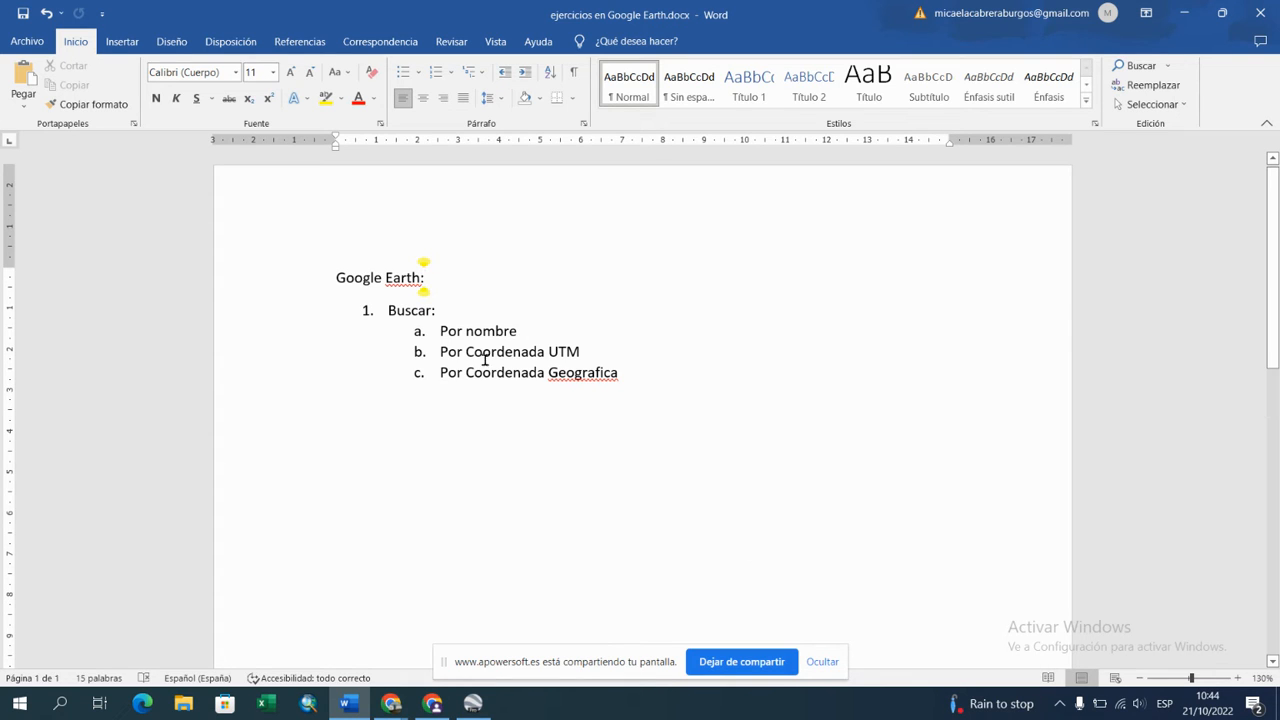
left_click_drag(440, 352, 731, 509)
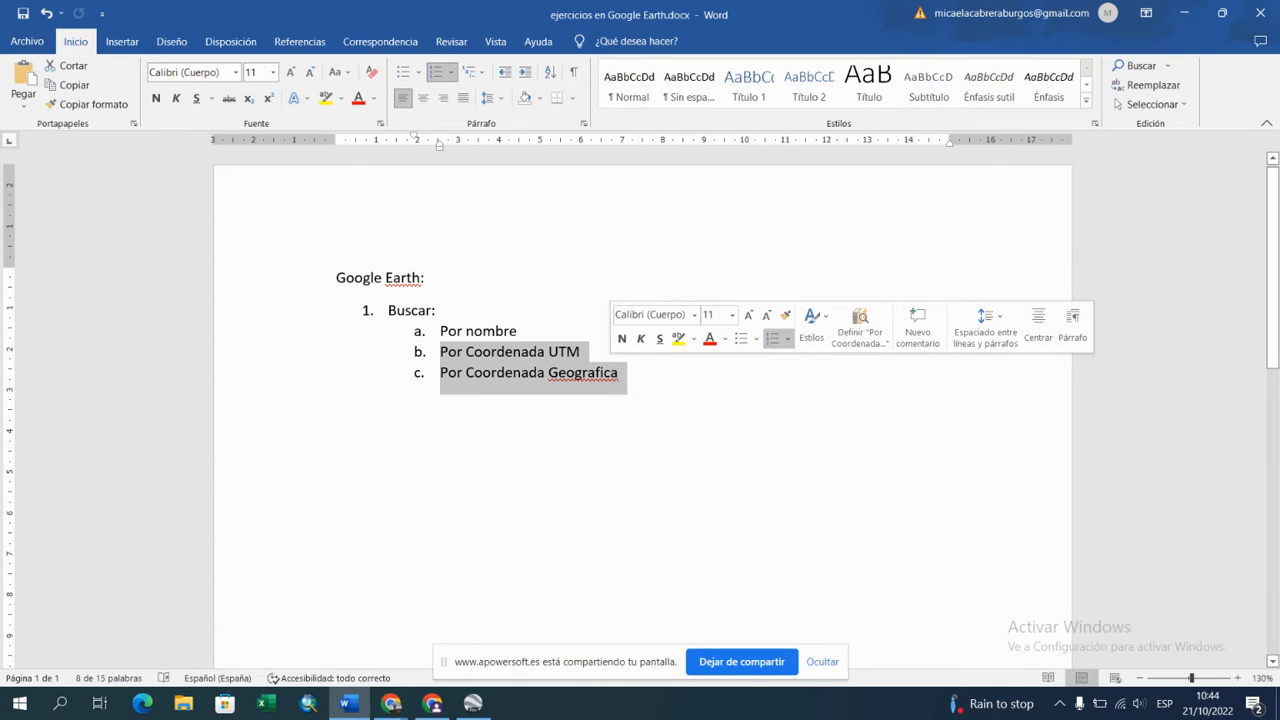
left_click(620, 372)
left_click_drag(440, 351, 586, 350)
left_click(620, 372)
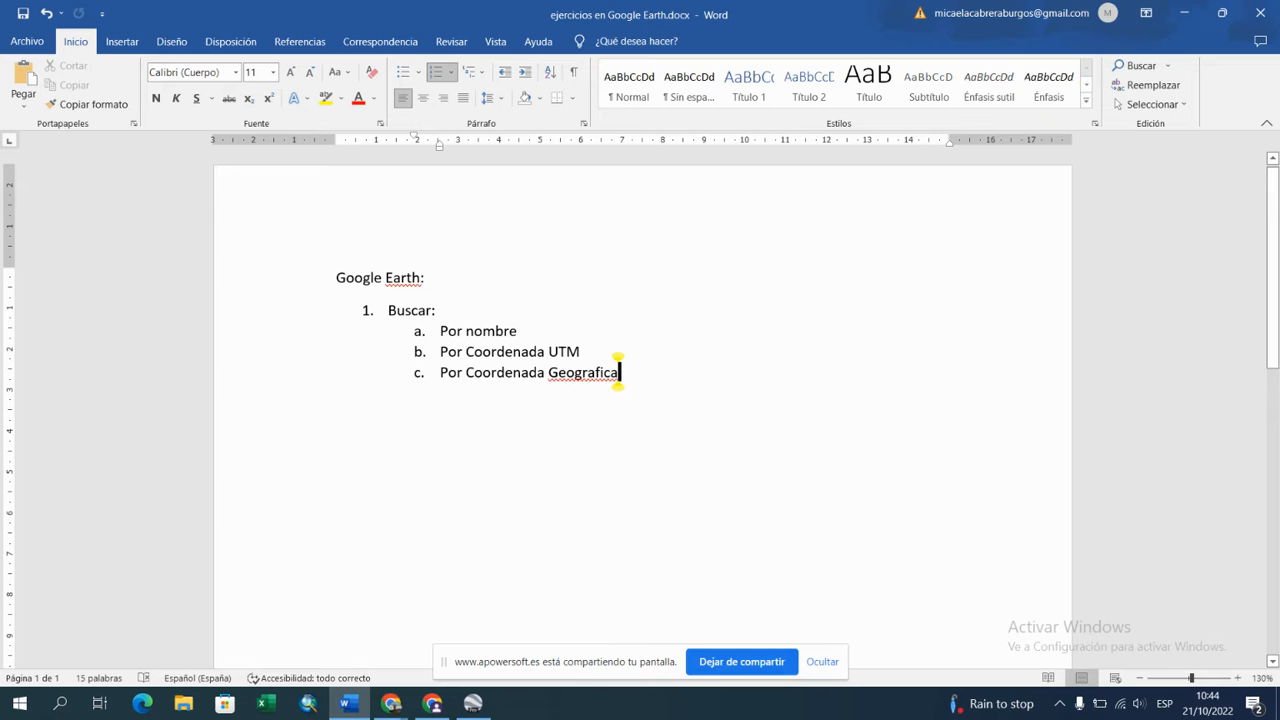
Step: Add the note "(manualmente a esto lo deniminamos PLOTEAR)" after "Por Coordenada UTM" in the list
left_click(581, 352)
type("(")
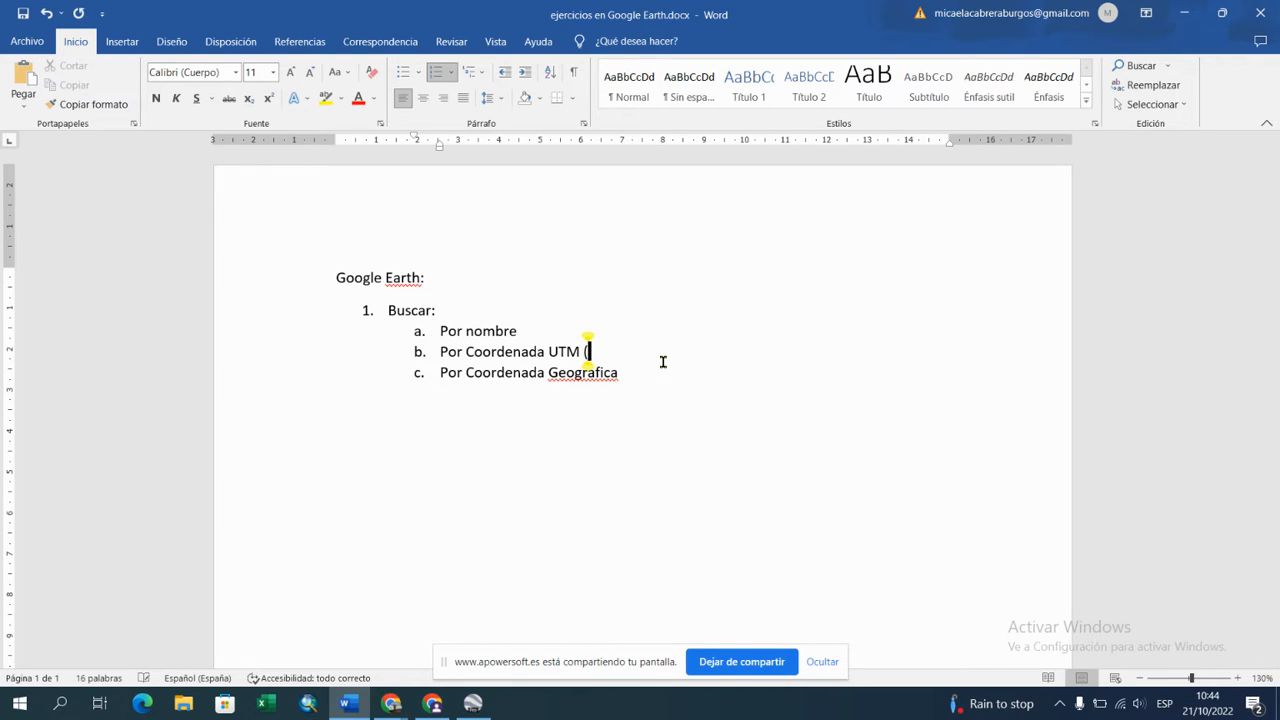
type("manualmente a es")
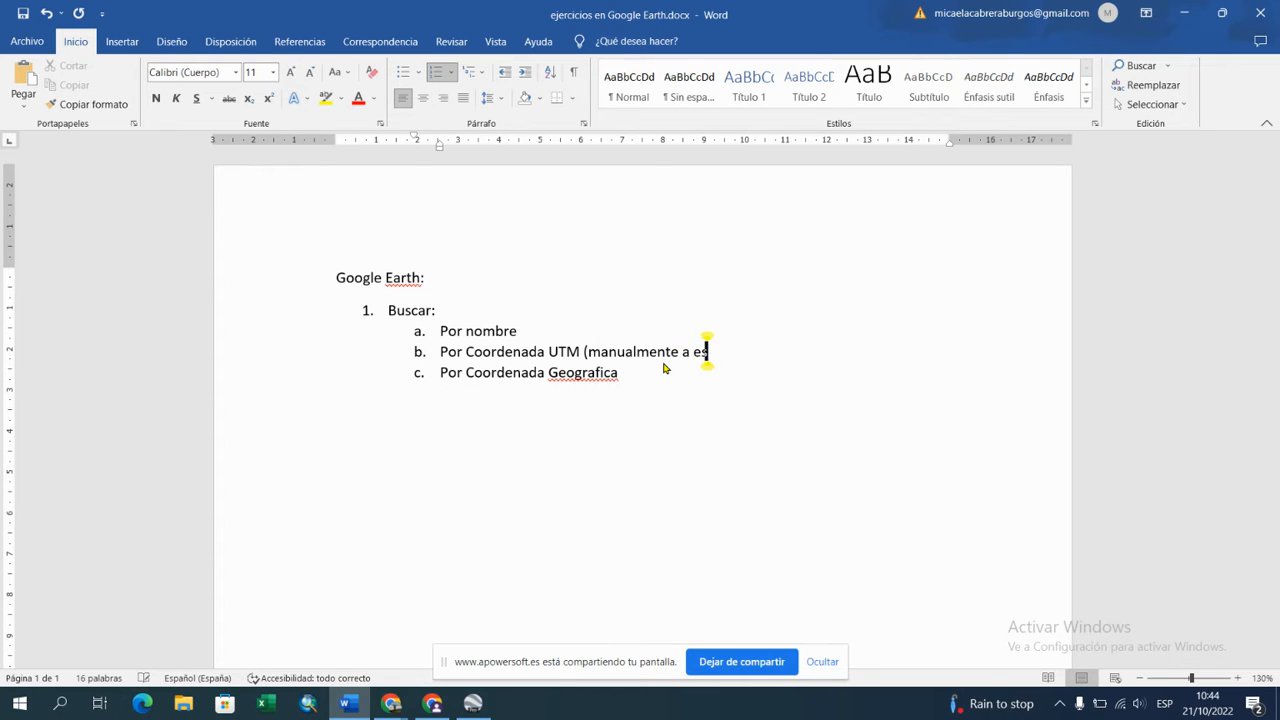
type("to lo denim")
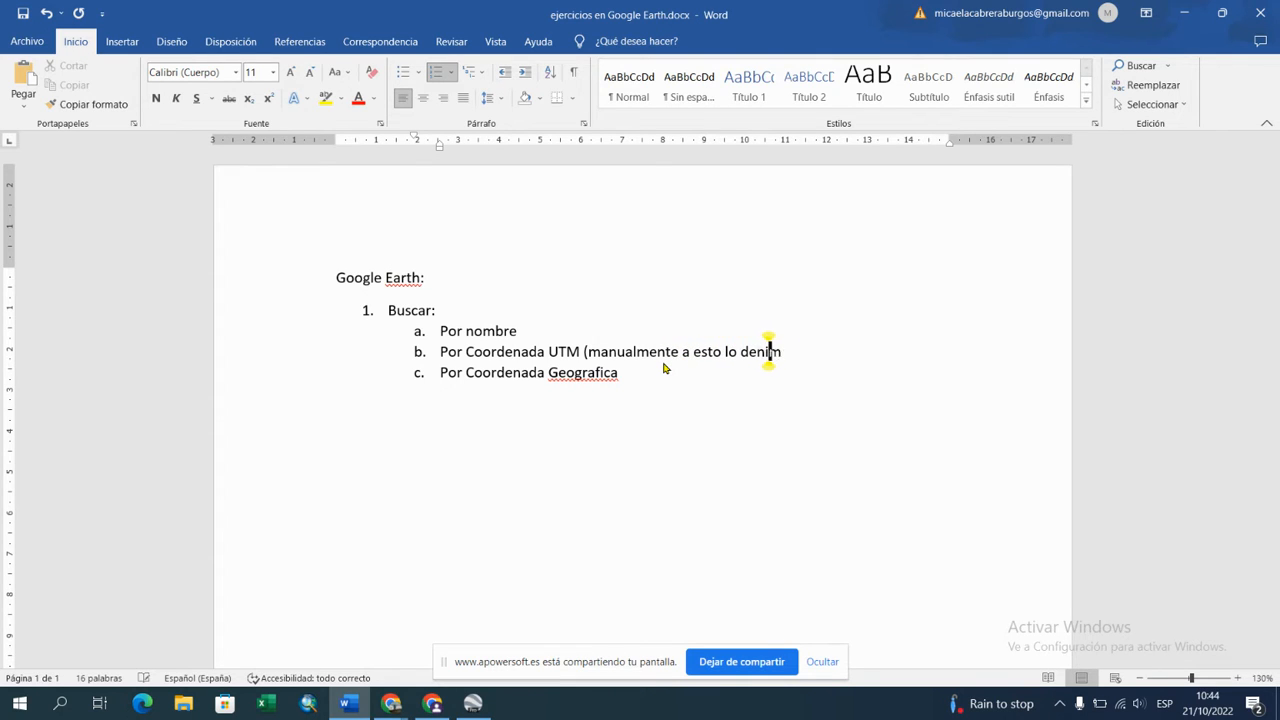
type("inamos PLOTEAR9")
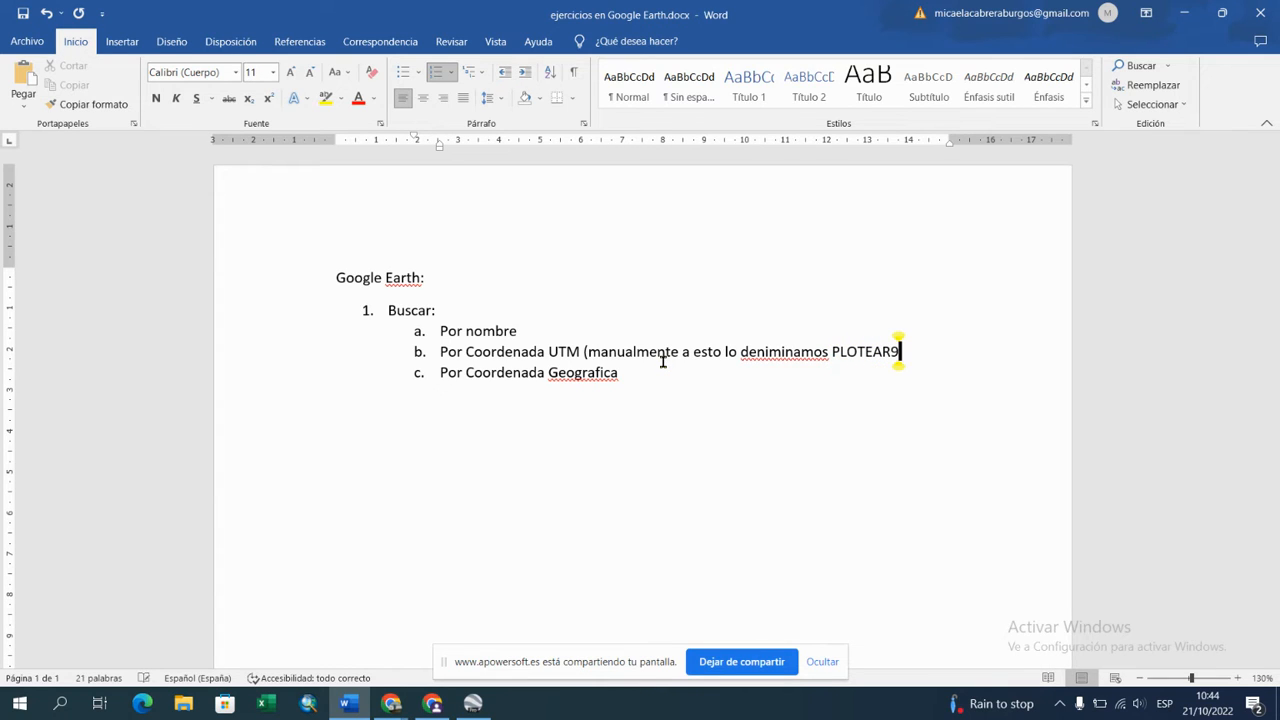
key("BackSpace")
type(")")
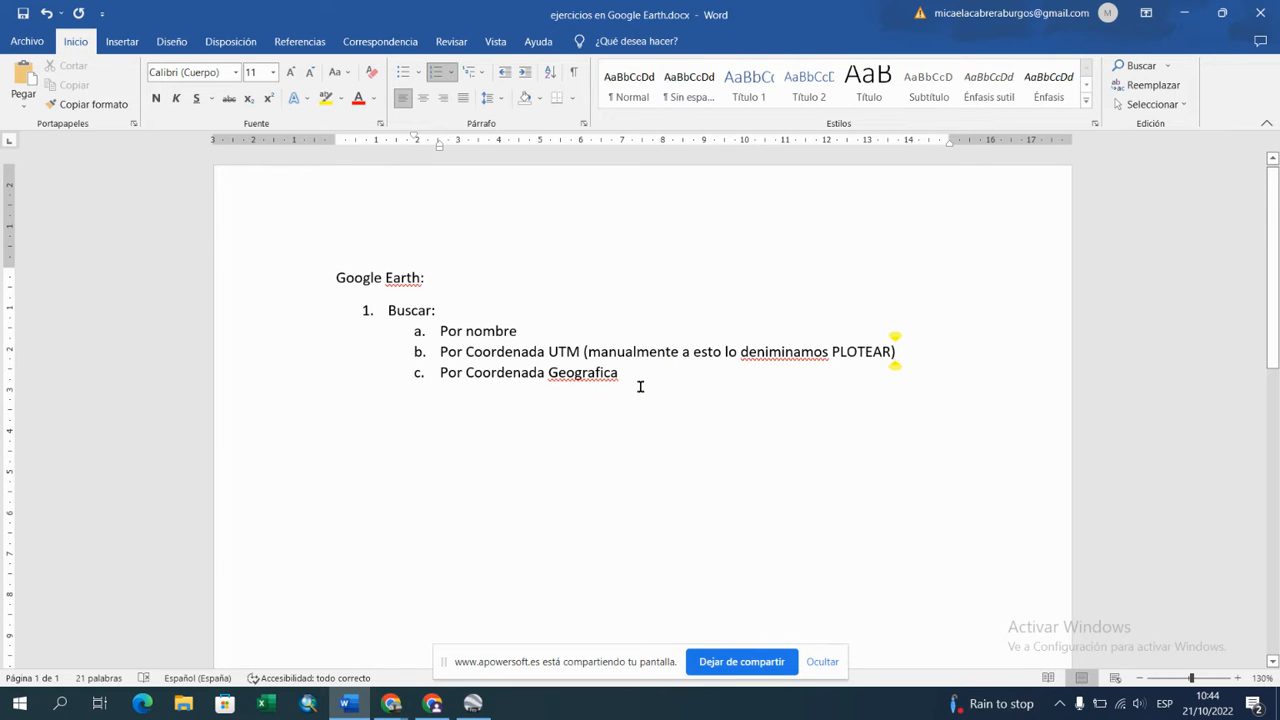
Step: Switch from the Word exercise list to Google Earth Pro
left_click_drag(520, 330, 440, 331)
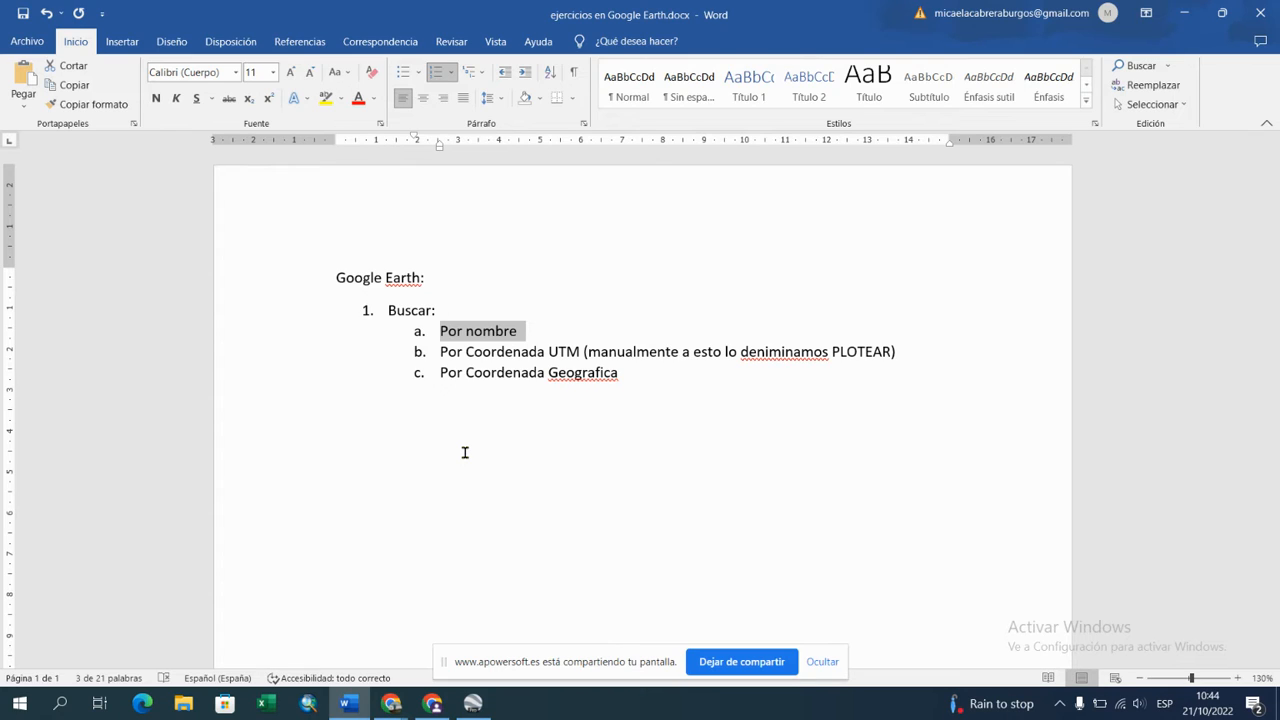
left_click(472, 703)
left_click(900, 529)
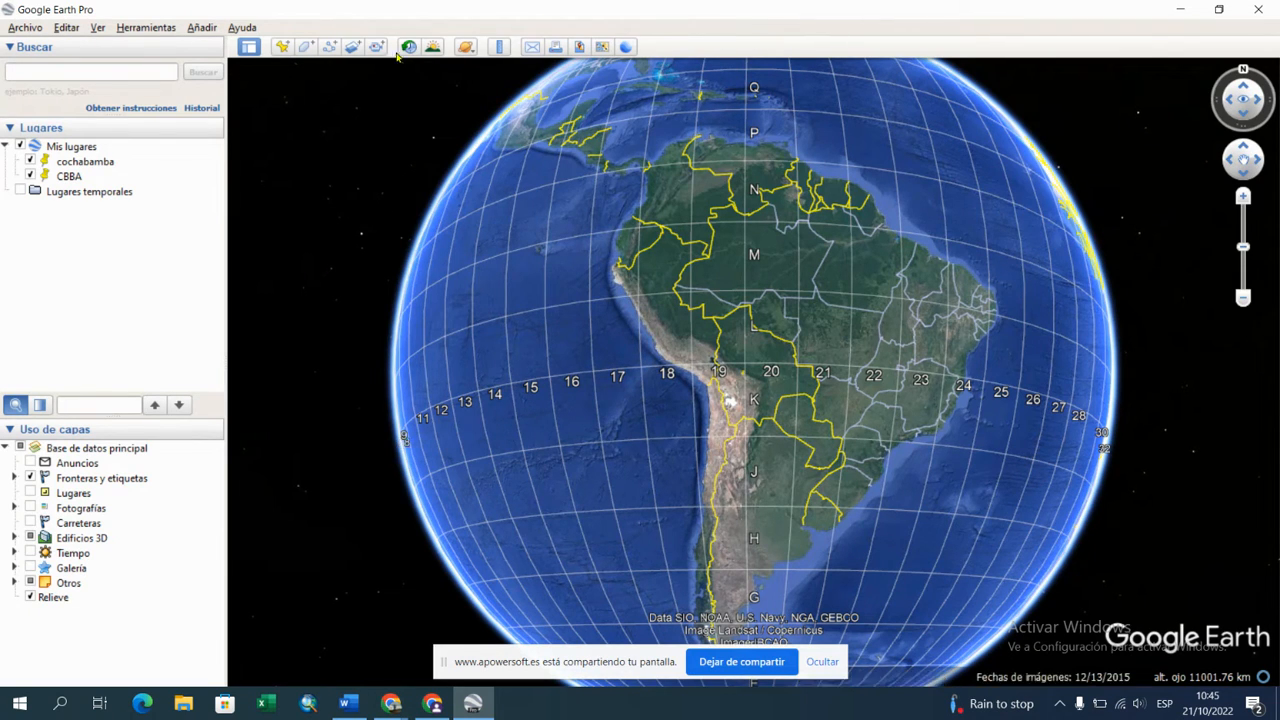
left_click(22, 29)
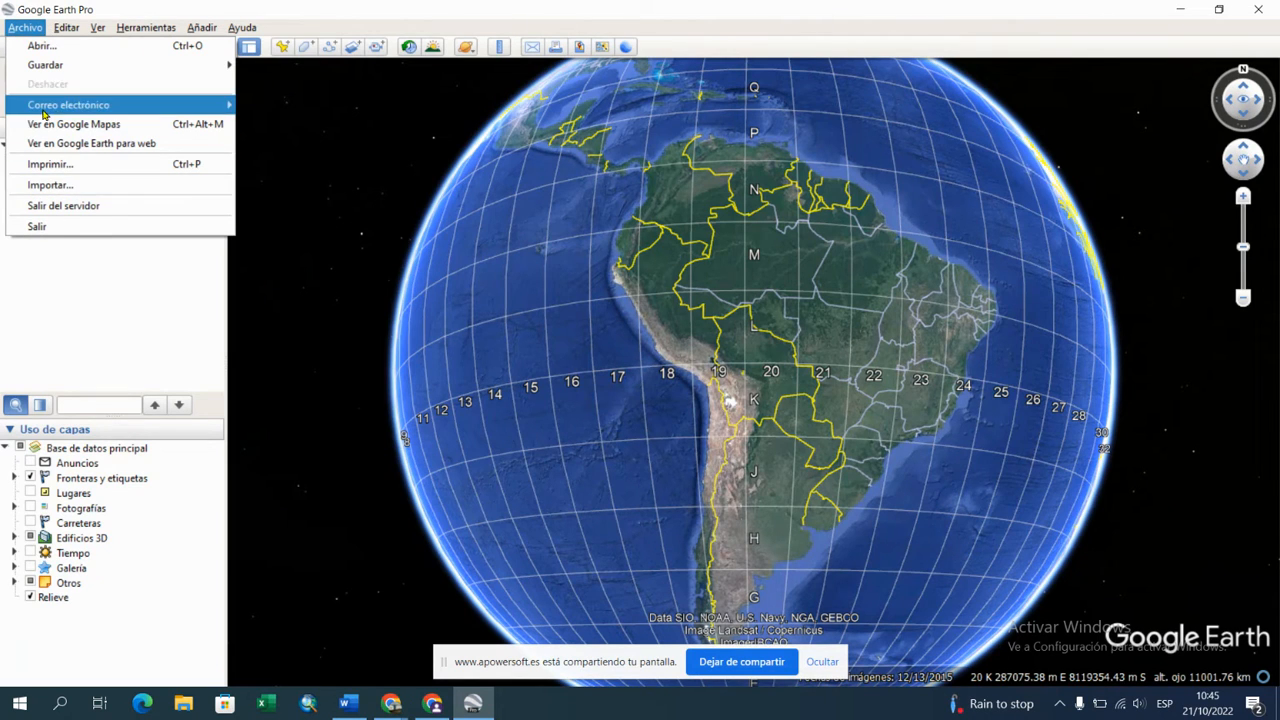
mouse_move(50, 112)
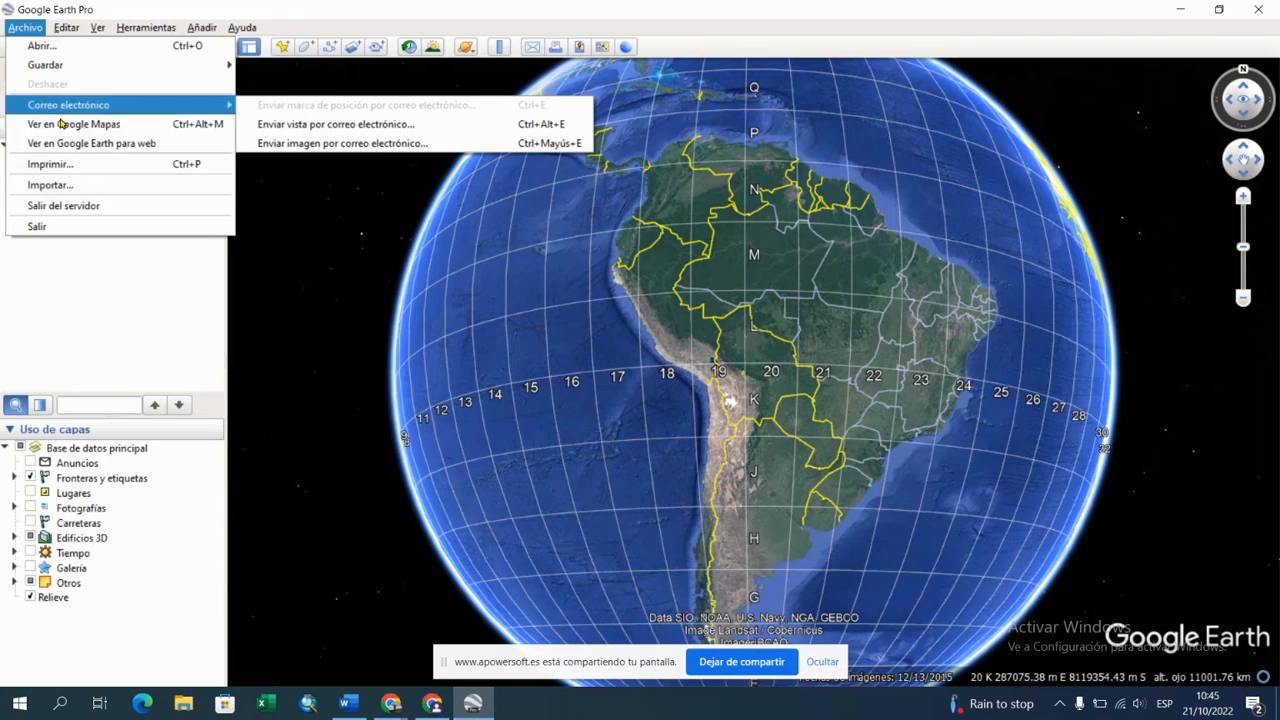
left_click(25, 27)
left_click(64, 28)
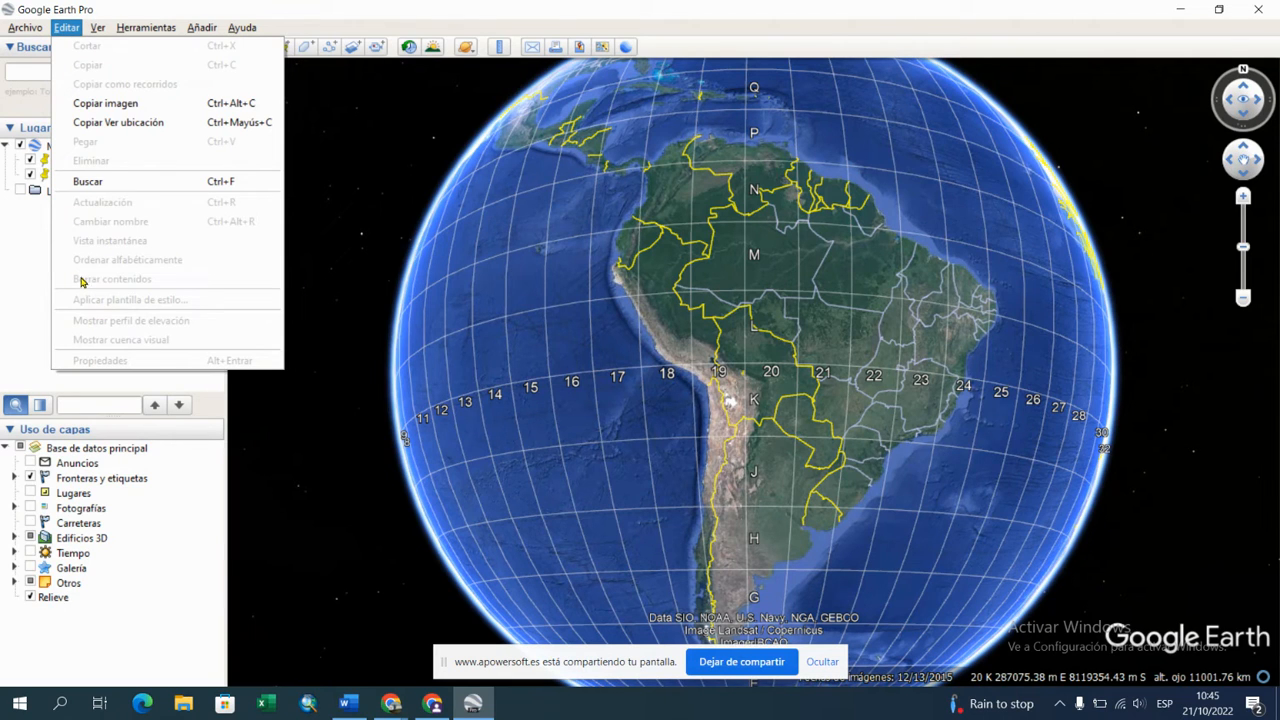
mouse_move(97, 28)
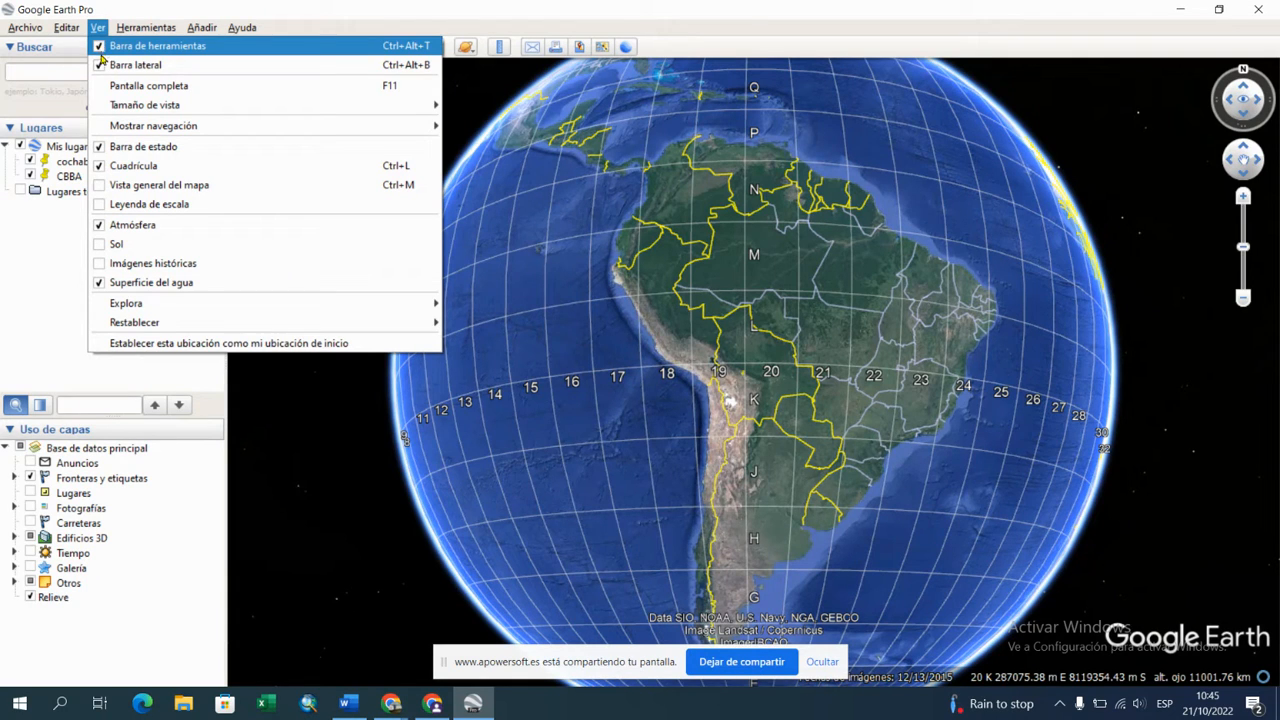
left_click(29, 280)
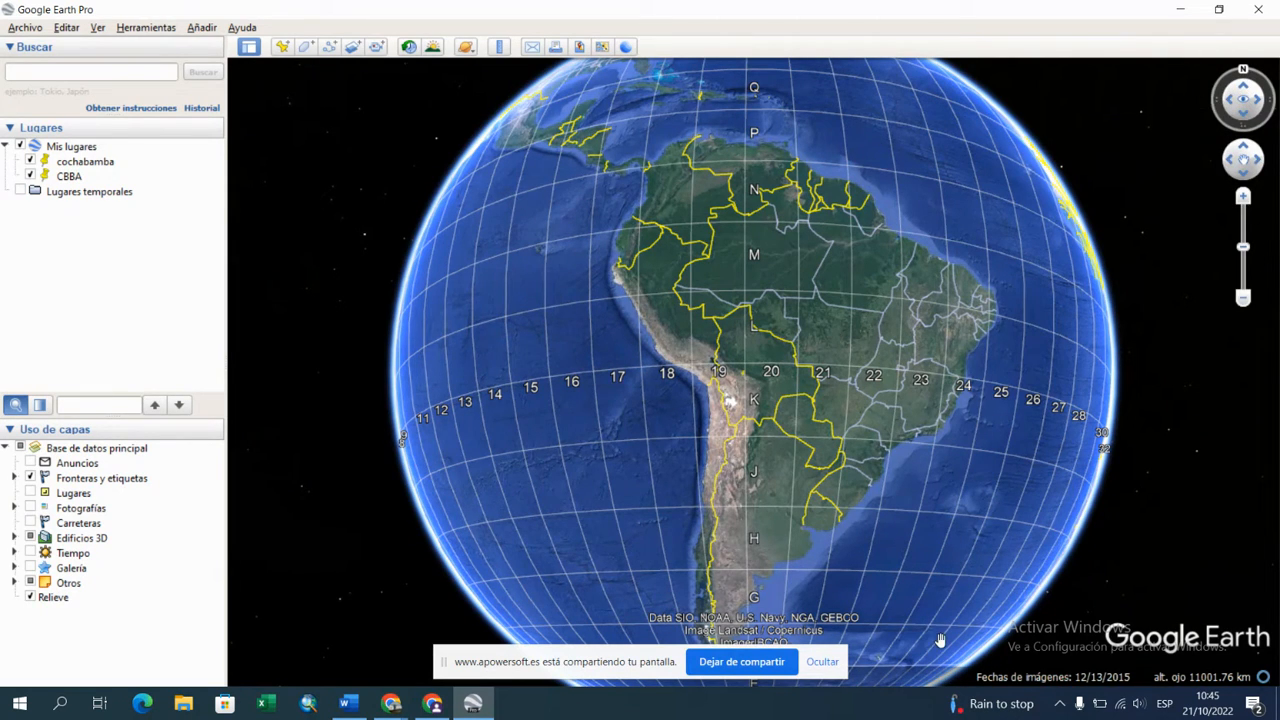
left_click_drag(575, 660, 427, 708)
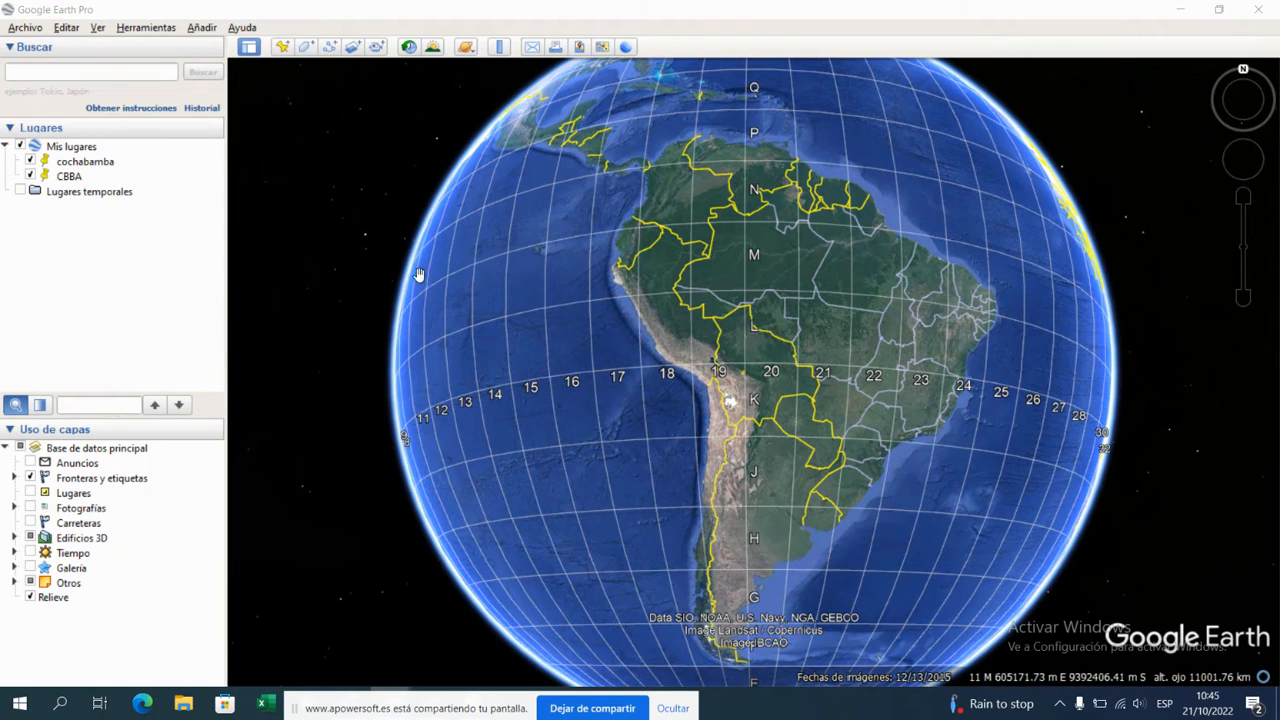
left_click(97, 30)
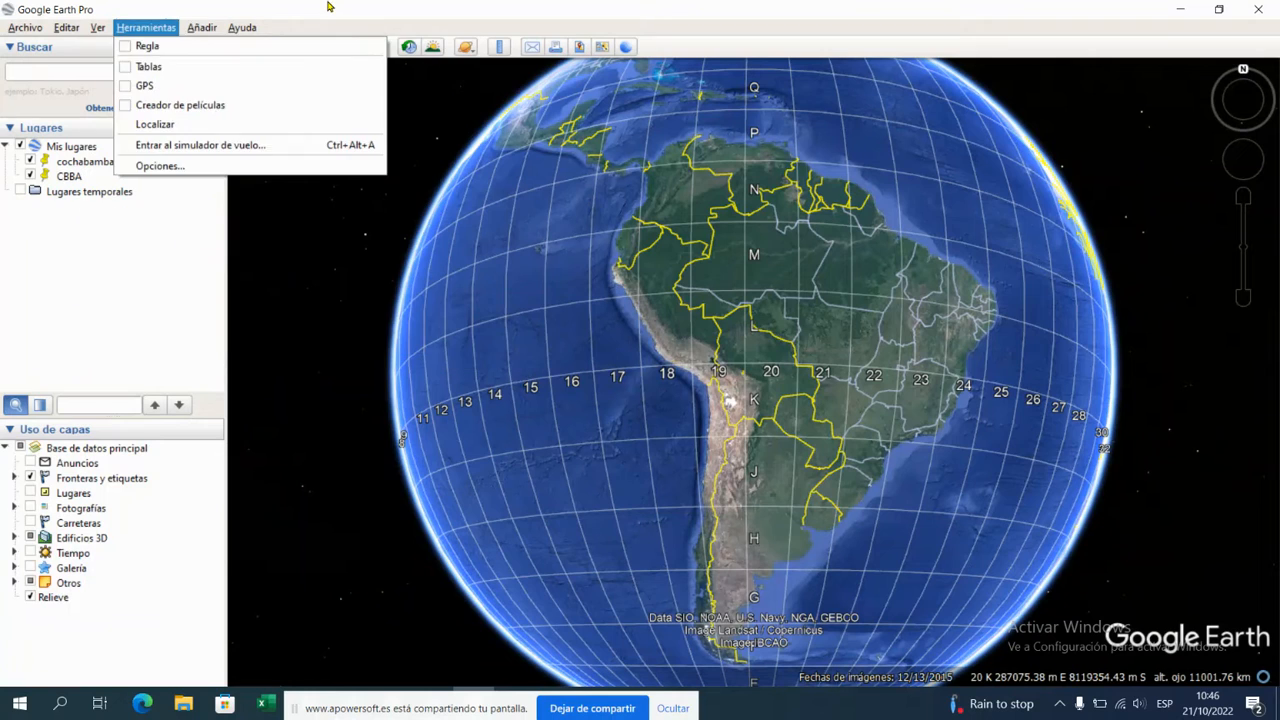
Step: Set the latitude/longitude display to "Grados, minutos, segundos" in the Google Earth options and apply it
left_click(147, 28)
left_click(147, 28)
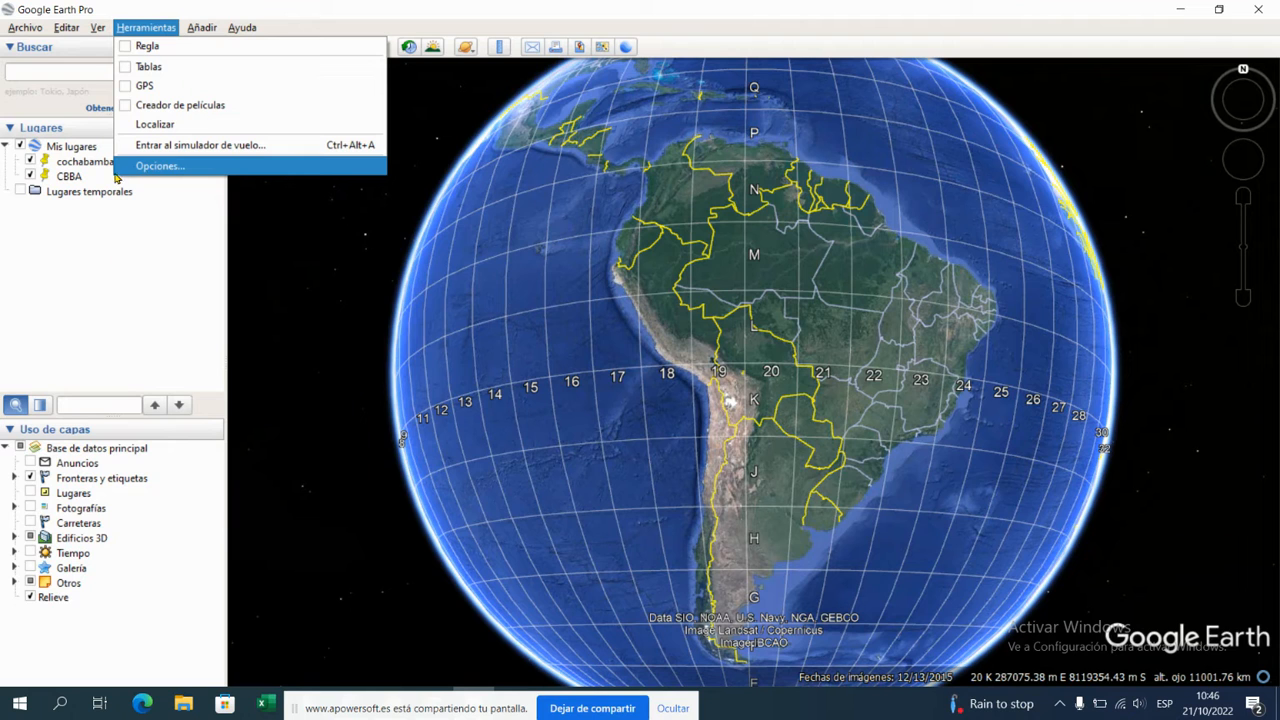
left_click(159, 167)
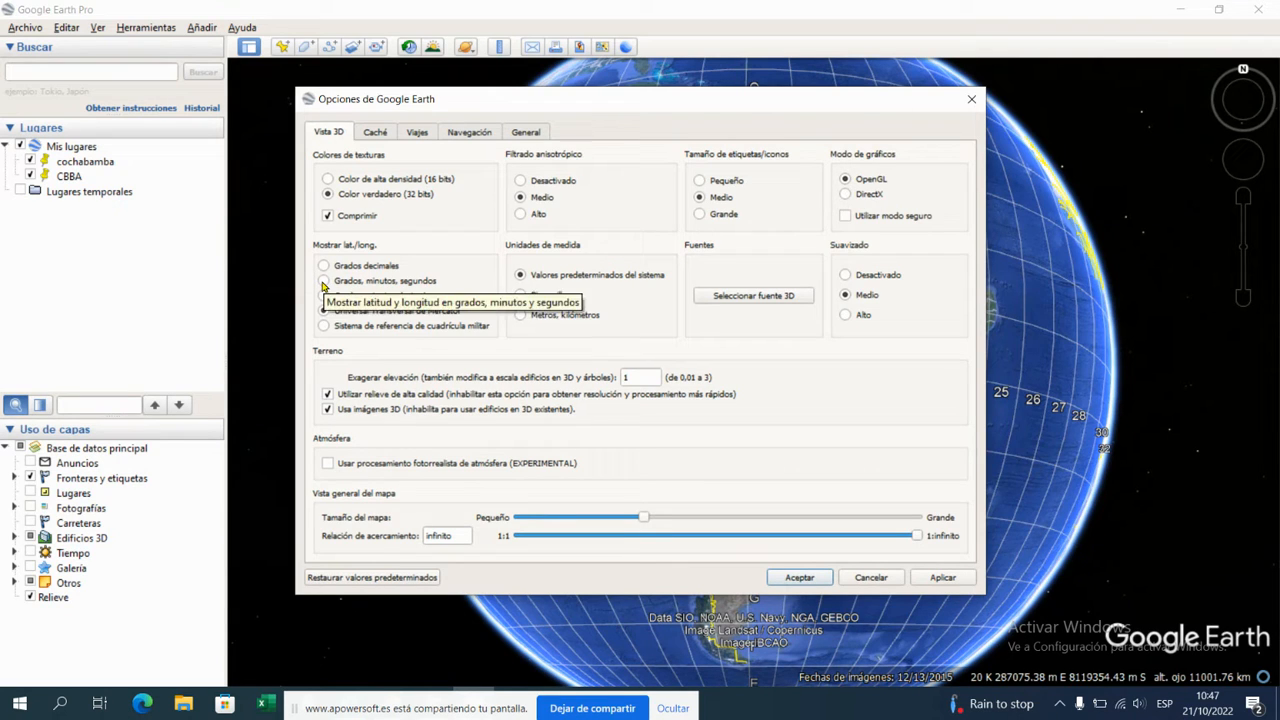
left_click(323, 282)
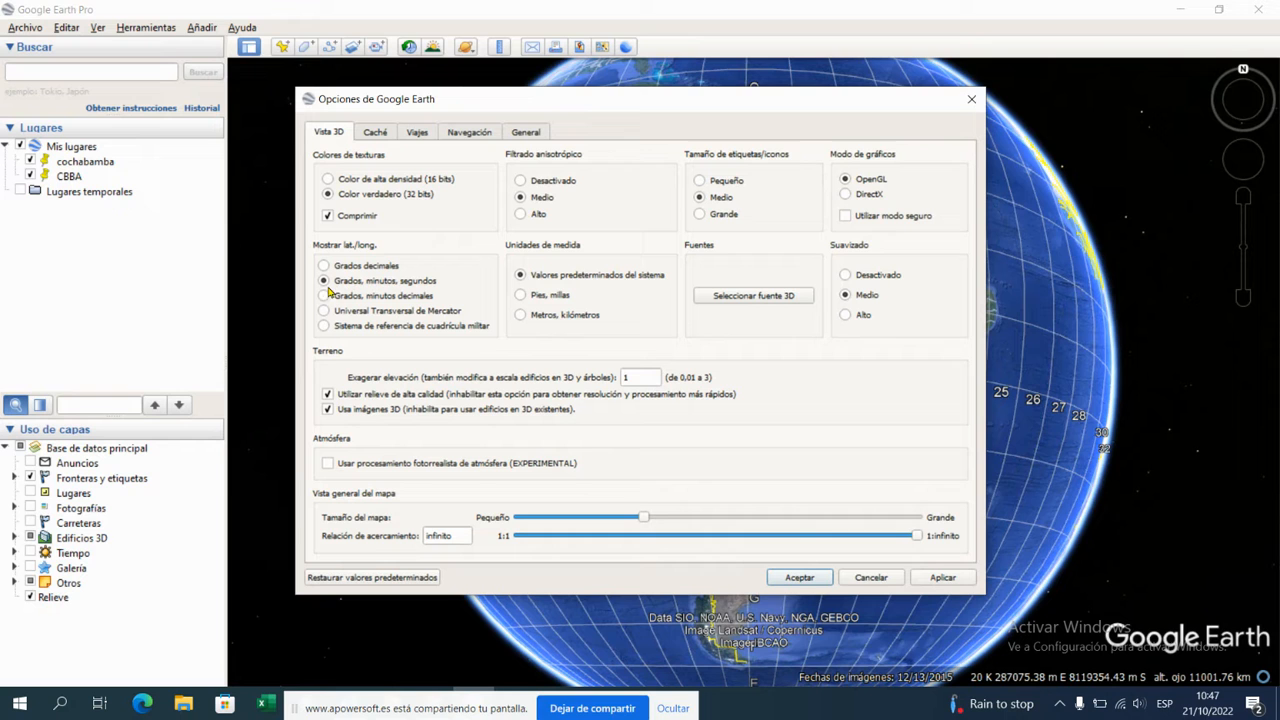
left_click(958, 580)
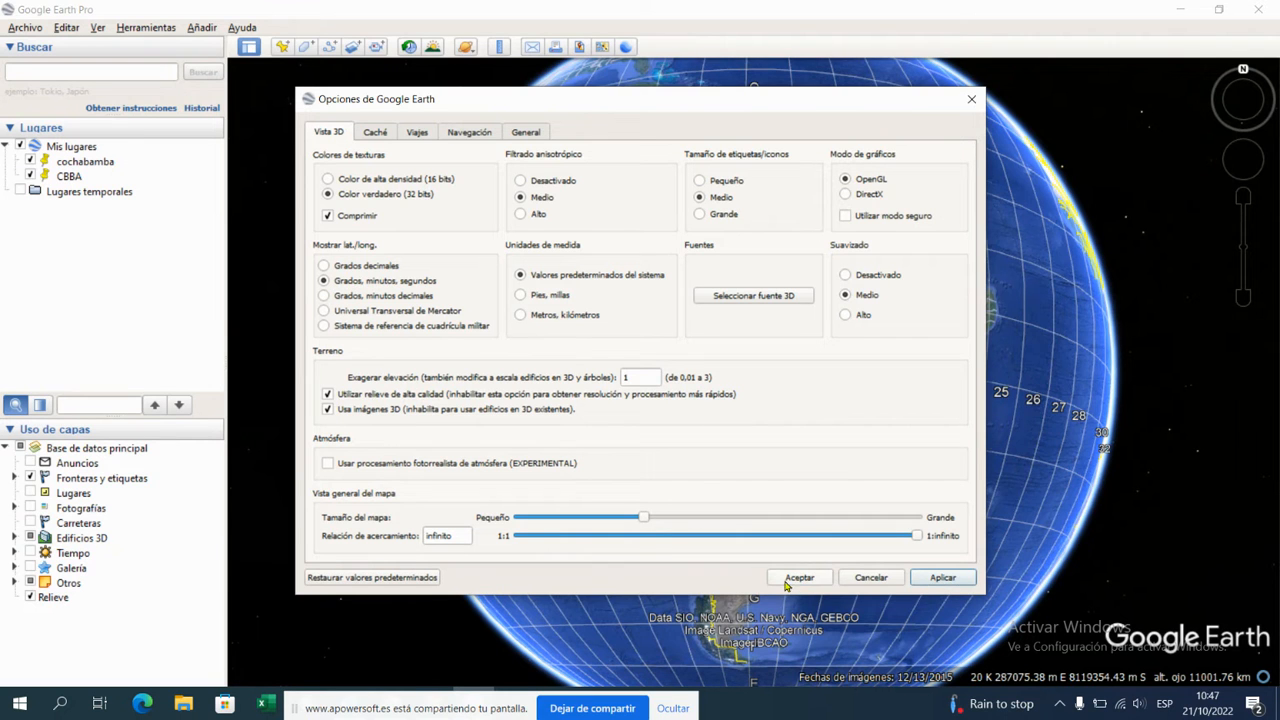
left_click(788, 582)
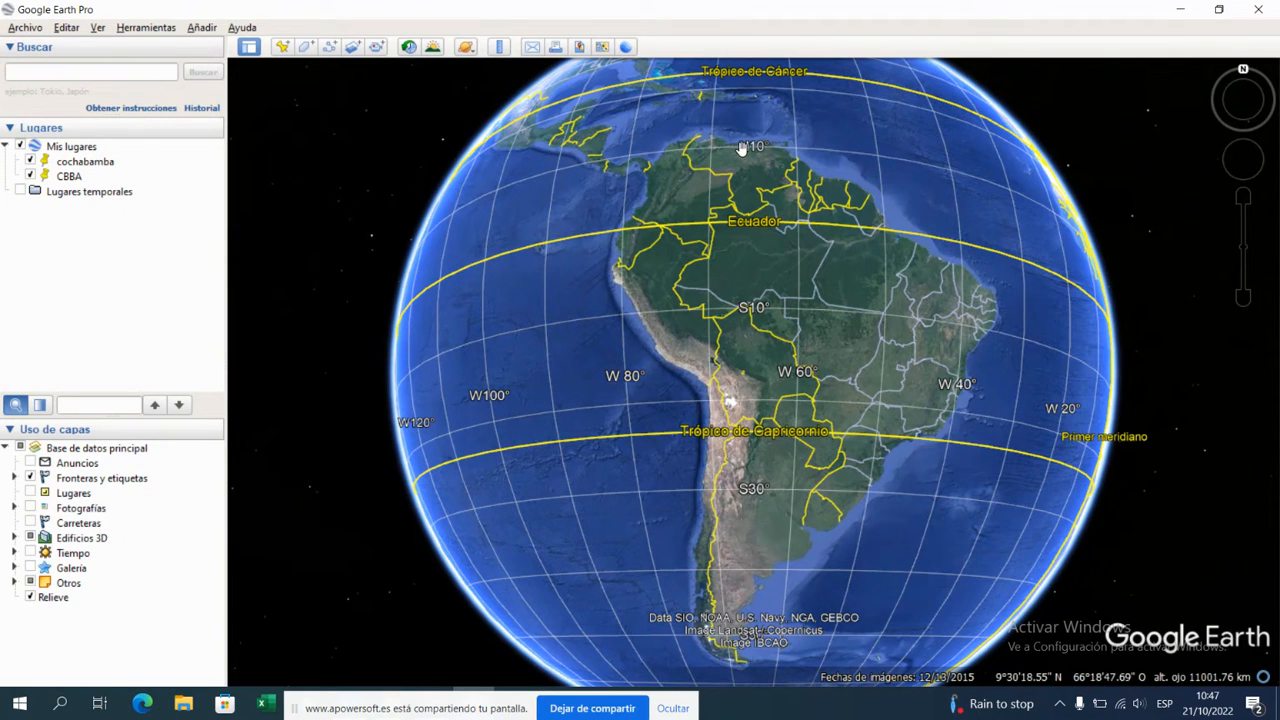
Step: Set the latitude/longitude display to "Universal Transversal de Mercator" in the program options and apply it
left_click(146, 27)
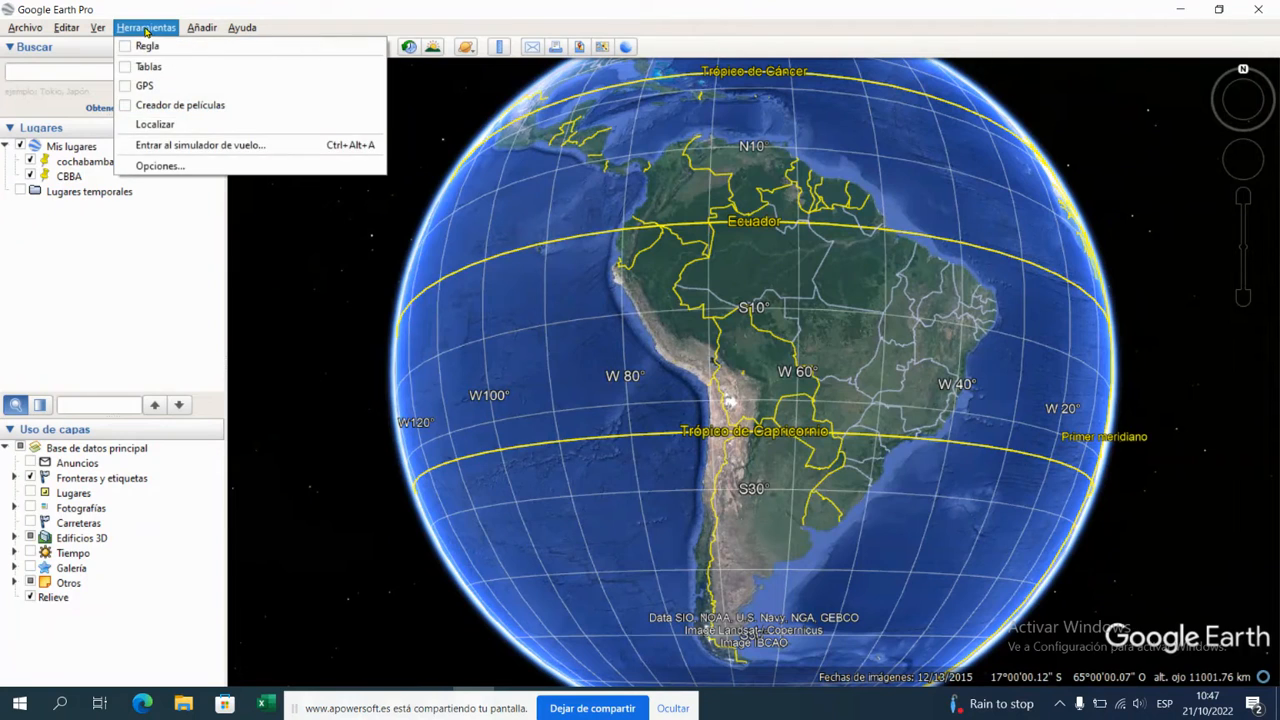
left_click(148, 165)
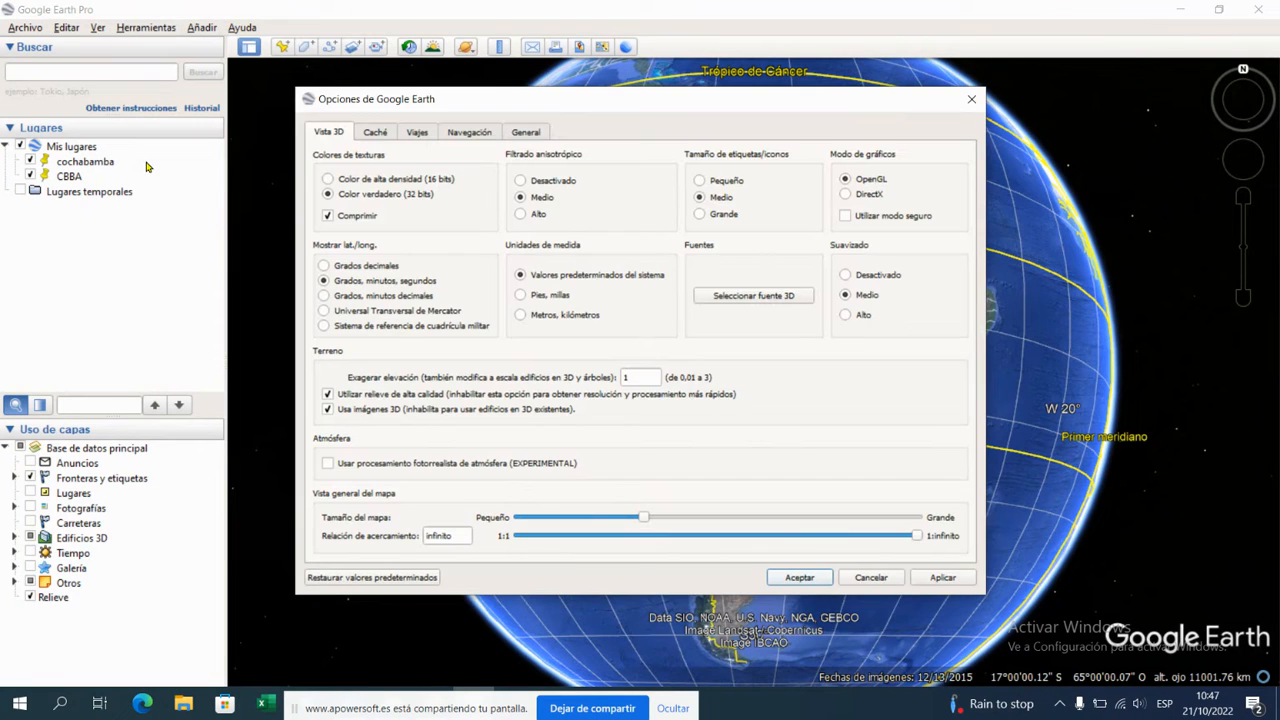
left_click(357, 313)
left_click(932, 580)
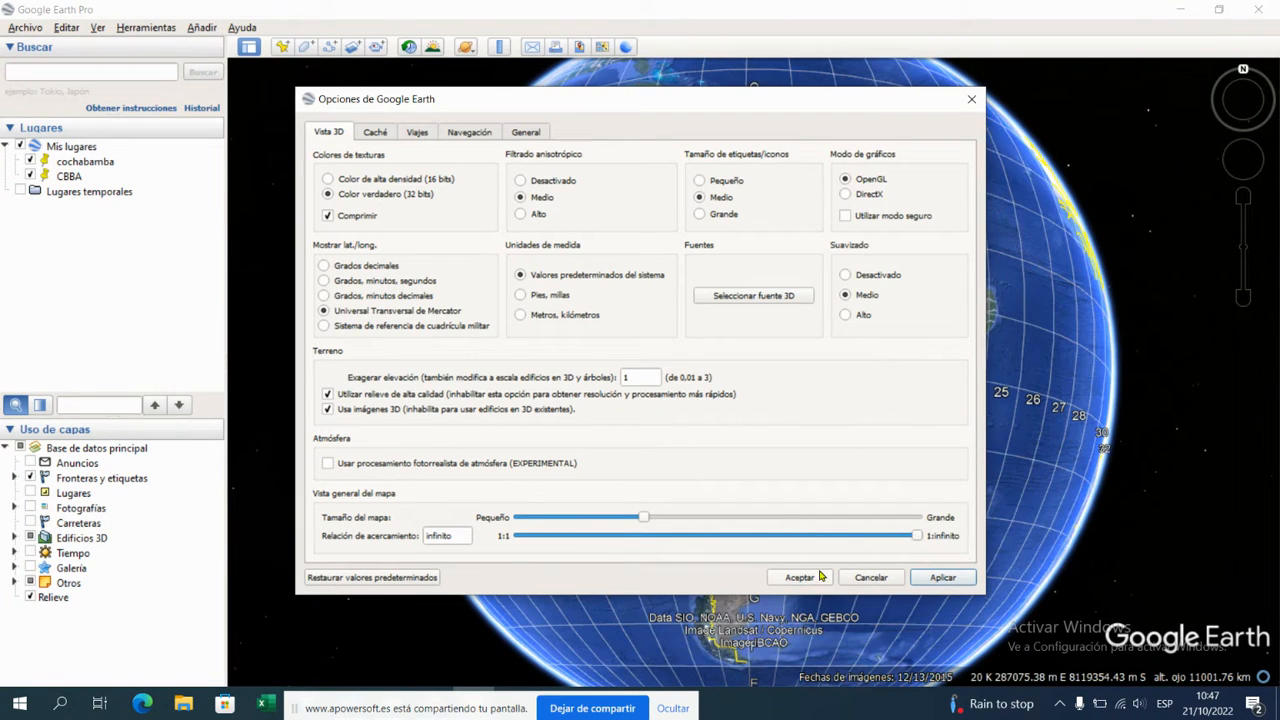
left_click(800, 577)
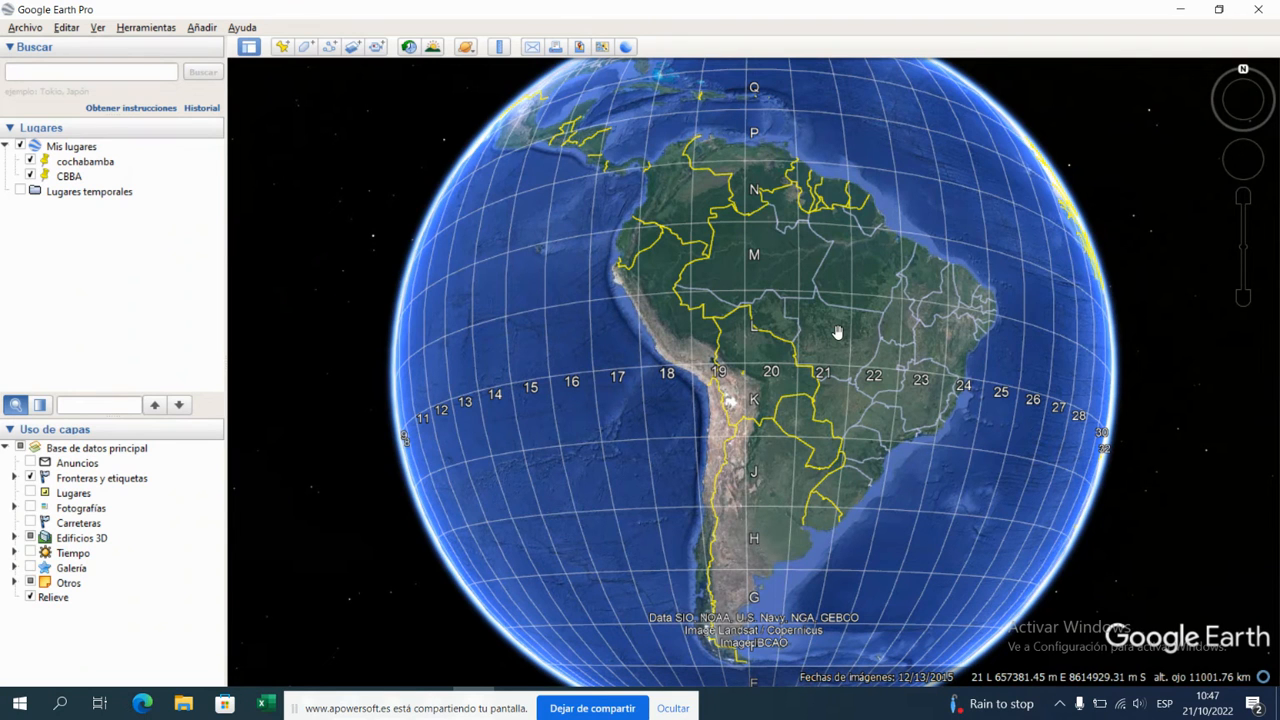
Step: Examine the UTM zone numbers and latitude band letters of the grid over South America, especially around Bolivia
scroll(838, 332, "down", 3)
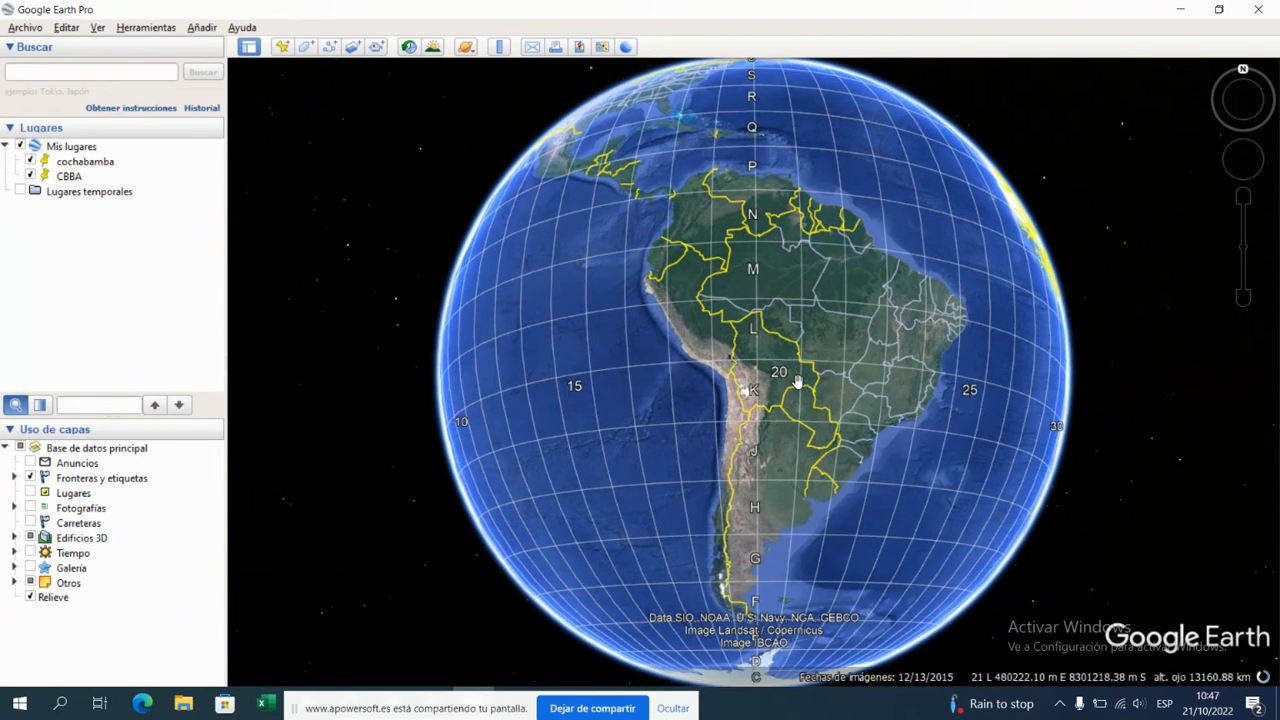
scroll(800, 380, "up", 3)
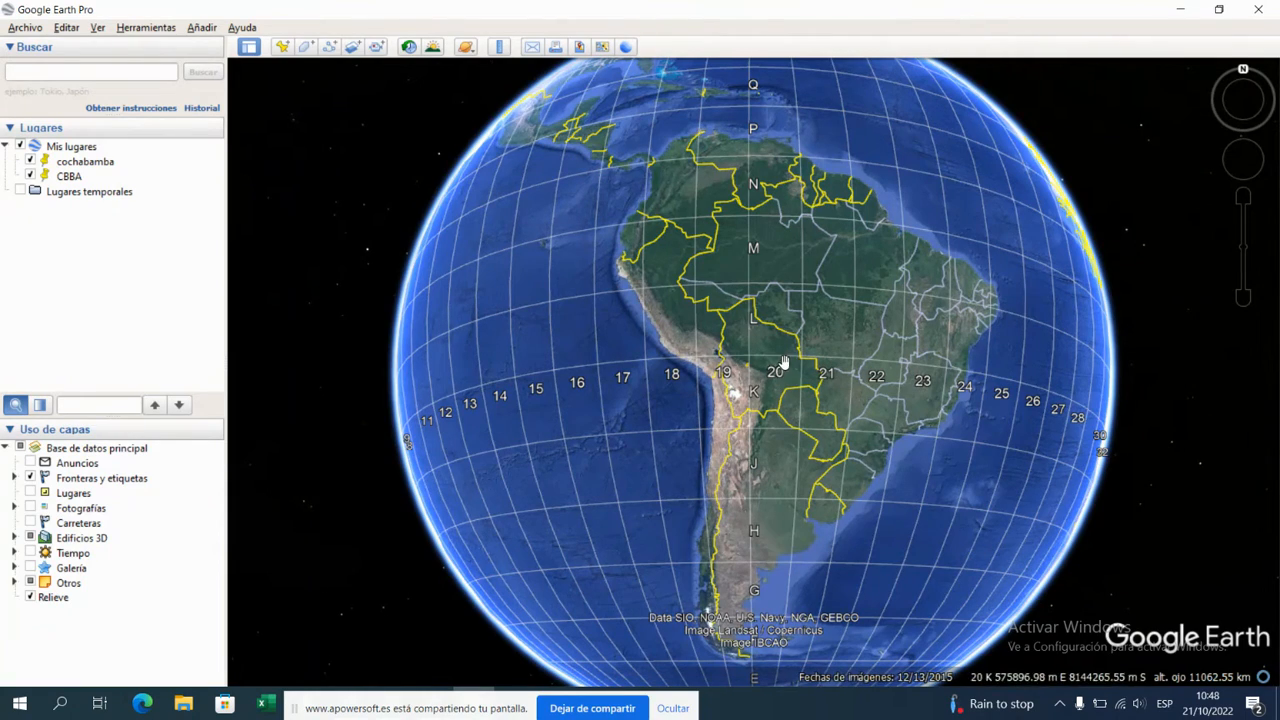
scroll(760, 370, "up", 3)
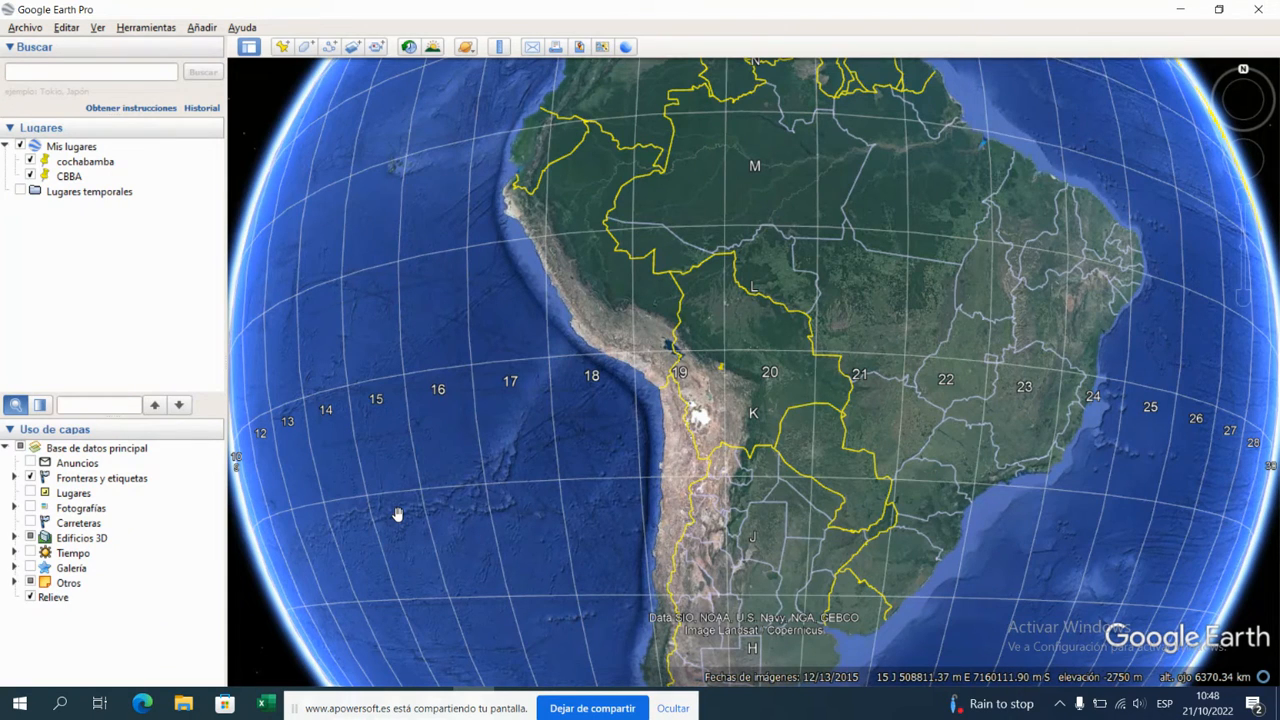
scroll(850, 593, "down", 2)
left_click_drag(839, 574, 863, 274)
left_click_drag(820, 642, 815, 367)
left_click_drag(716, 133, 768, 446)
left_click_drag(764, 160, 766, 306)
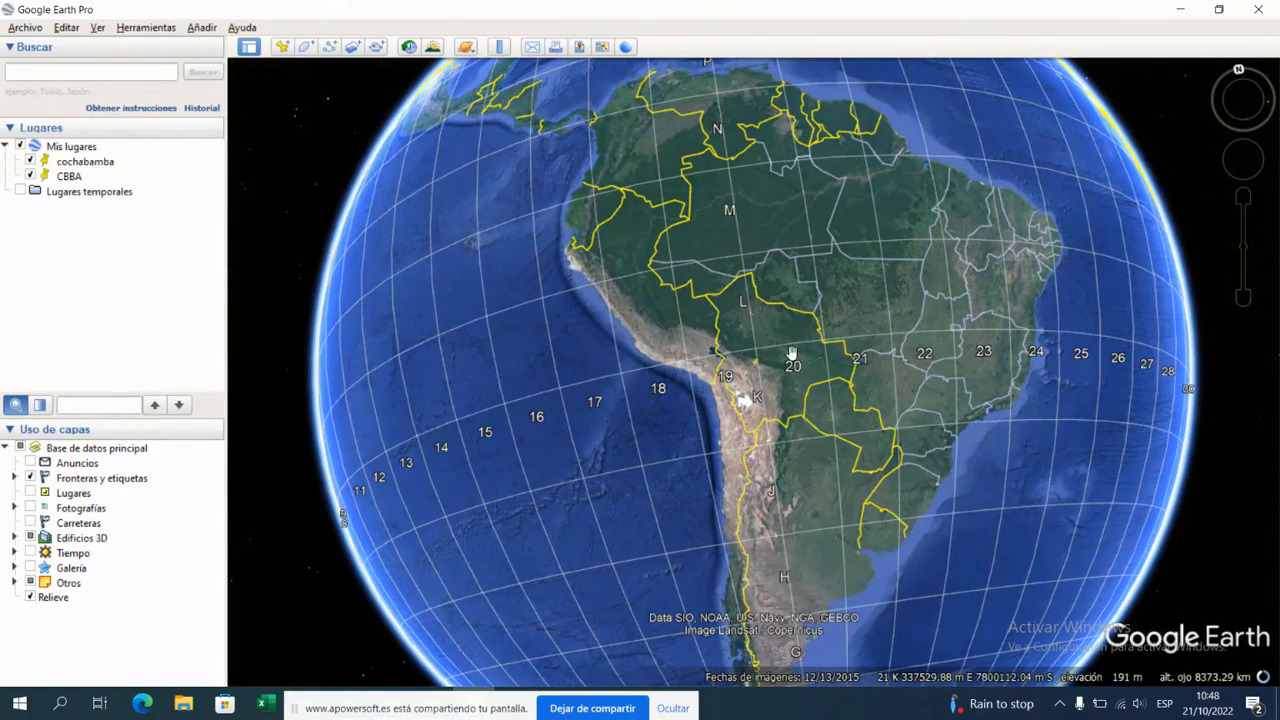
left_click_drag(788, 263, 777, 306)
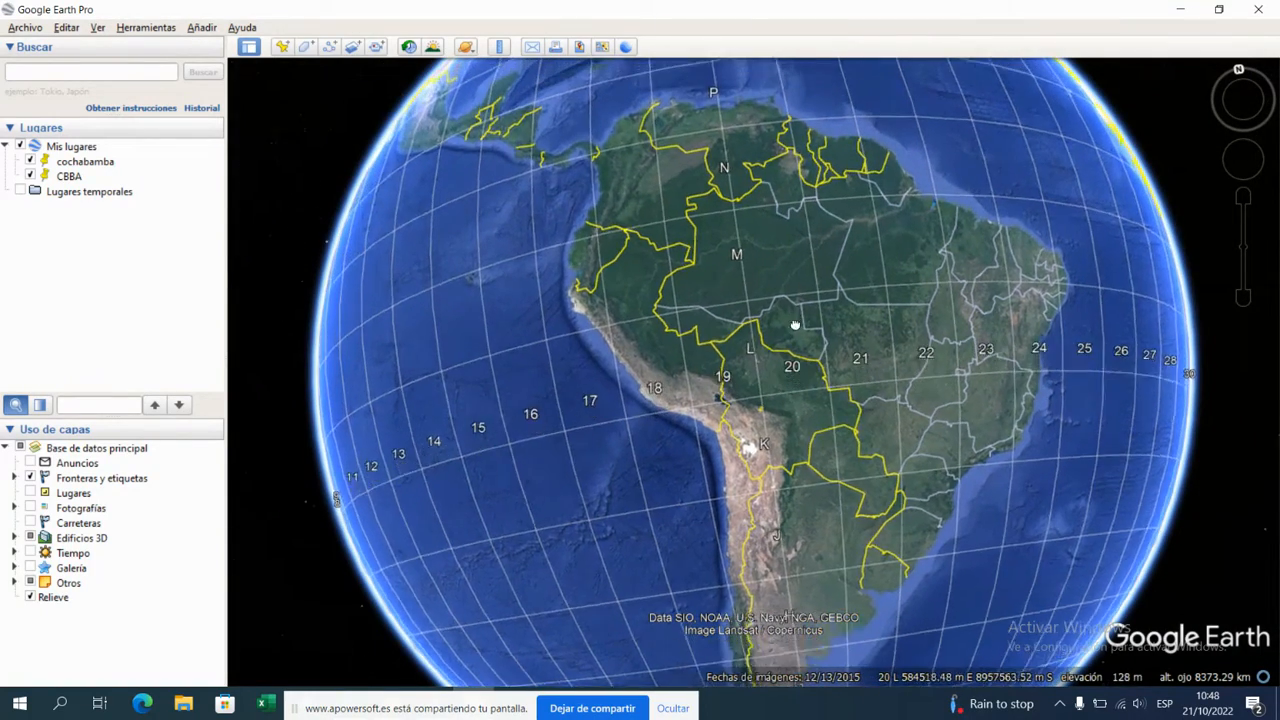
Step: Follow the UTM band letters north to the Arctic, then south to the tip of South America, and return to Bolivia
left_click_drag(790, 212, 811, 515)
left_click_drag(779, 247, 795, 420)
left_click_drag(778, 270, 790, 500)
left_click_drag(735, 60, 737, 205)
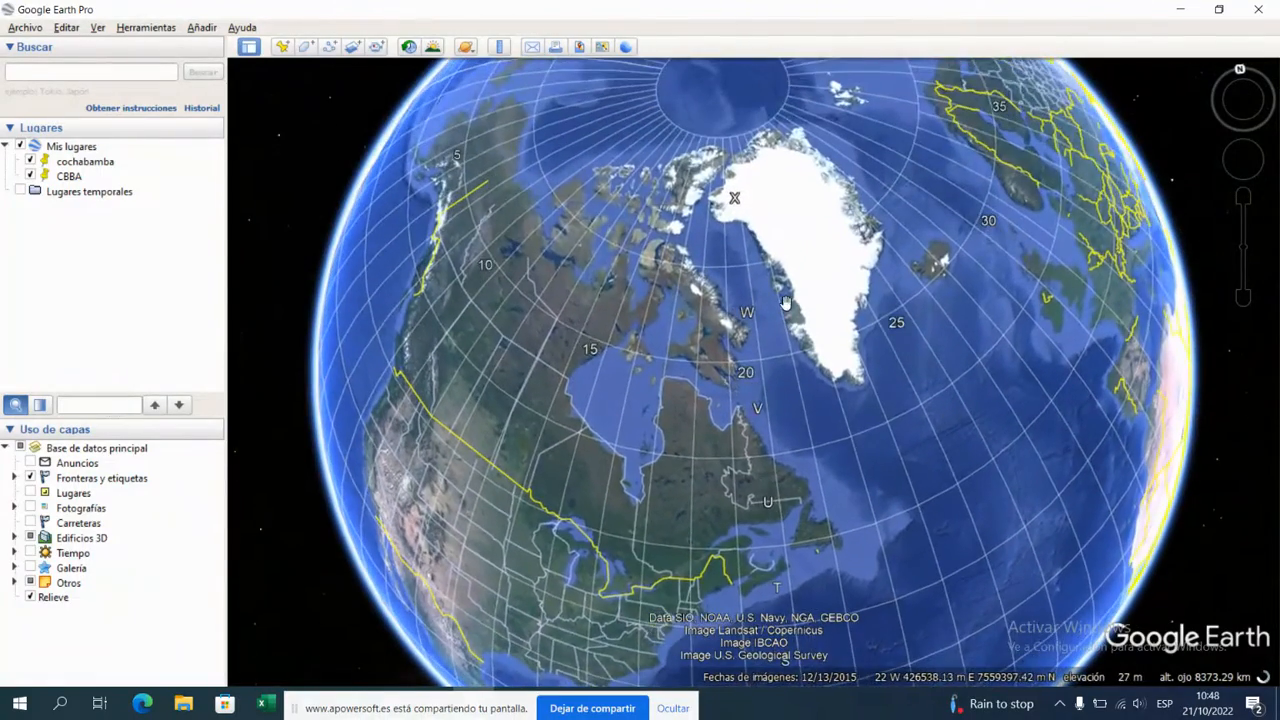
left_click_drag(784, 314, 791, 259)
left_click_drag(743, 583, 749, 297)
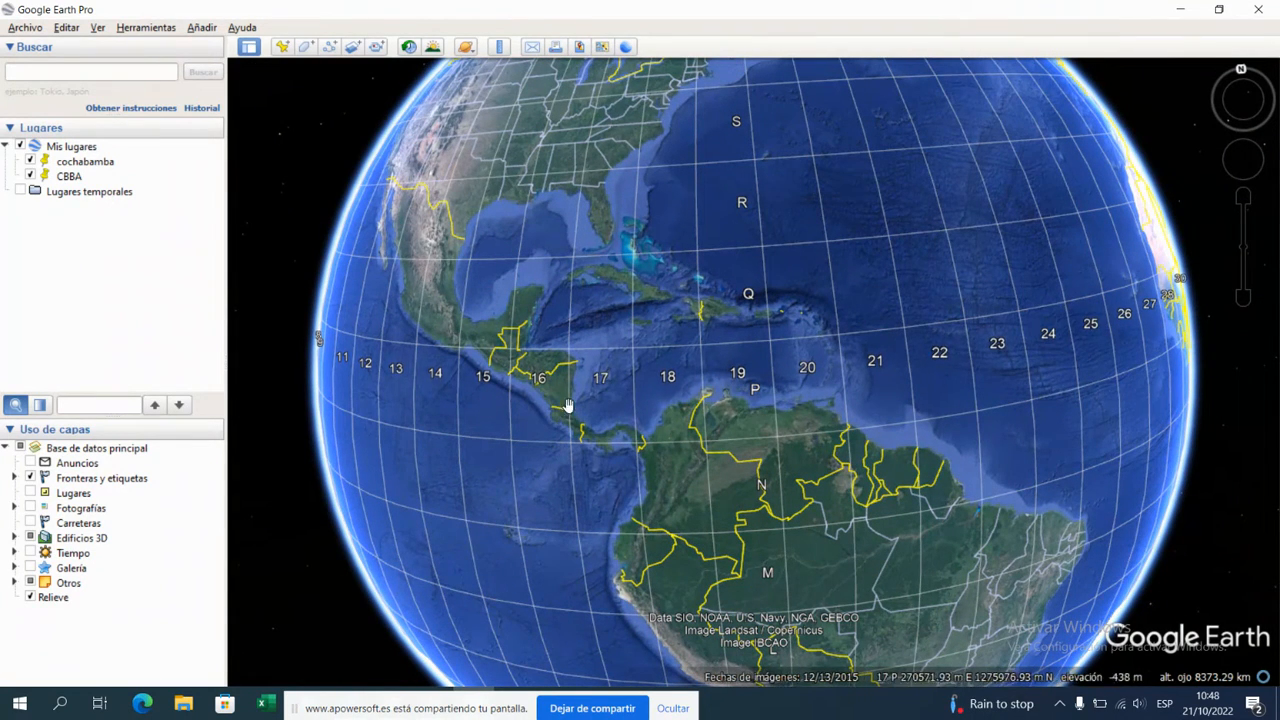
left_click_drag(826, 491, 750, 262)
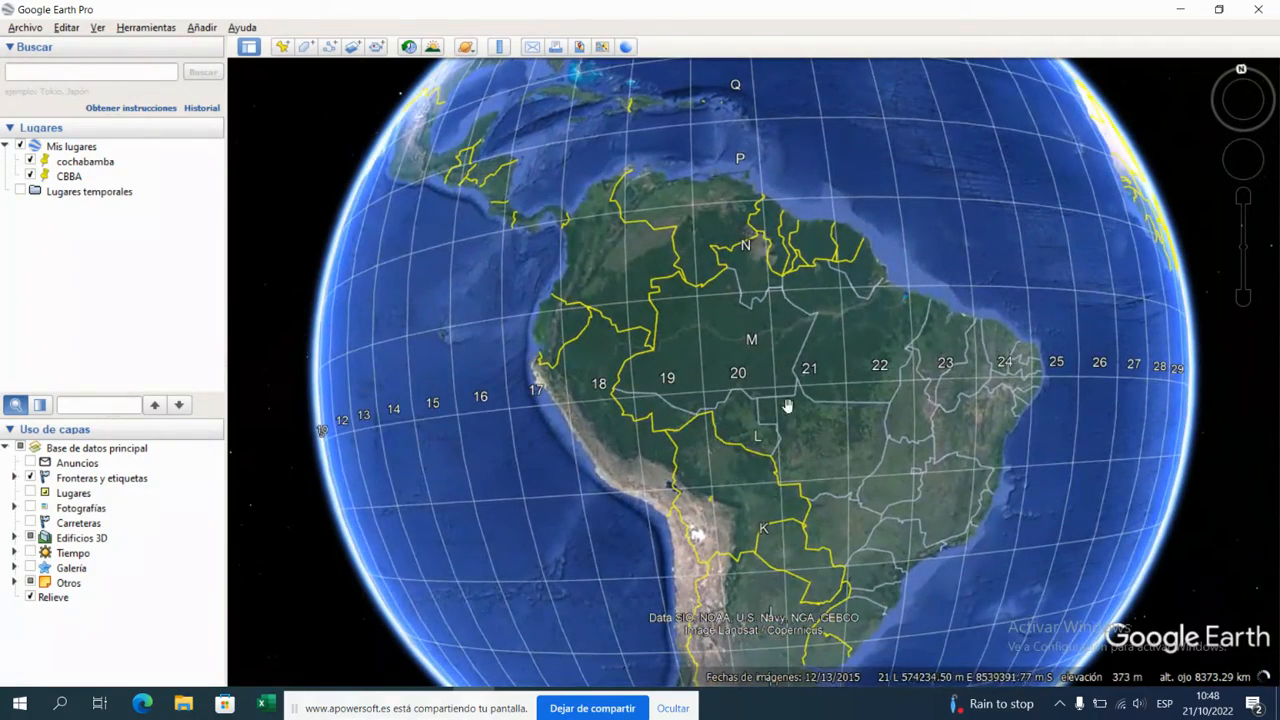
left_click_drag(800, 427, 700, 272)
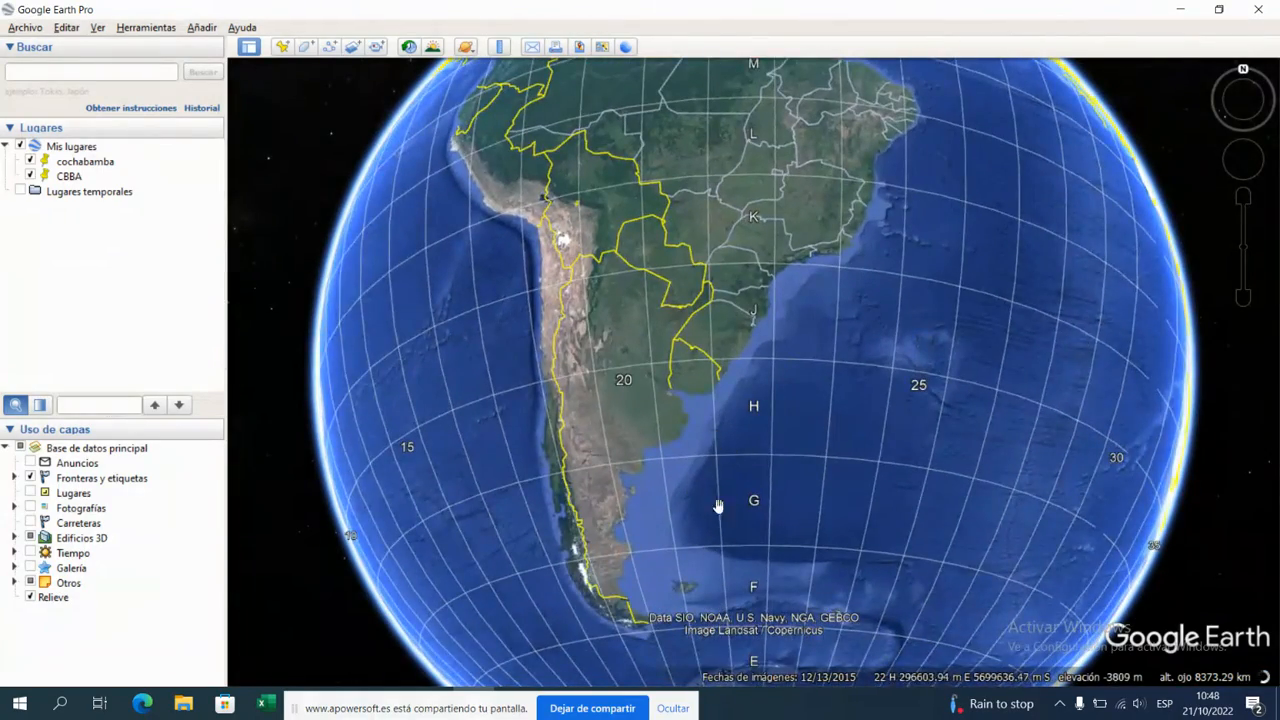
left_click_drag(714, 537, 698, 450)
left_click_drag(754, 541, 800, 652)
left_click_drag(609, 241, 723, 343)
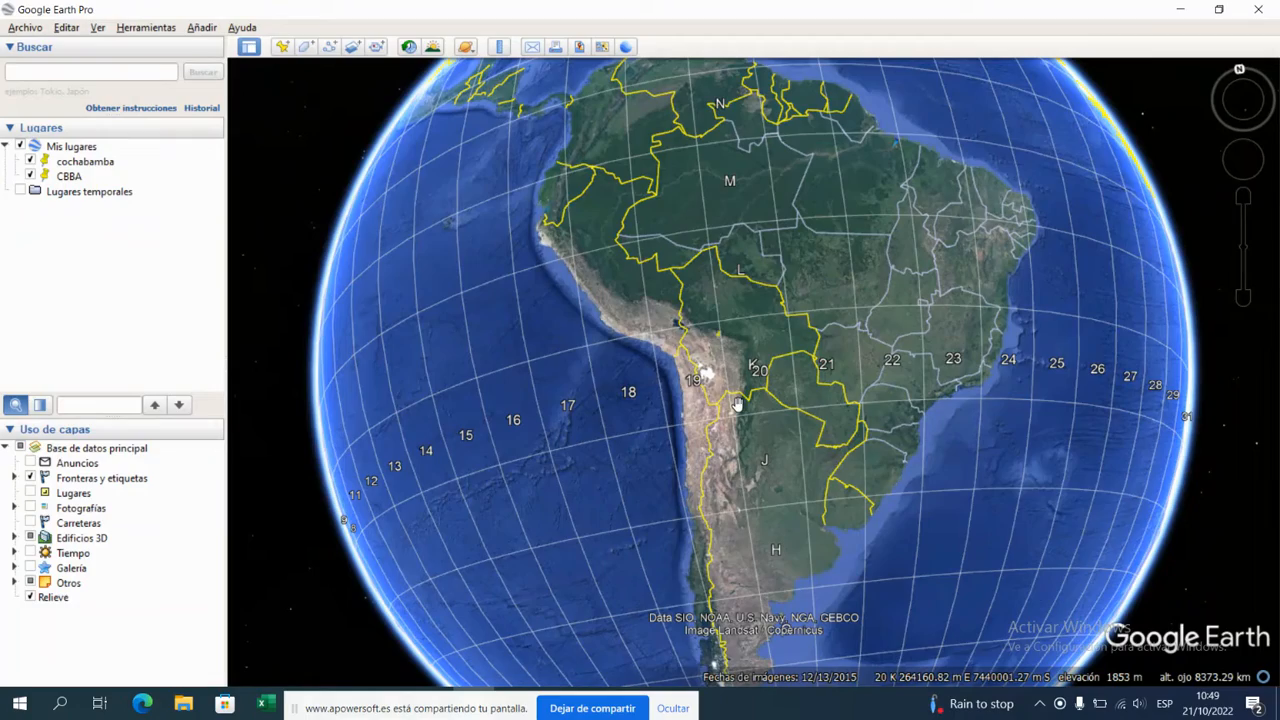
Step: Zoom in on Bolivia and reset the view to north up to examine UTM zones 19 and 20
scroll(700, 325, "up", 3)
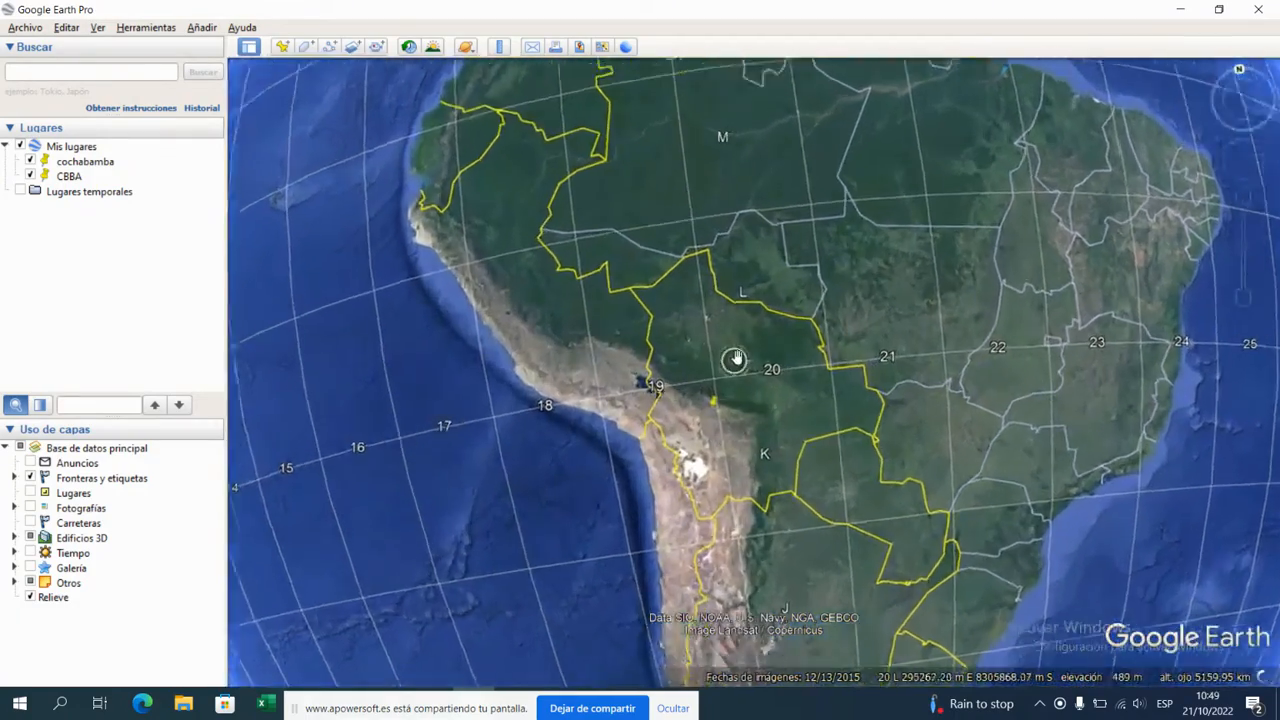
scroll(735, 360, "up", 3)
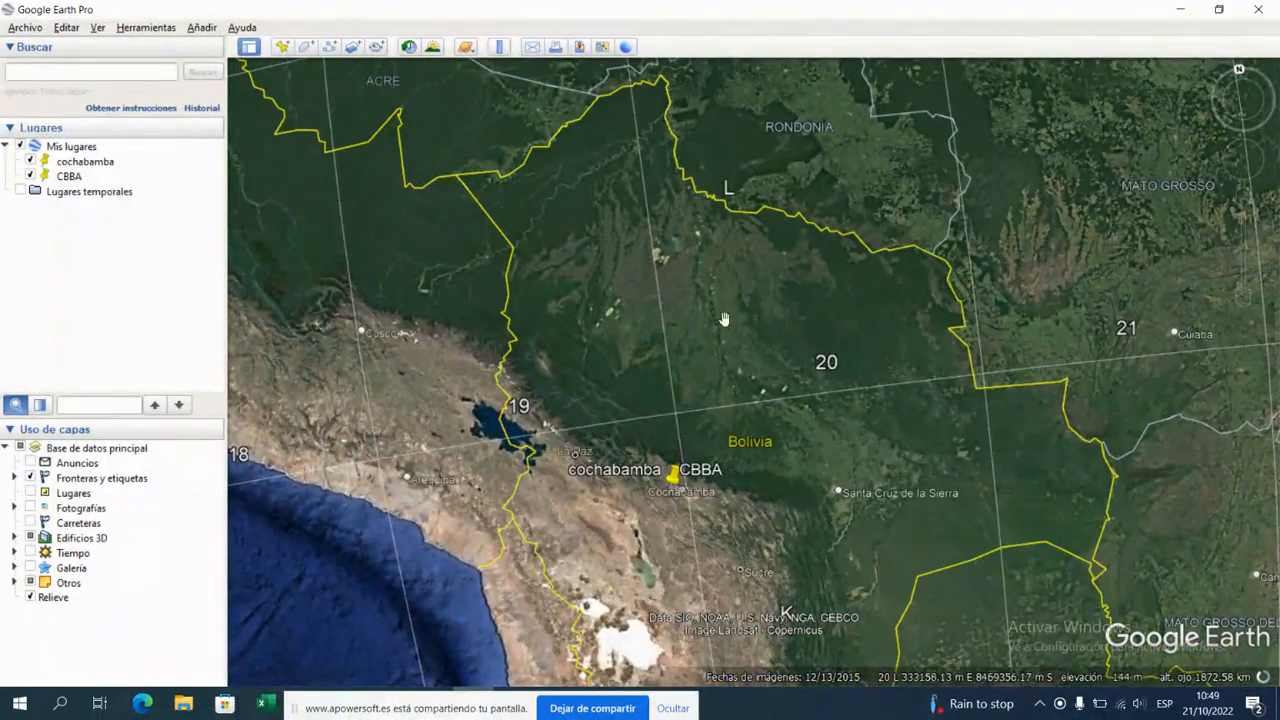
left_click(1243, 90)
left_click(1240, 70)
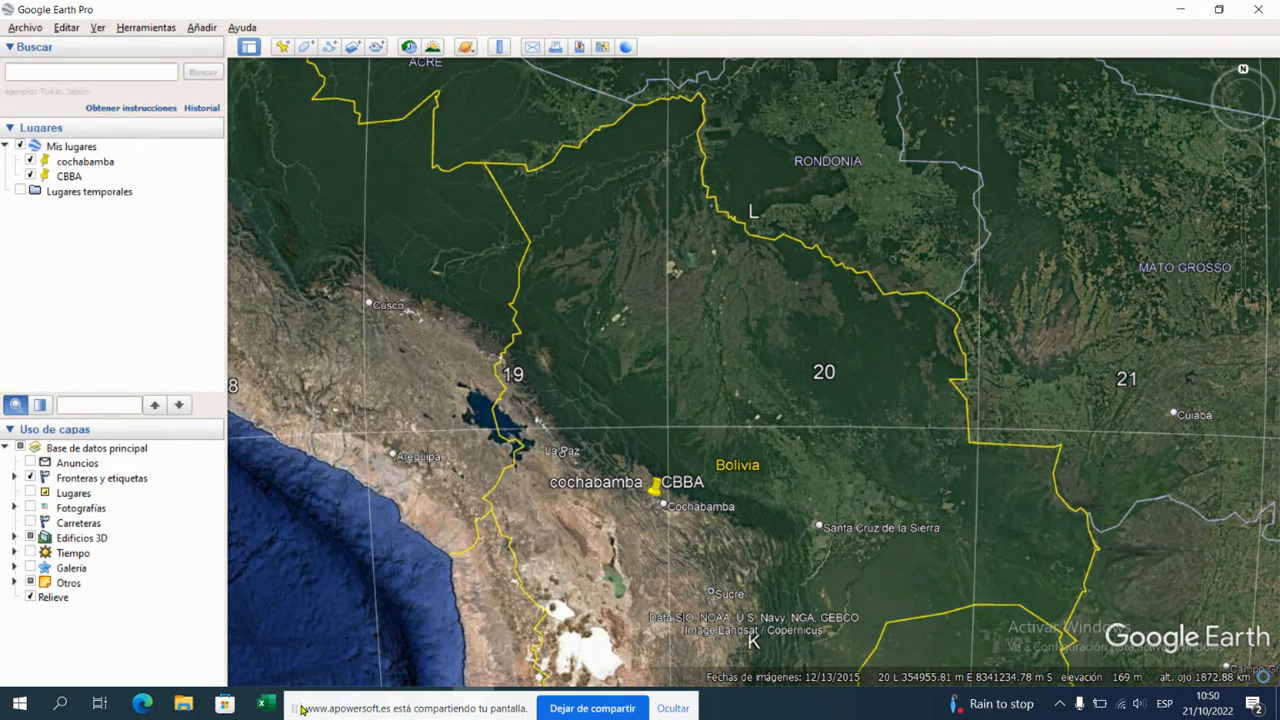
Step: Review the list of search exercises in the Word document and return to Google Earth Pro
left_click_drag(293, 710, 604, 710)
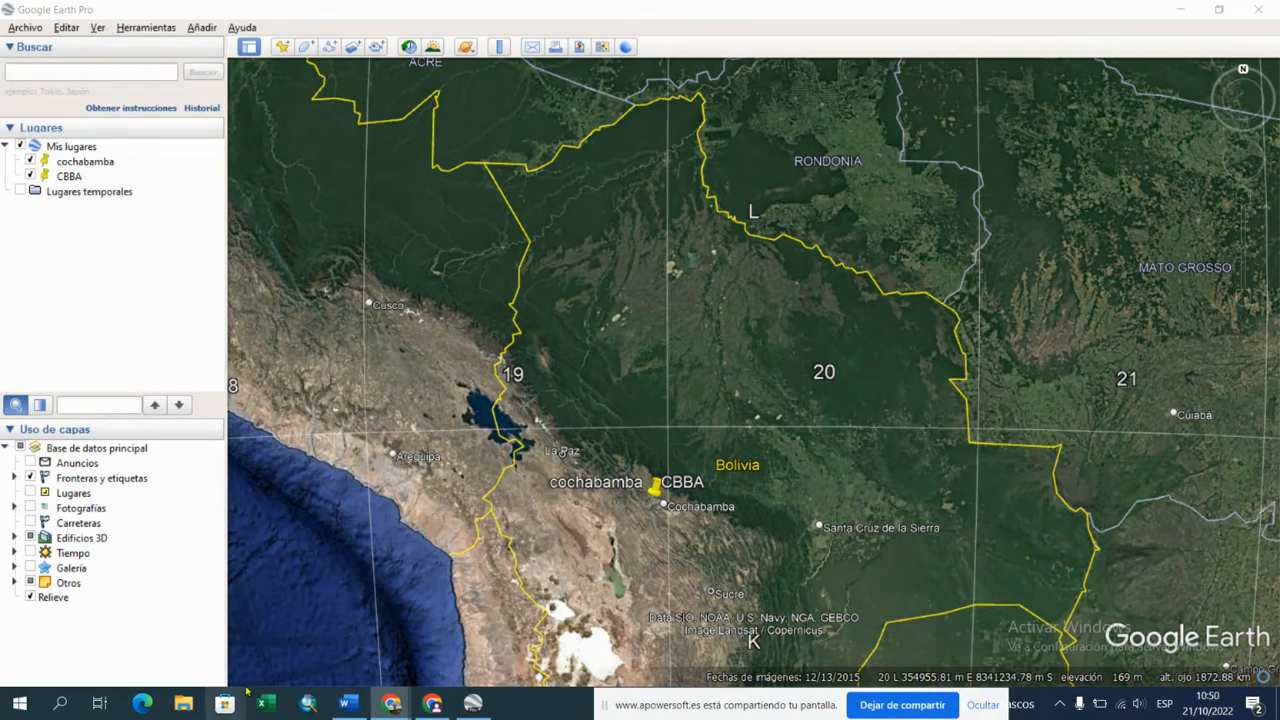
left_click(347, 703)
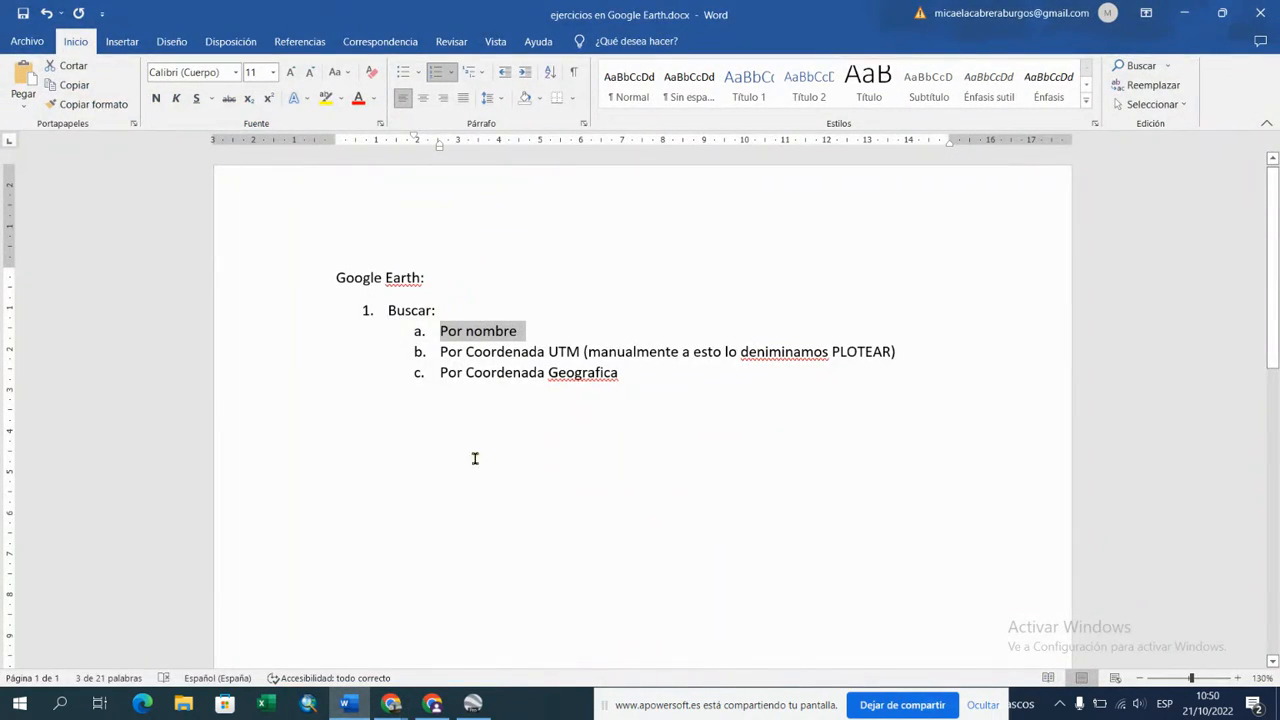
left_click(472, 703)
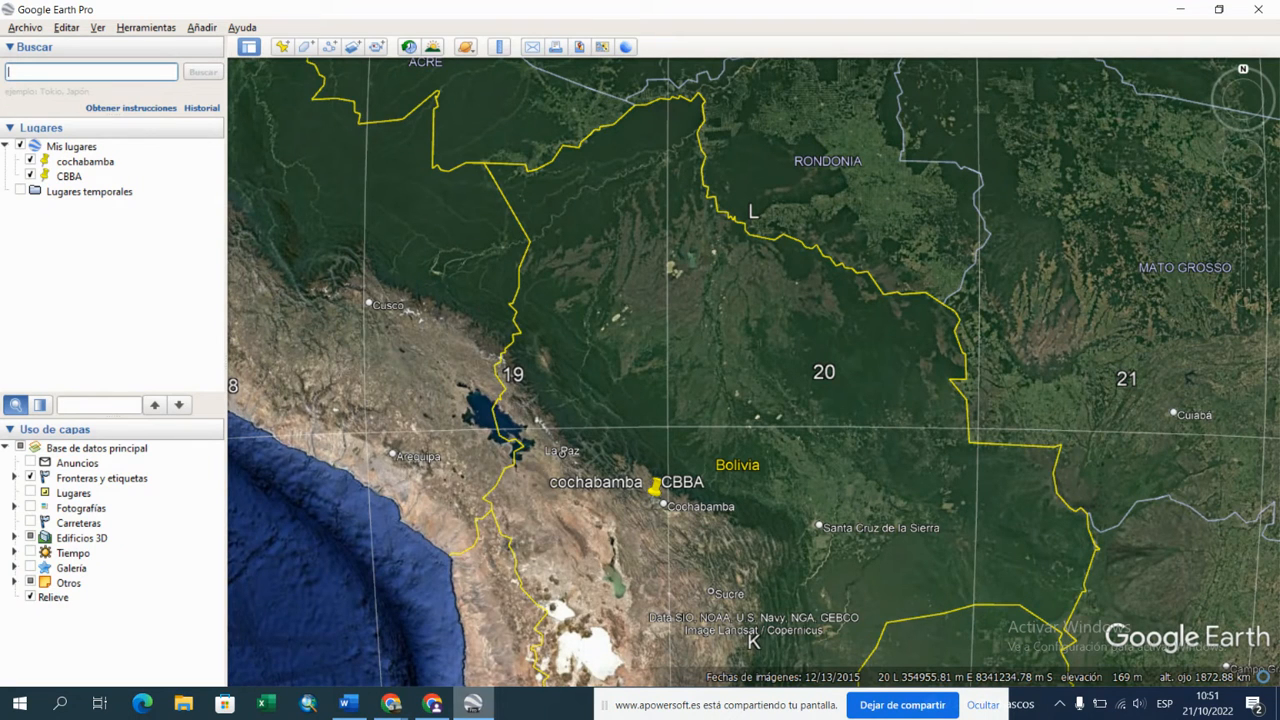
mouse_move(395, 708)
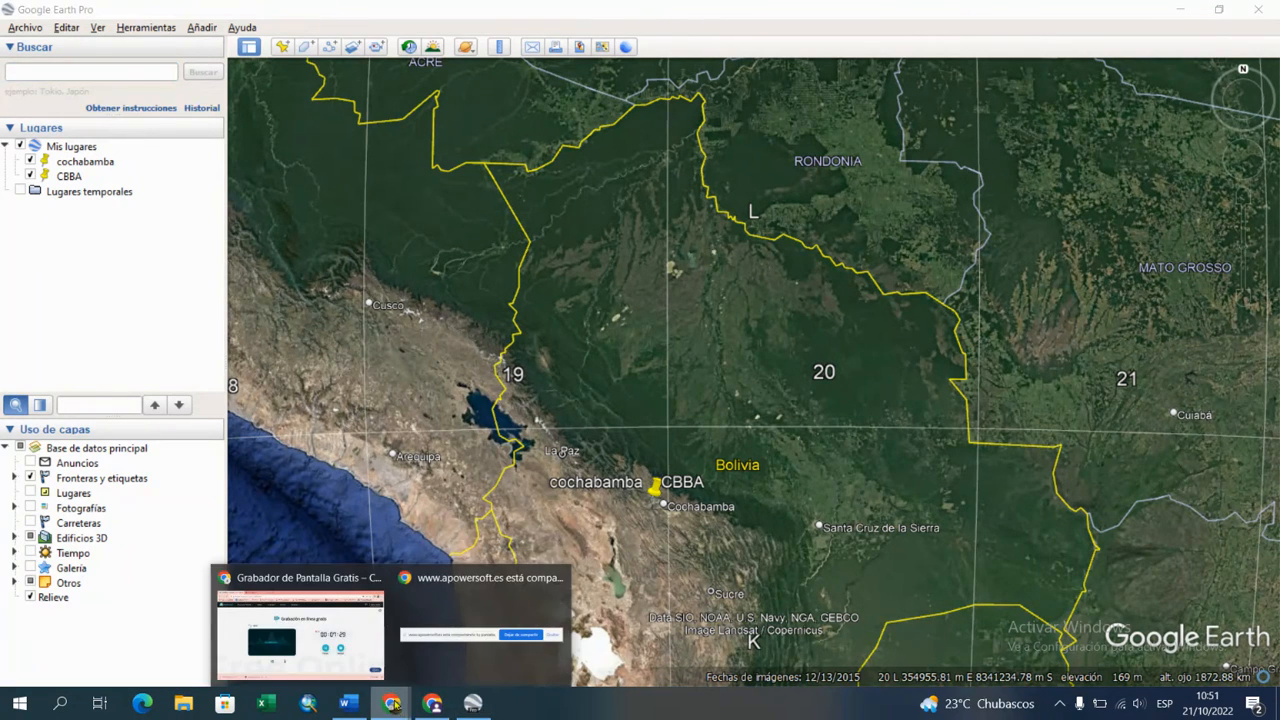
left_click(326, 652)
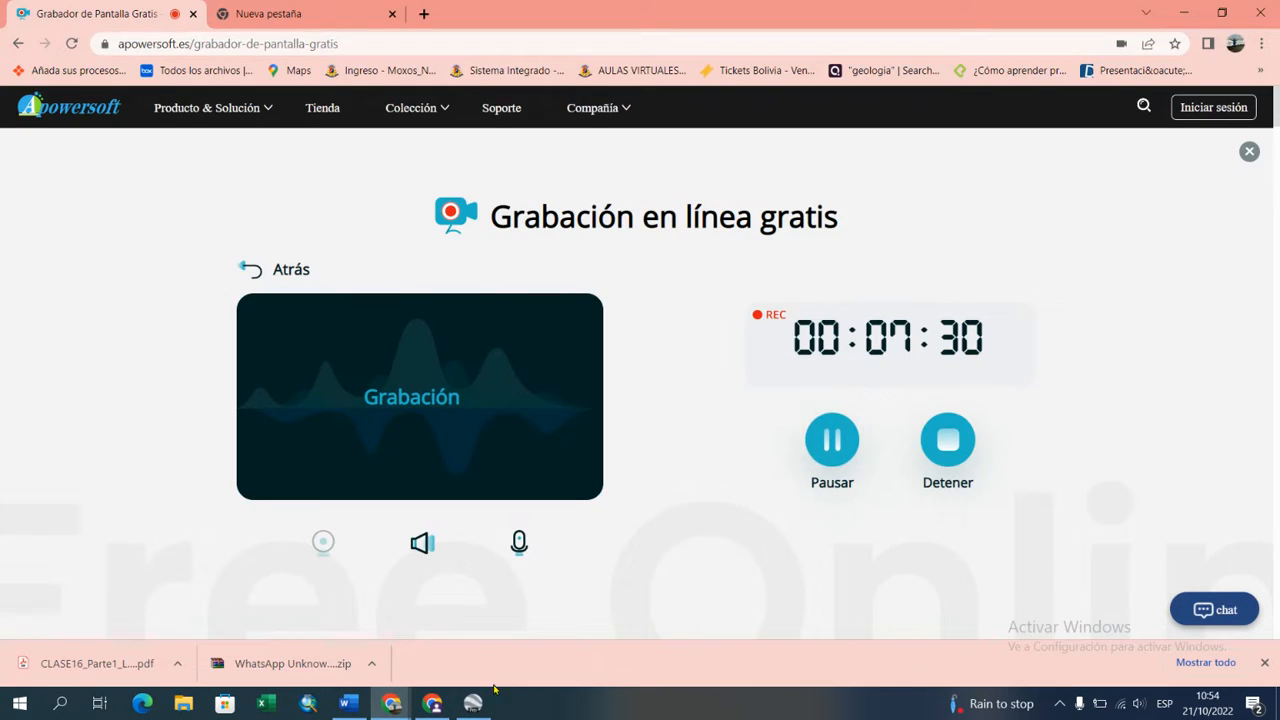
left_click(473, 704)
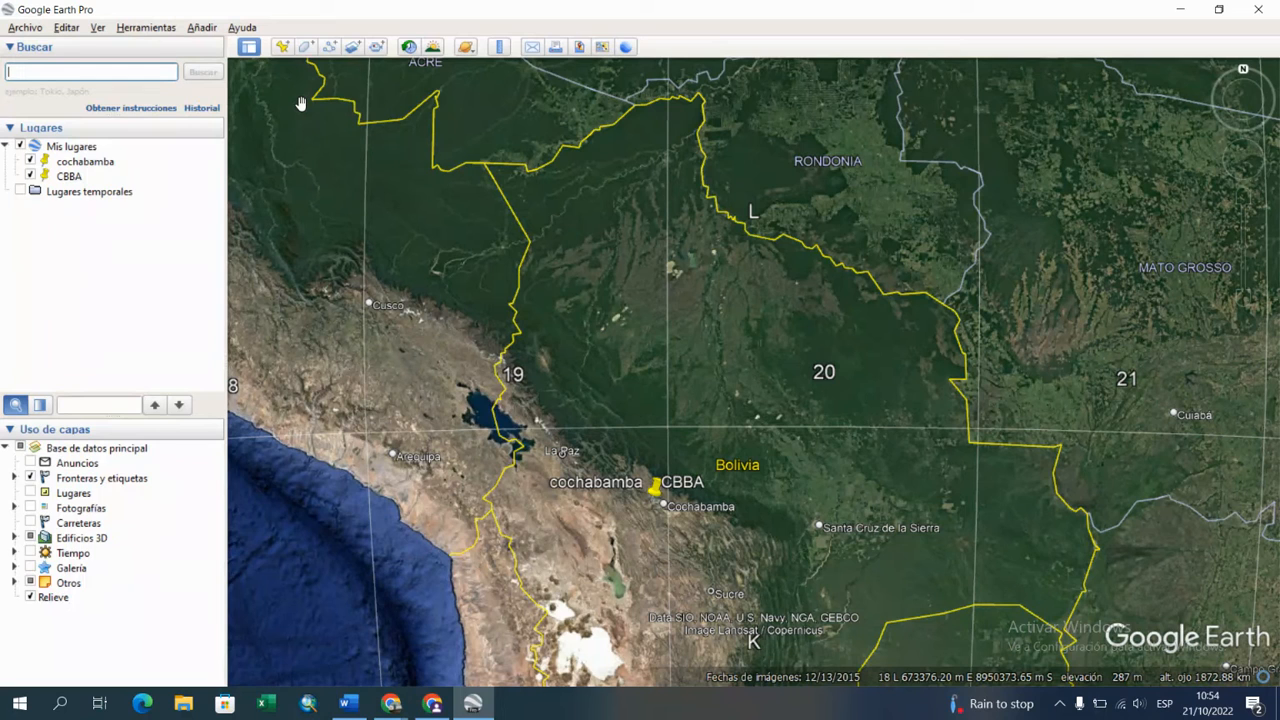
Step: Search for the place "Trinidad, Bolivia" by name and fly to it
type("TRi")
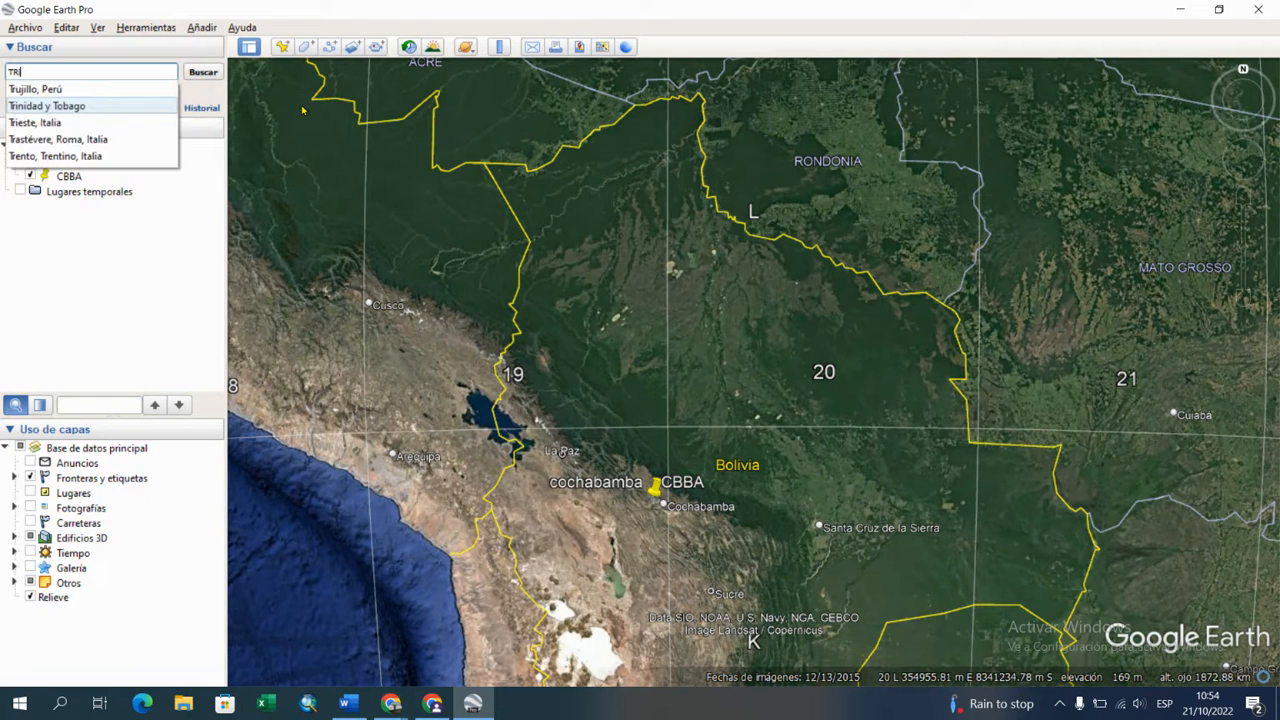
type("nidad")
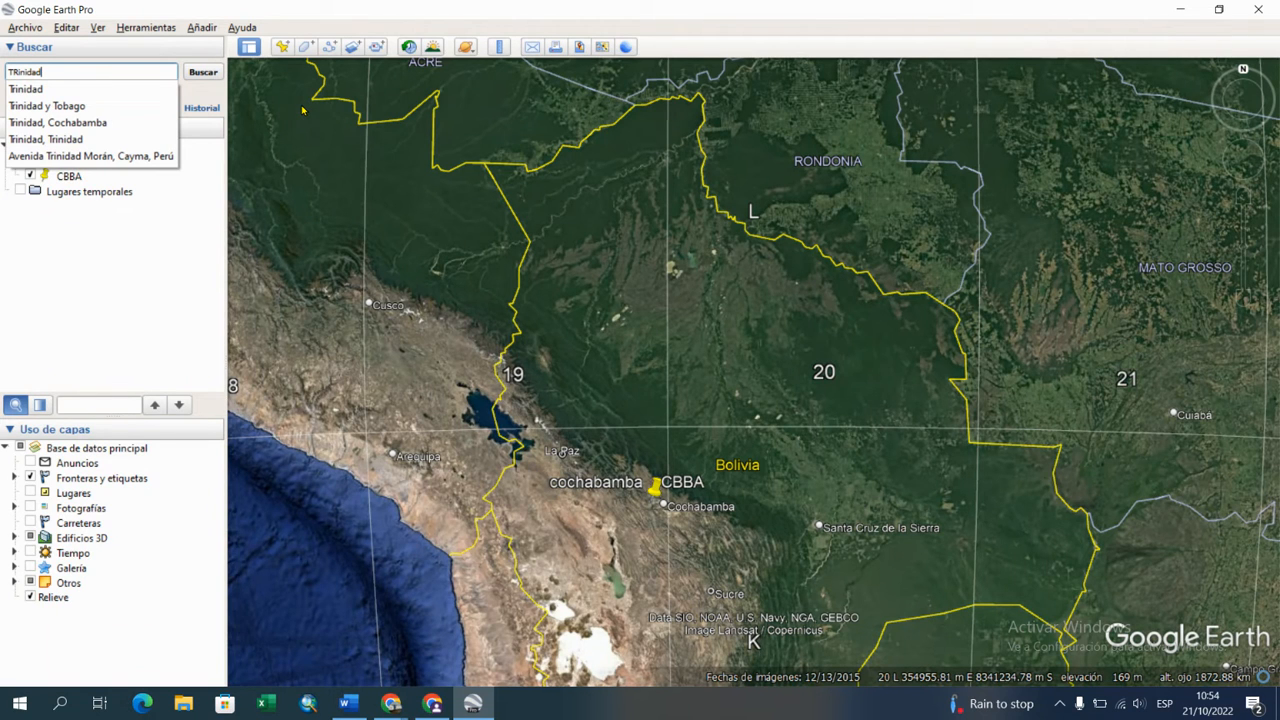
type(", beni")
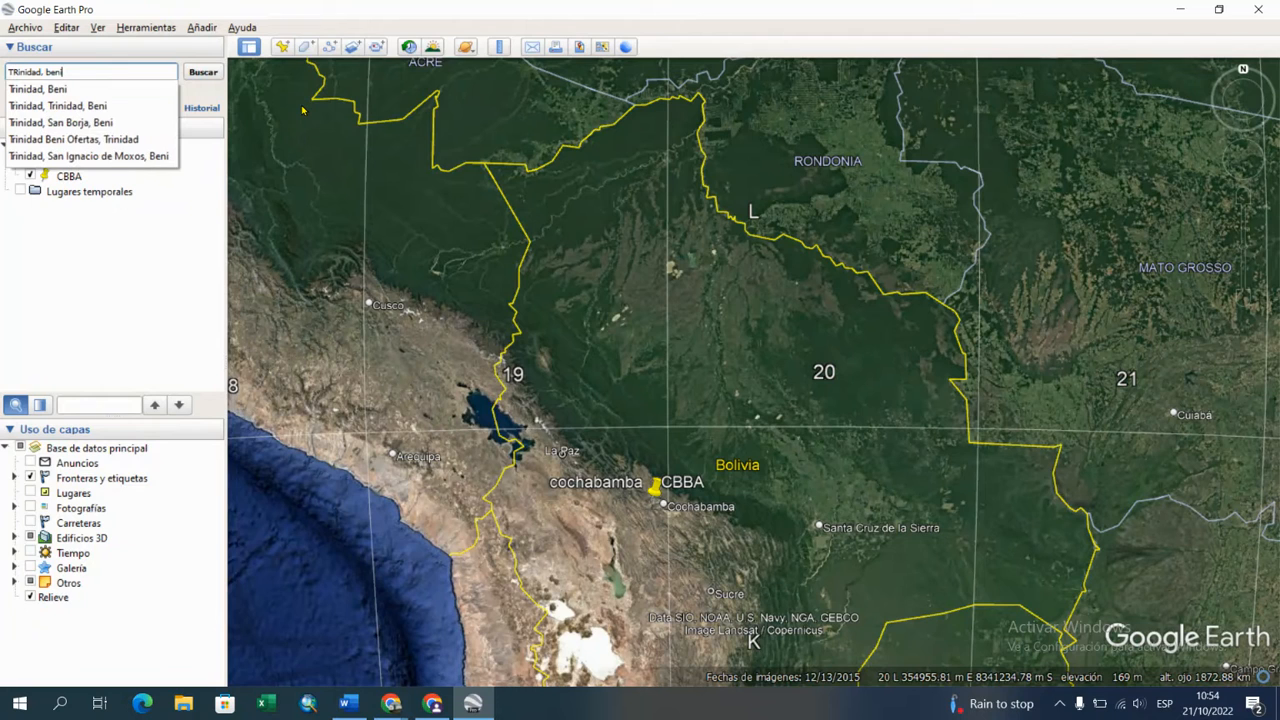
key("BackSpace")
key("BackSpace")
key("BackSpace")
key("BackSpace")
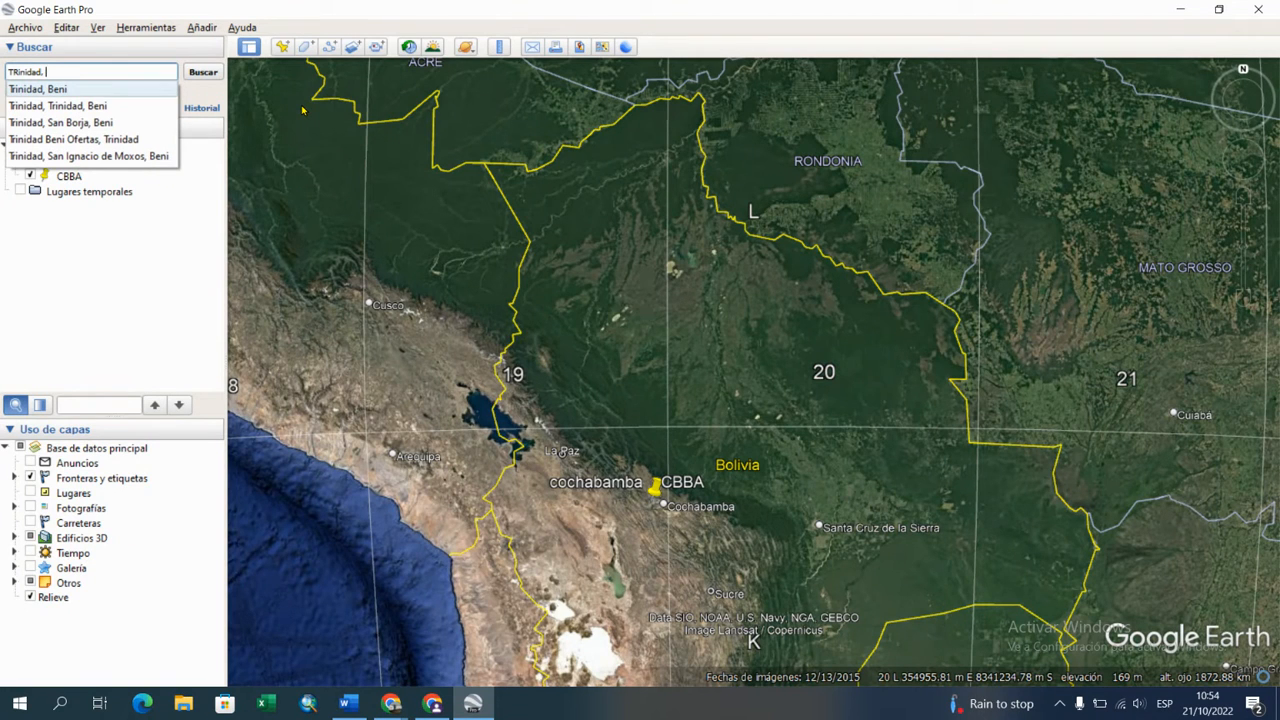
type("bolivia")
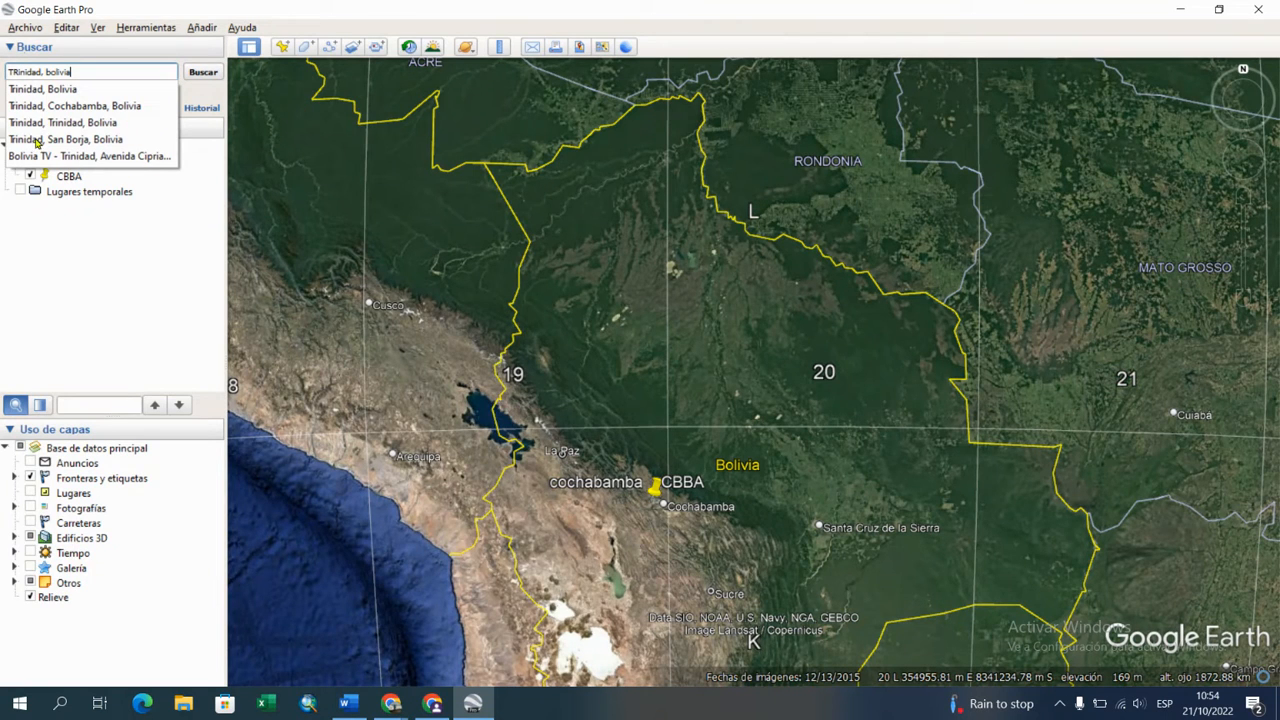
left_click(44, 91)
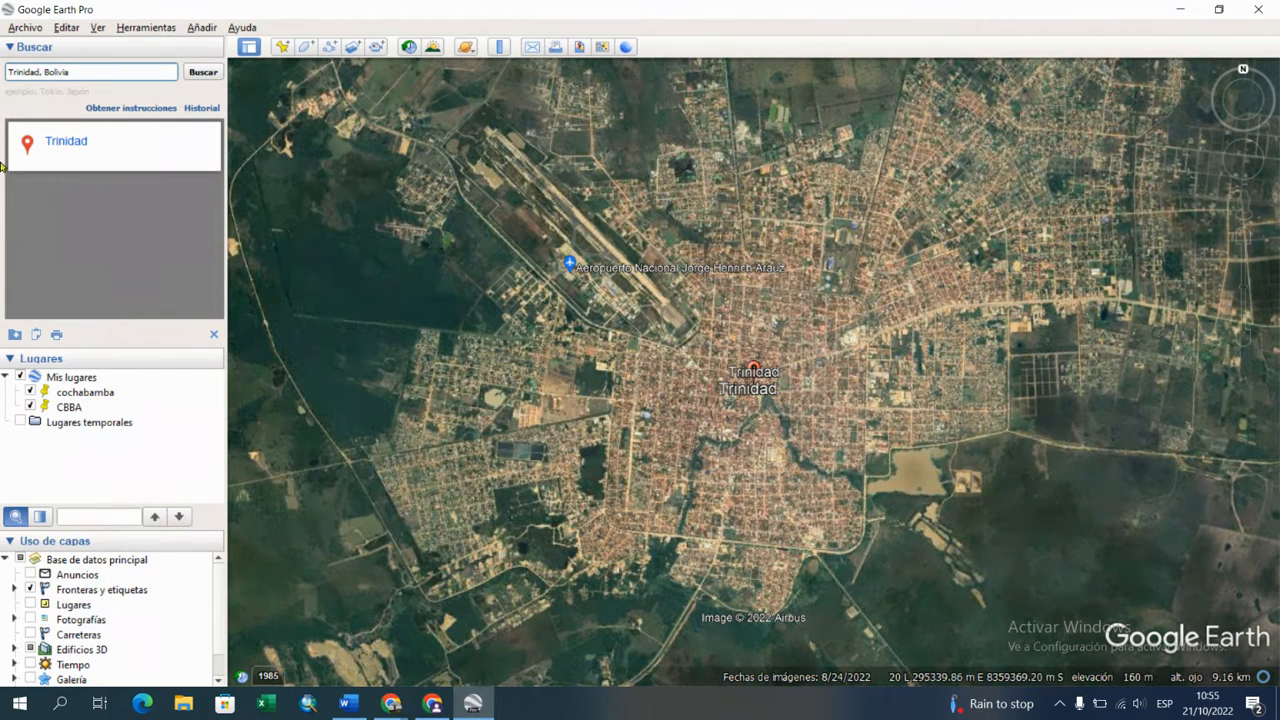
Step: Replace the search text with "El Carmen, Beni" and run the search to fly to that town
left_click_drag(65, 70, 8, 72)
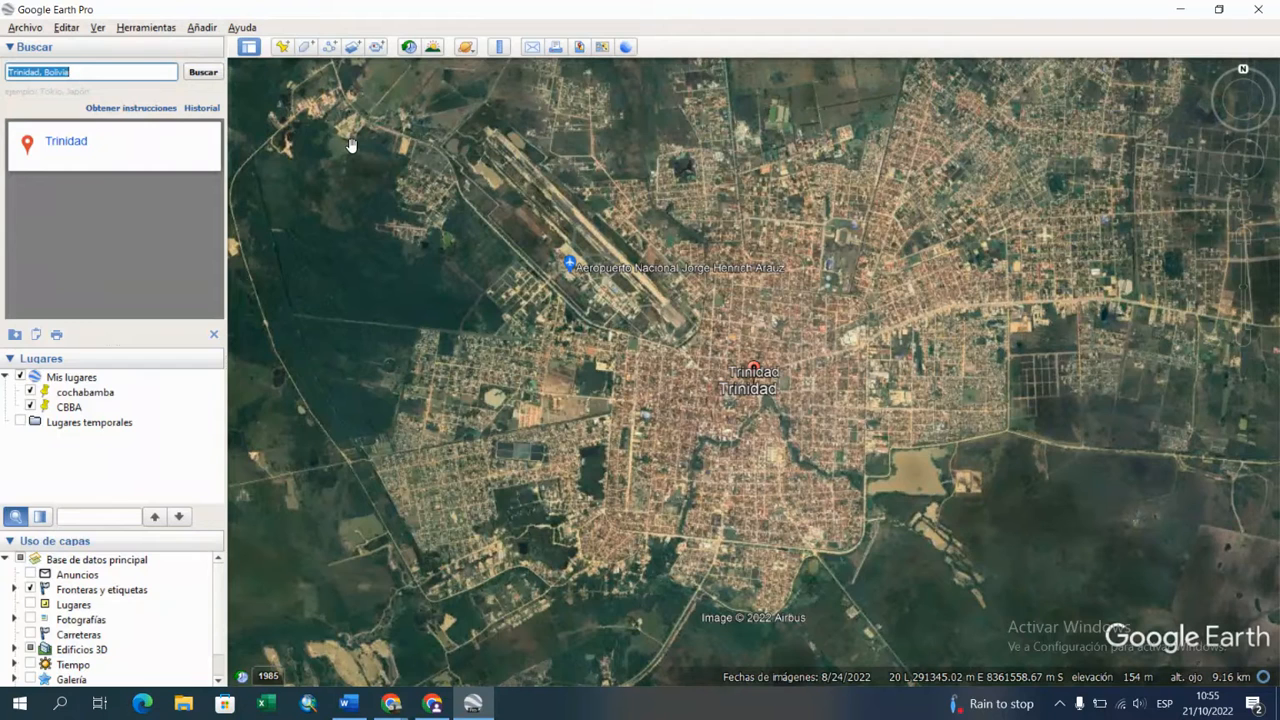
type("el carmen")
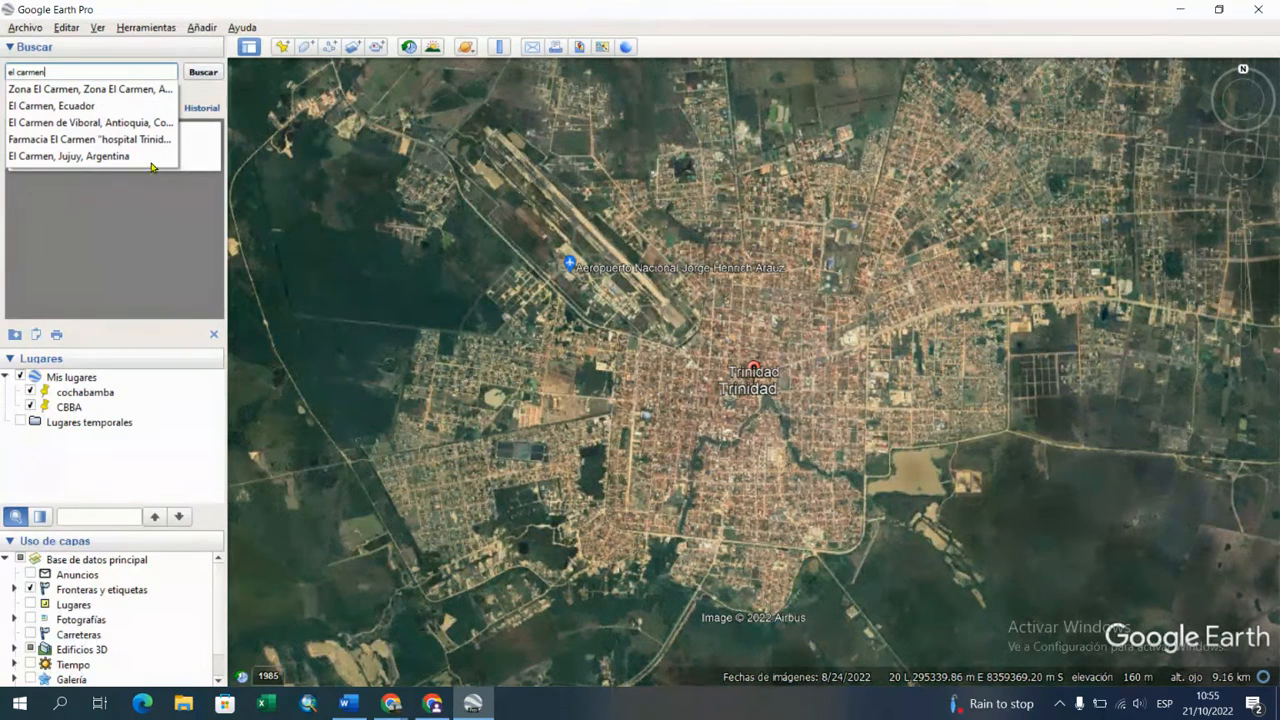
type(", beni")
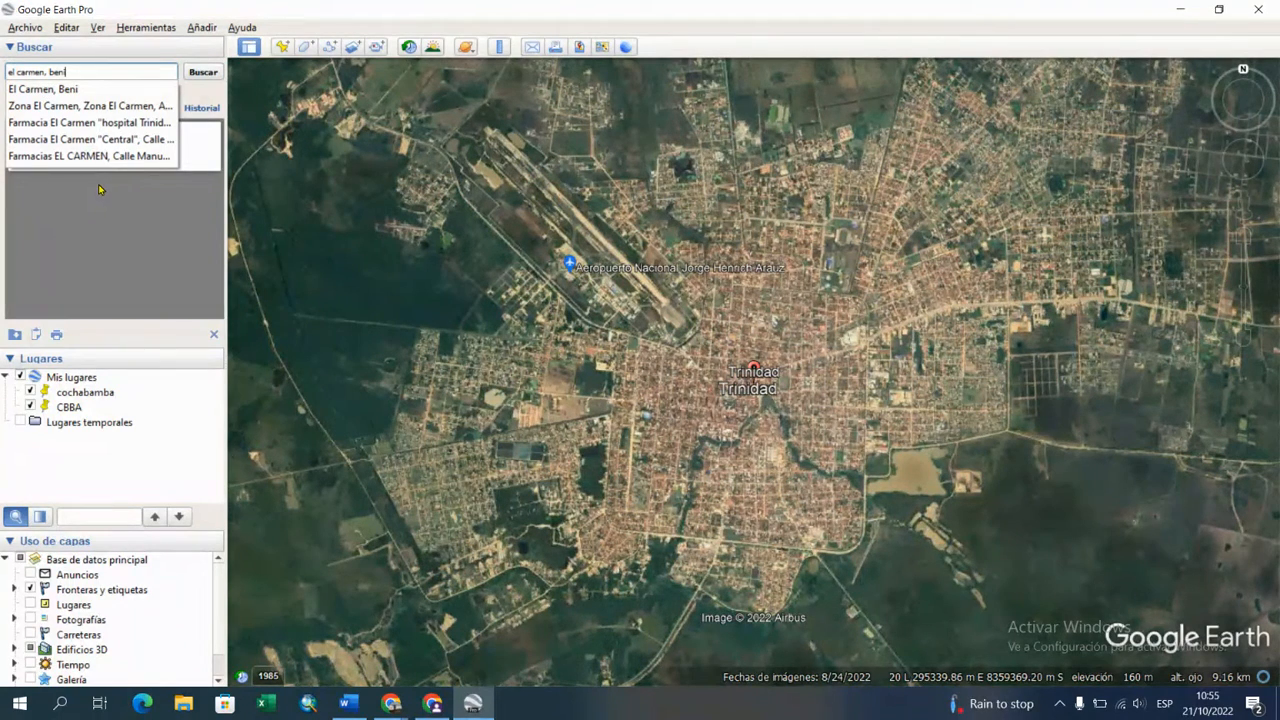
left_click(57, 90)
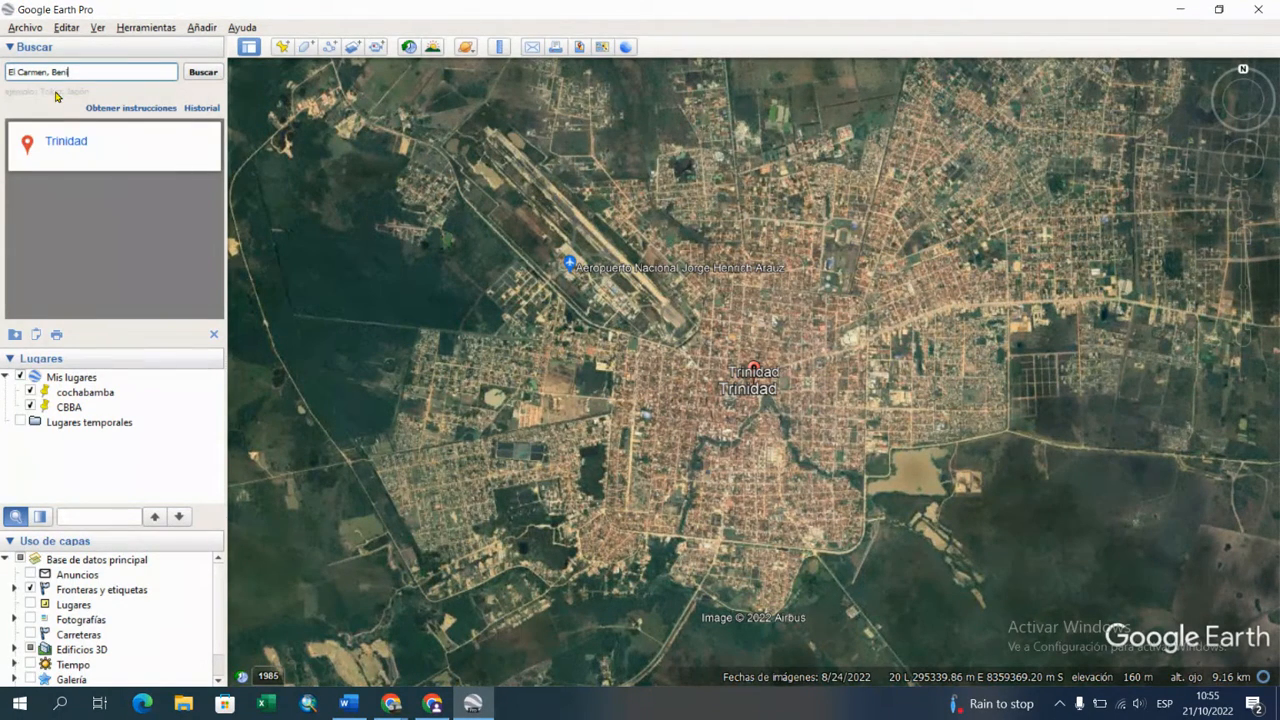
left_click(199, 80)
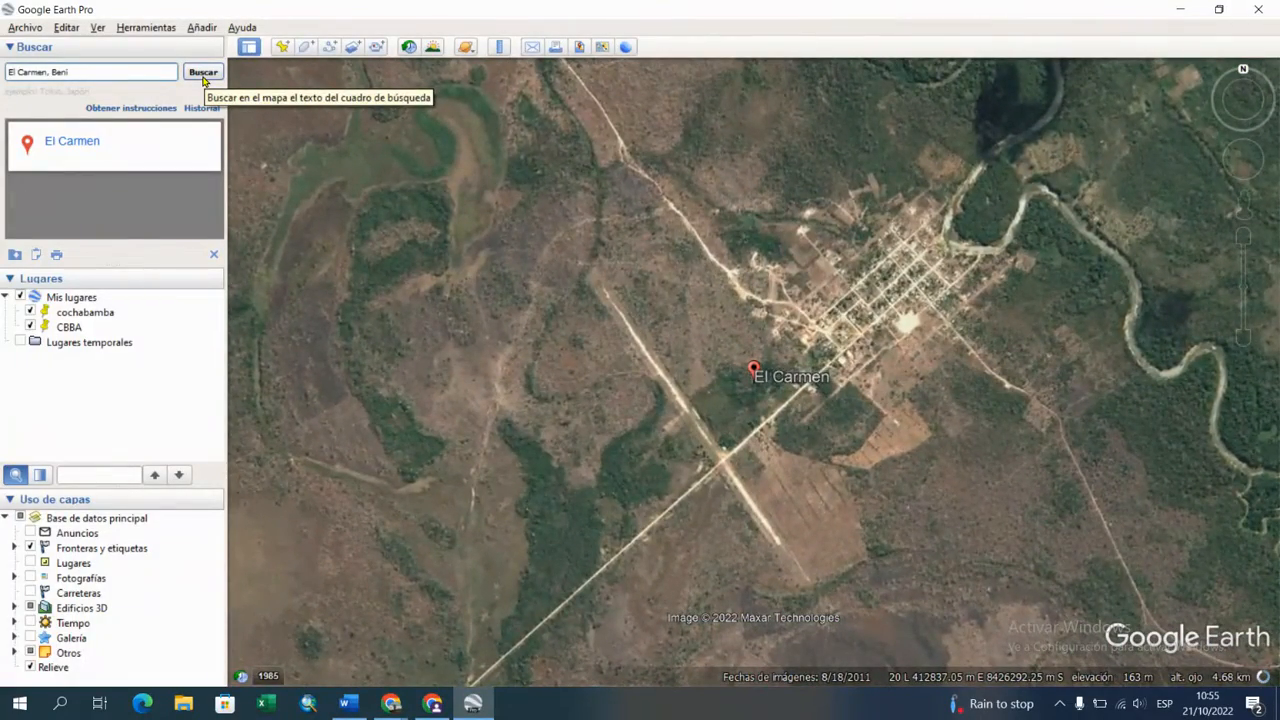
Step: Search for "Atenas, Grecia" by name and fly to the city
triple_click(97, 72)
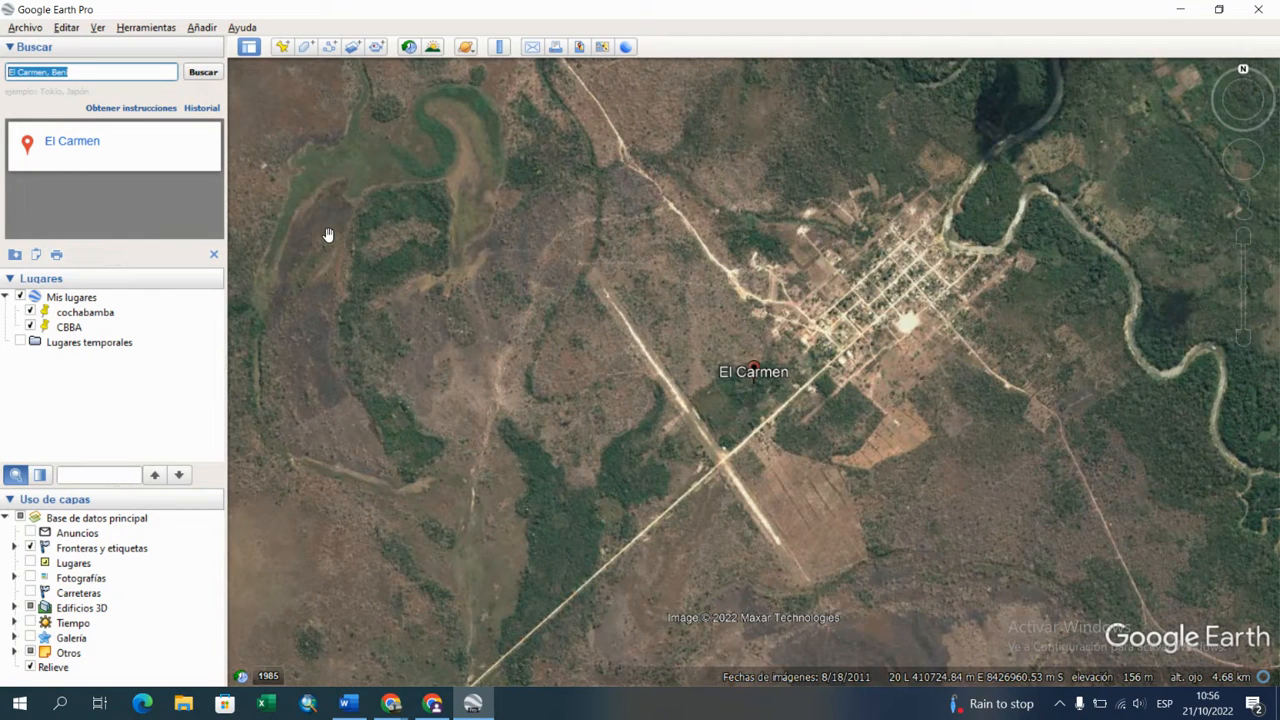
type("atenas")
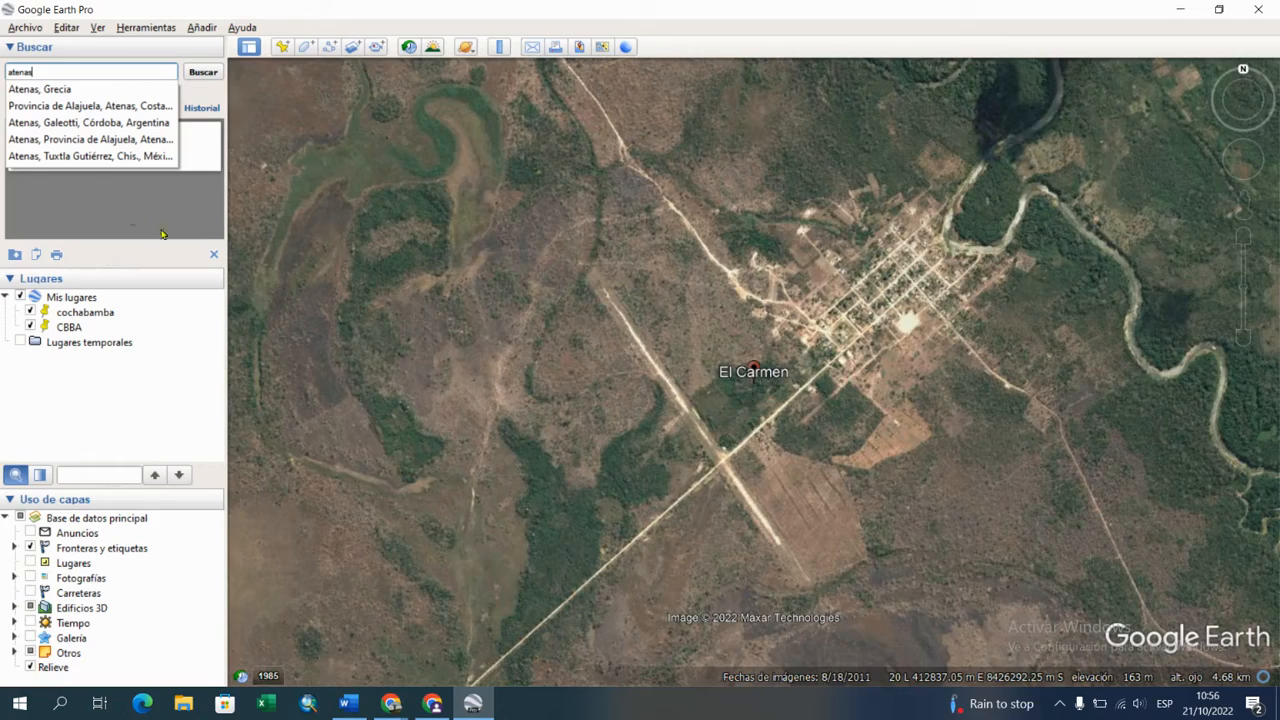
left_click(62, 92)
left_click(203, 73)
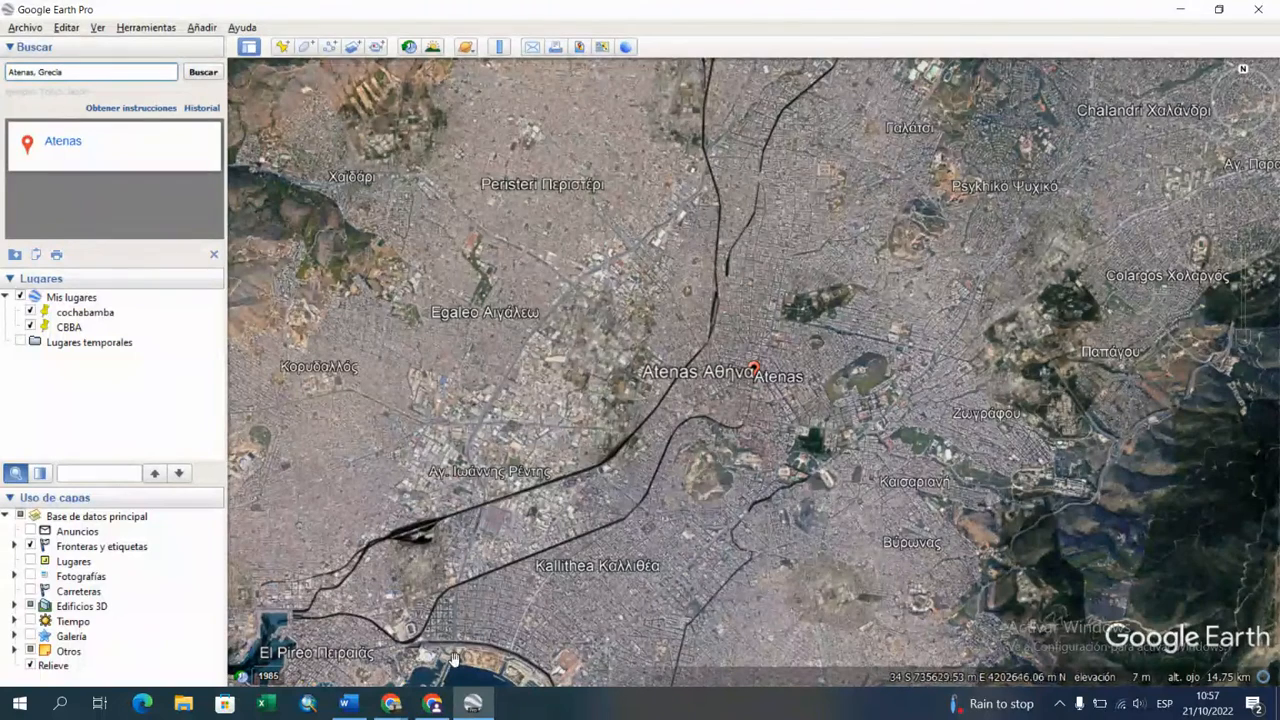
Step: In the Word document, highlight the "Por Coordenada UTM" item in yellow and correct its misspelled word to "denominamos"
left_click(346, 703)
left_click_drag(441, 352, 895, 351)
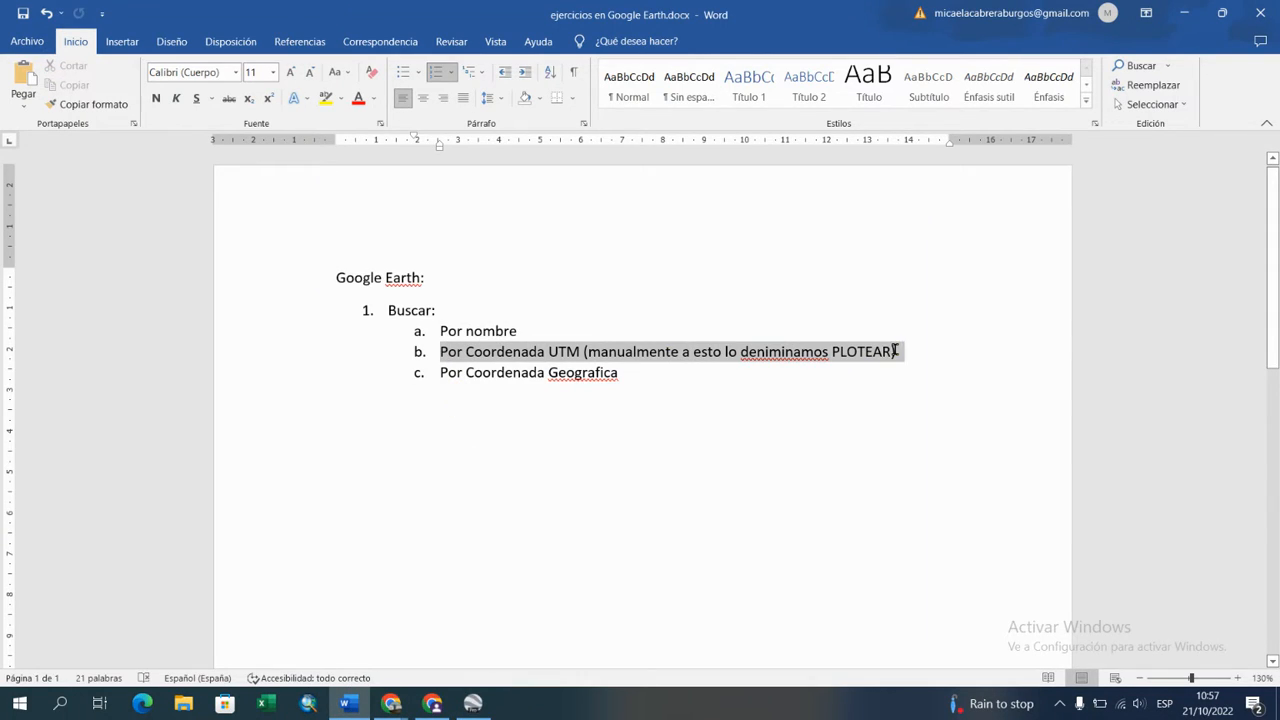
left_click(326, 98)
left_click(619, 376)
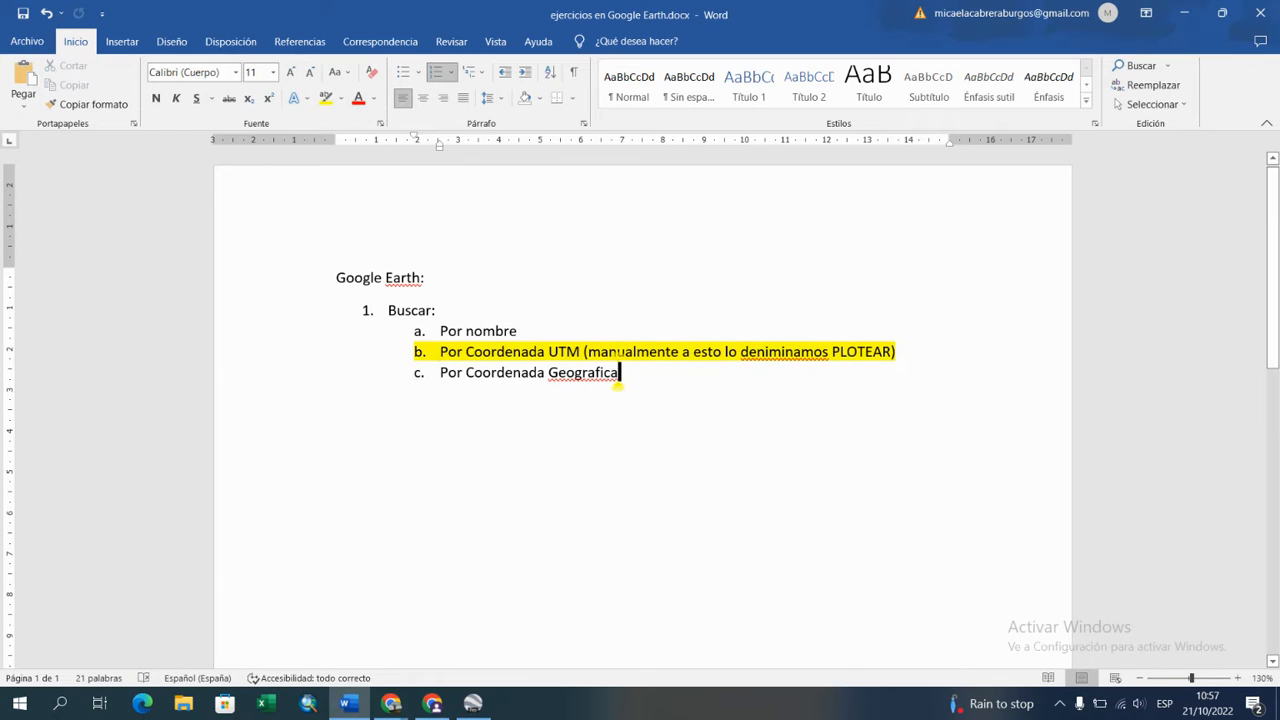
right_click(766, 352)
left_click(751, 370)
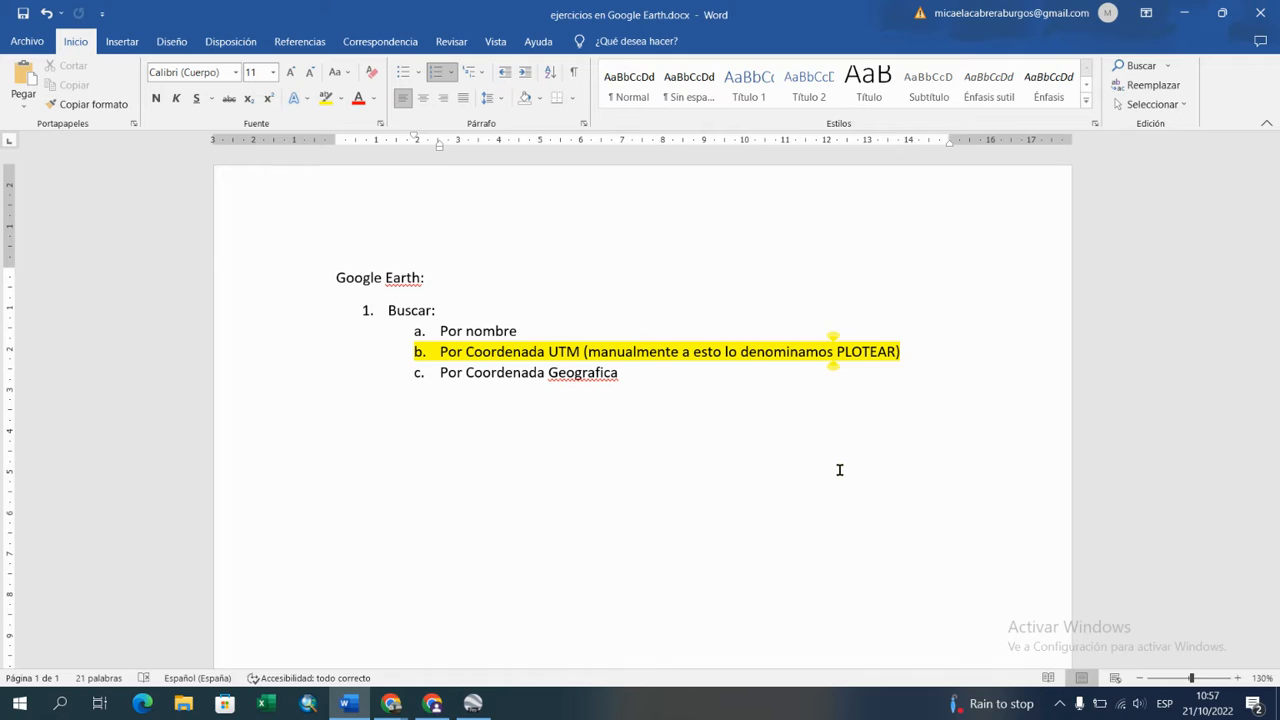
Step: Return to Google Earth Pro and apply "Universal Transversal de Mercator" as the latitude/longitude display in the options
left_click(472, 703)
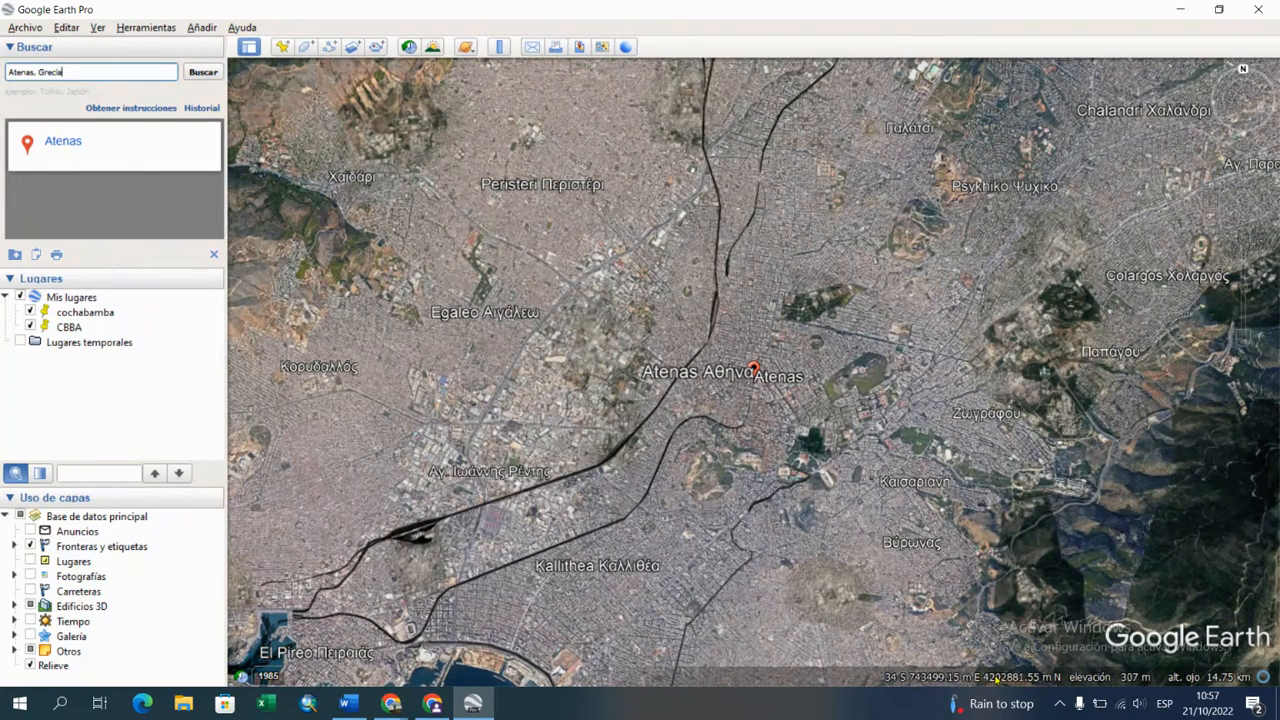
left_click(146, 27)
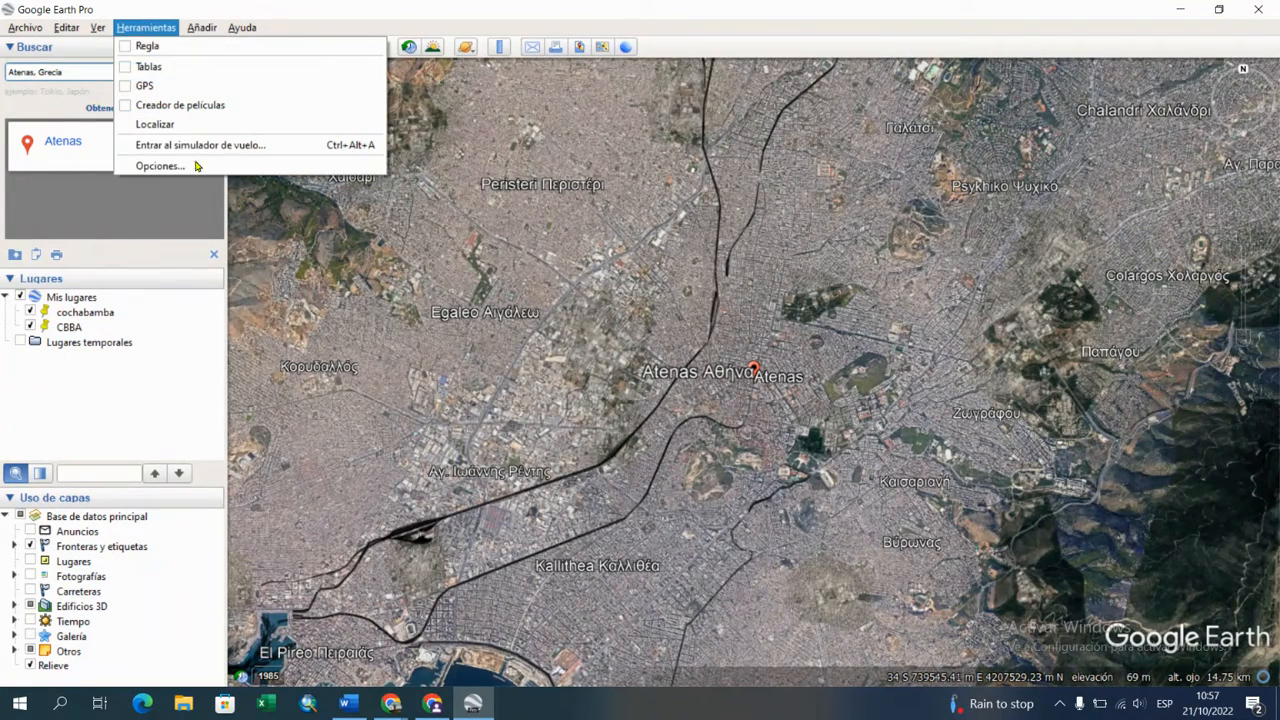
left_click(171, 166)
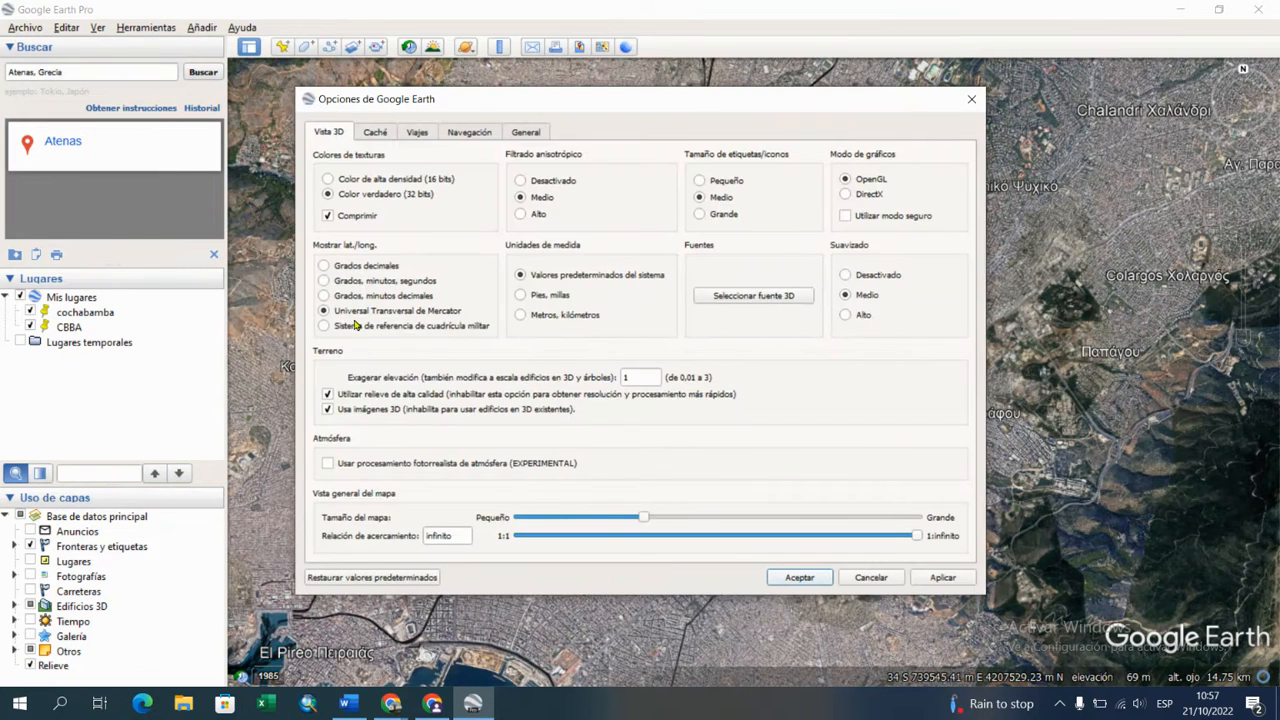
left_click(323, 282)
left_click(323, 267)
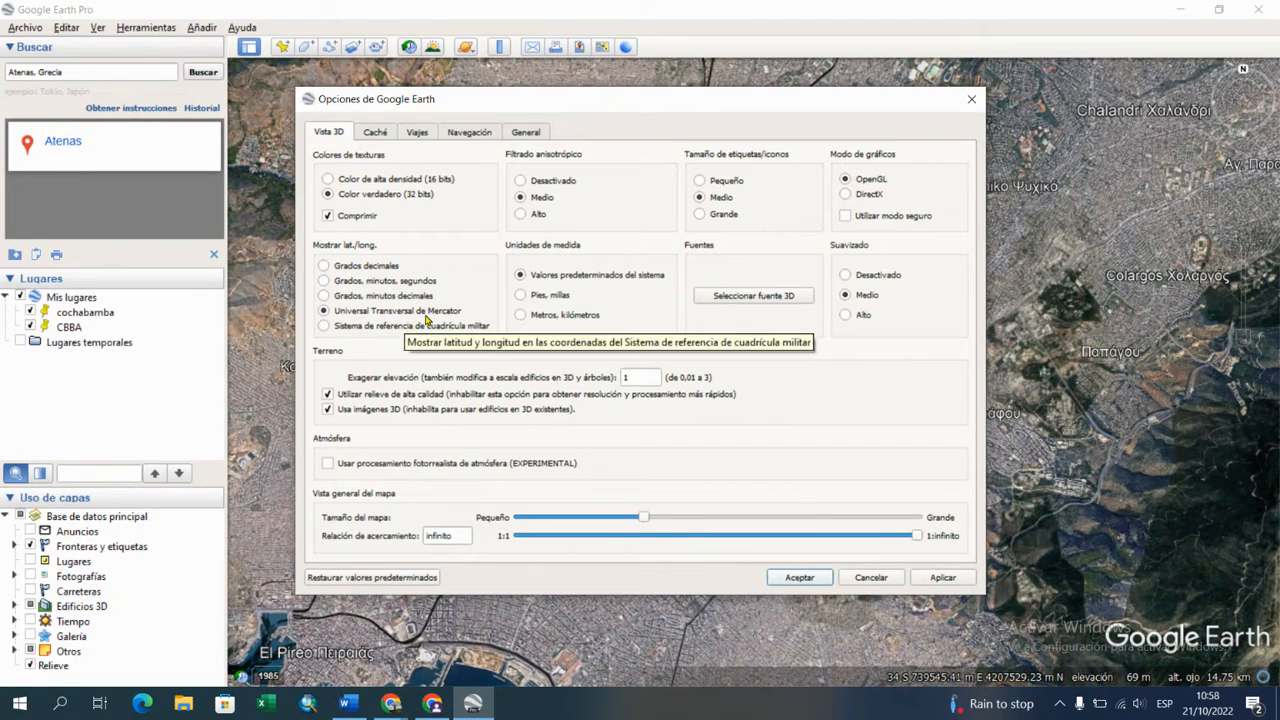
left_click(943, 577)
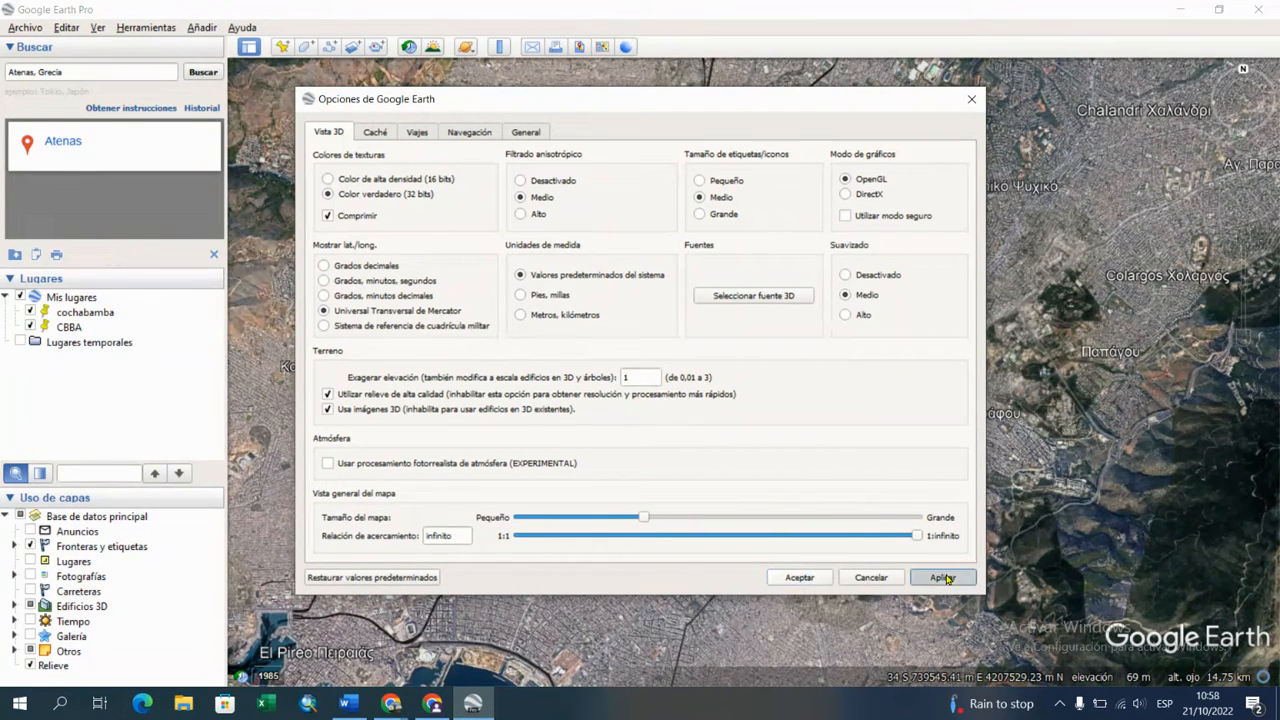
left_click(799, 578)
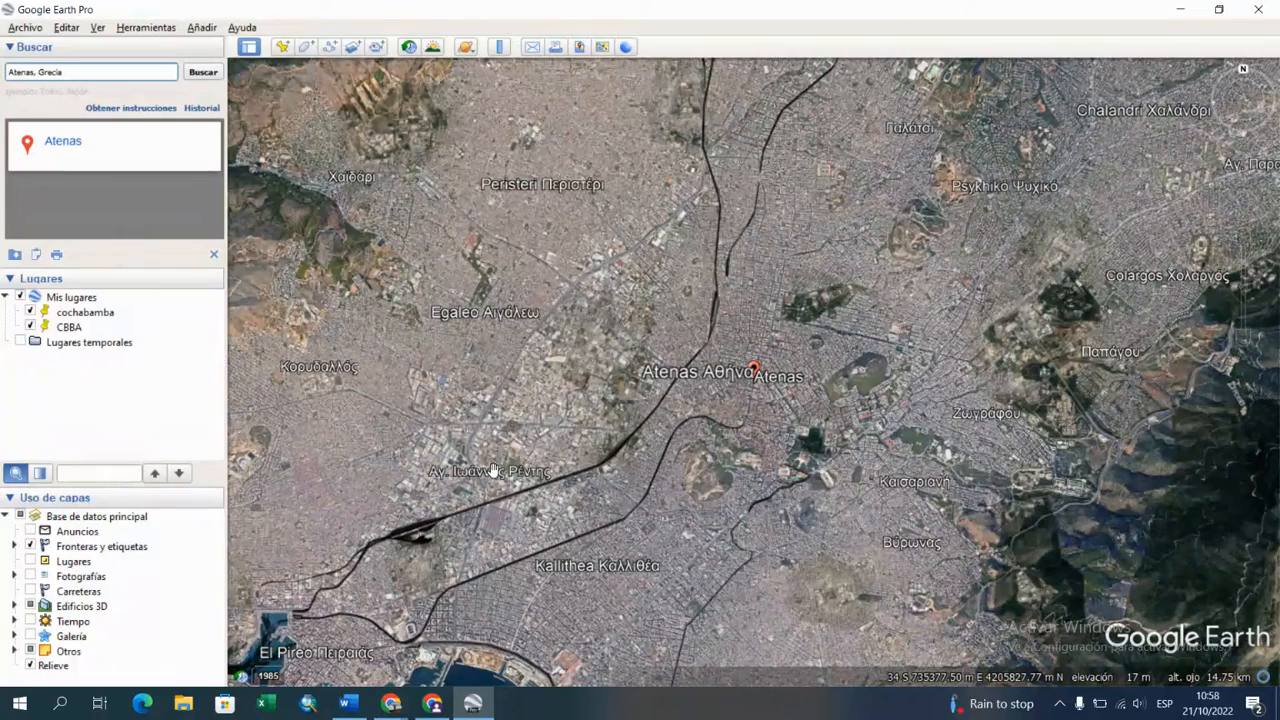
Step: Switch to Word and open the recent document "ejercicios para practicar junto con los videos.docx"
left_click(349, 704)
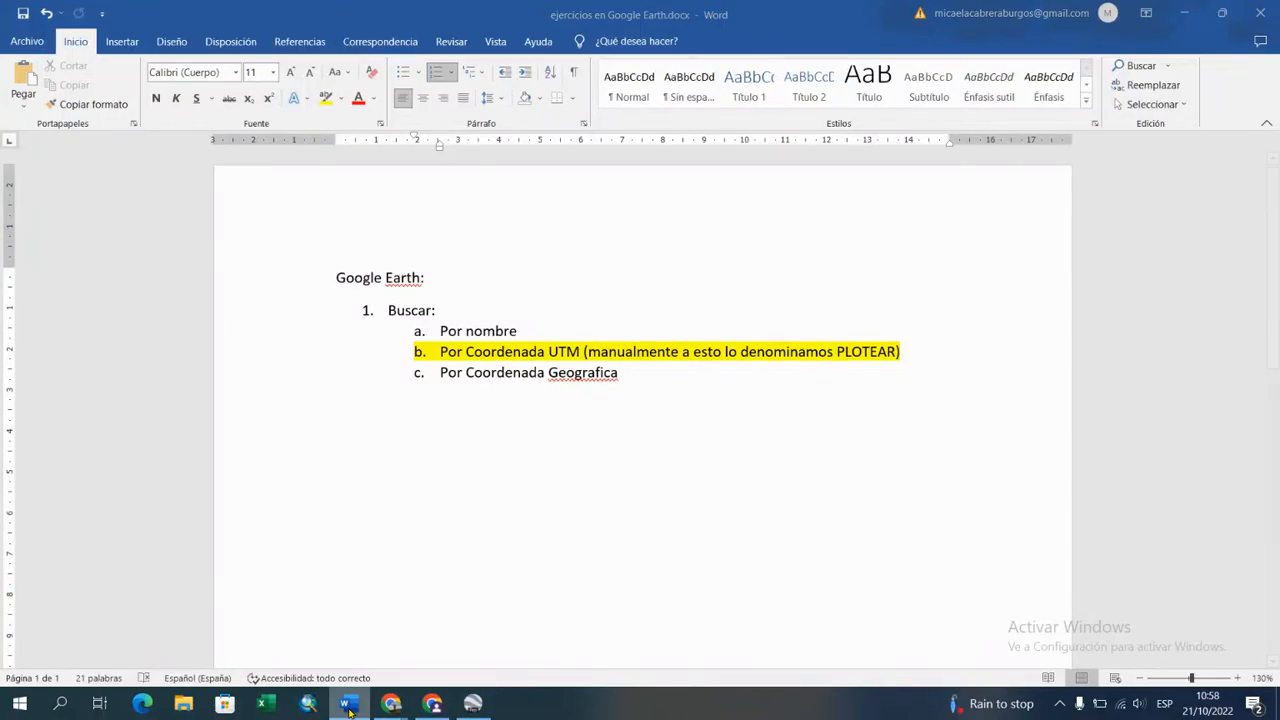
right_click(349, 704)
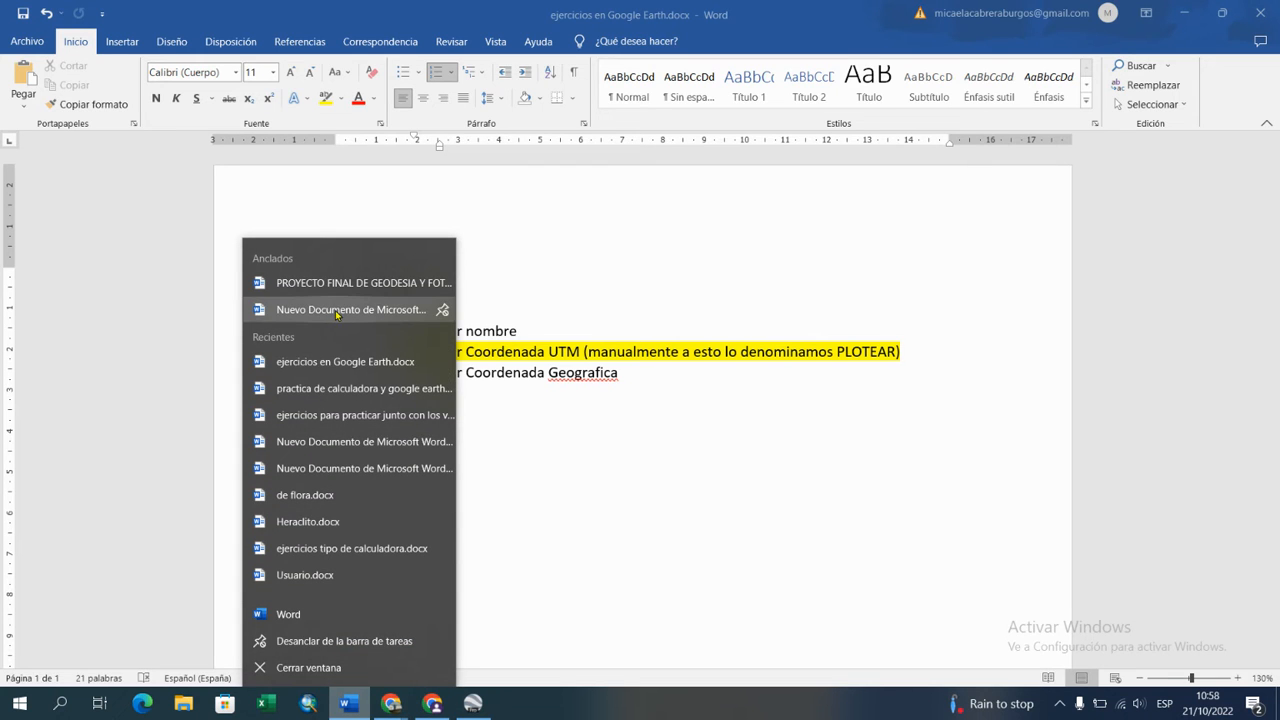
left_click(390, 415)
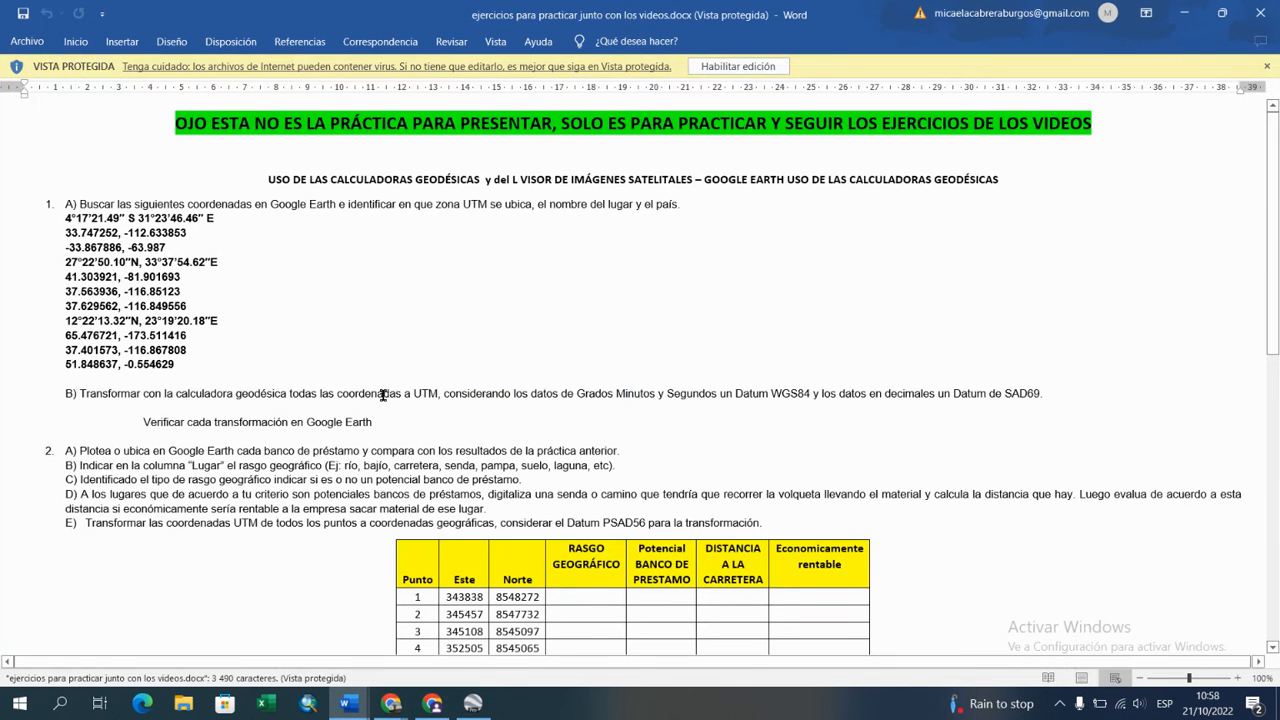
Step: Review the opened exercise document and enable editing to leave protected view
scroll(441, 437, "down", 5)
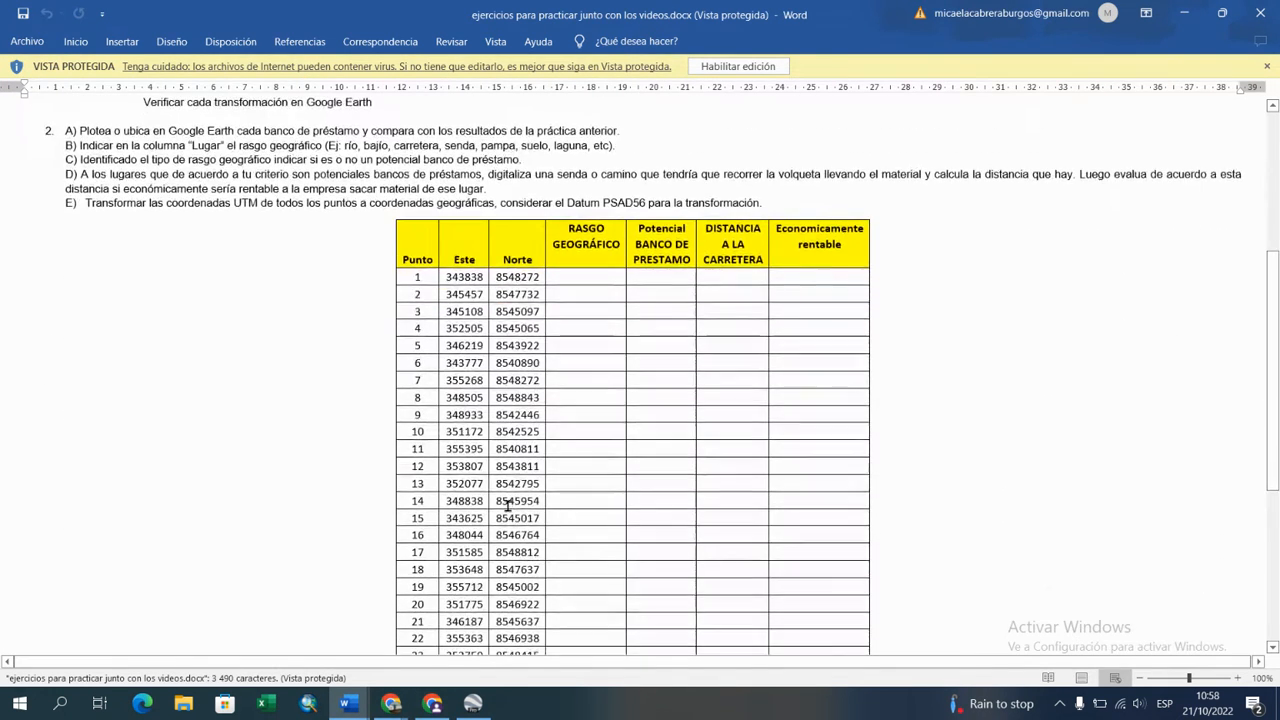
scroll(508, 505, "down", 1)
left_click(767, 68)
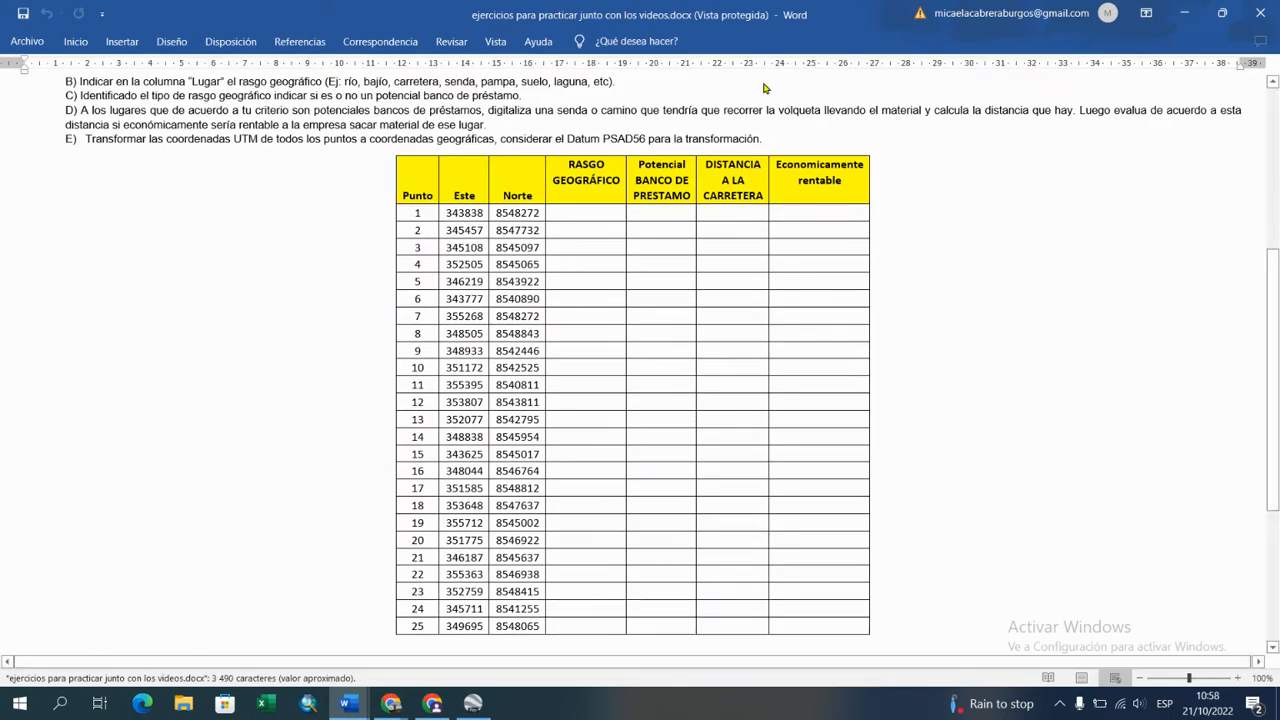
Step: Examine the exercise 2 instructions and its table of Este and Norte coordinates
scroll(601, 528, "down", 8)
scroll(601, 528, "down", 10)
scroll(602, 526, "up", 5)
scroll(594, 318, "up", 3)
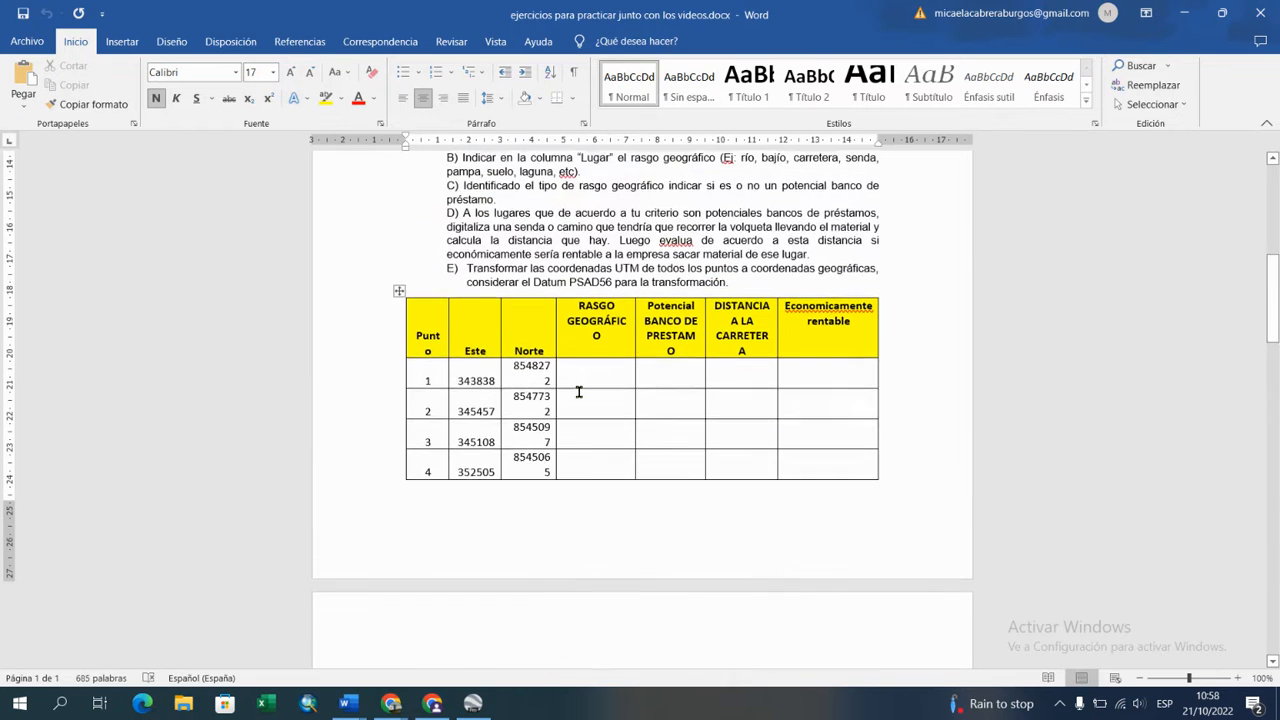
scroll(578, 392, "up", 3)
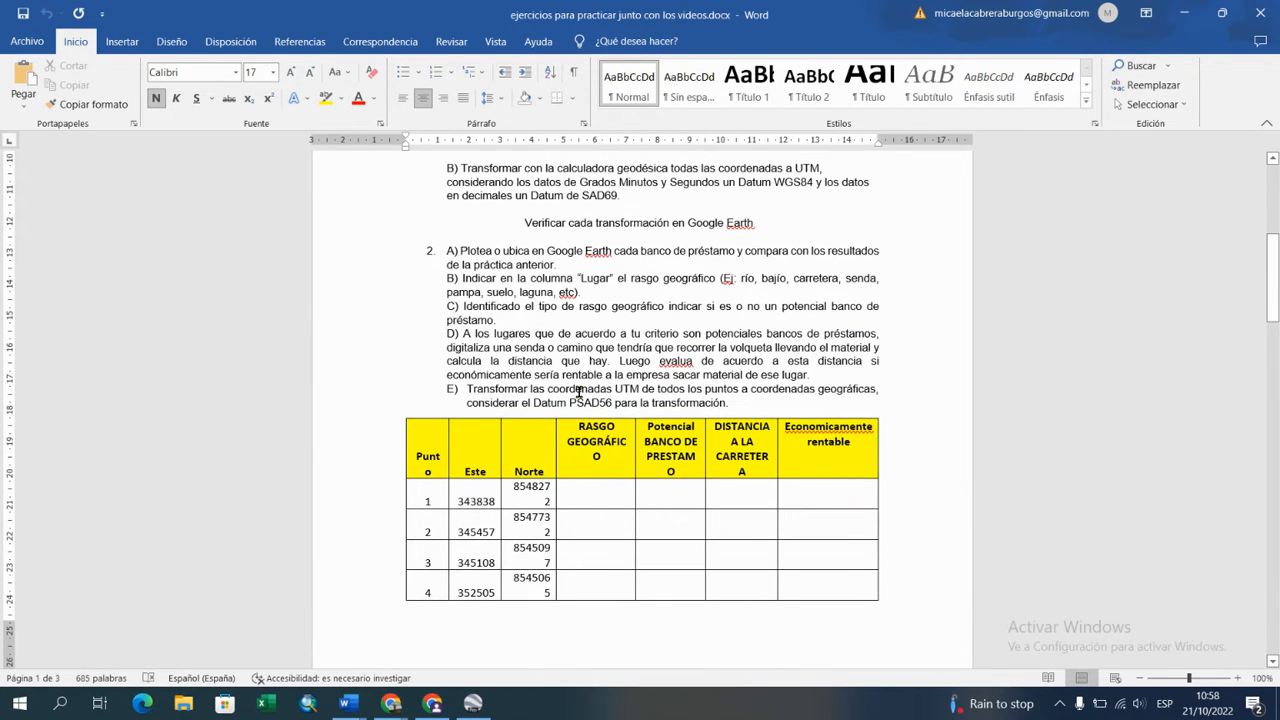
scroll(578, 392, "up", 3)
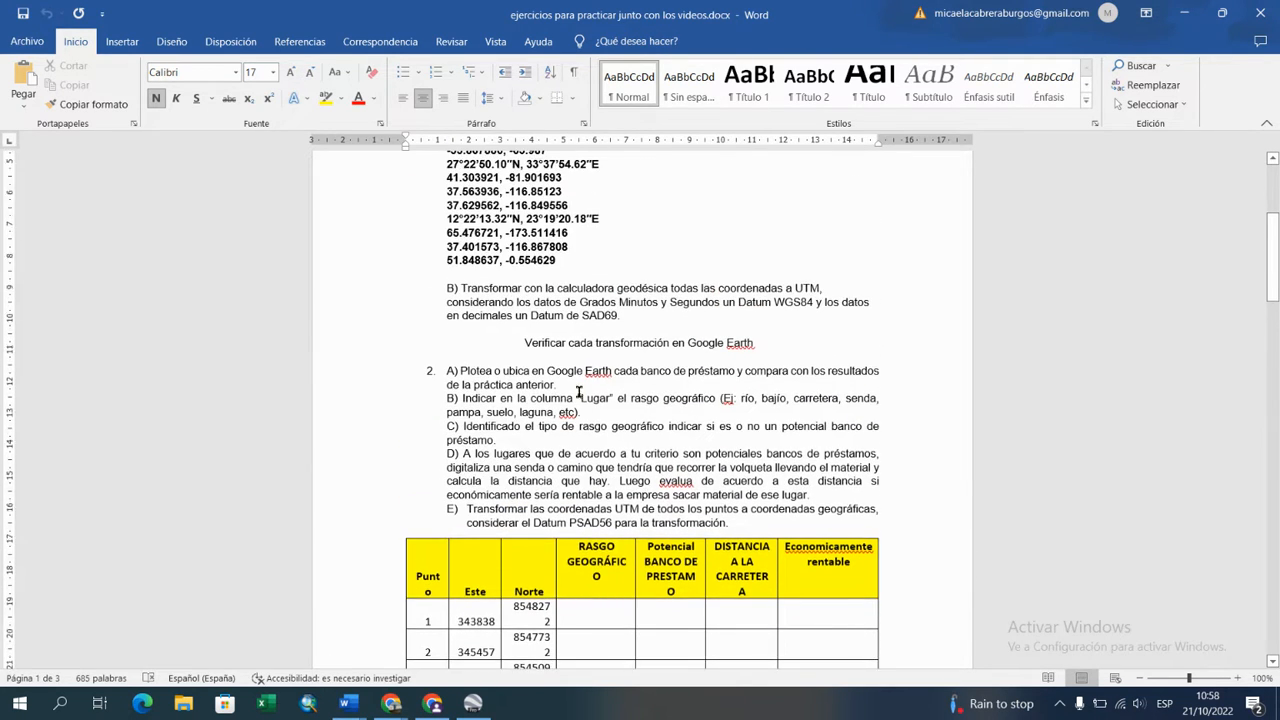
scroll(578, 392, "up", 6)
scroll(578, 392, "down", 6)
scroll(578, 392, "down", 4)
scroll(578, 392, "down", 1)
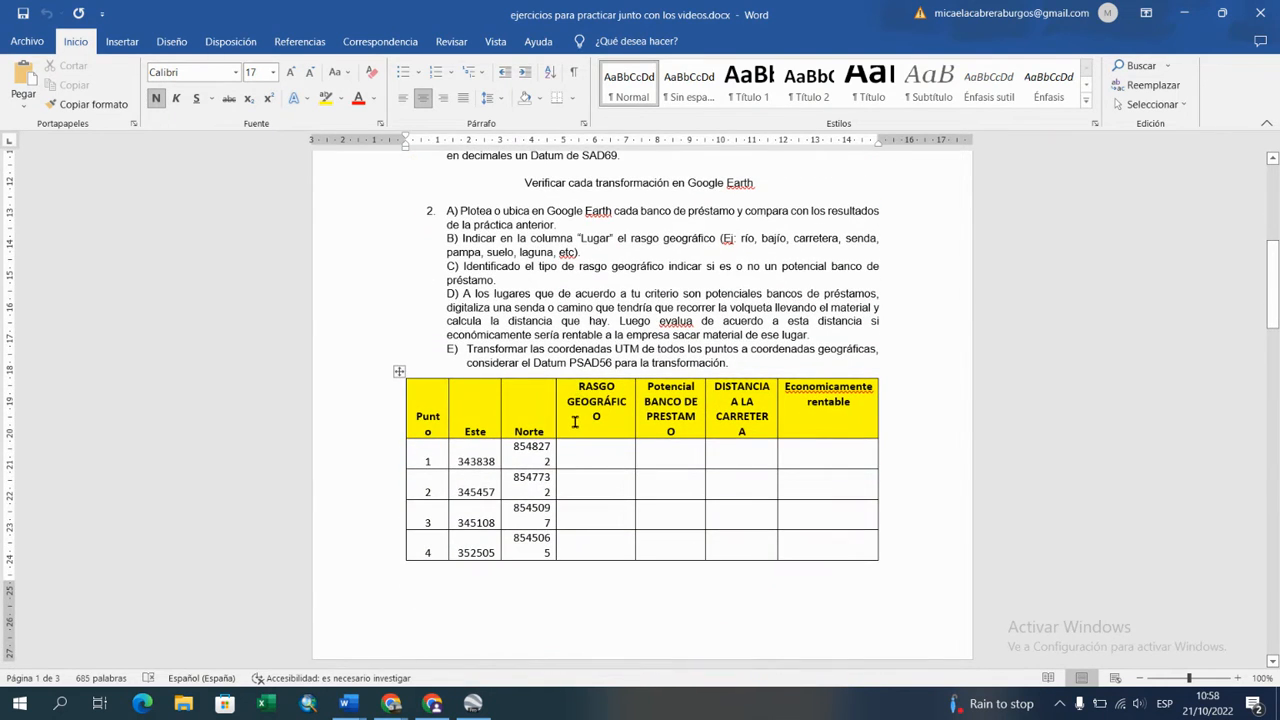
scroll(575, 421, "down", 2)
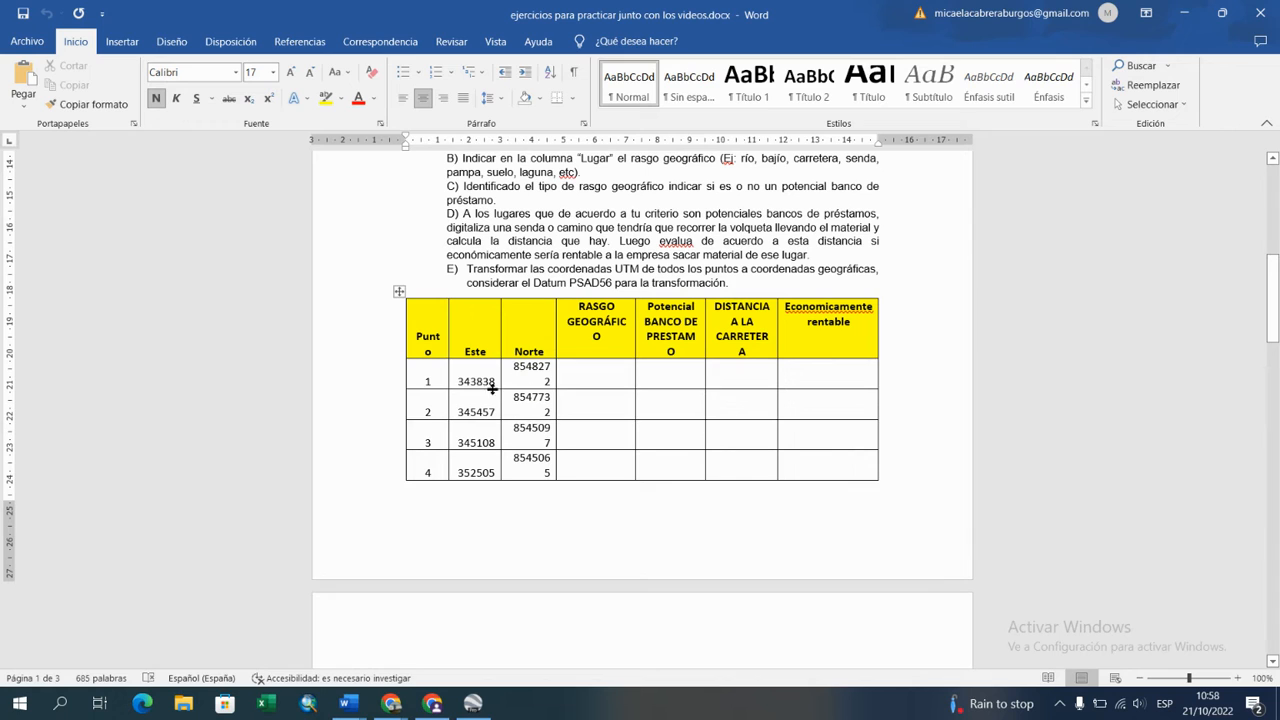
Step: Copy point 1's Este value 343838 from the exercise table and start a new placemark in Google Earth Pro
left_click_drag(457, 380, 495, 377)
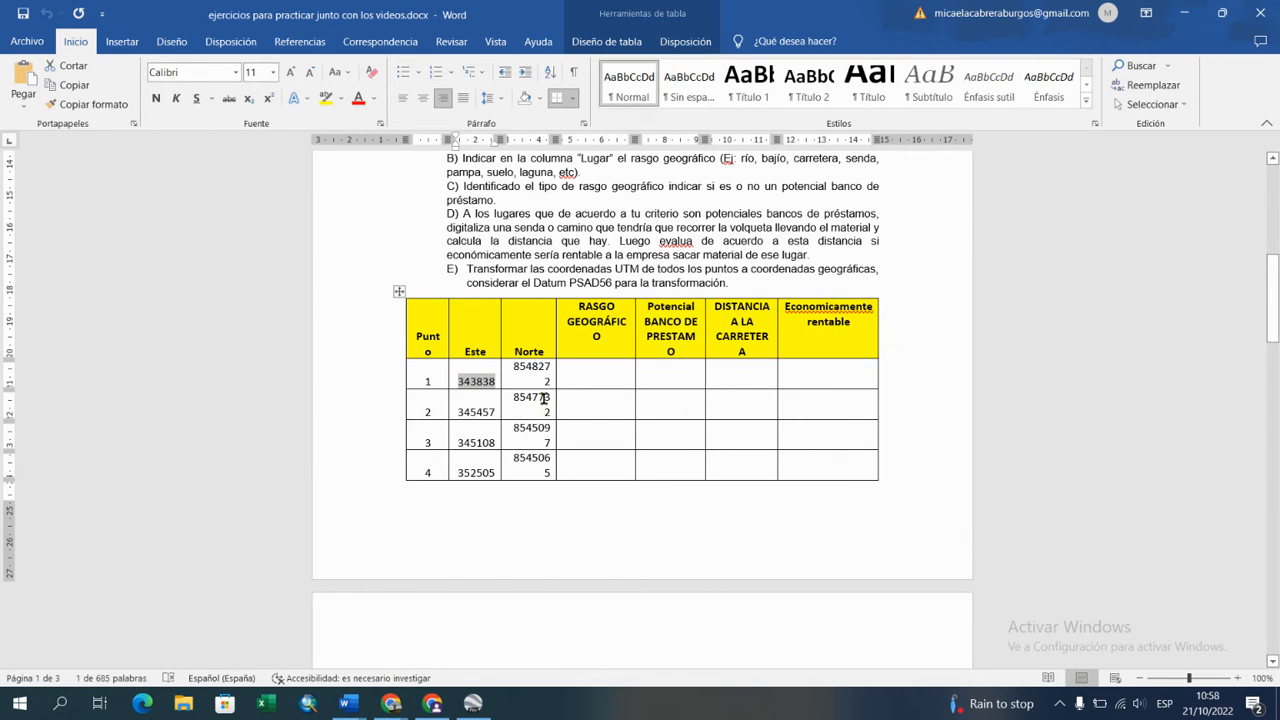
left_click(545, 397)
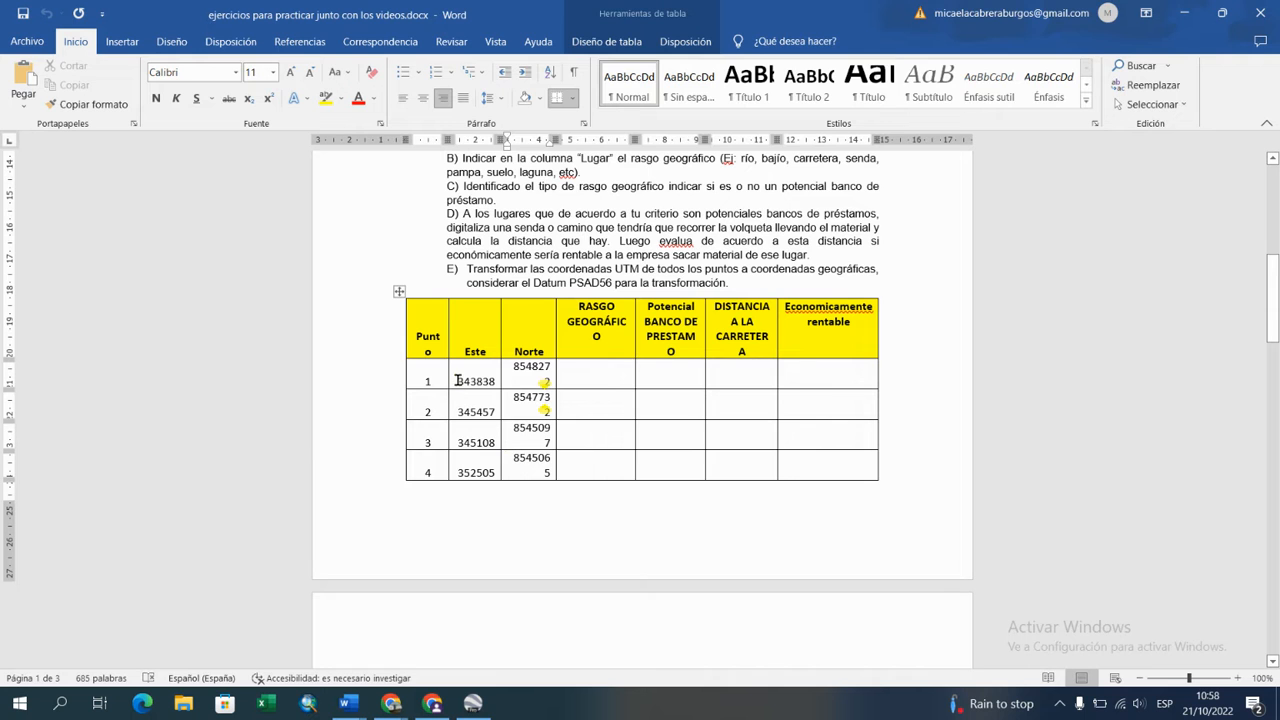
left_click_drag(456, 380, 494, 381)
key("ctrl+c")
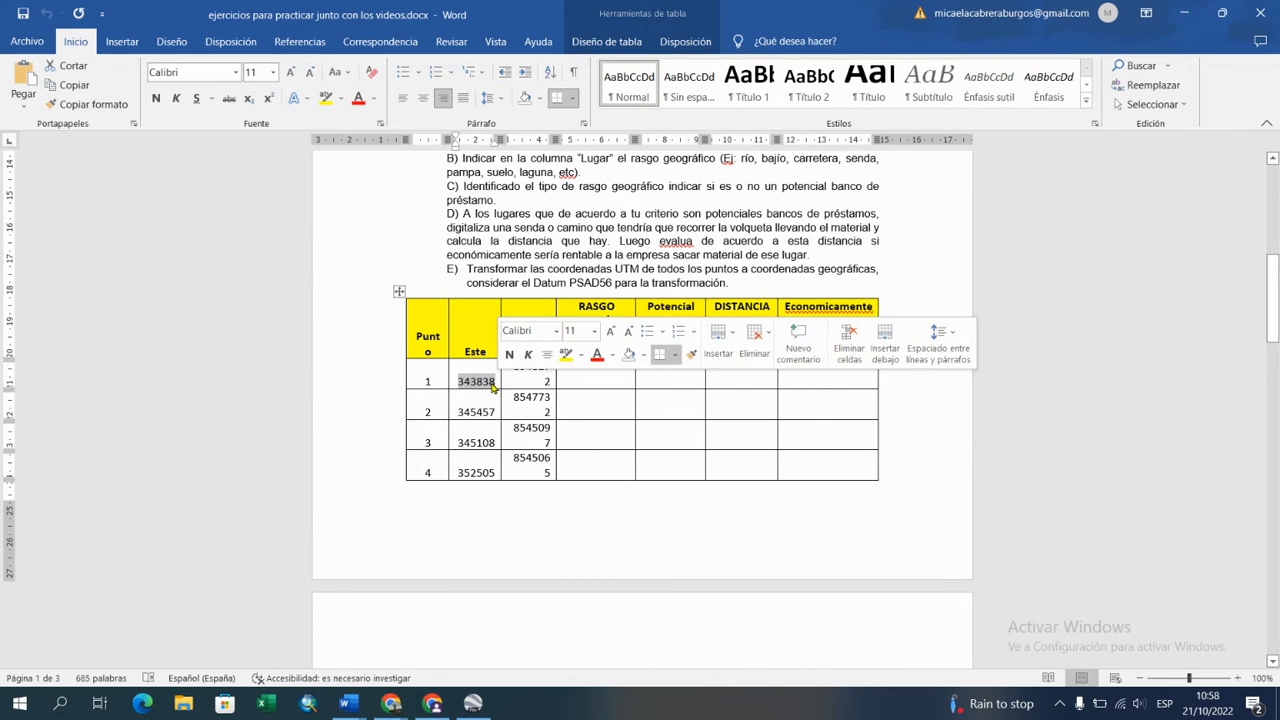
right_click(492, 385)
left_click(533, 100)
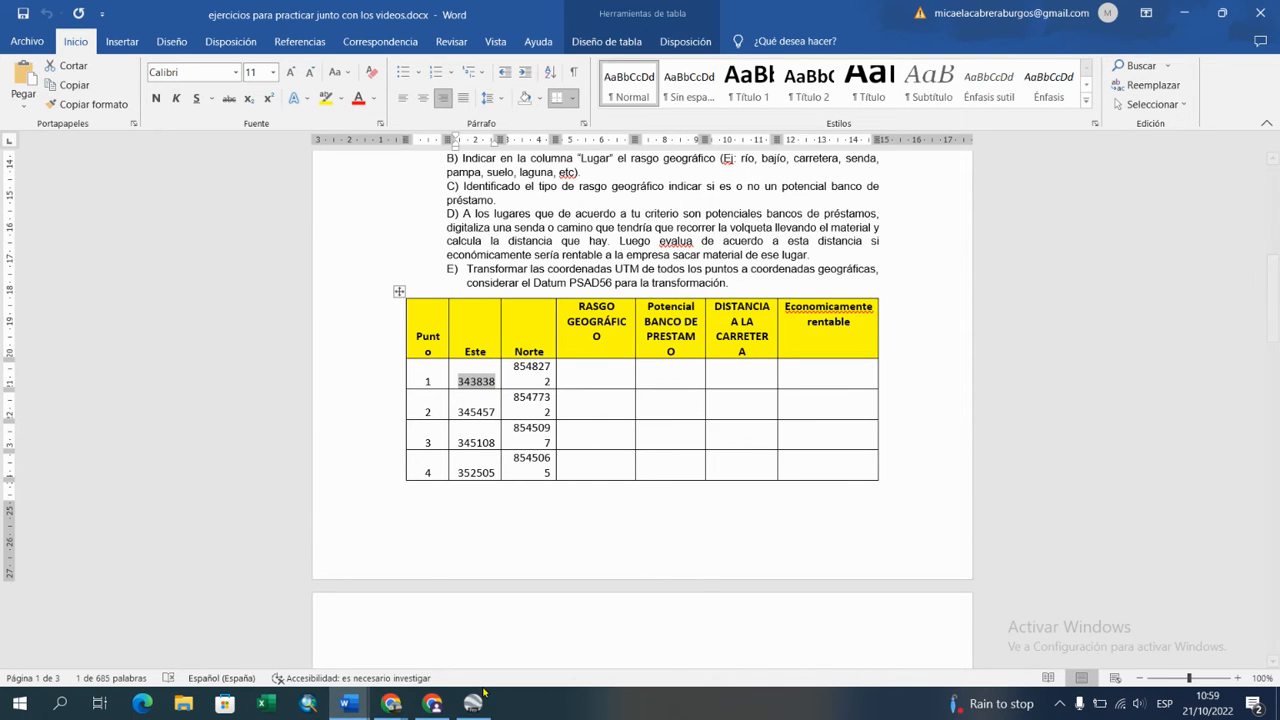
left_click(473, 703)
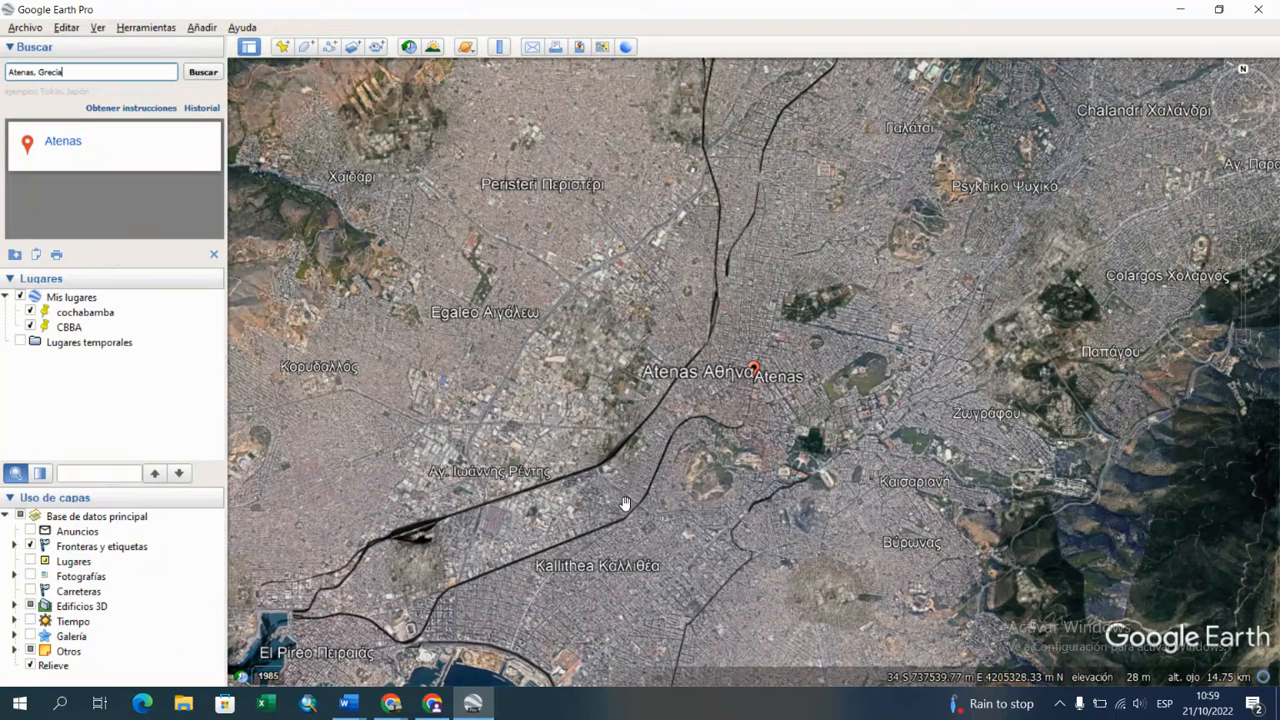
left_click(283, 48)
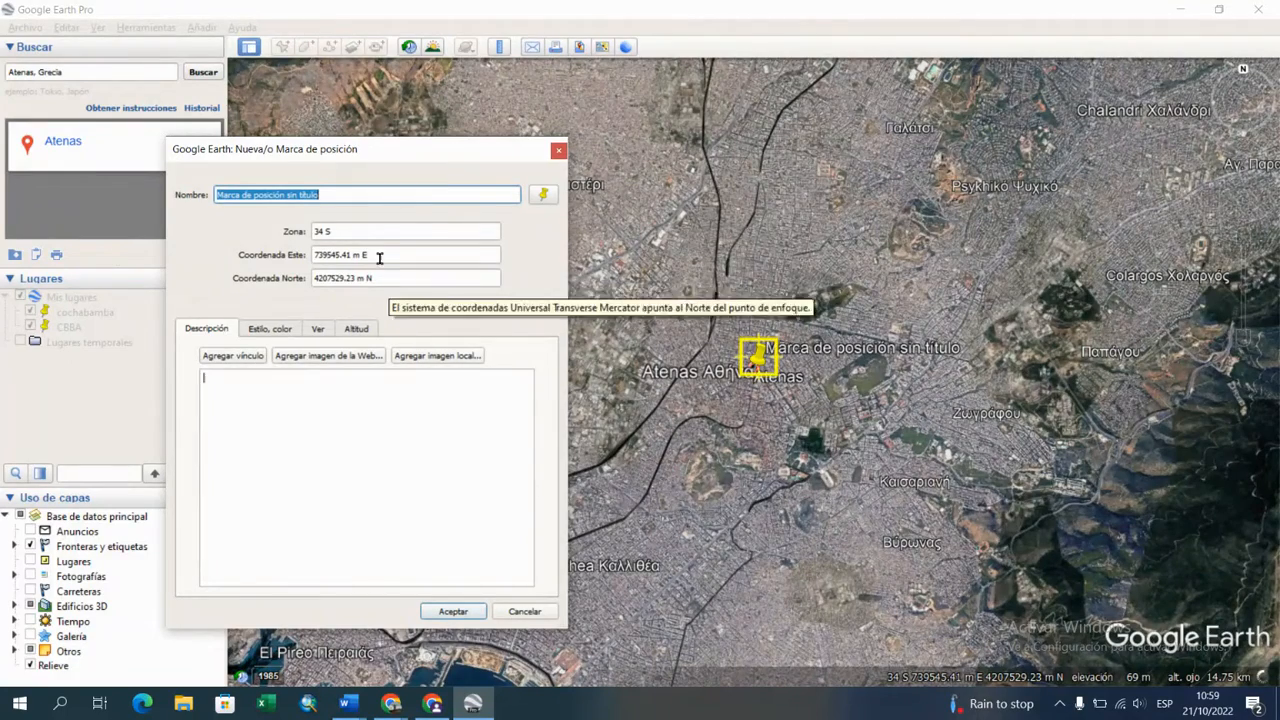
Step: In "ejercicios en Google Earth.docx", end the highlighted UTM item with a period and add an unlettered line below it
left_click(346, 703)
left_click(286, 636)
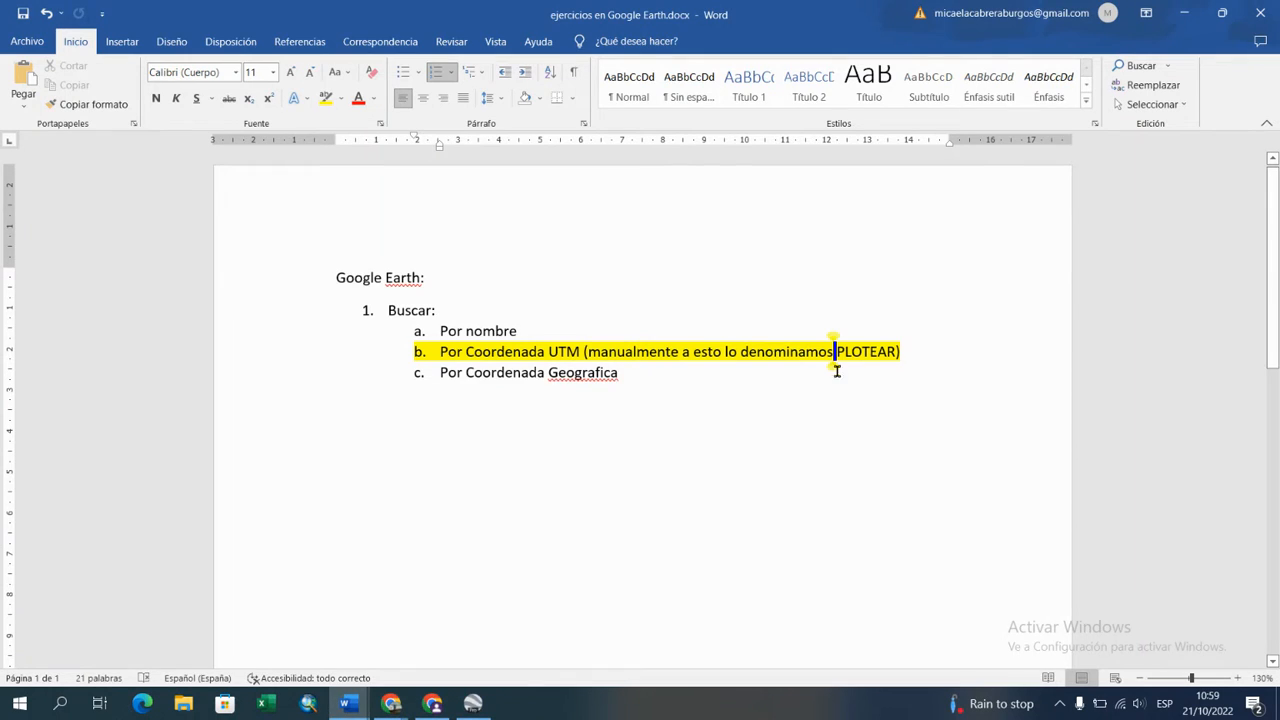
left_click(900, 351)
type(".")
key("Return")
key("BackSpace")
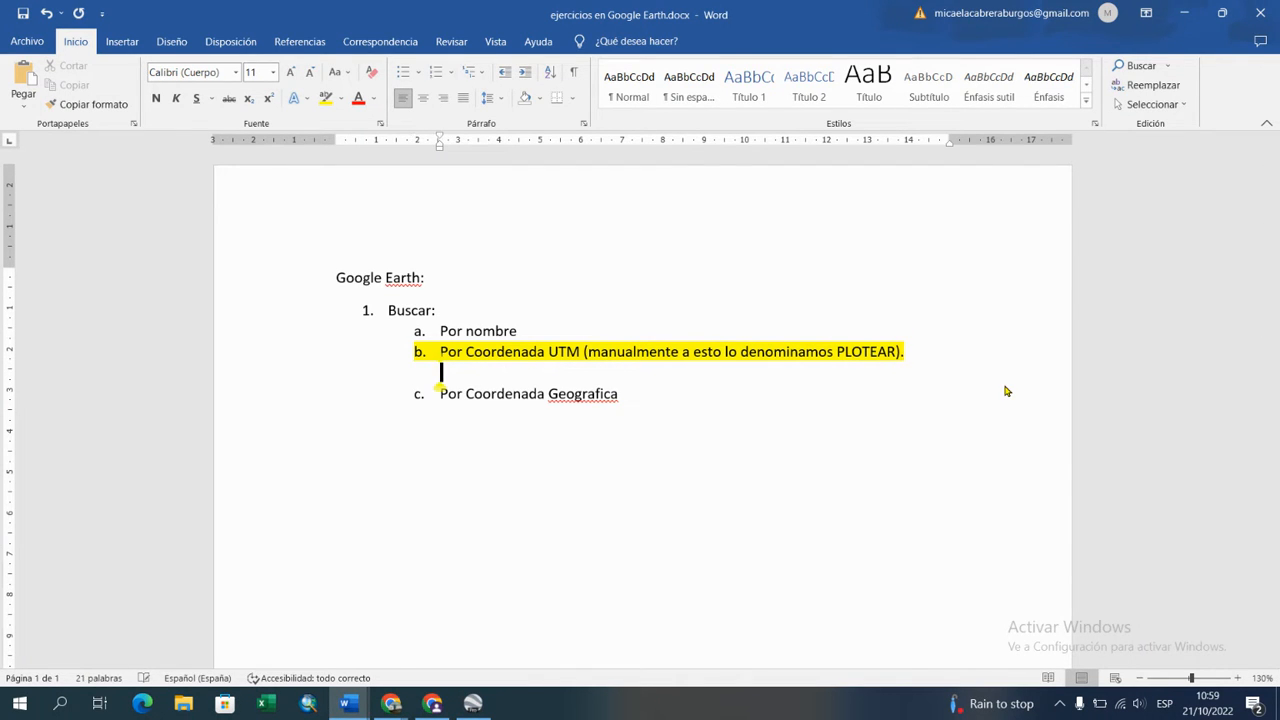
Step: Write the note "Se debe editar la coordenada UTM que sale en la ventana desplegable," under the UTM item
type("Se de")
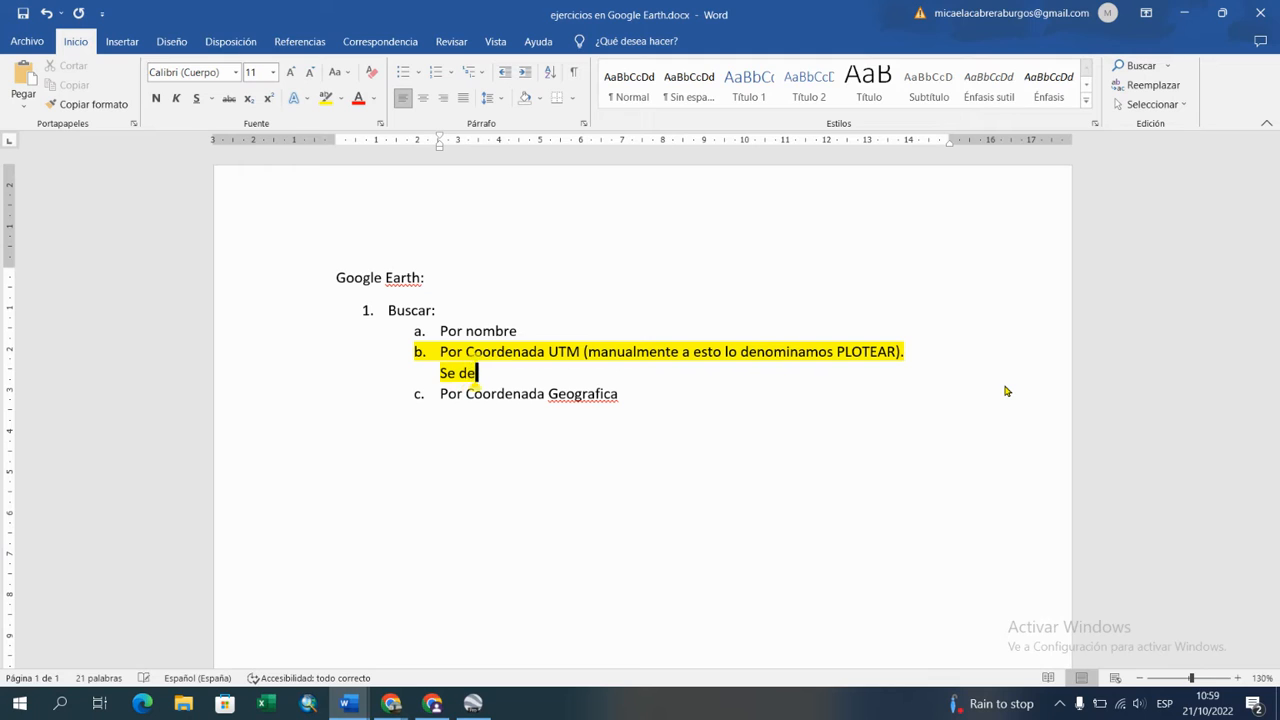
type("be editar l")
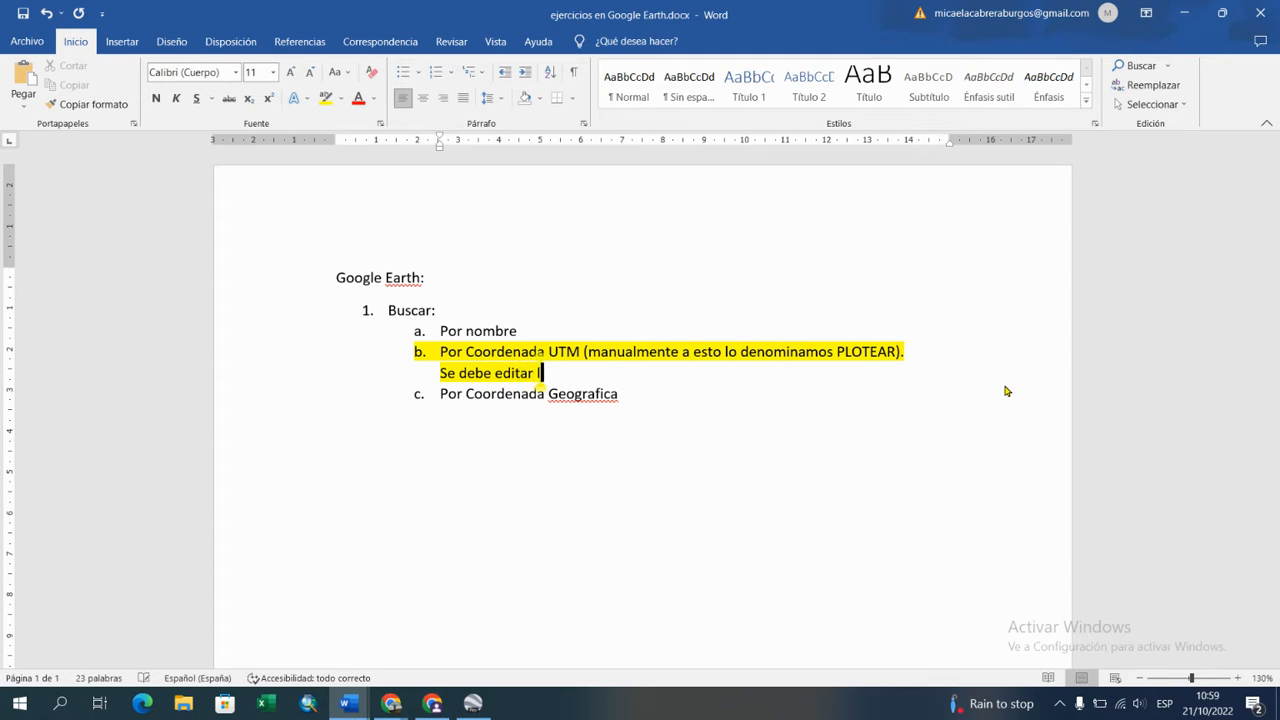
type("a coordenada")
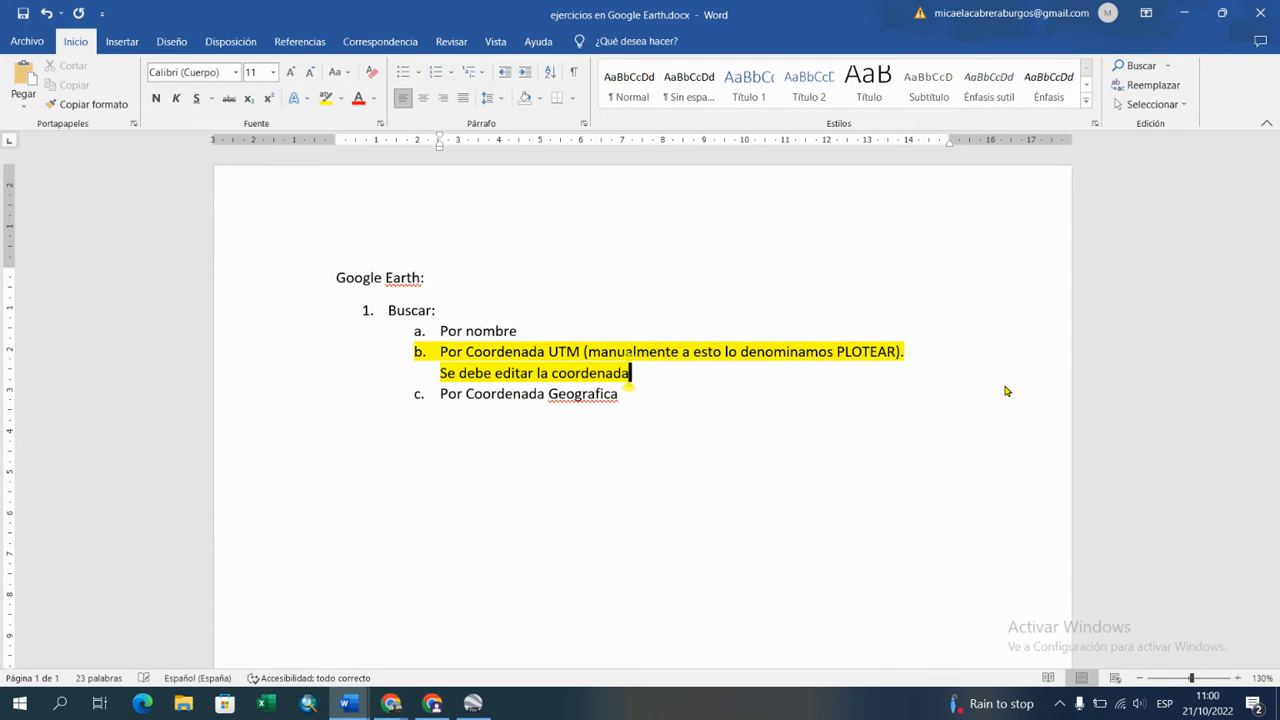
type(" UTM que sale en la ventana desplegable")
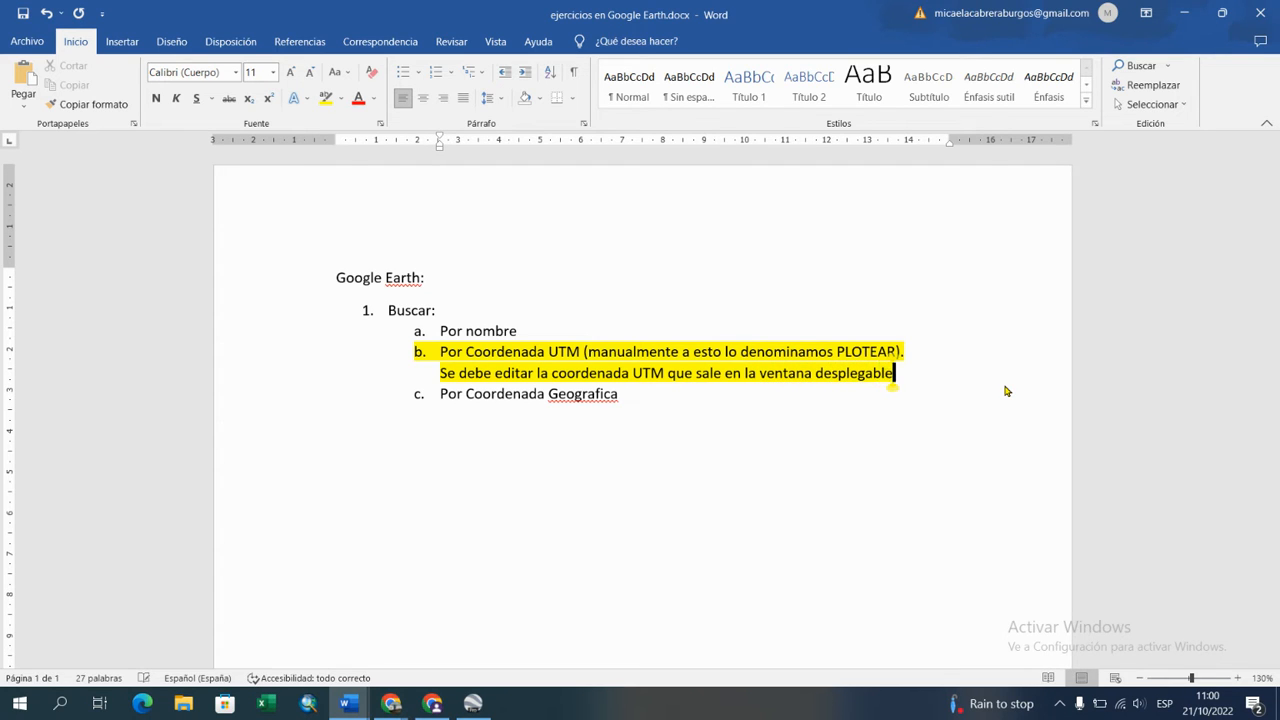
type(",")
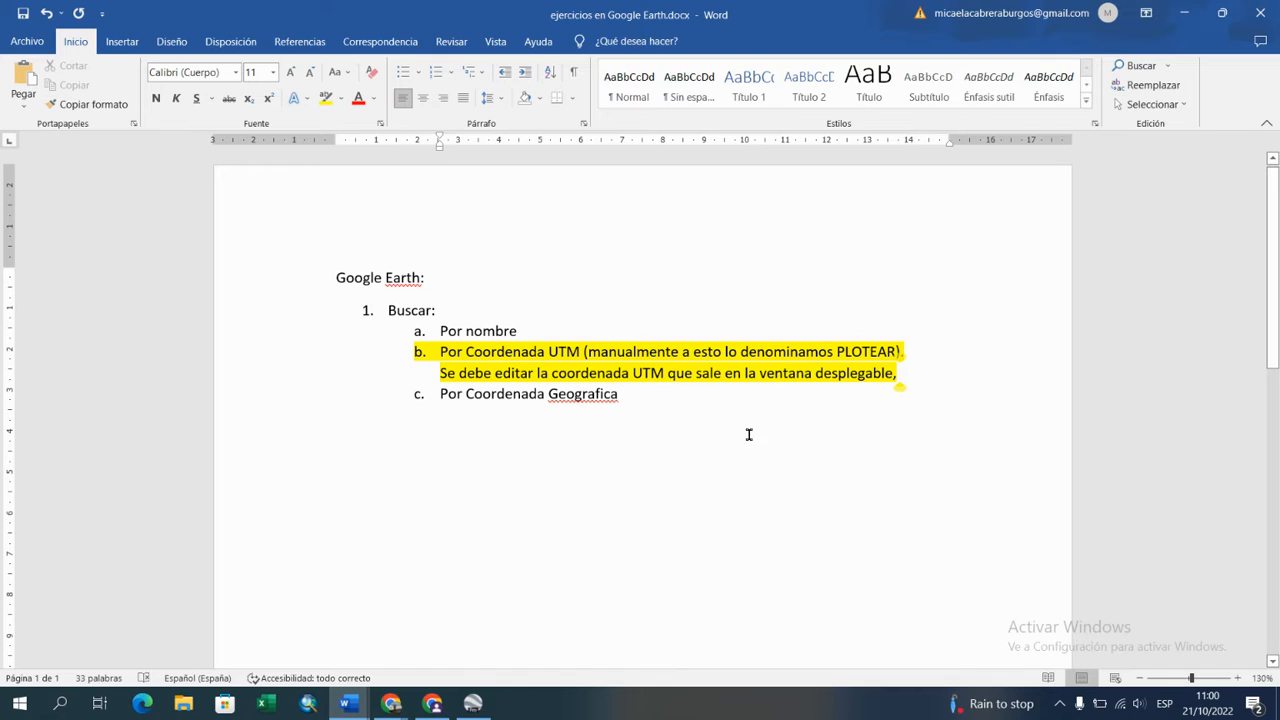
Step: Insert "también la zona," after "UTM" in the note
left_click(667, 372)
type("ta")
type("mbién la zo")
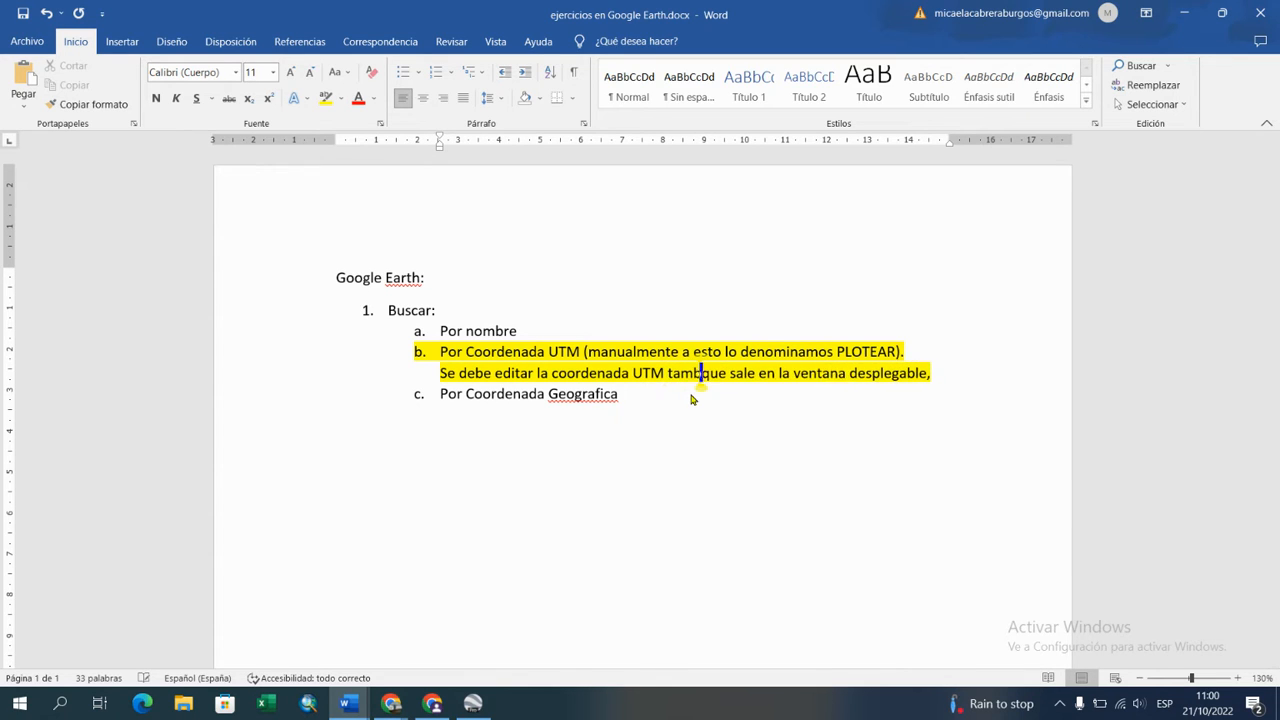
type("na,")
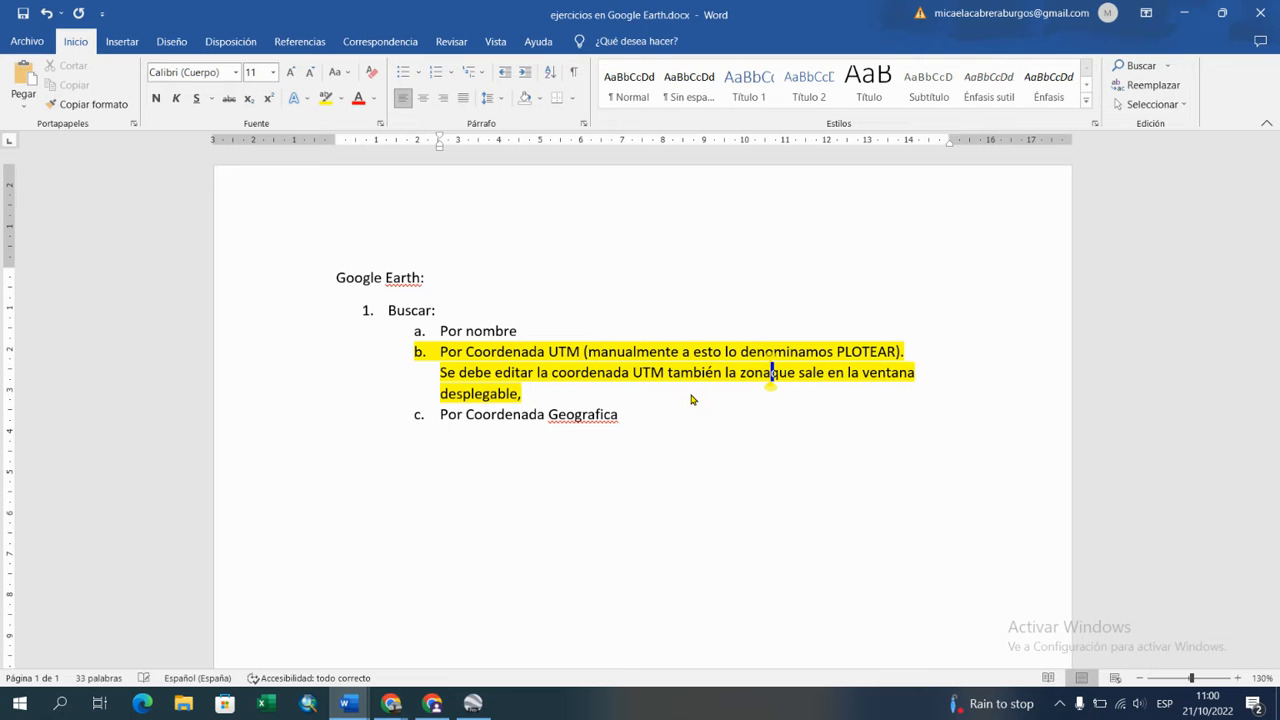
Step: Return to Google Earth Pro and replace the new placemark's east coordinate number with the copied 343838
left_click(473, 703)
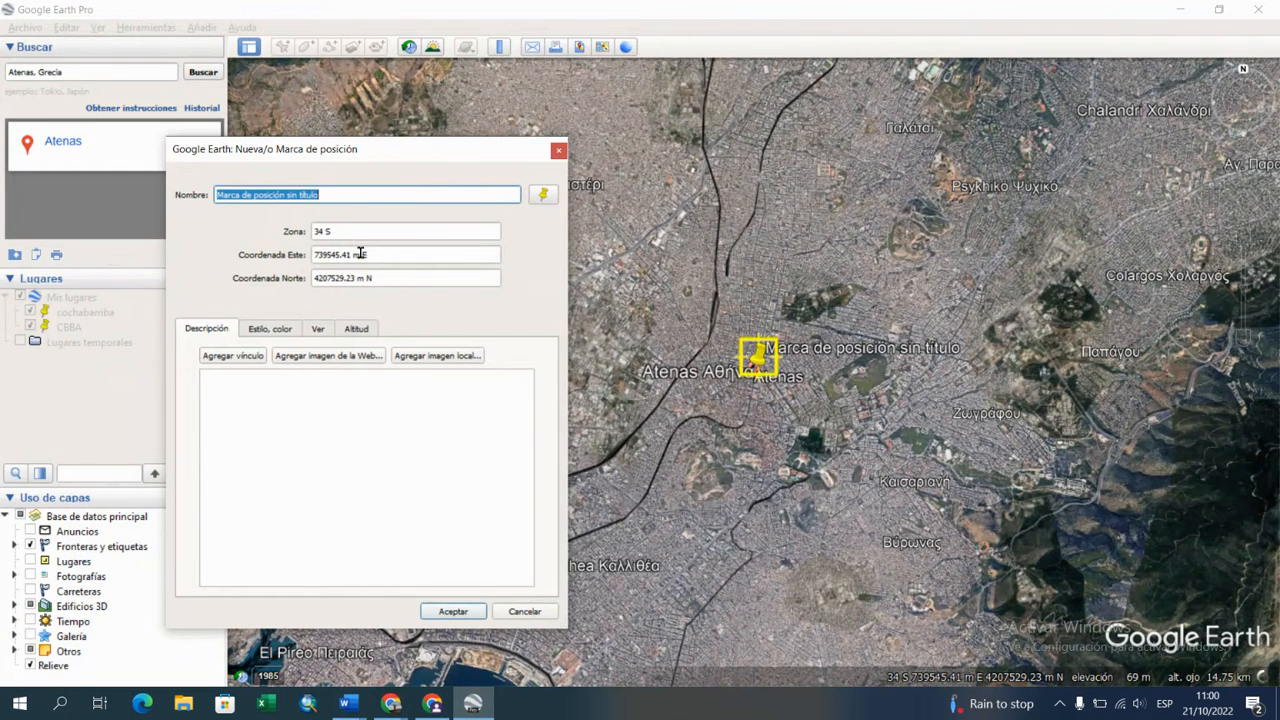
left_click_drag(356, 254, 310, 254)
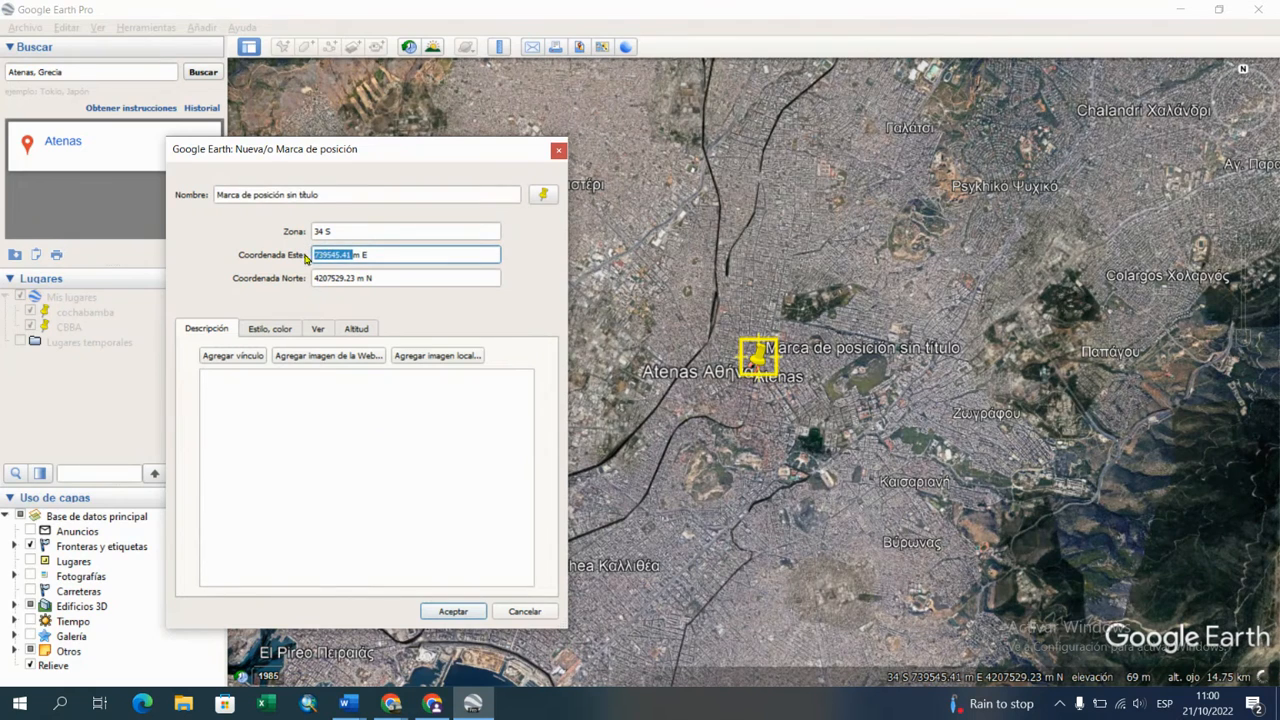
right_click(331, 255)
left_click(362, 342)
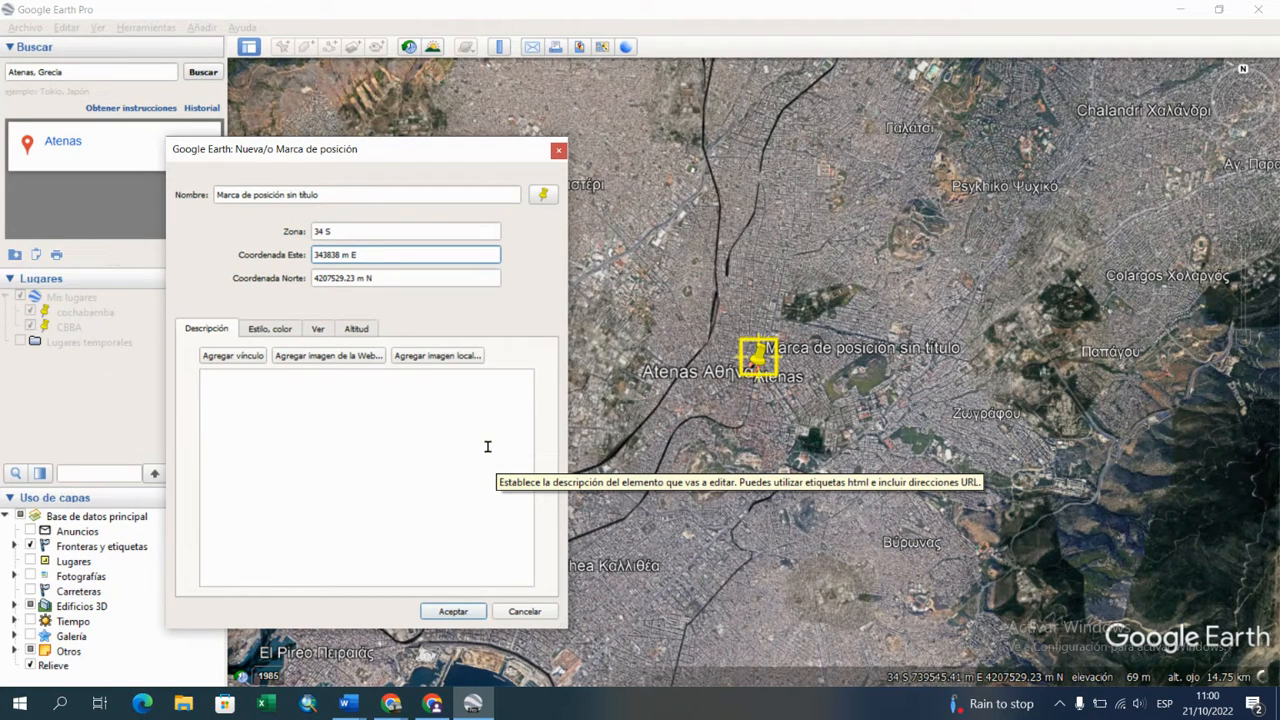
Step: Switch to "ejercicios para practicar junto con los videos.docx" in Word and copy point 1's Norte value 8548272
left_click(347, 703)
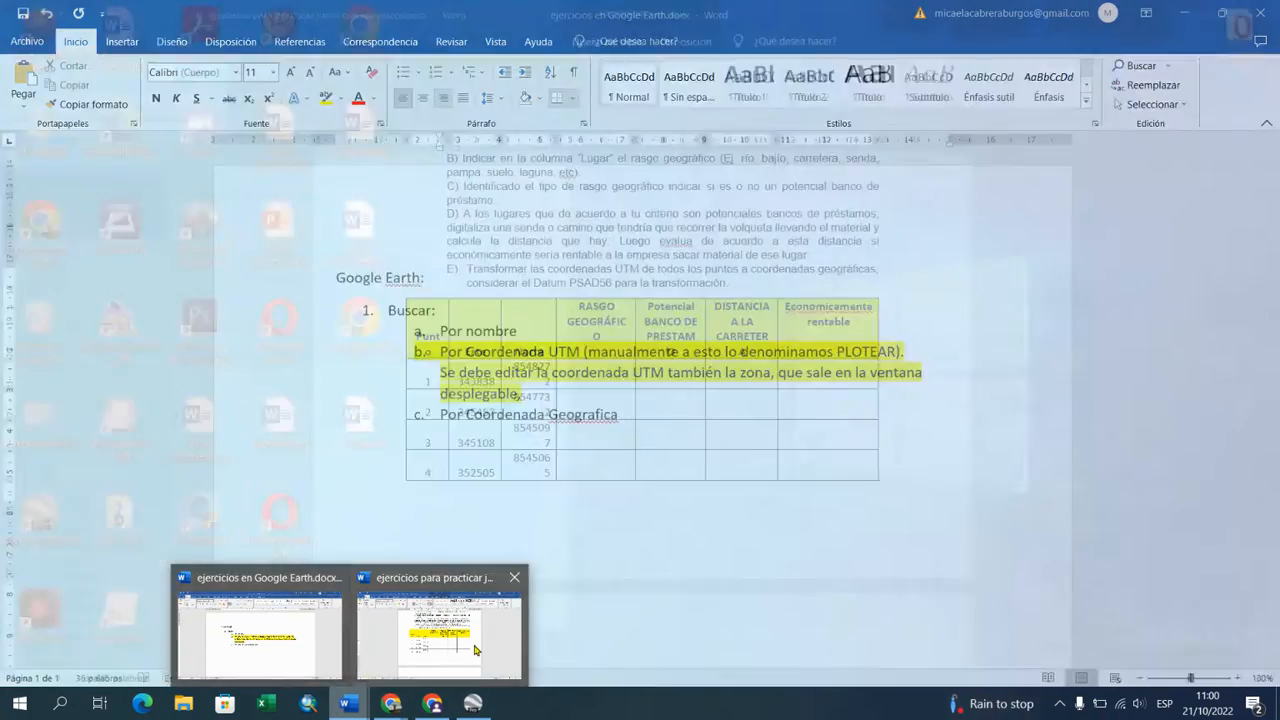
left_click(440, 630)
double_click(476, 381)
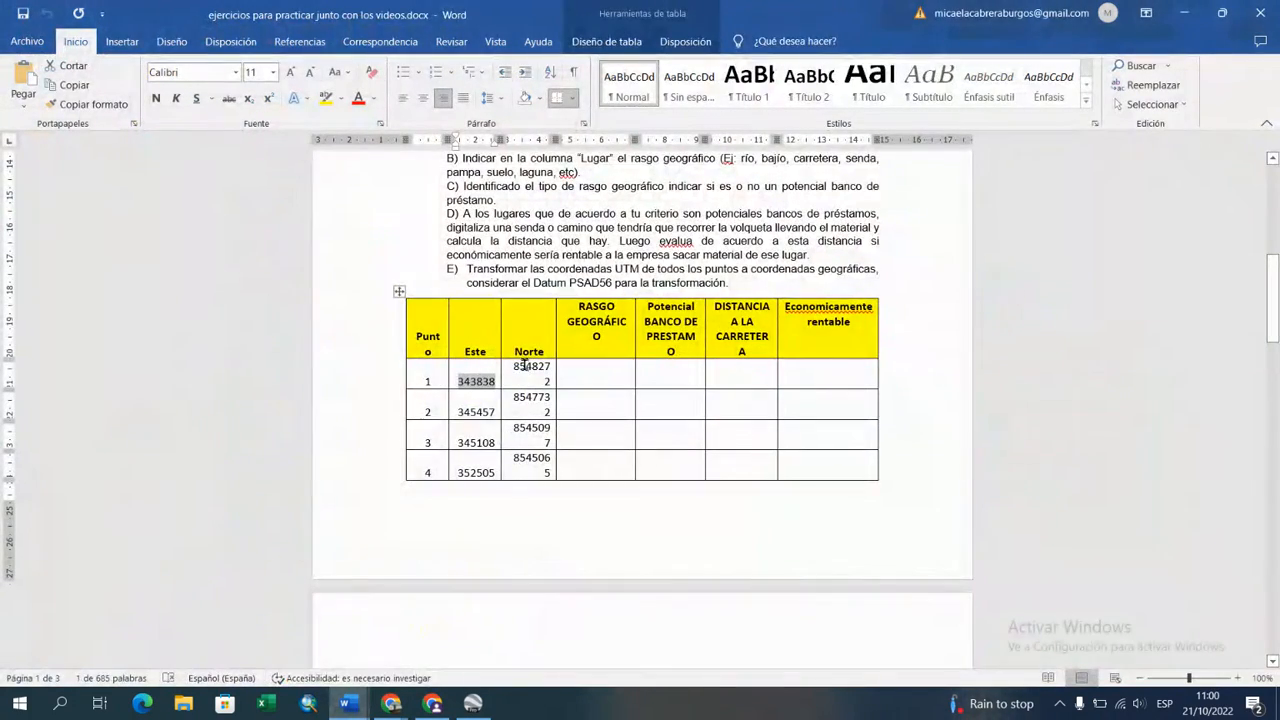
double_click(522, 366)
key("ctrl+c")
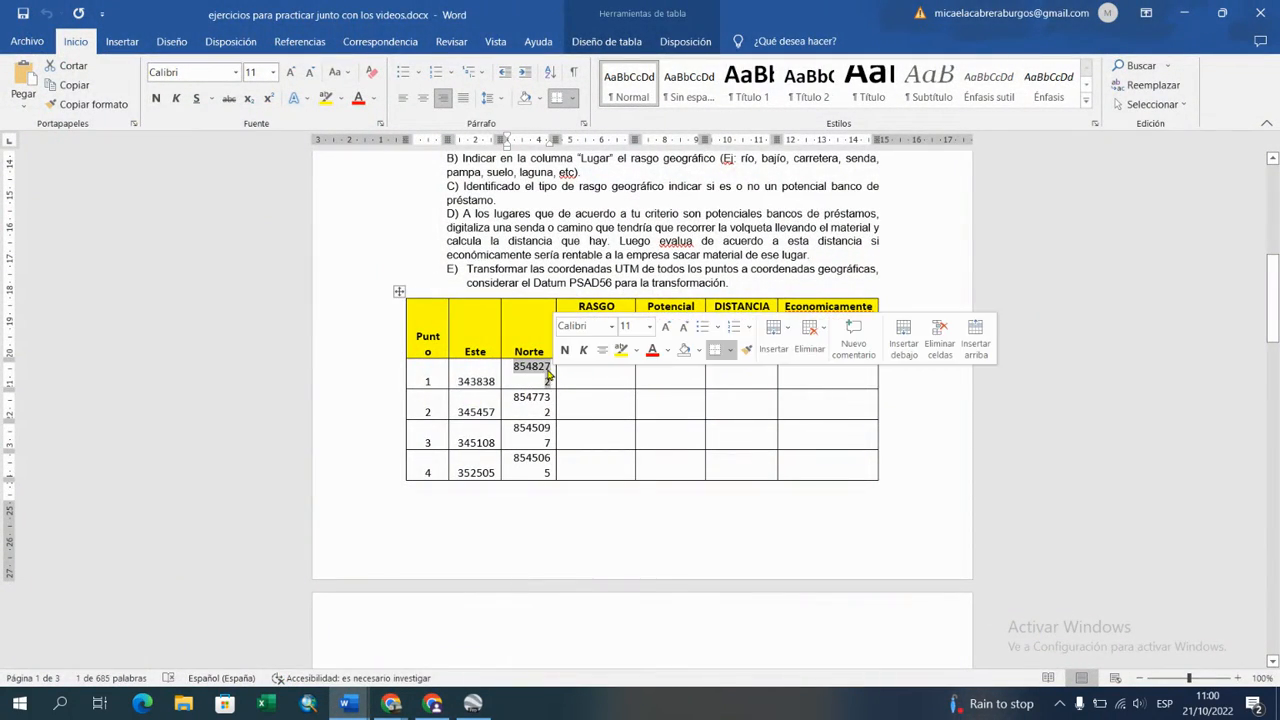
right_click(548, 373)
left_click(589, 85)
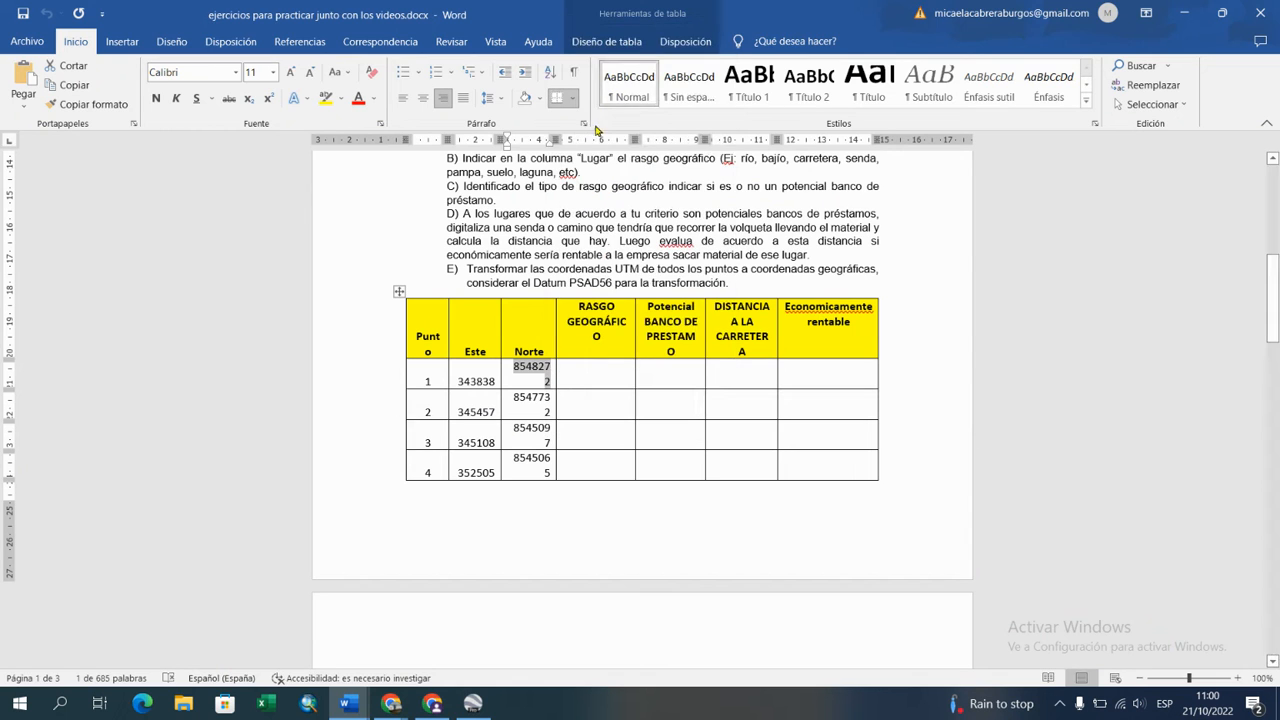
Step: Back in Google Earth Pro, replace the placemark's north coordinate number with the copied 8548272
left_click(473, 703)
left_click_drag(358, 281, 284, 280)
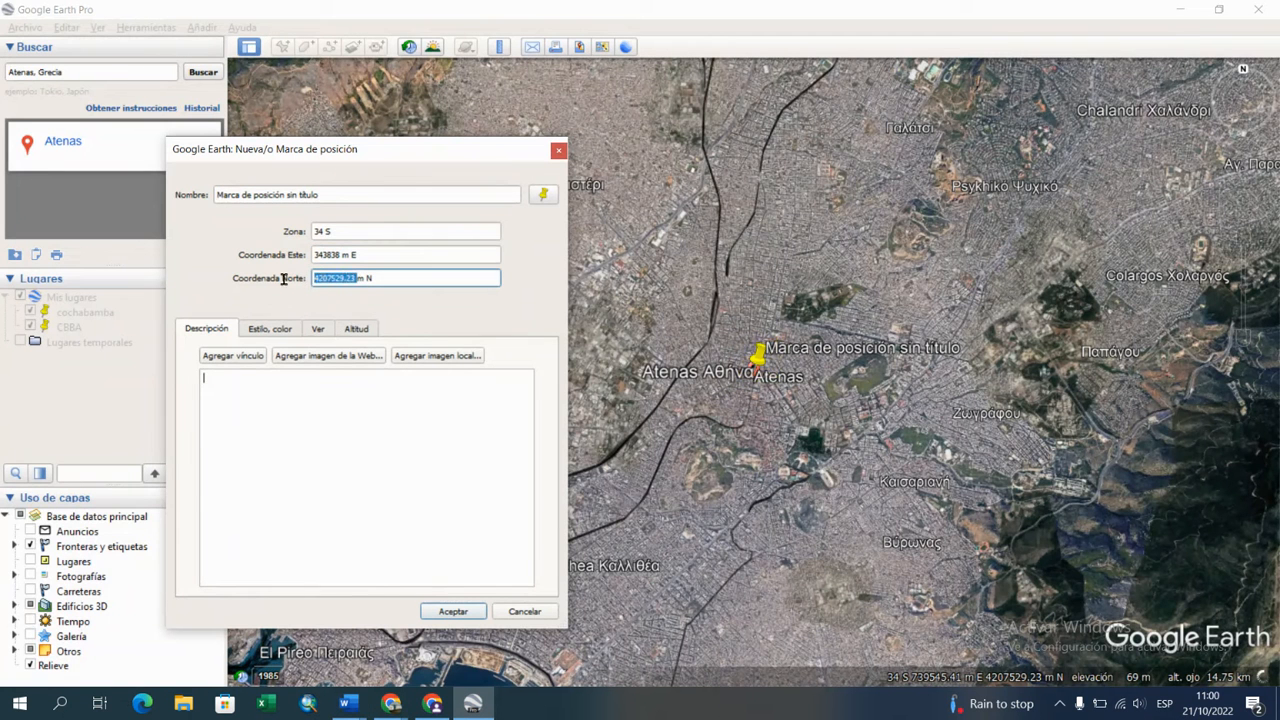
right_click(338, 281)
left_click(370, 366)
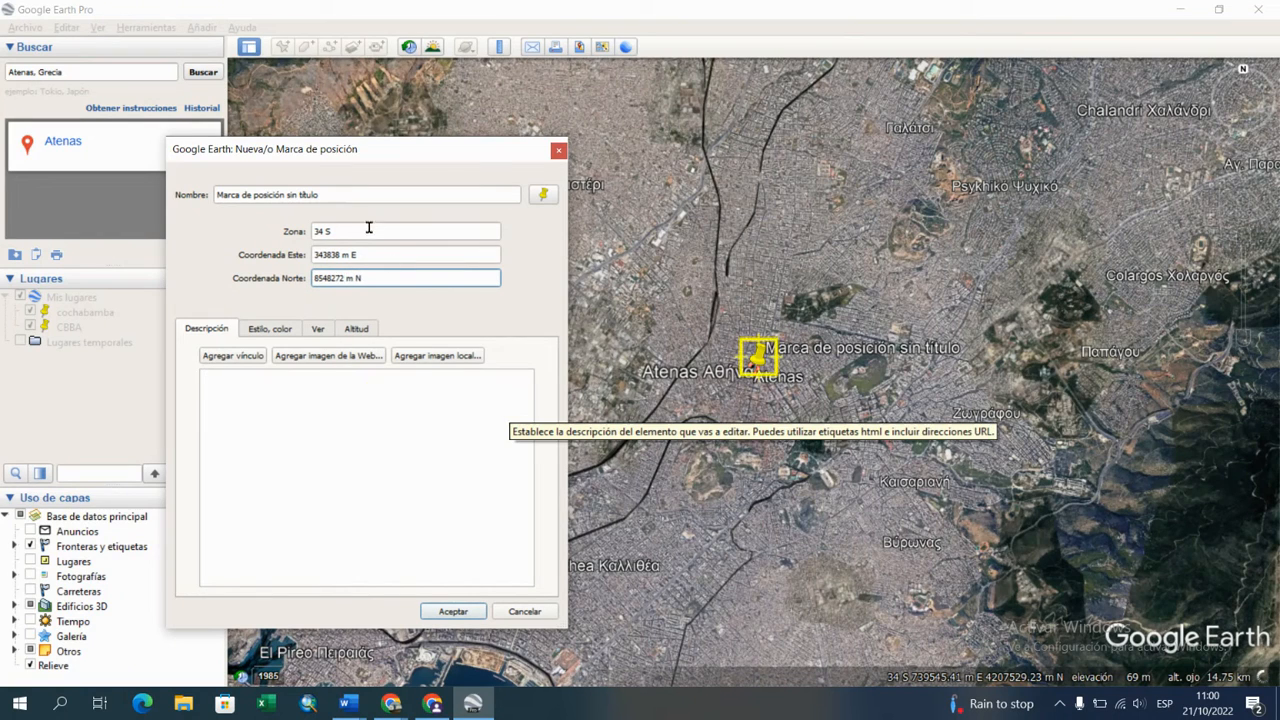
Step: Set the placemark's UTM zone to 20 L
left_click(316, 227)
key("Delete")
key("Delete")
key("Delete")
type("20")
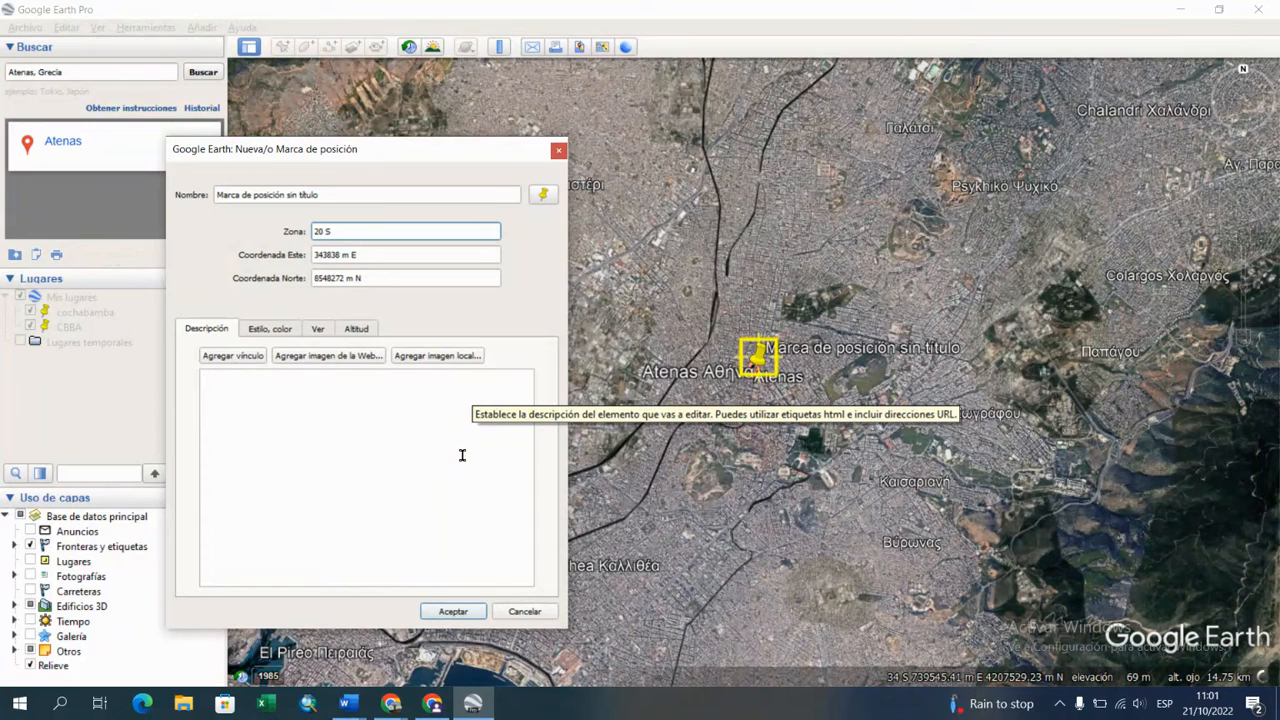
key("BackSpace")
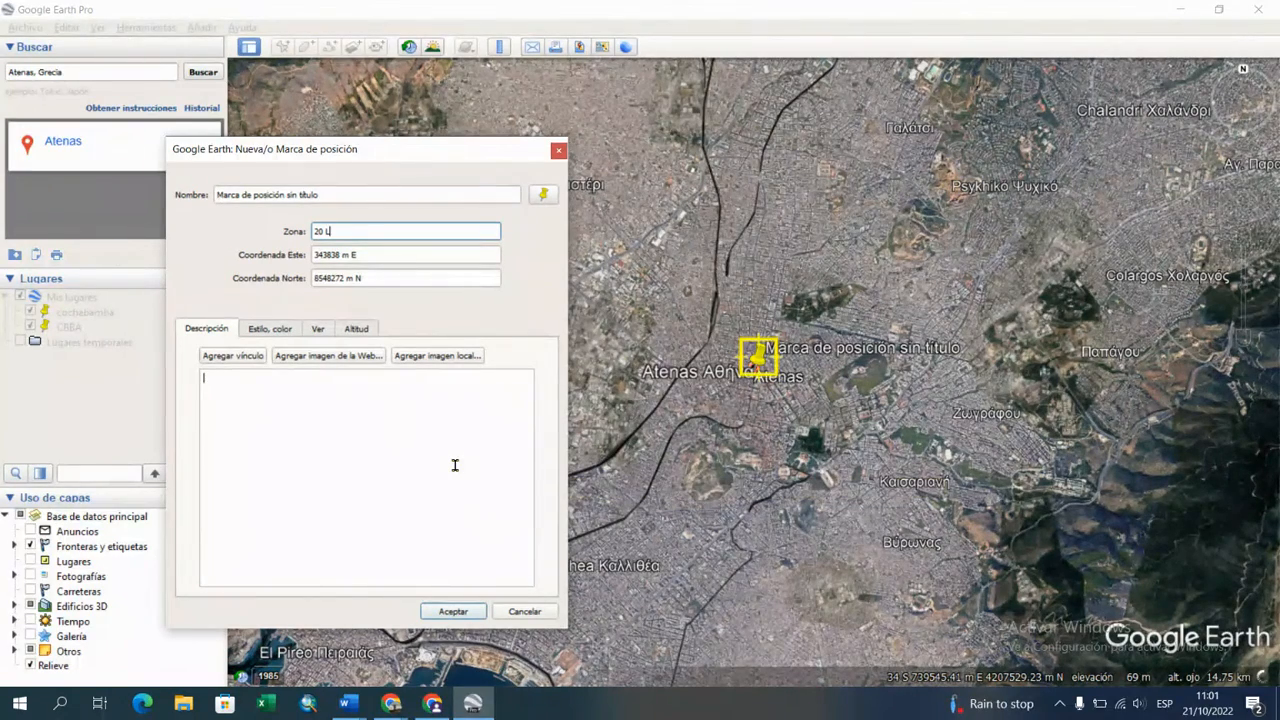
Step: Change the placemark's north coordinate letter from N to S and accept the new placemark
left_click(365, 278)
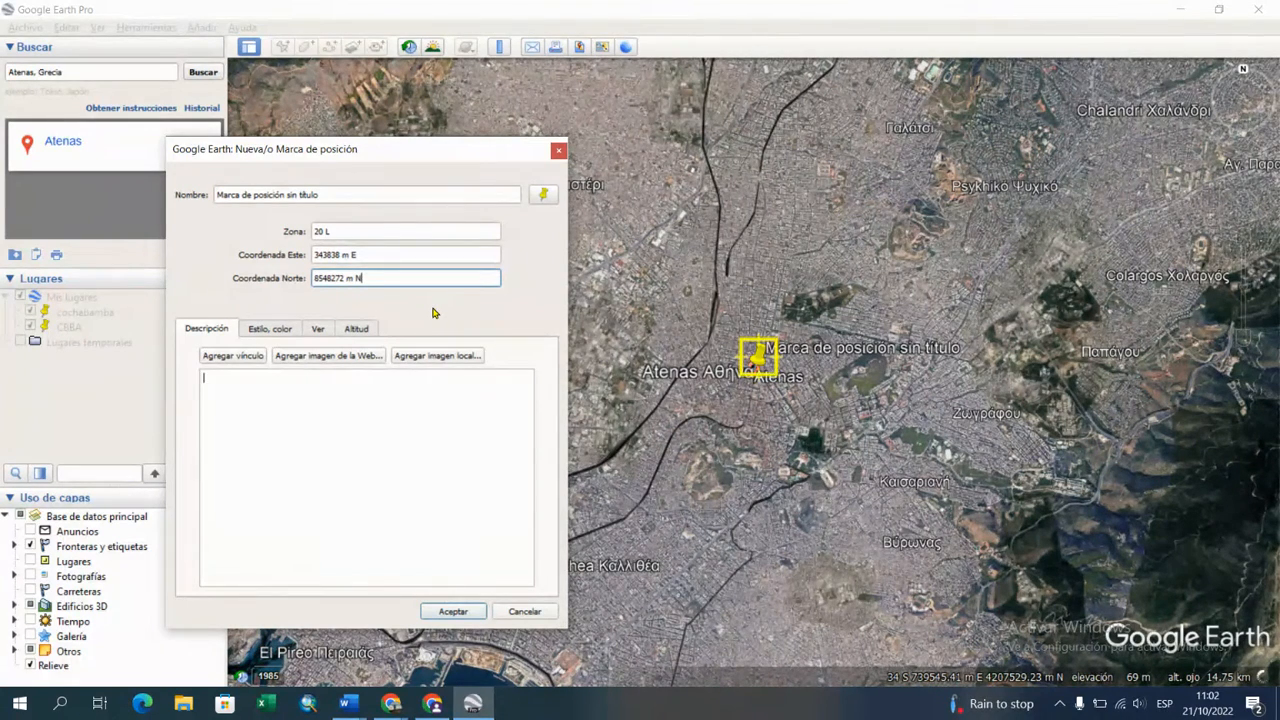
key("BackSpace")
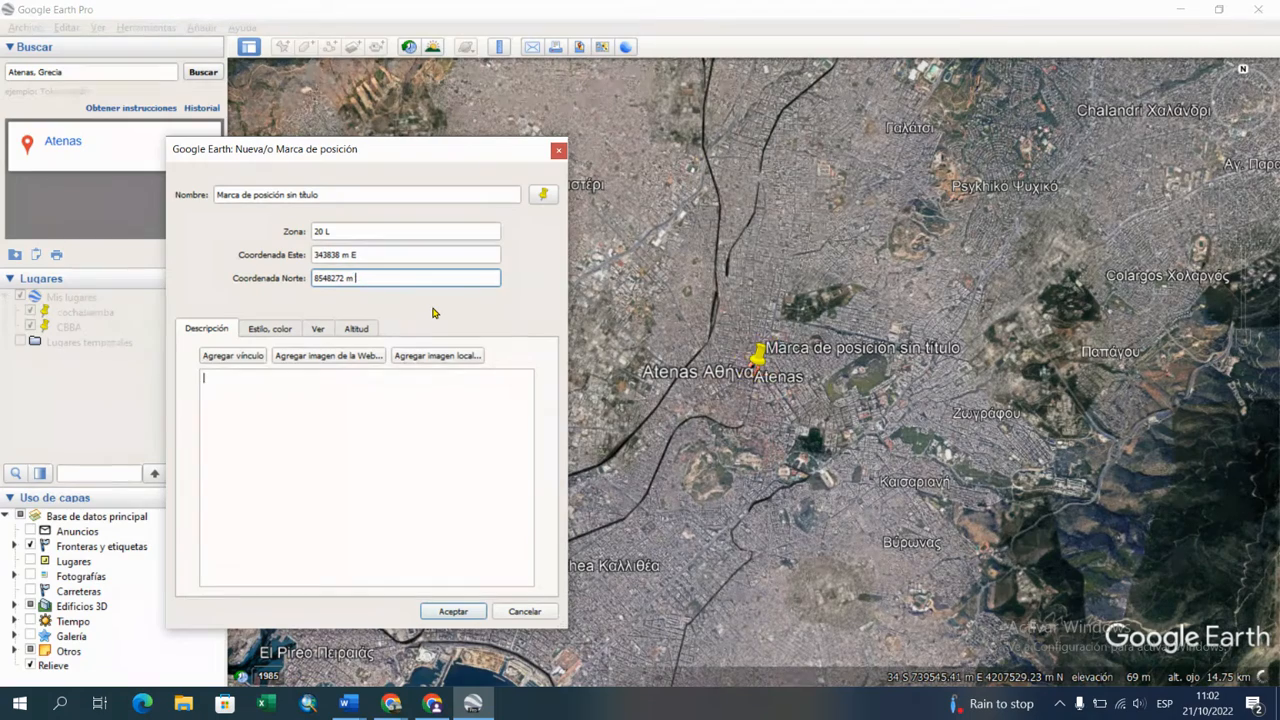
type("S")
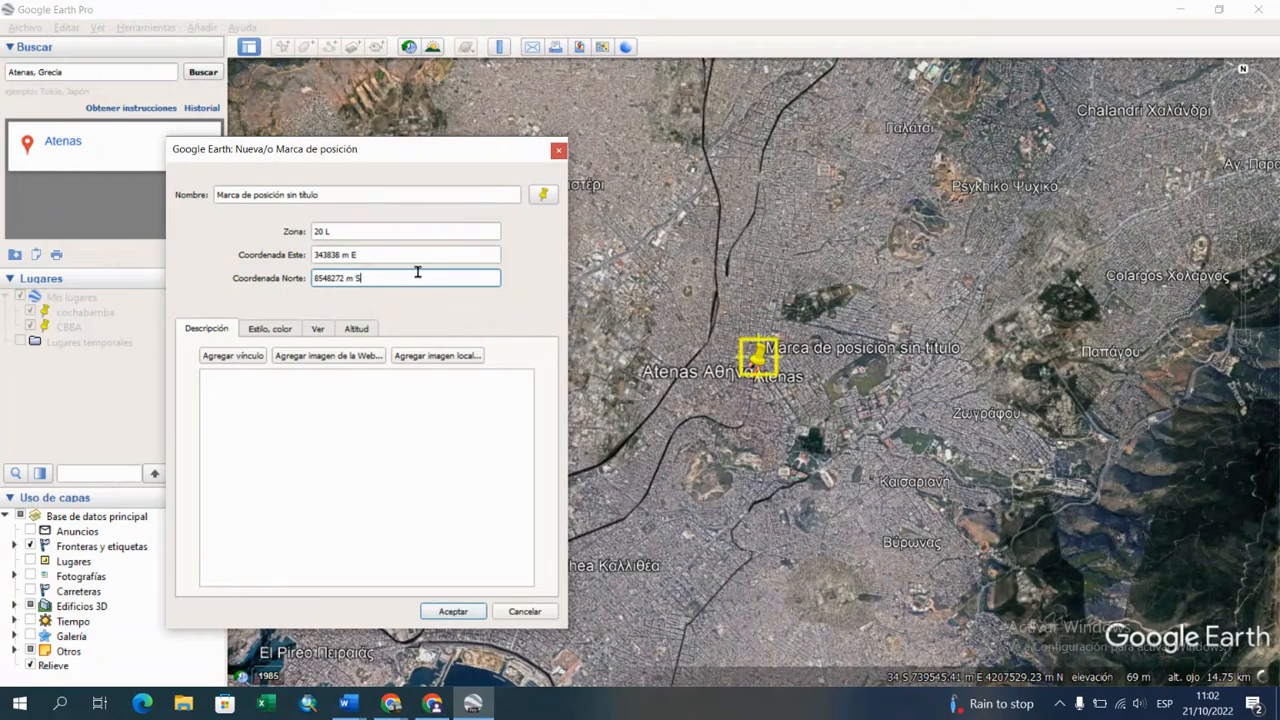
left_click(453, 612)
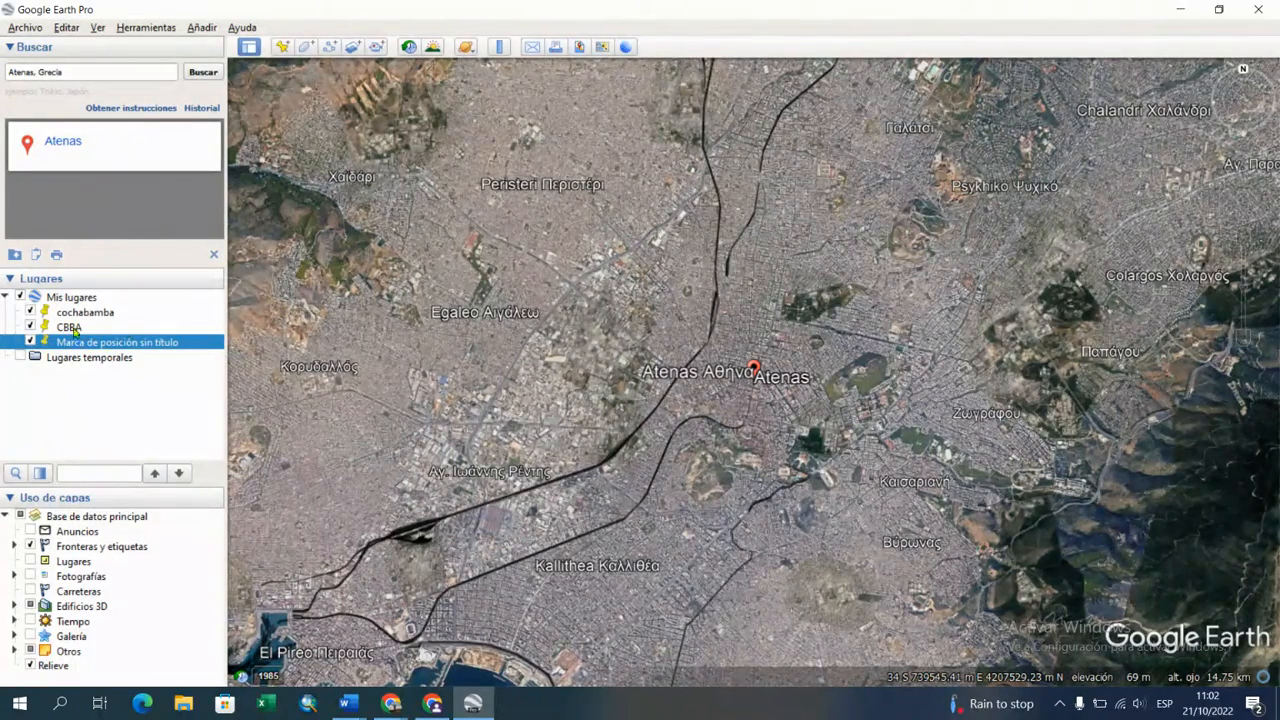
Step: Rename the new untitled placemark in Mis lugares as "Carretera Magdalena"
right_click(141, 346)
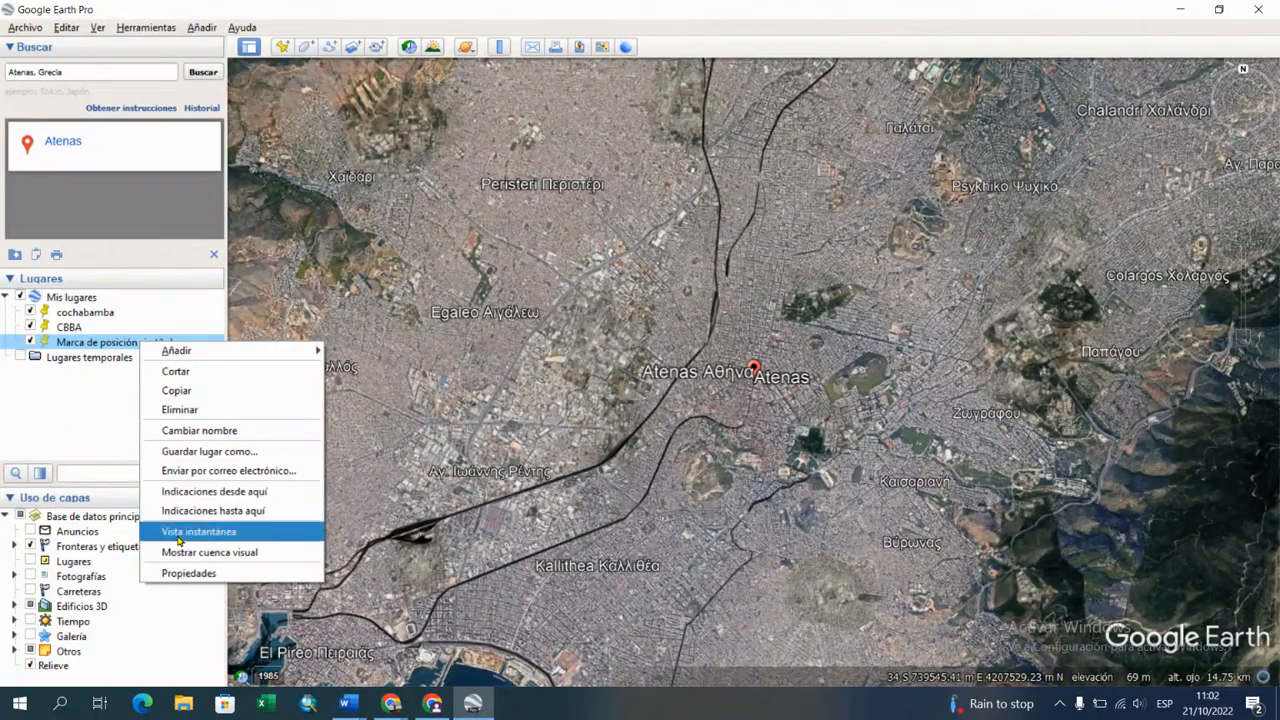
left_click(224, 432)
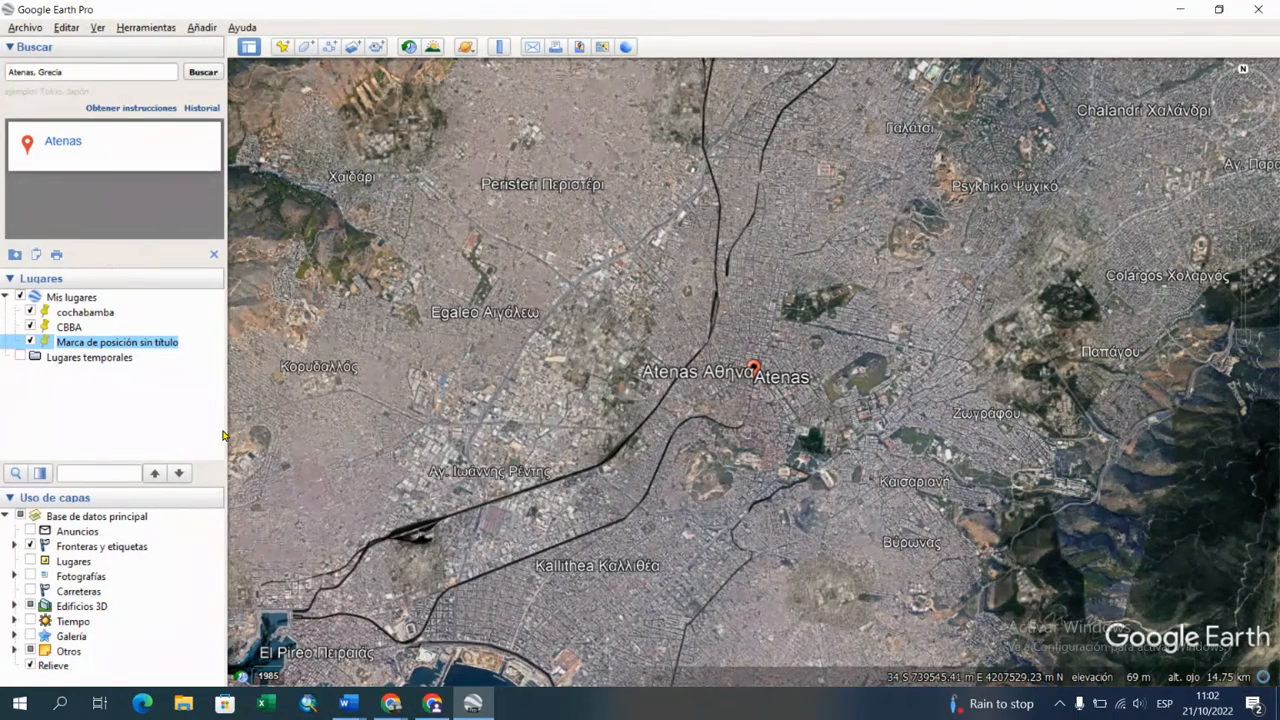
type("Carretera Magdalena")
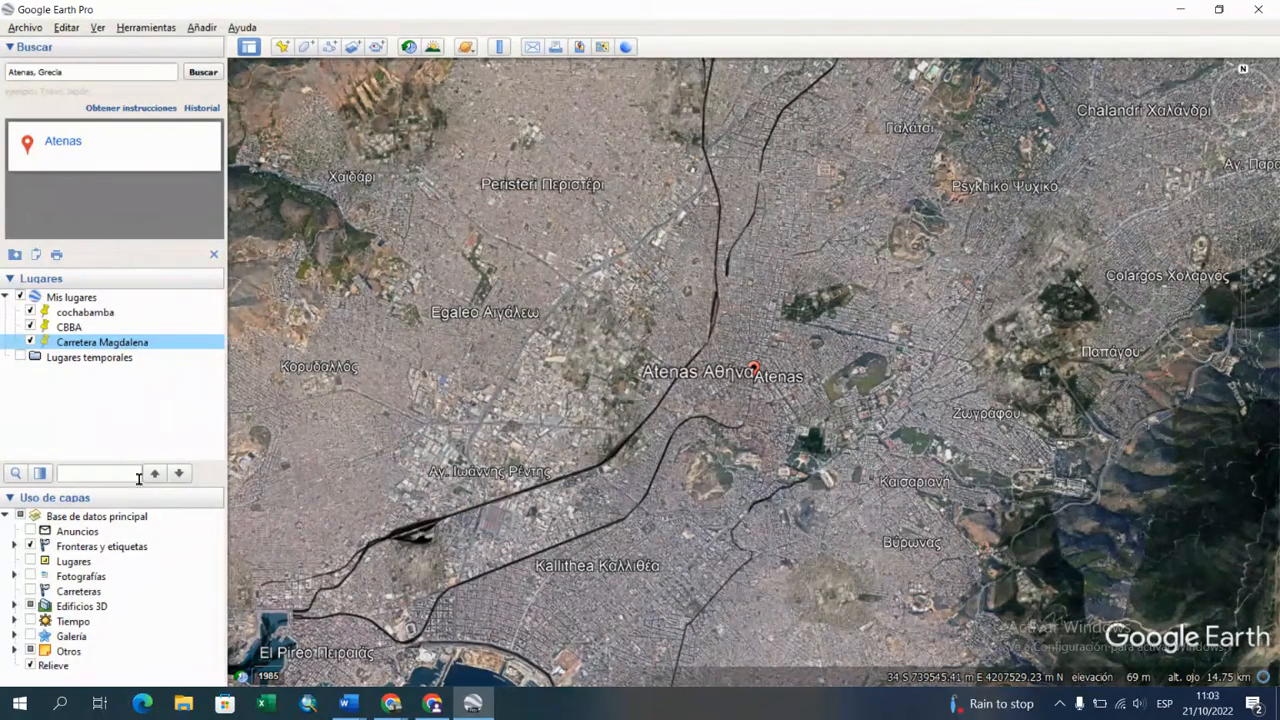
Step: Request directions from the Carretera Magdalena placemark and directions to that same placemark
right_click(116, 345)
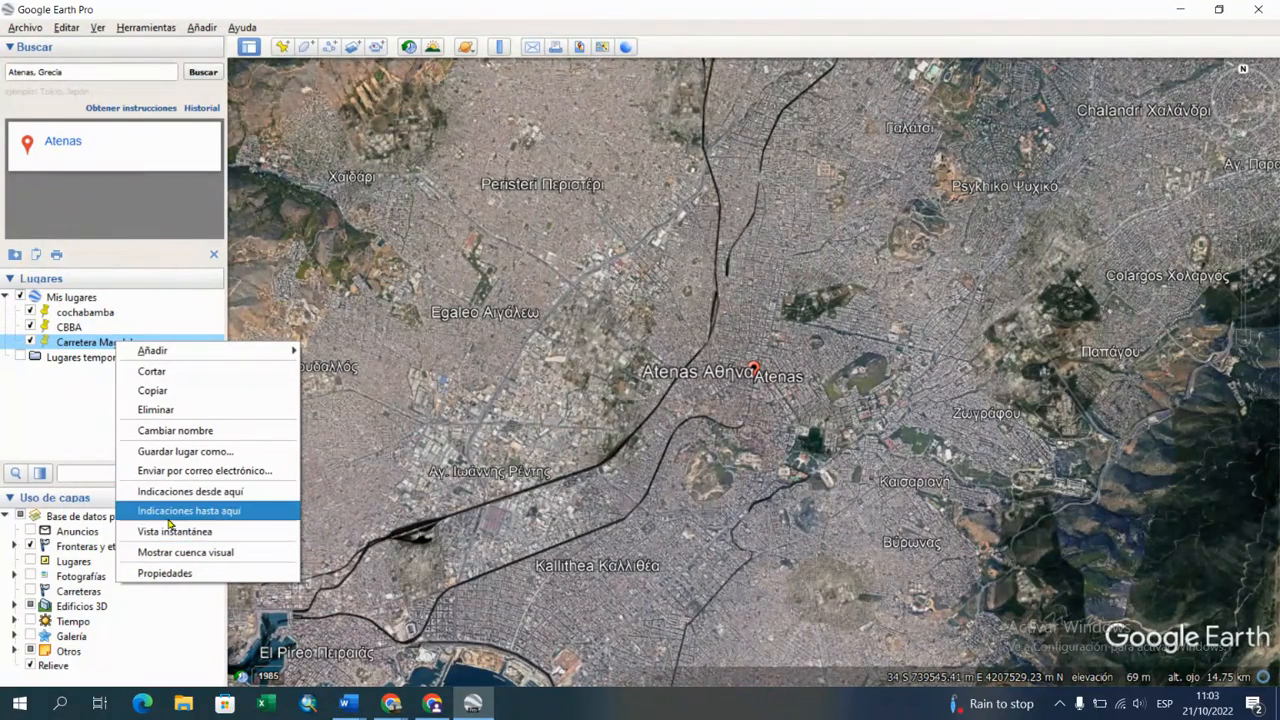
left_click(240, 494)
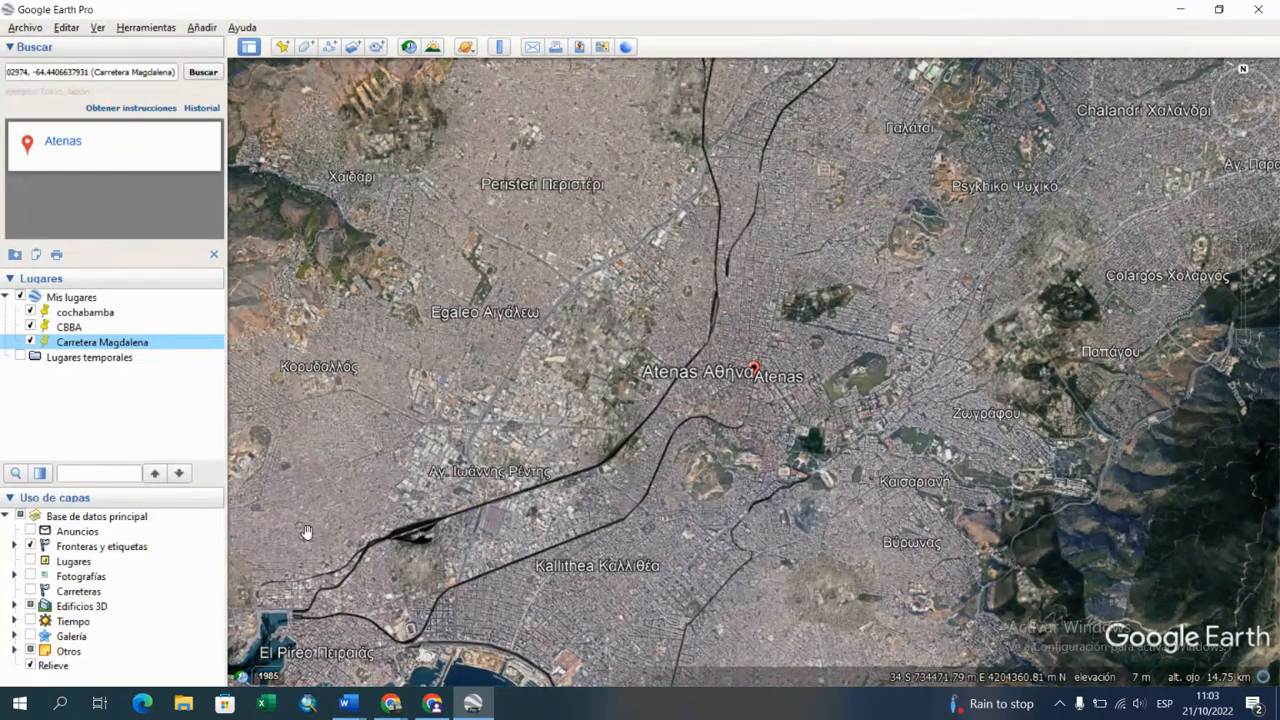
right_click(122, 343)
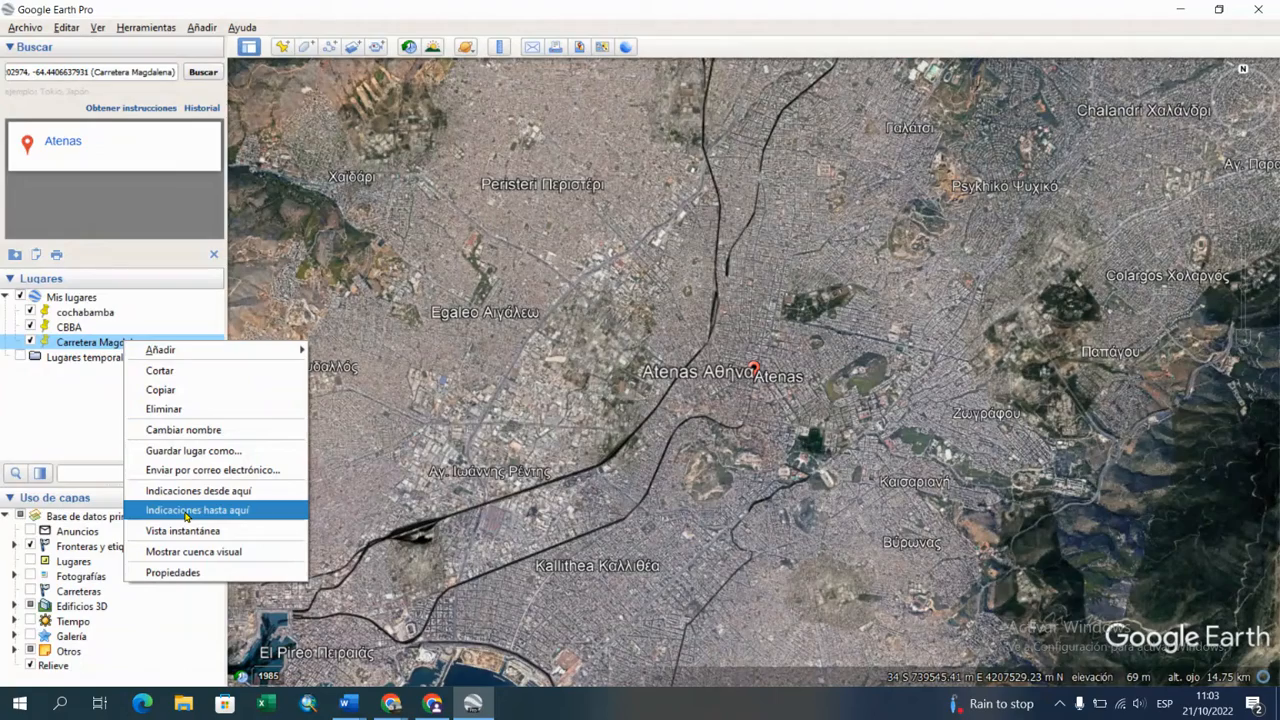
left_click(186, 516)
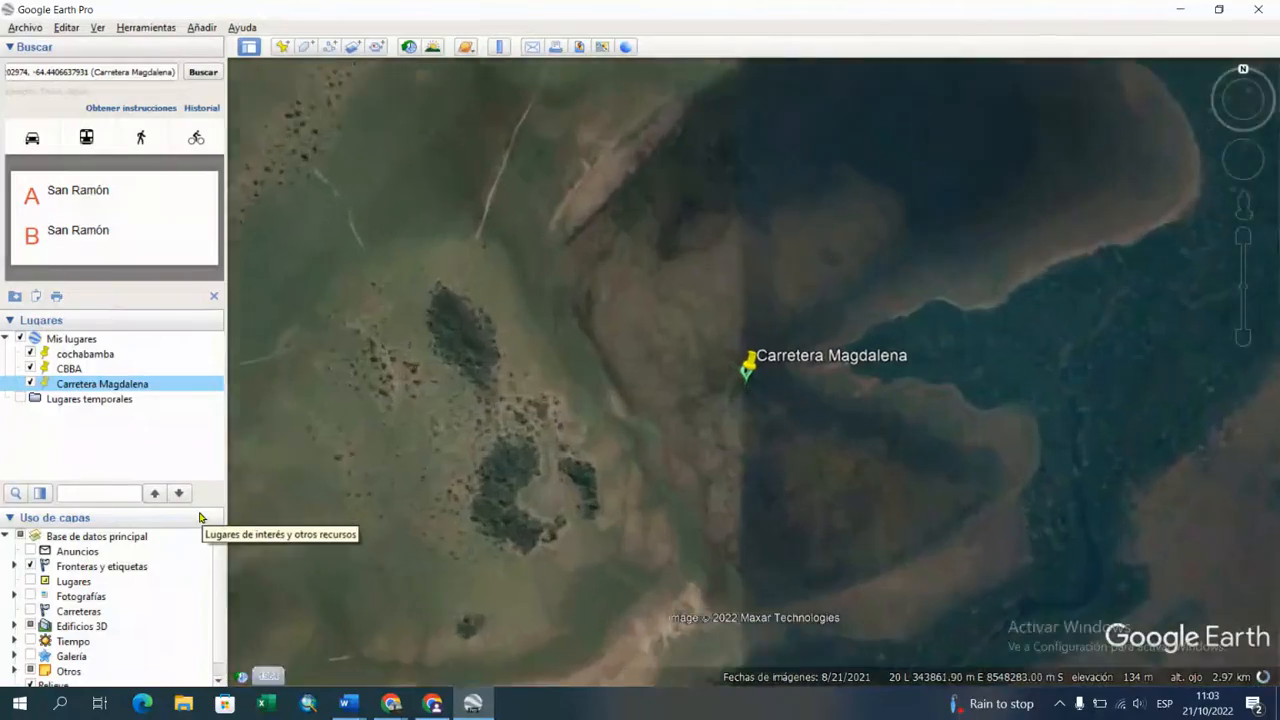
Step: Show the Carreteras layer and examine the roads around the Carretera Magdalena placemark
scroll(831, 473, "down", 5)
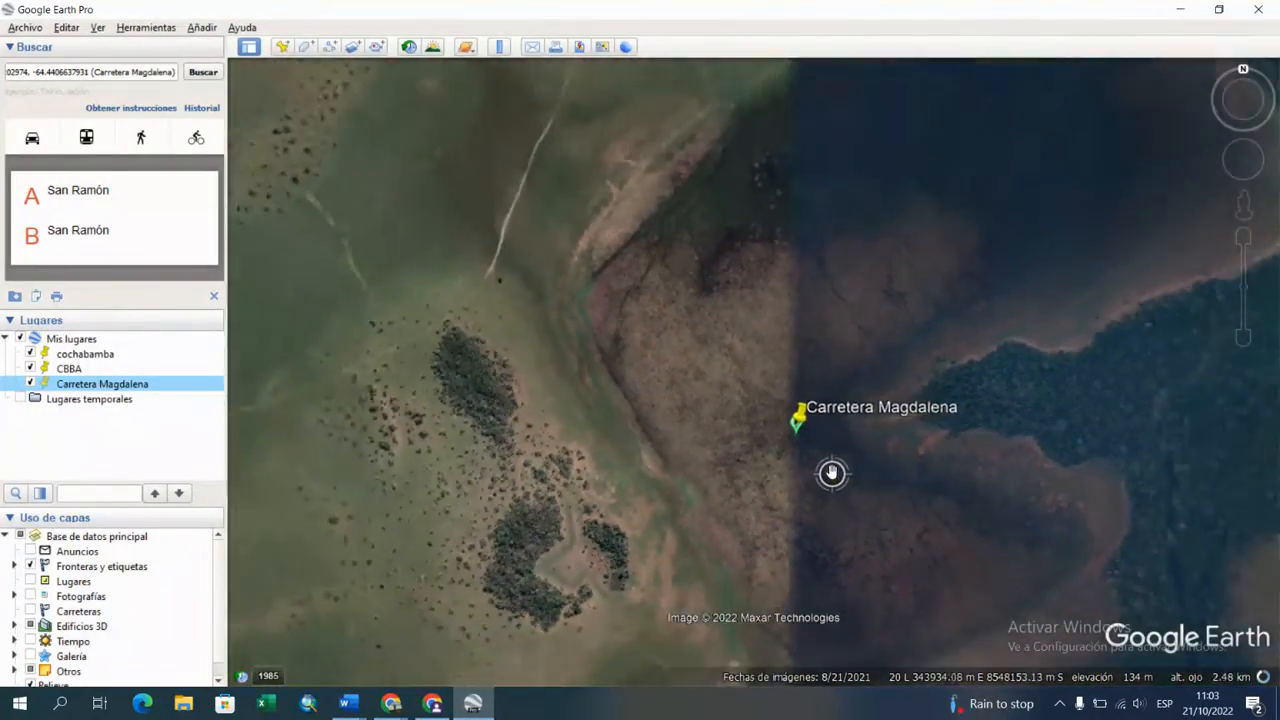
scroll(665, 495, "down", 3)
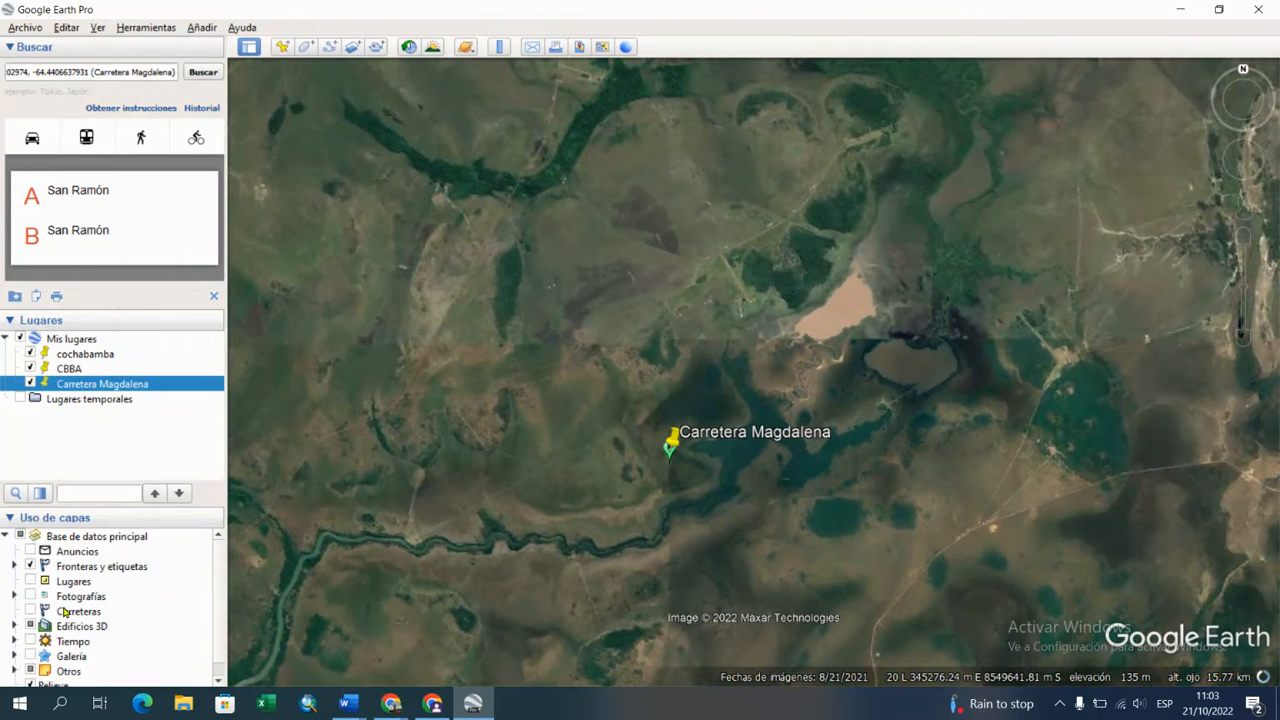
left_click(32, 611)
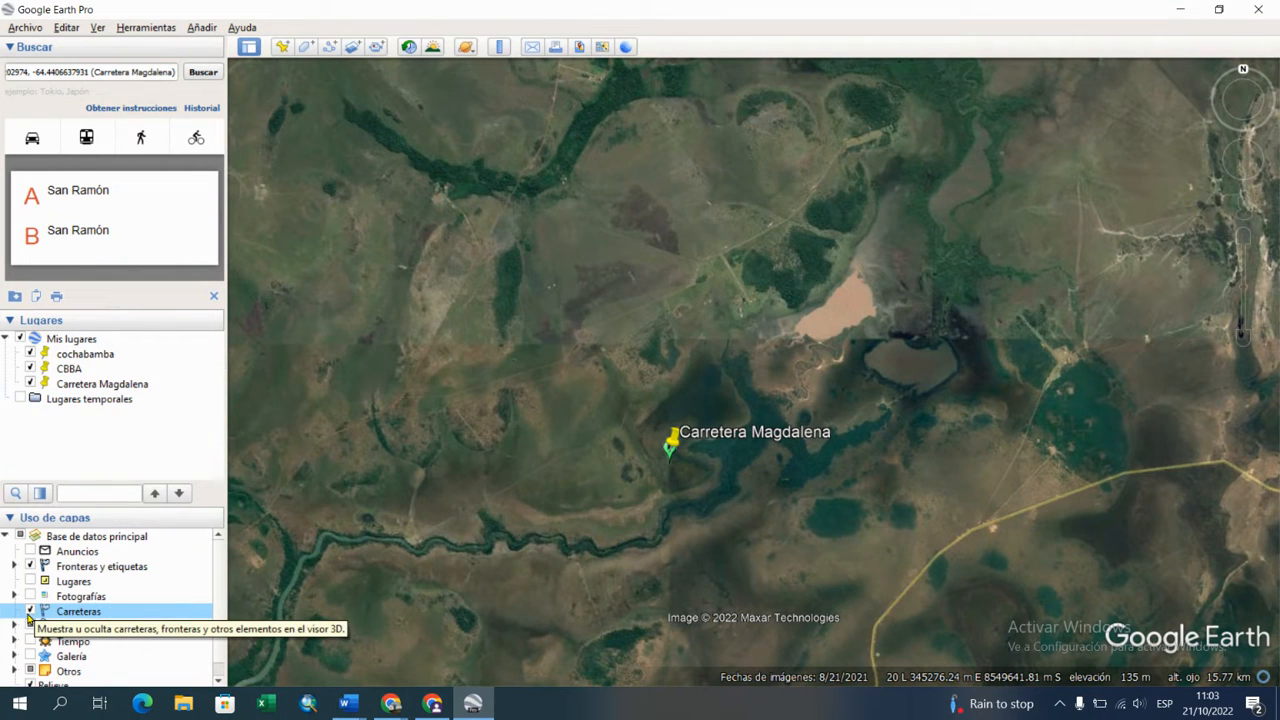
left_click_drag(677, 617, 689, 420)
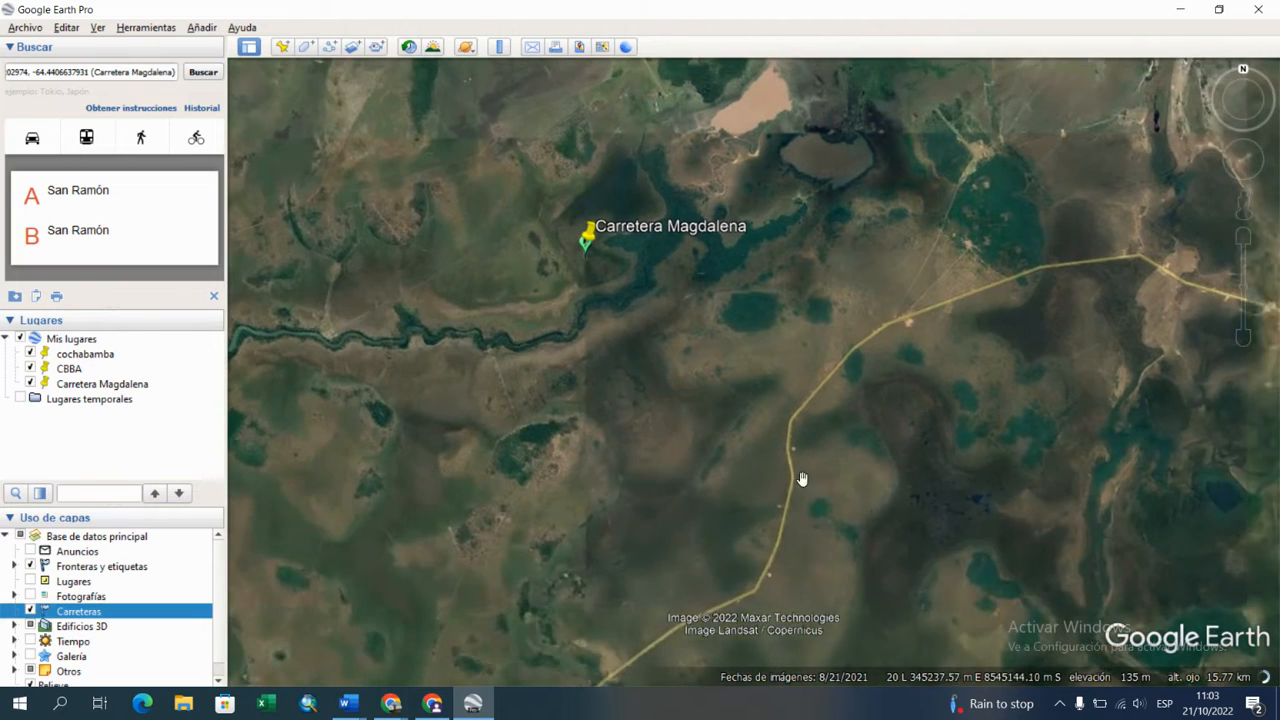
scroll(934, 531, "down", 3)
left_click_drag(906, 511, 691, 337)
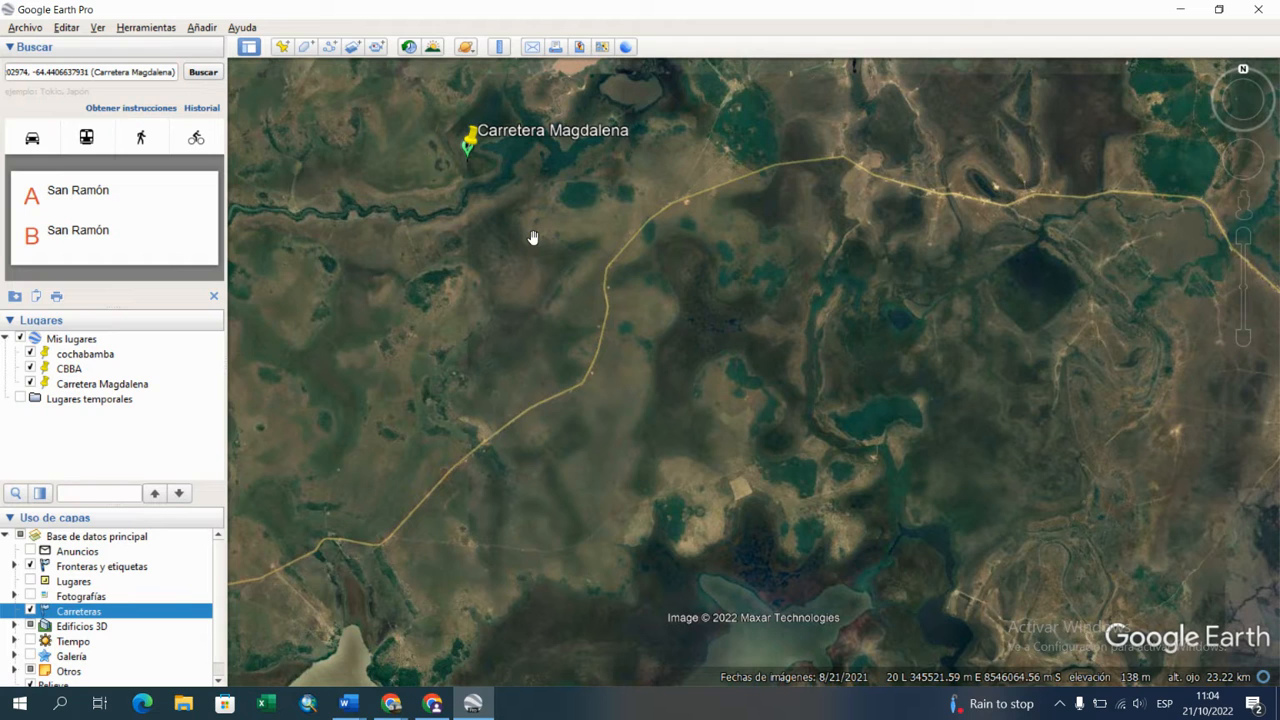
Step: Switch to "ejercicios en Google Earth.docx" in Word and remove the highlight from the explanatory sentence under item b
mouse_move(346, 703)
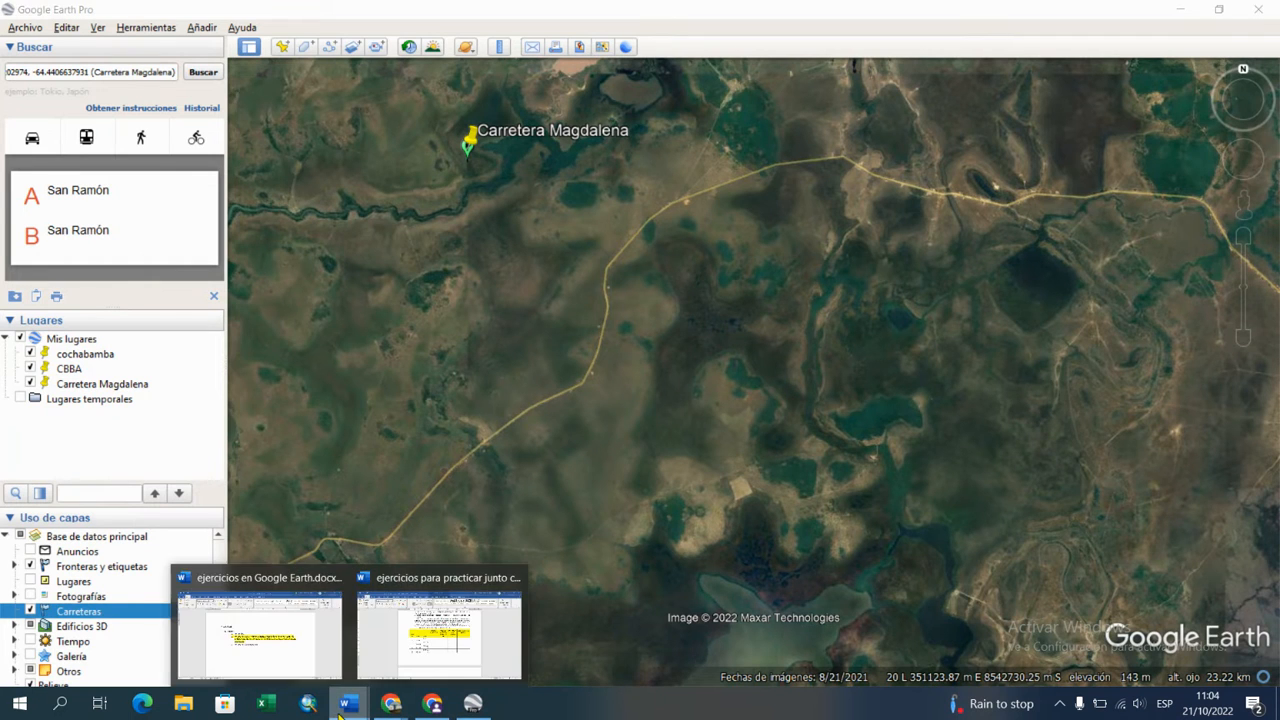
left_click(298, 645)
left_click_drag(437, 372, 534, 387)
left_click(341, 98)
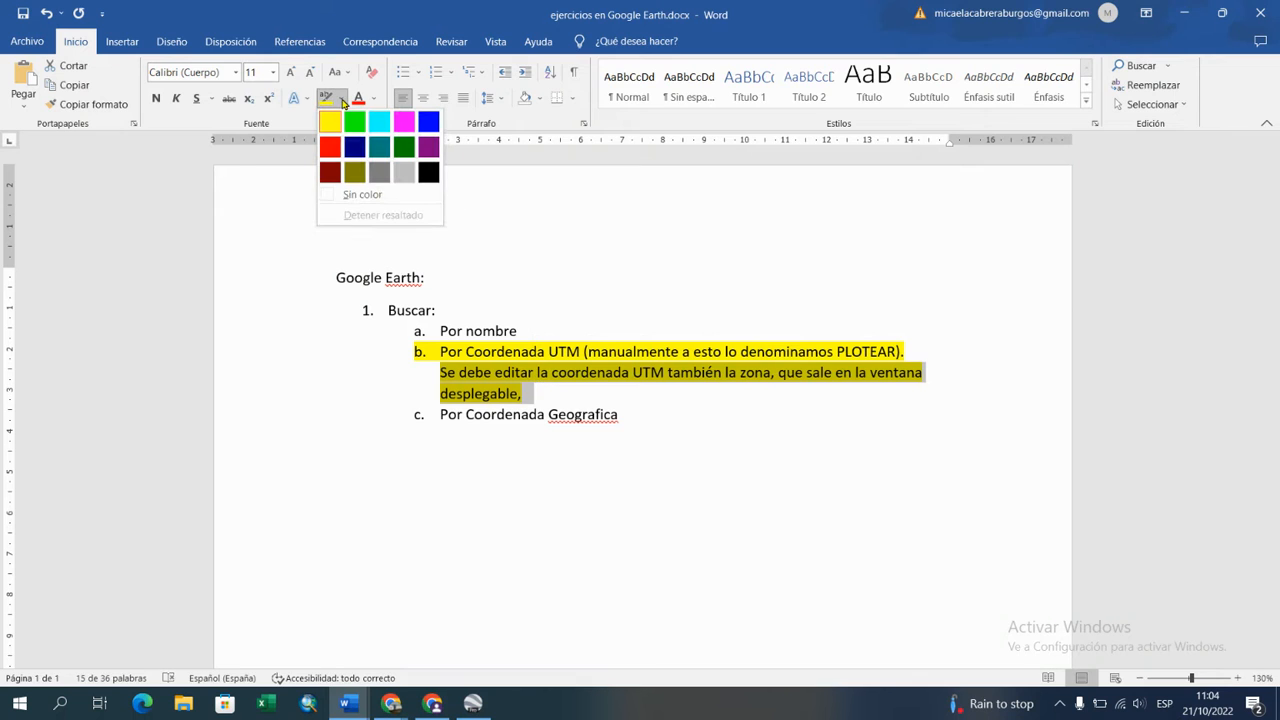
left_click(362, 194)
left_click(439, 428)
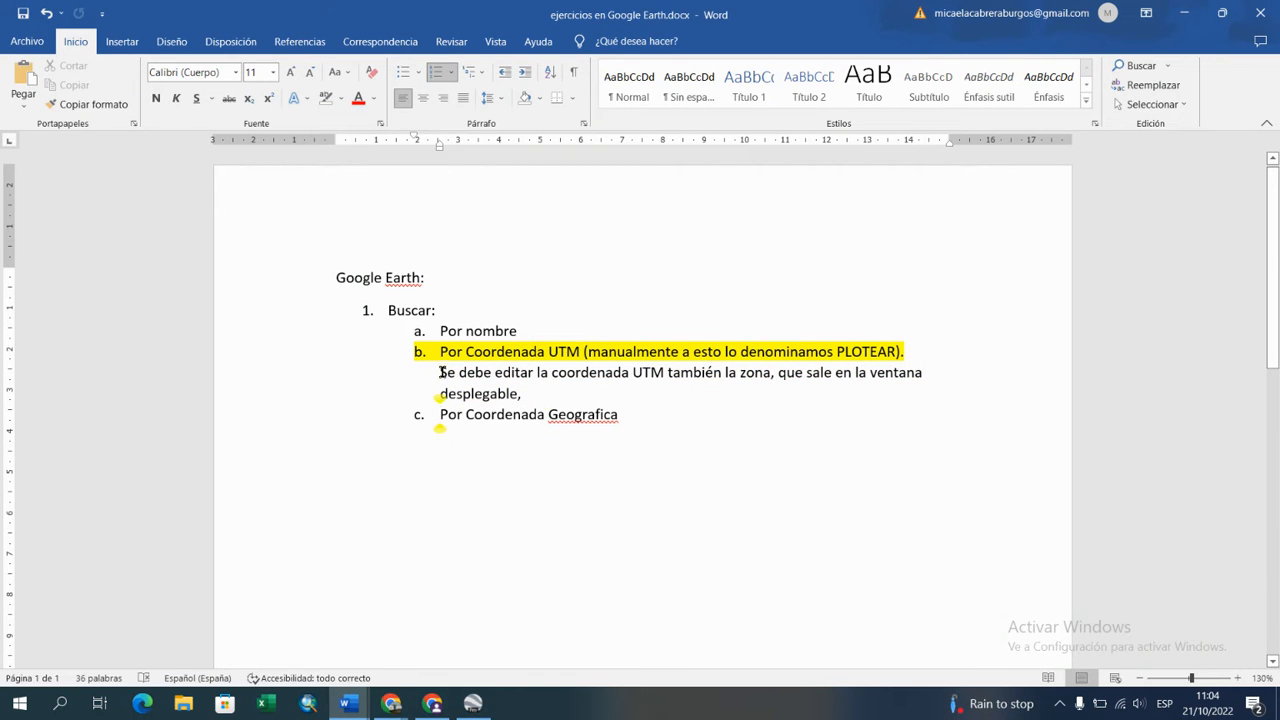
Step: Make the sentence under item b a dash sub-item and replace its final comma with a period
left_click(441, 372)
type("-")
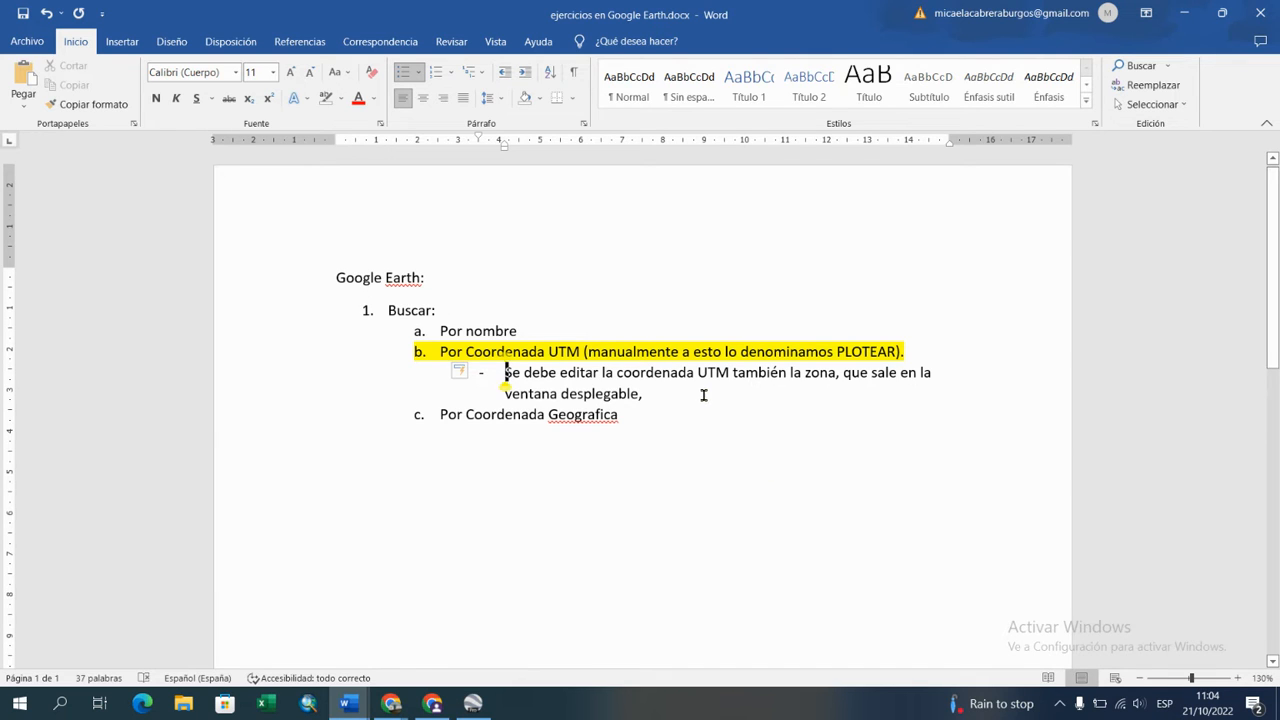
left_click(648, 394)
key("BackSpace")
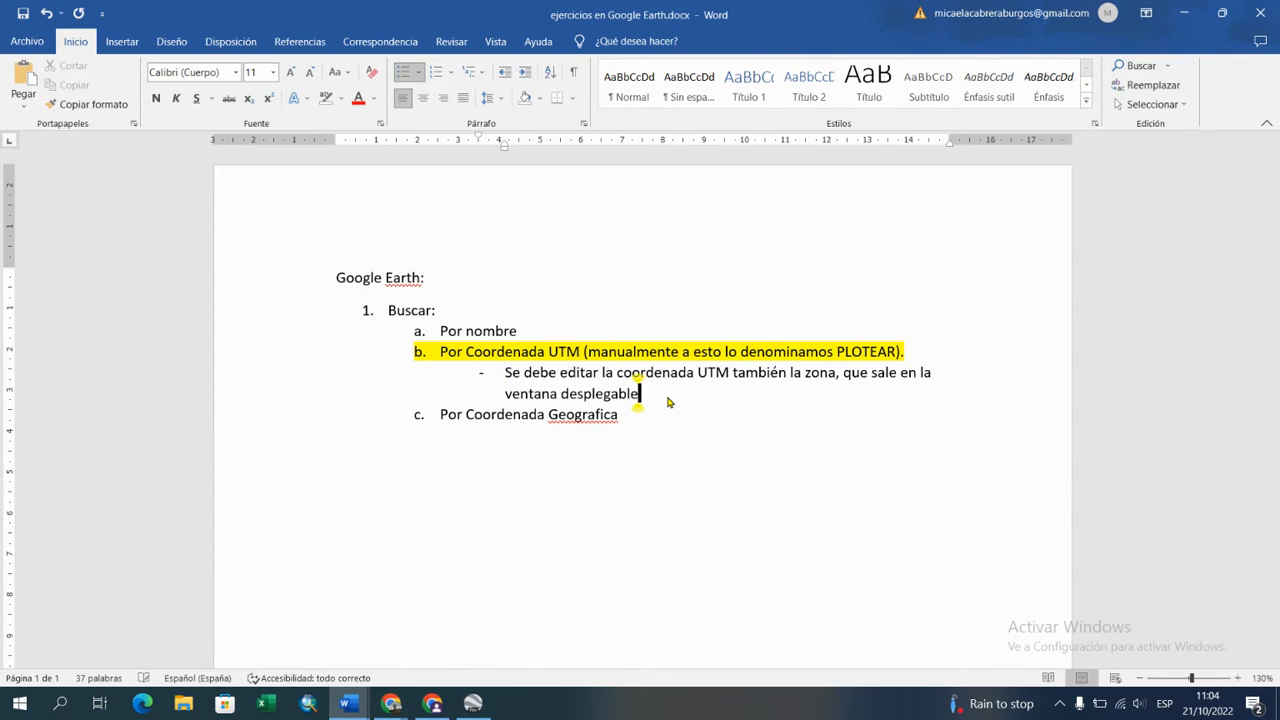
type(".")
Step: Add a second dash sub-item under item b beginning "Con el botón derecho utilizar las herramientas de"
key("Return")
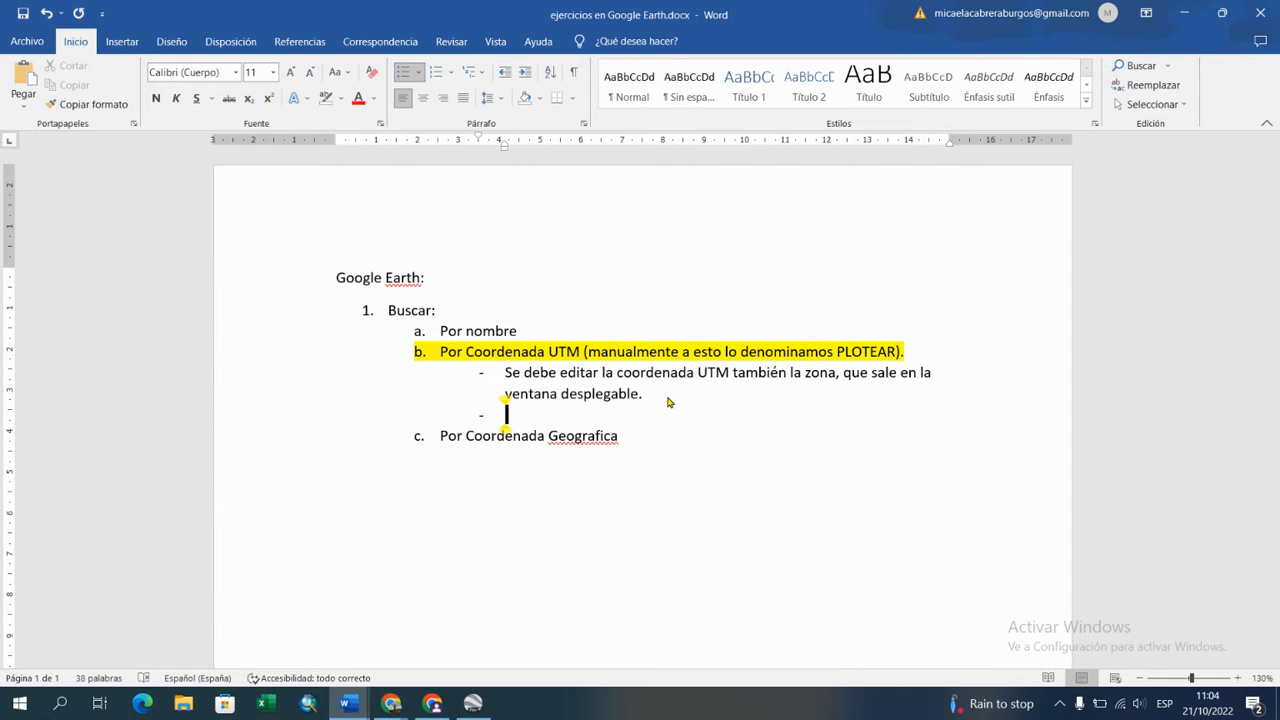
type("Con el bo")
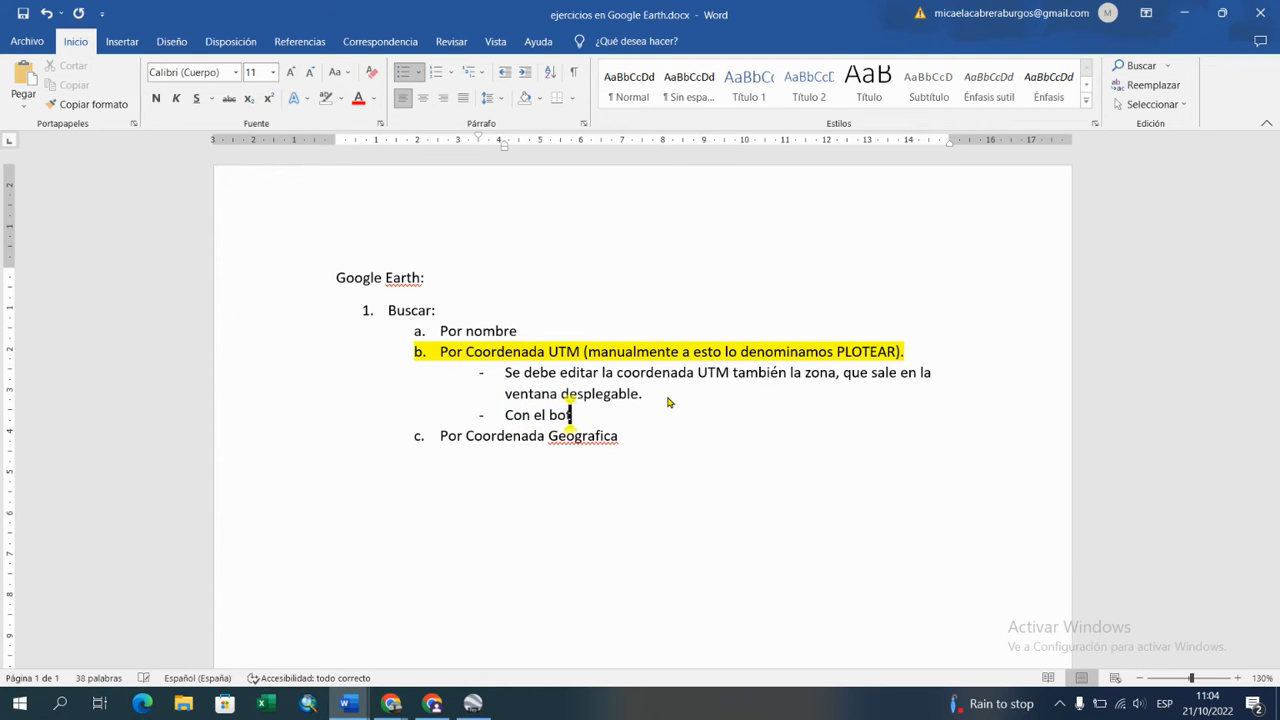
type("tón derecho ")
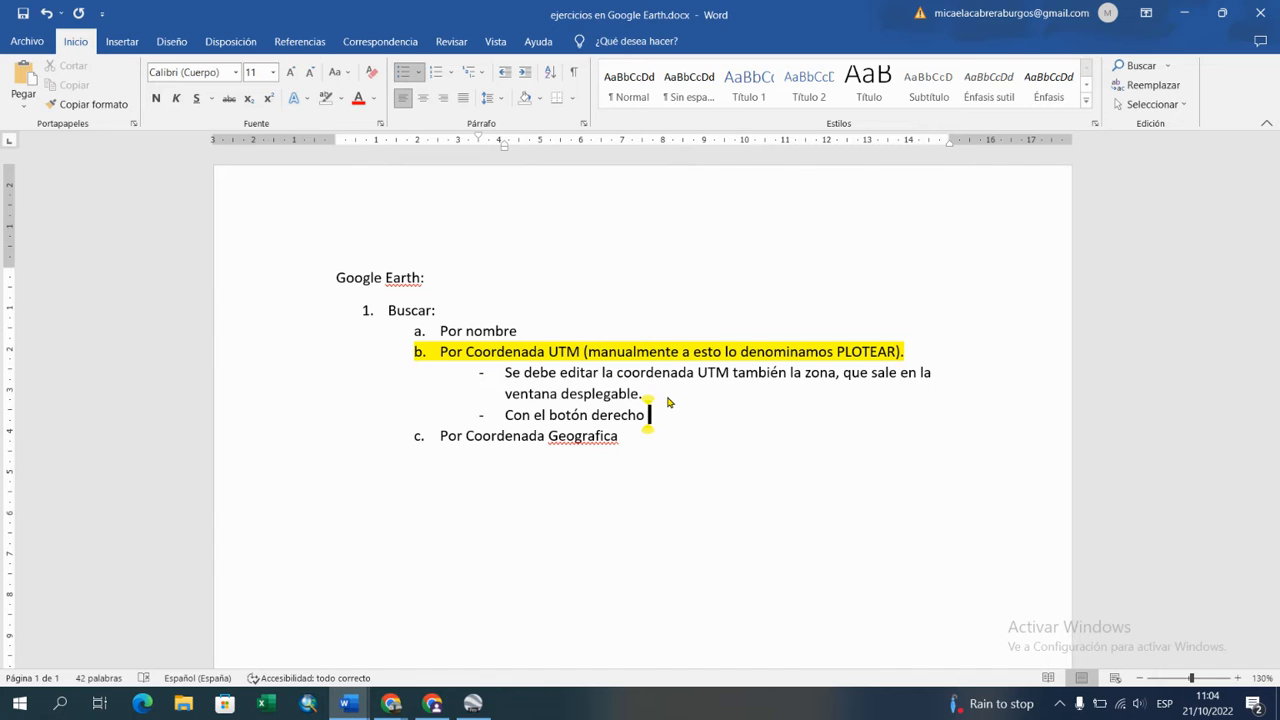
type("utilizar la")
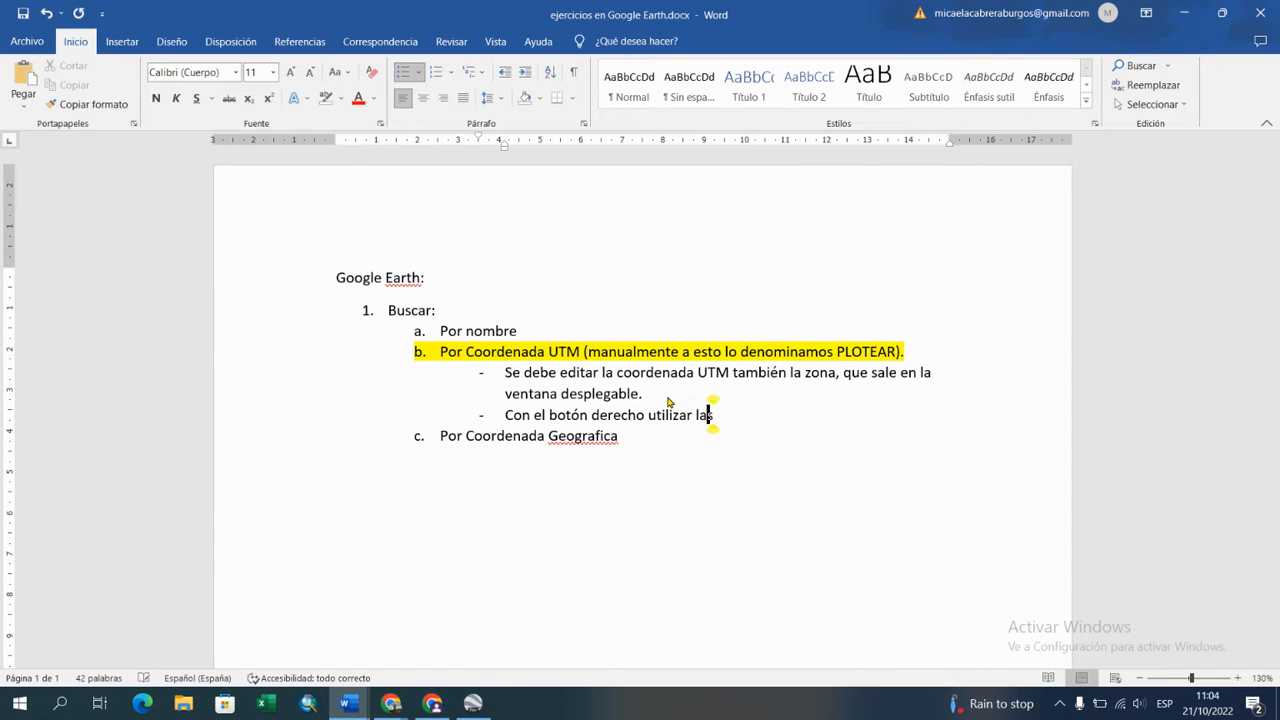
type("s herramientas de")
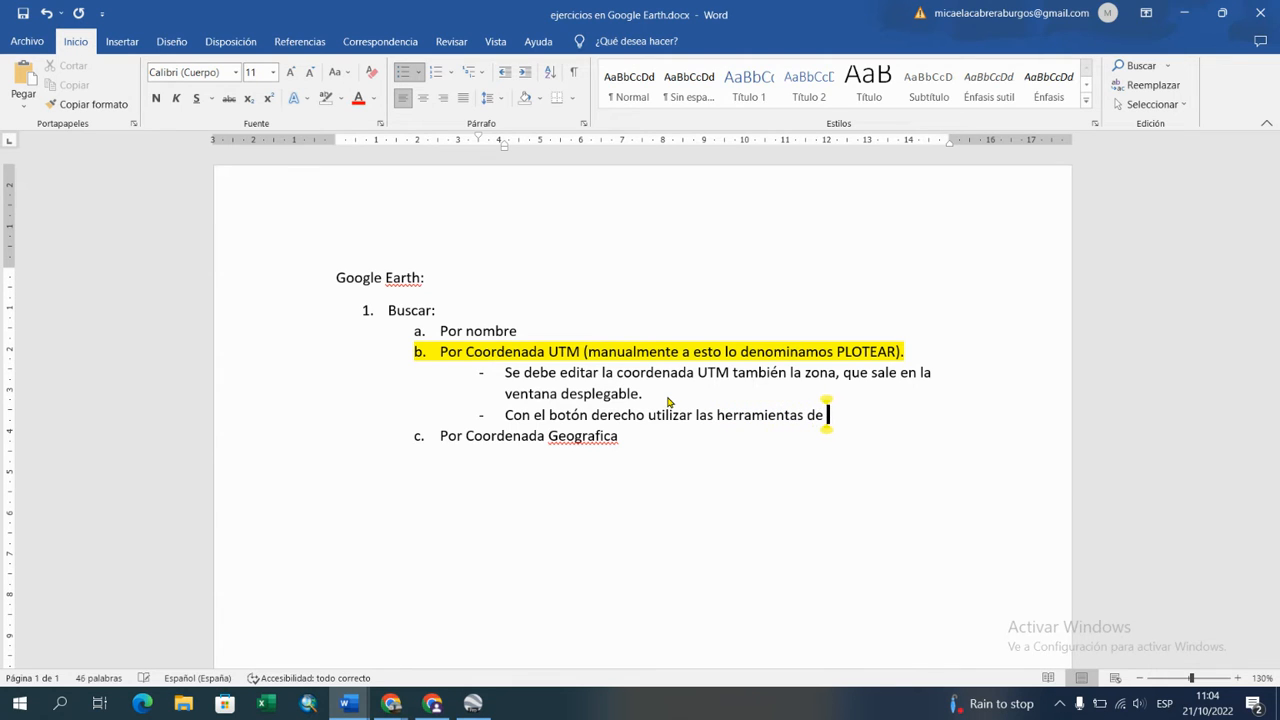
Step: Check the commands available for the Carretera Magdalena placemark in Google Earth Pro and return to the Word notes
left_click(472, 703)
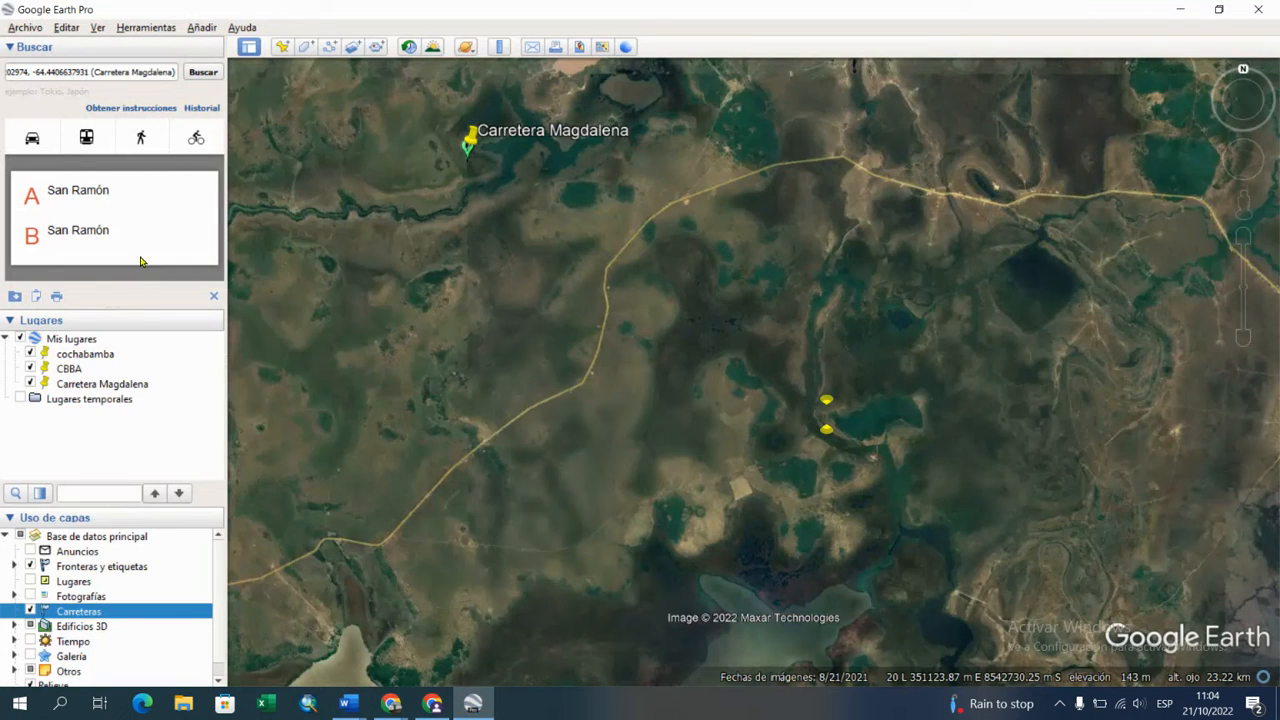
right_click(111, 388)
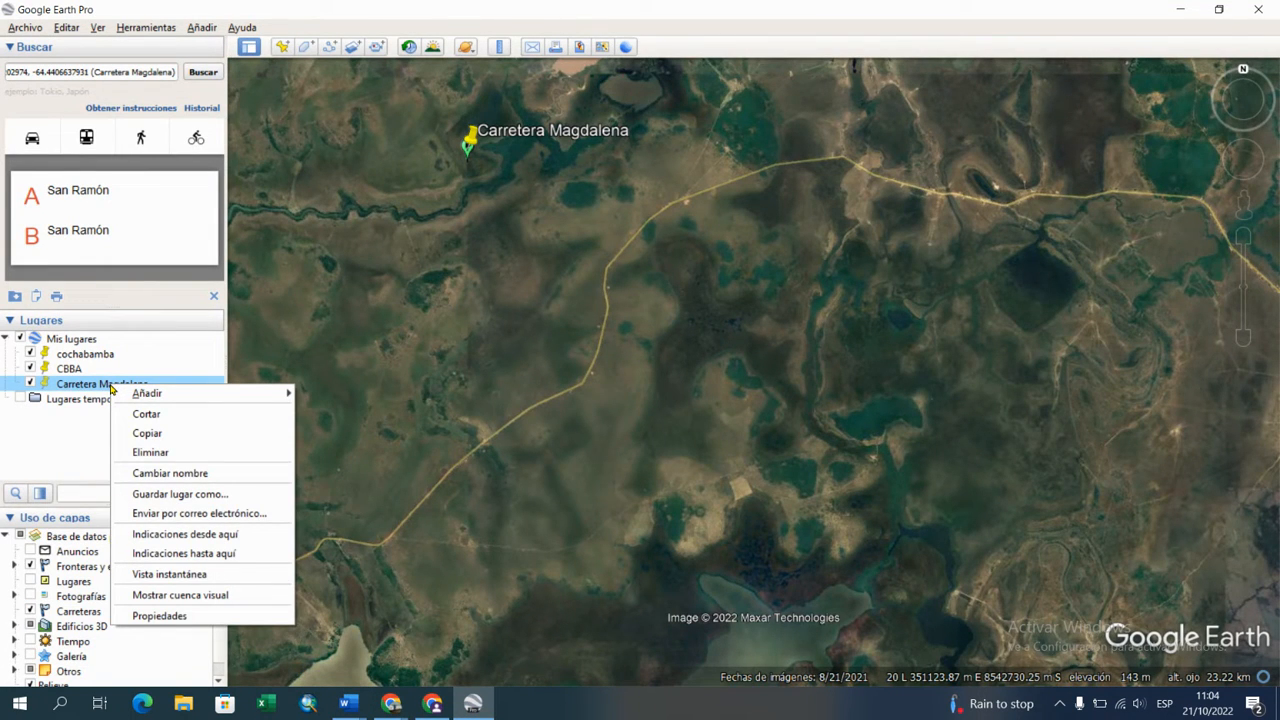
left_click(347, 703)
left_click(284, 650)
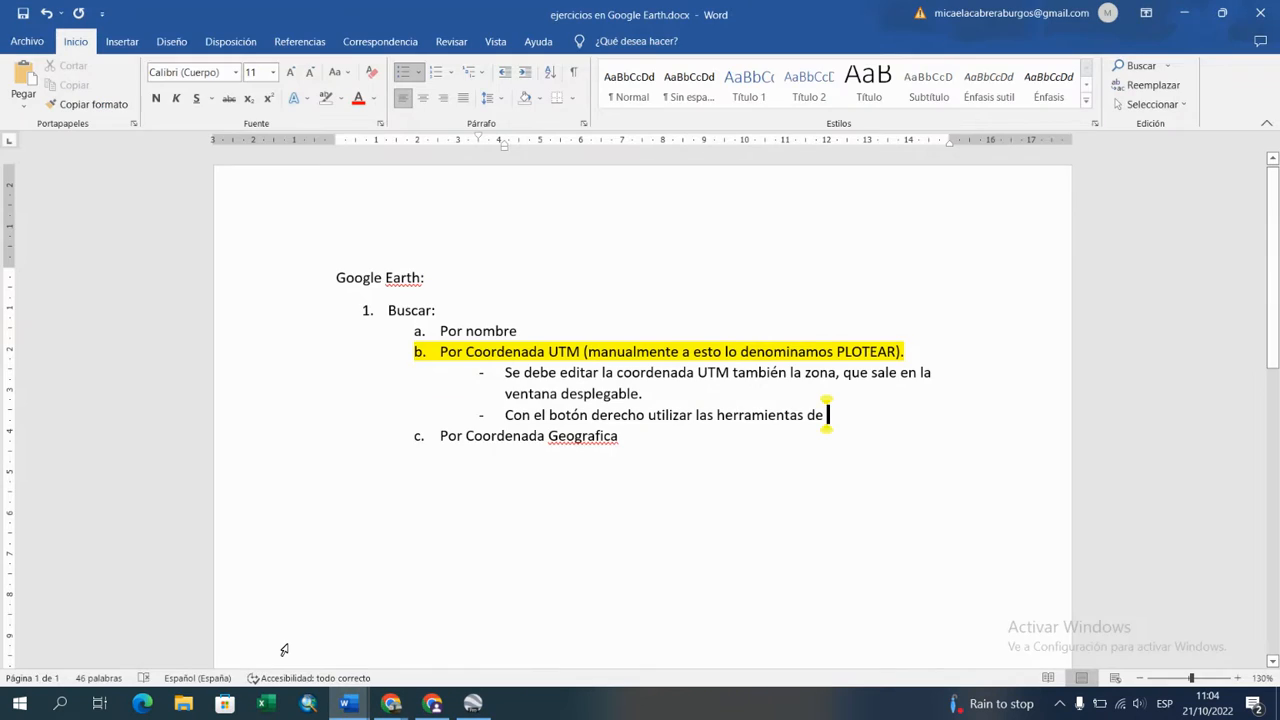
Step: Continue the second dash sub-item with "Indicaciones desde aquí y"
type("Indicac")
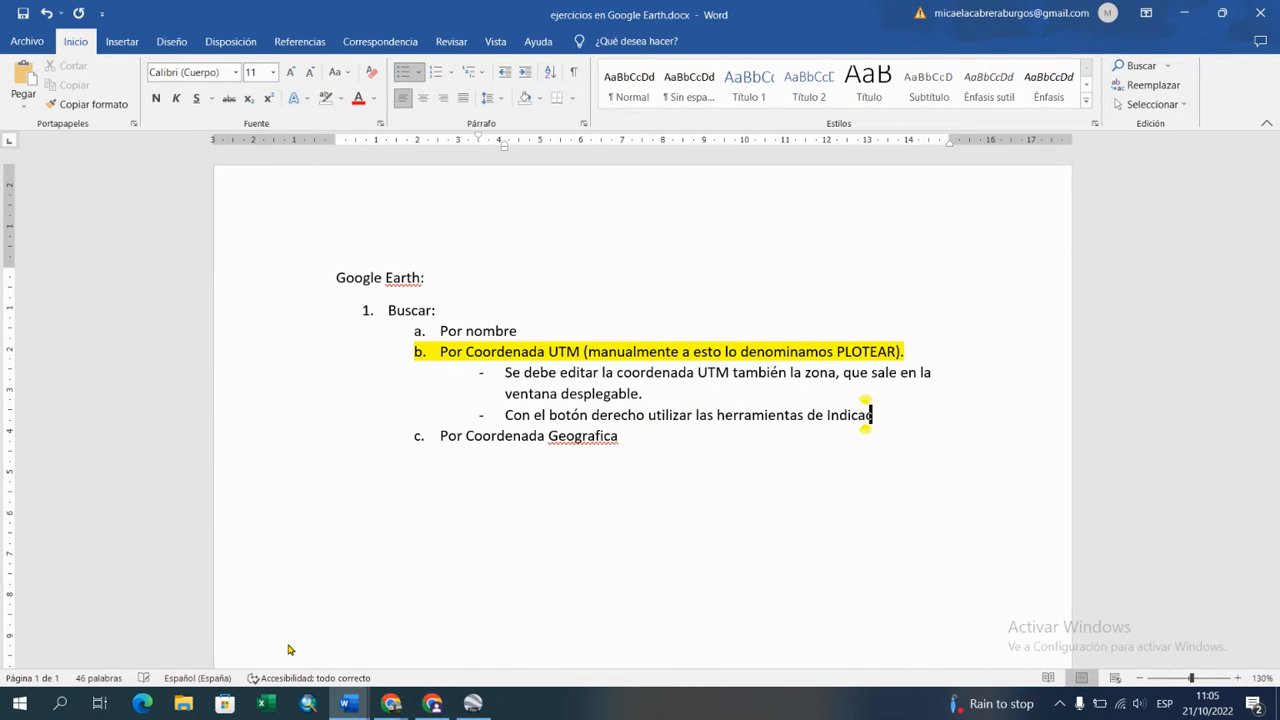
type("iones desde")
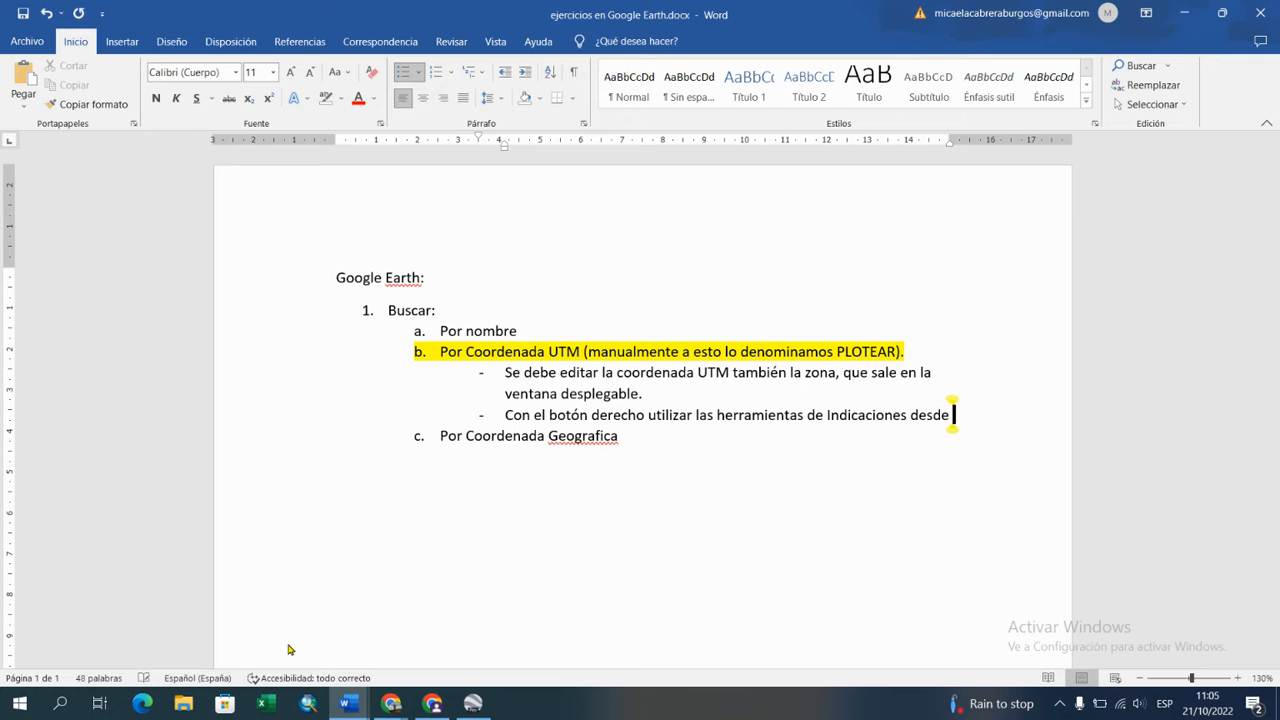
type(" auqi")
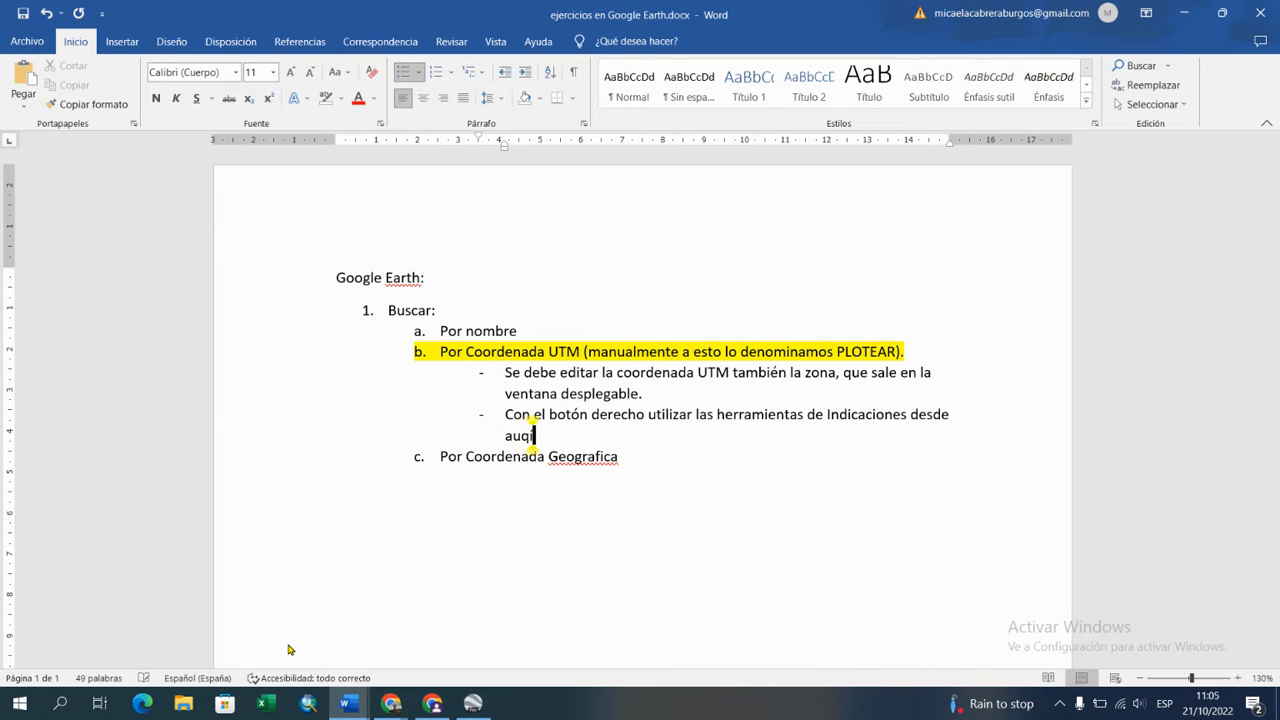
key("BackSpace")
key("BackSpace")
key("BackSpace")
key("BackSpace")
type("quí y ñuego")
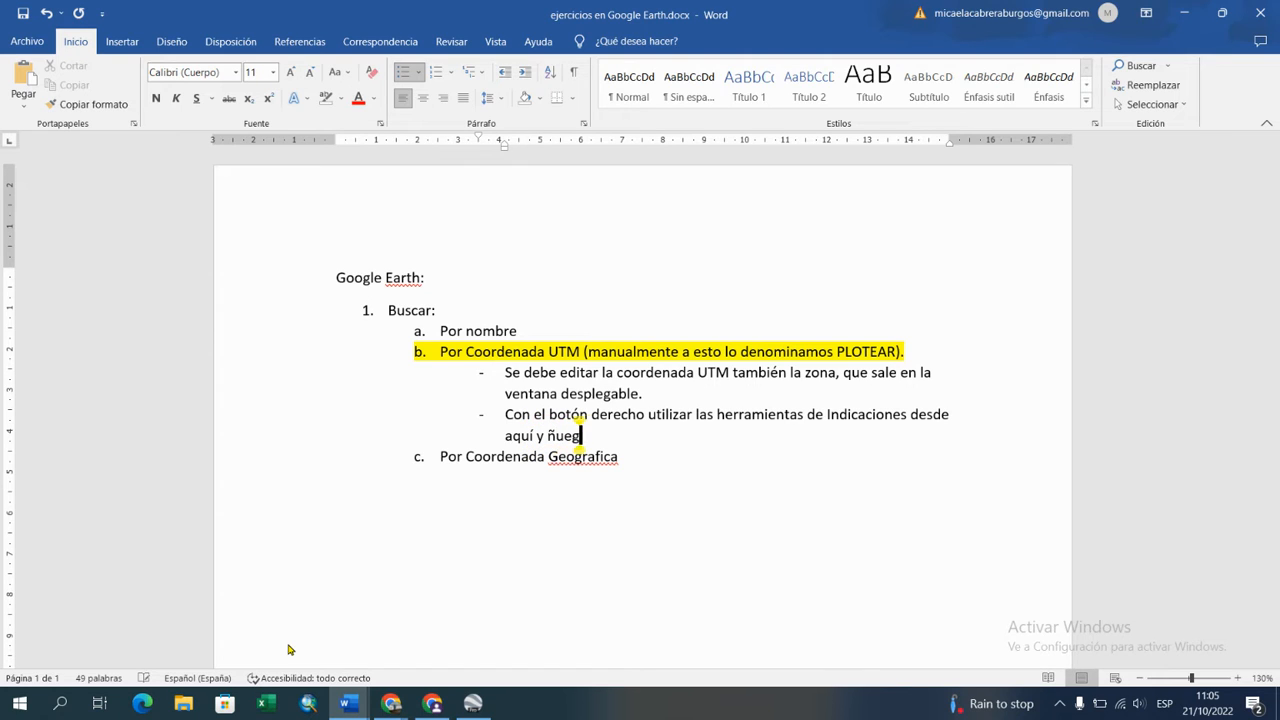
Step: Continue the second dash sub-item under item b with "luego Indicaciones hasta aqu"
key("BackSpace")
key("BackSpace")
key("BackSpace")
key("BackSpace")
key("BackSpace")
type("luego l")
type("ndica")
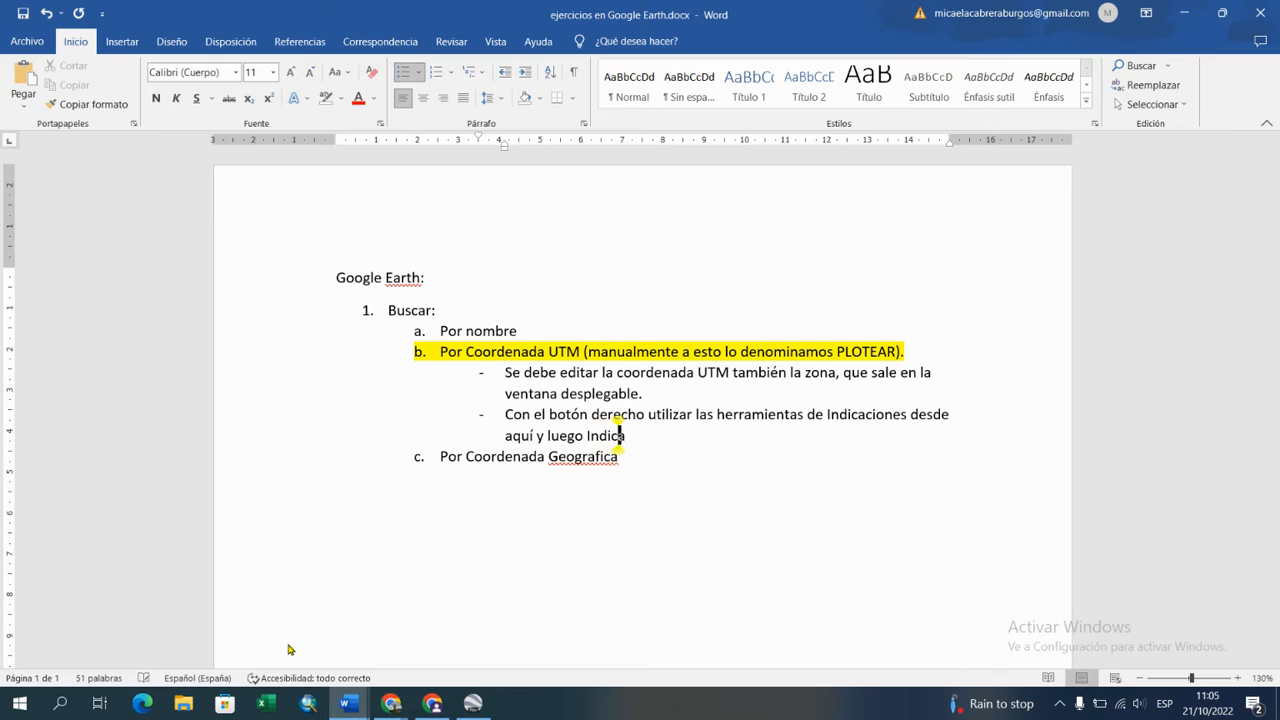
type("ciones ha")
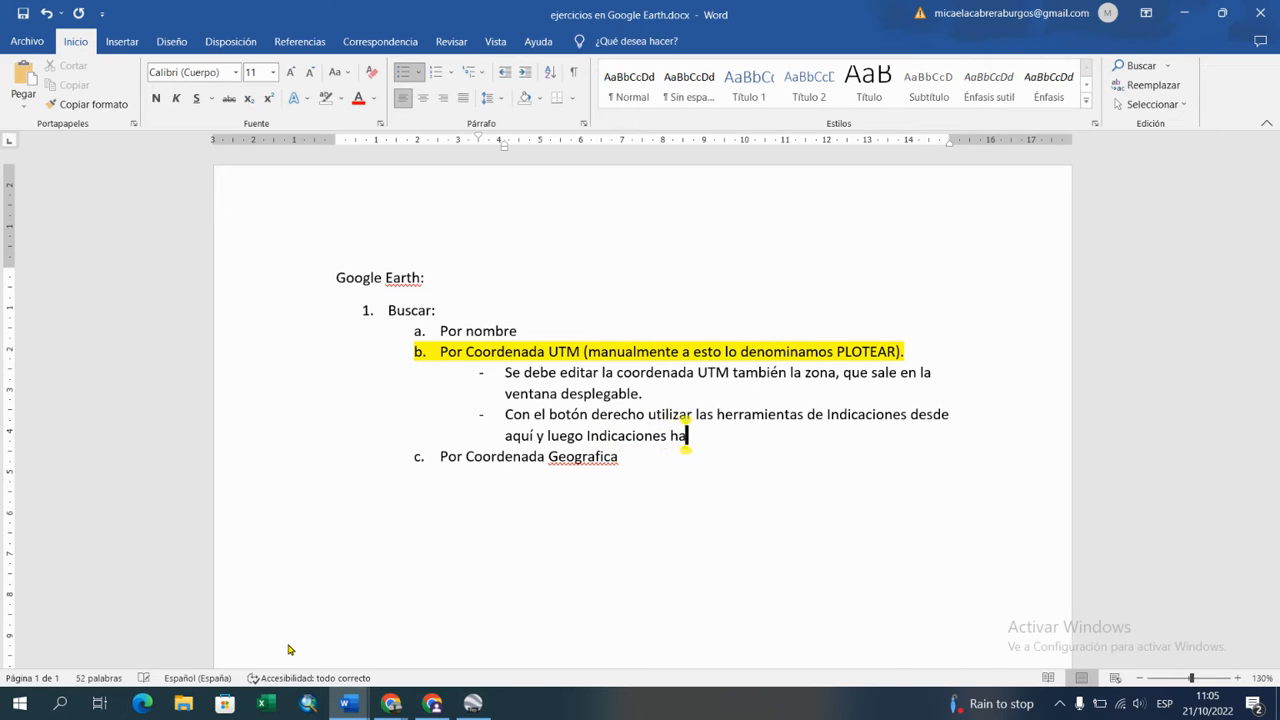
type("sta aqu")
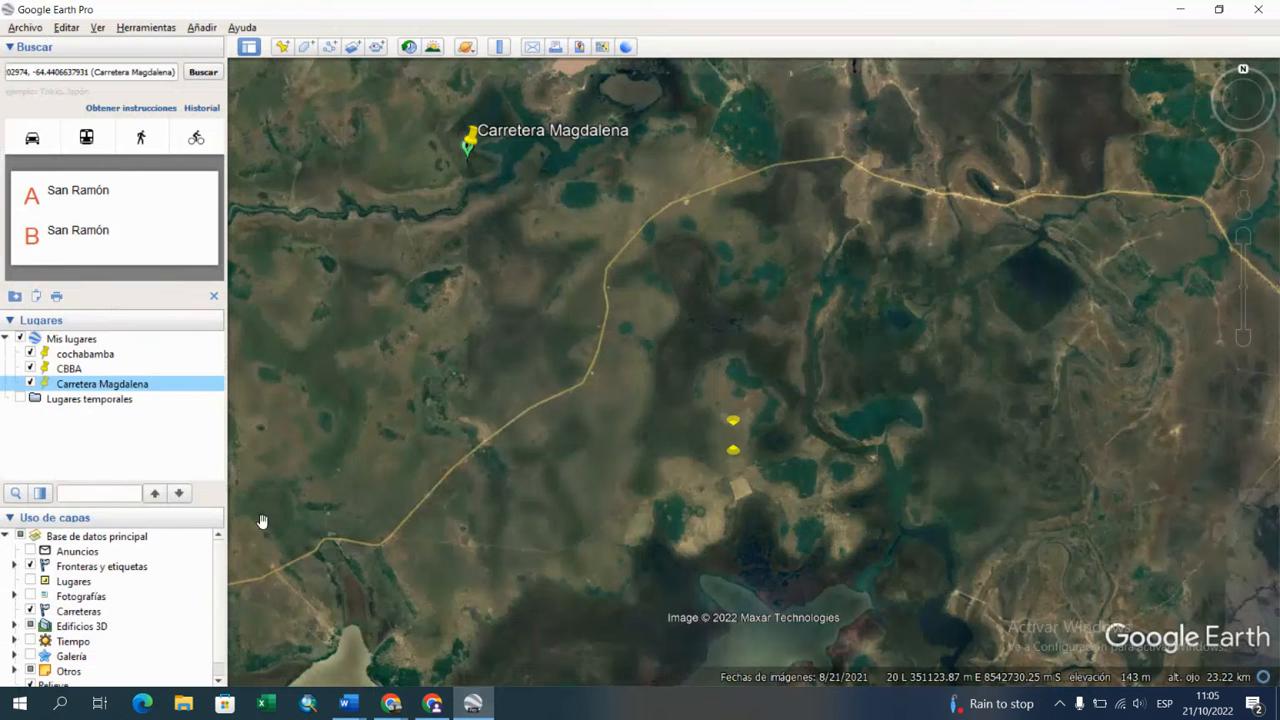
Step: Check the wording of the directions commands for the Carretera Magdalena placemark in Google Earth Pro and return to the Word notes
left_click(472, 703)
right_click(145, 386)
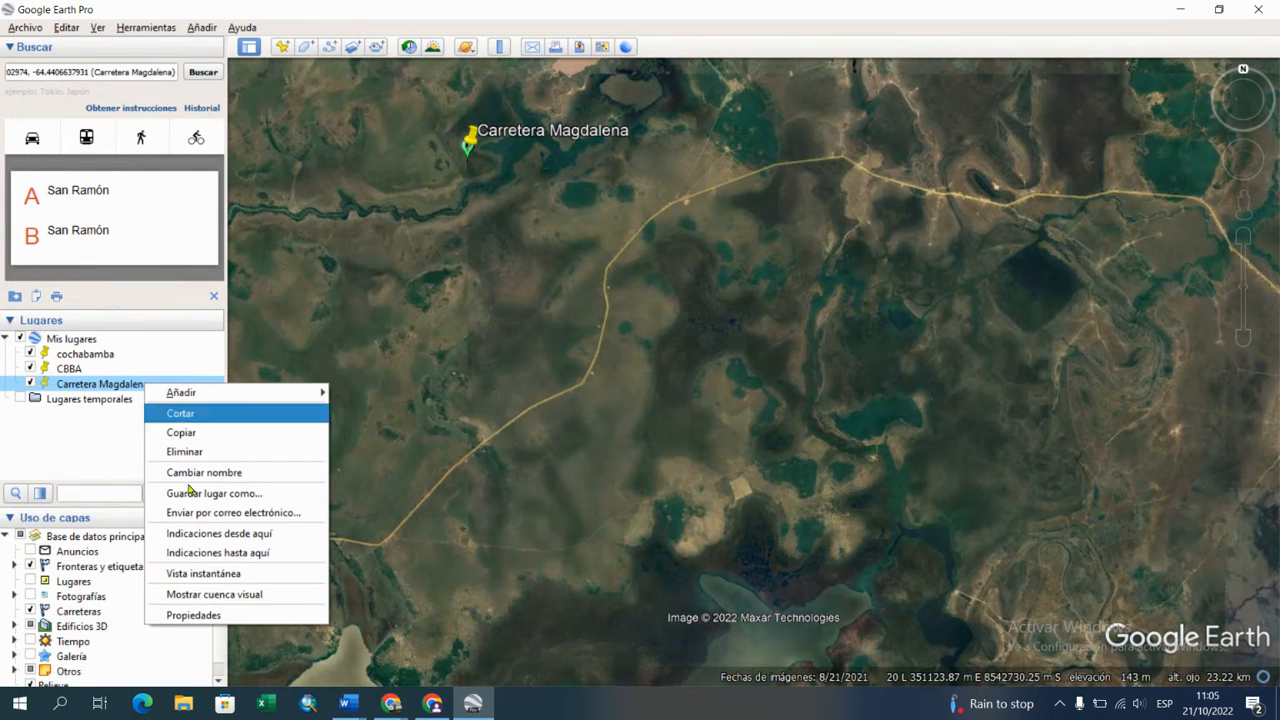
left_click(346, 703)
left_click(316, 662)
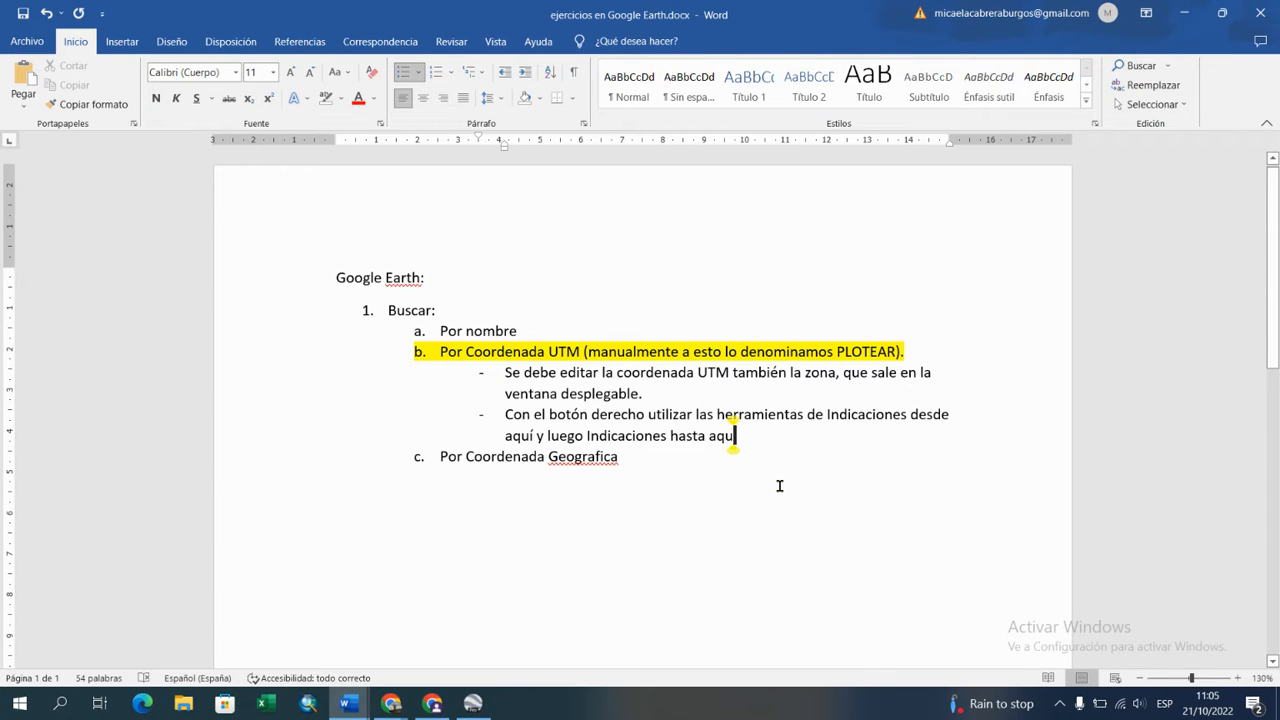
Step: Complete the word "aquí" and finish the sub-item with ", esto sobreponiendones sobre el punto editado (con algún nombre)"
type("í, esto sobreponiendones sobre el p")
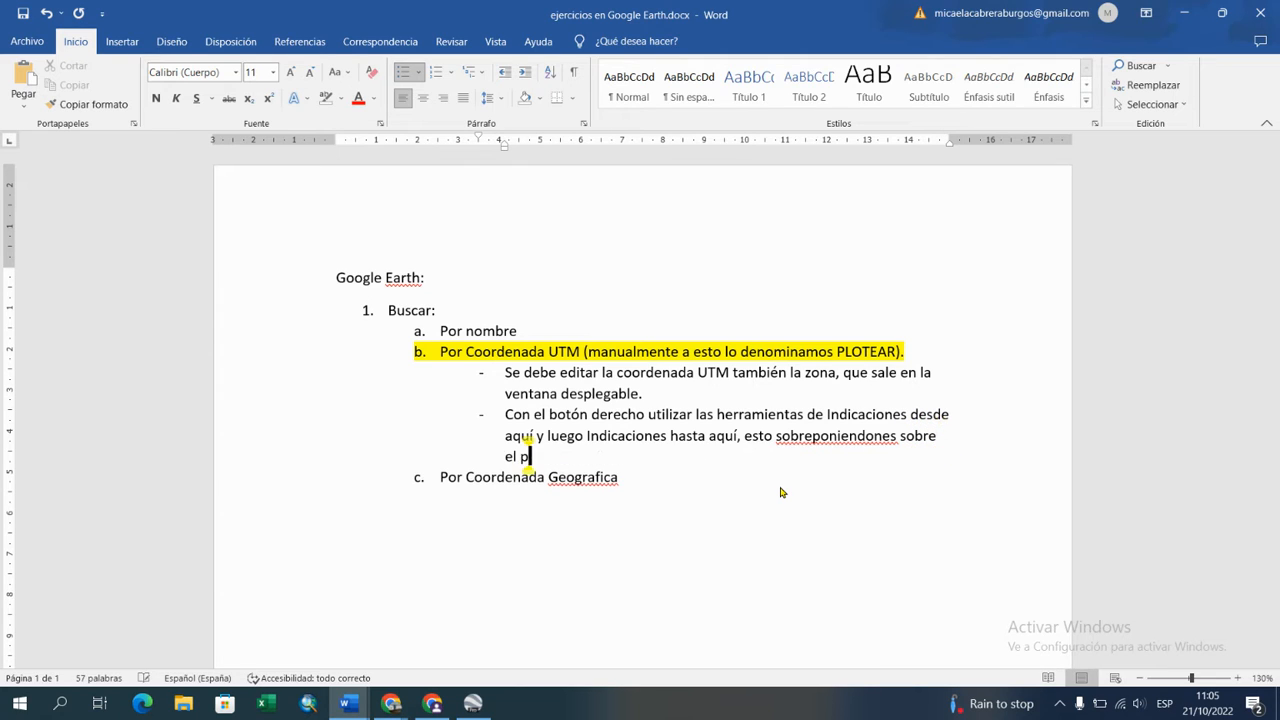
type("unto ed")
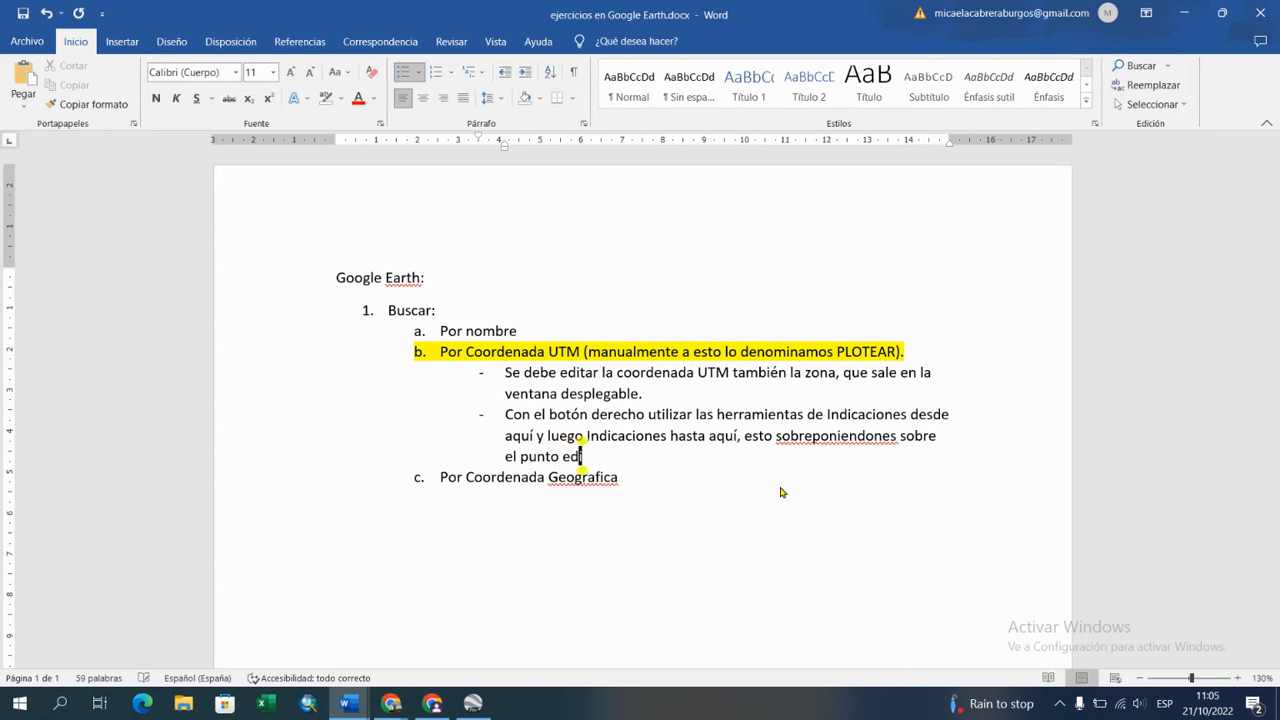
type("itado (con algún nombre")
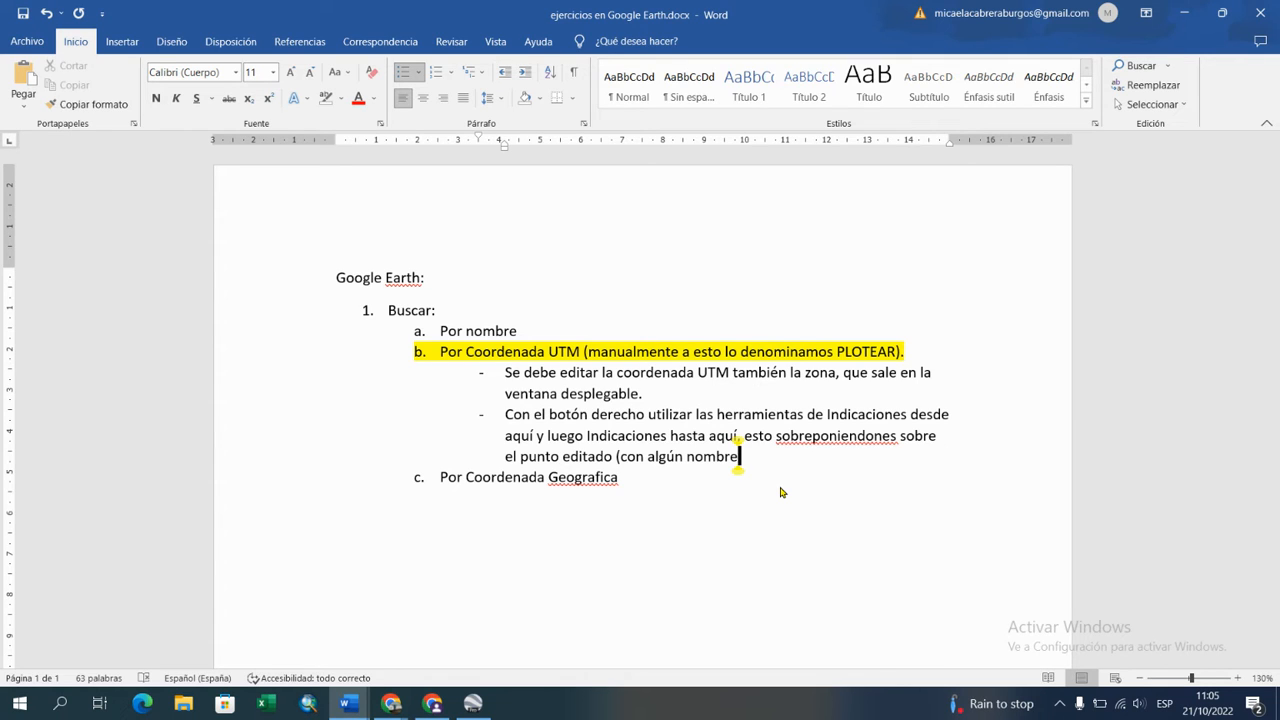
type(")")
Step: Highlight "Indicaciones desde aquí" and "Indicaciones hasta aquí" in bright green, and correct the misspelled word to "sobreponiéndonos"
left_click_drag(829, 416, 531, 437)
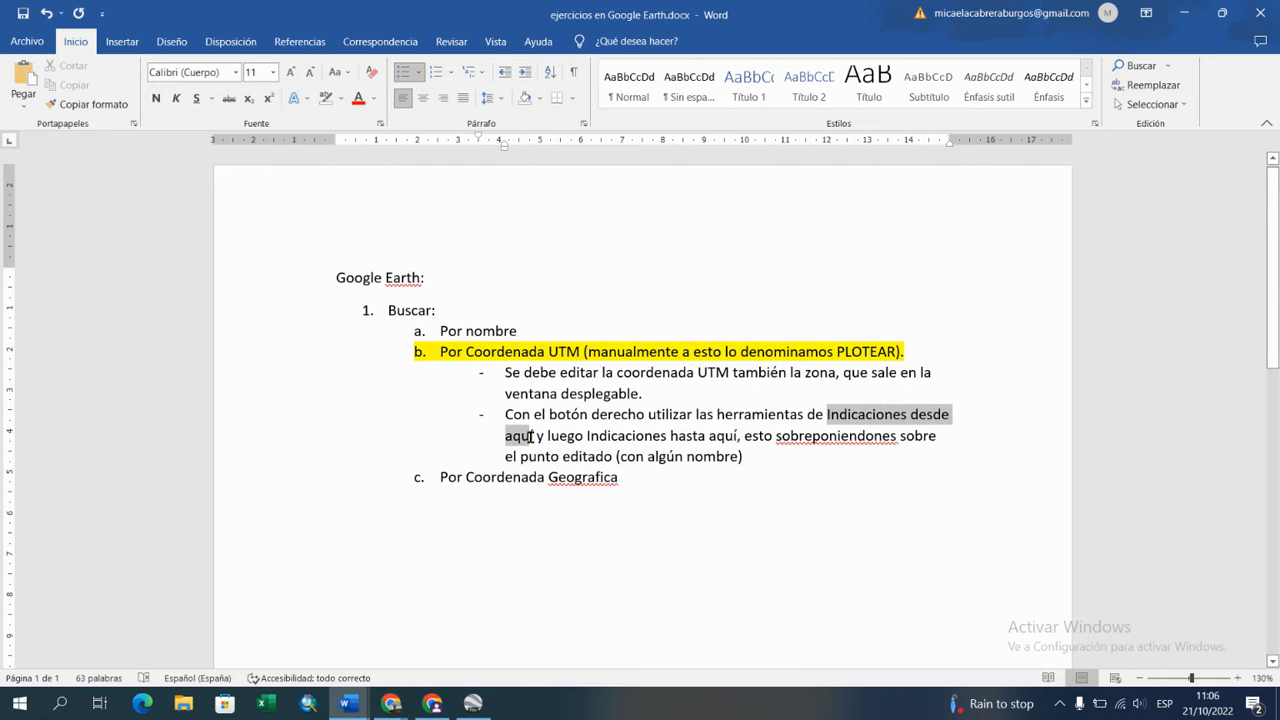
left_click(340, 98)
left_click(354, 118)
left_click(562, 438)
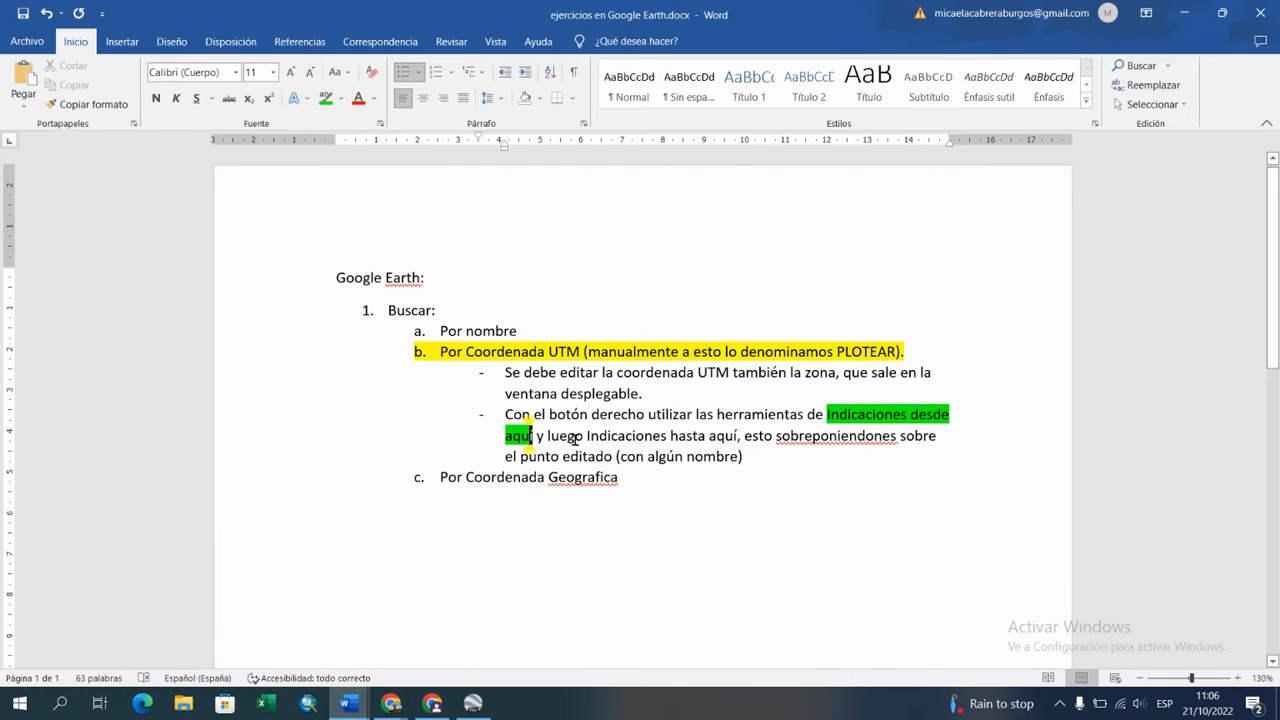
left_click_drag(588, 437, 738, 437)
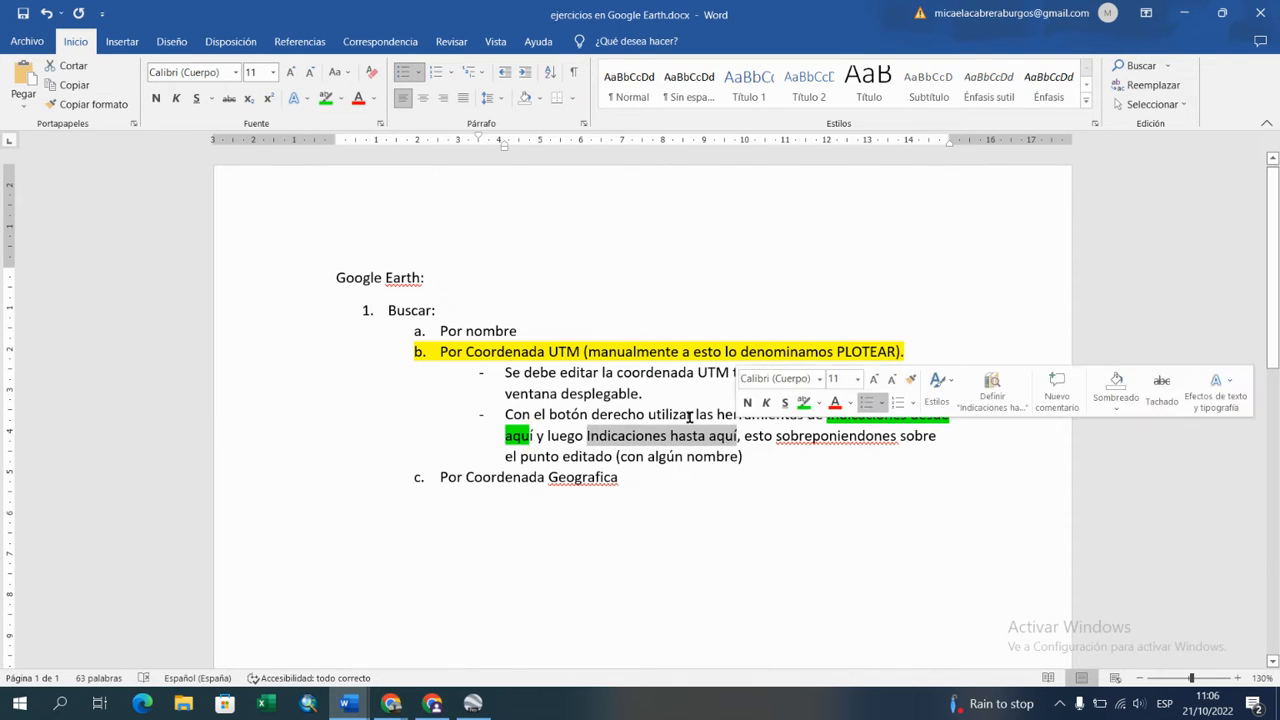
left_click(326, 98)
left_click(740, 437)
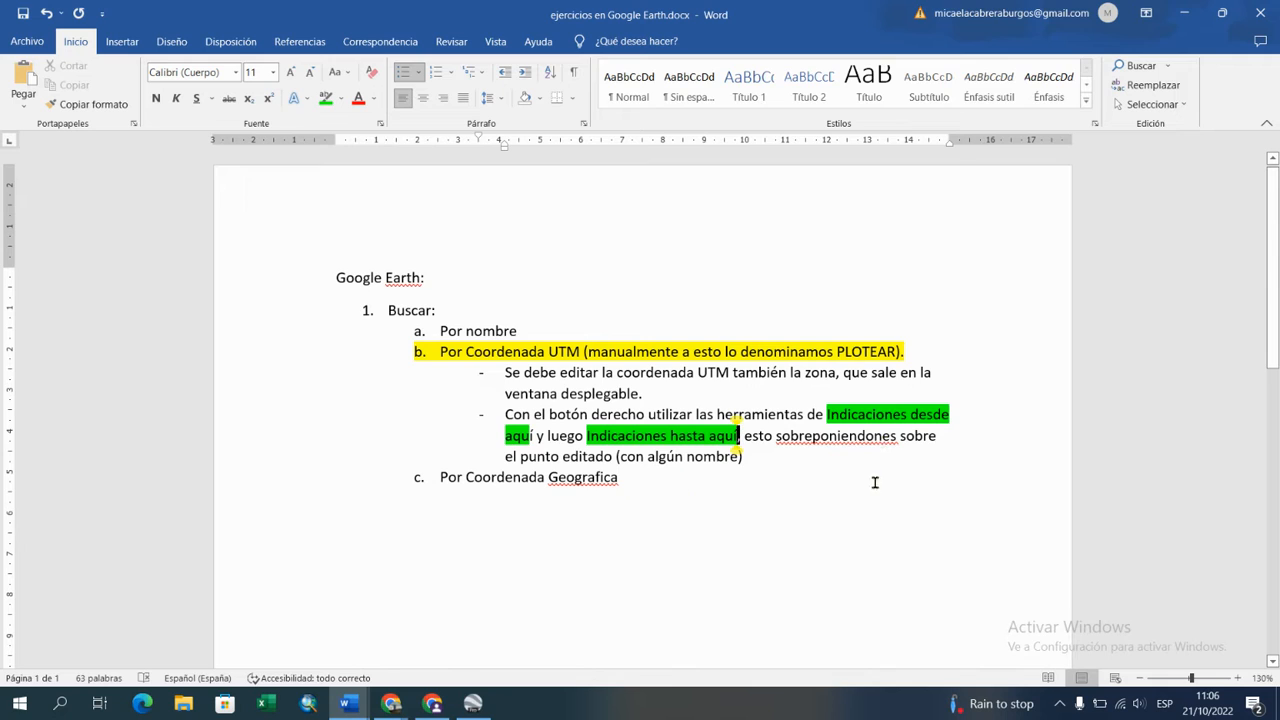
right_click(838, 437)
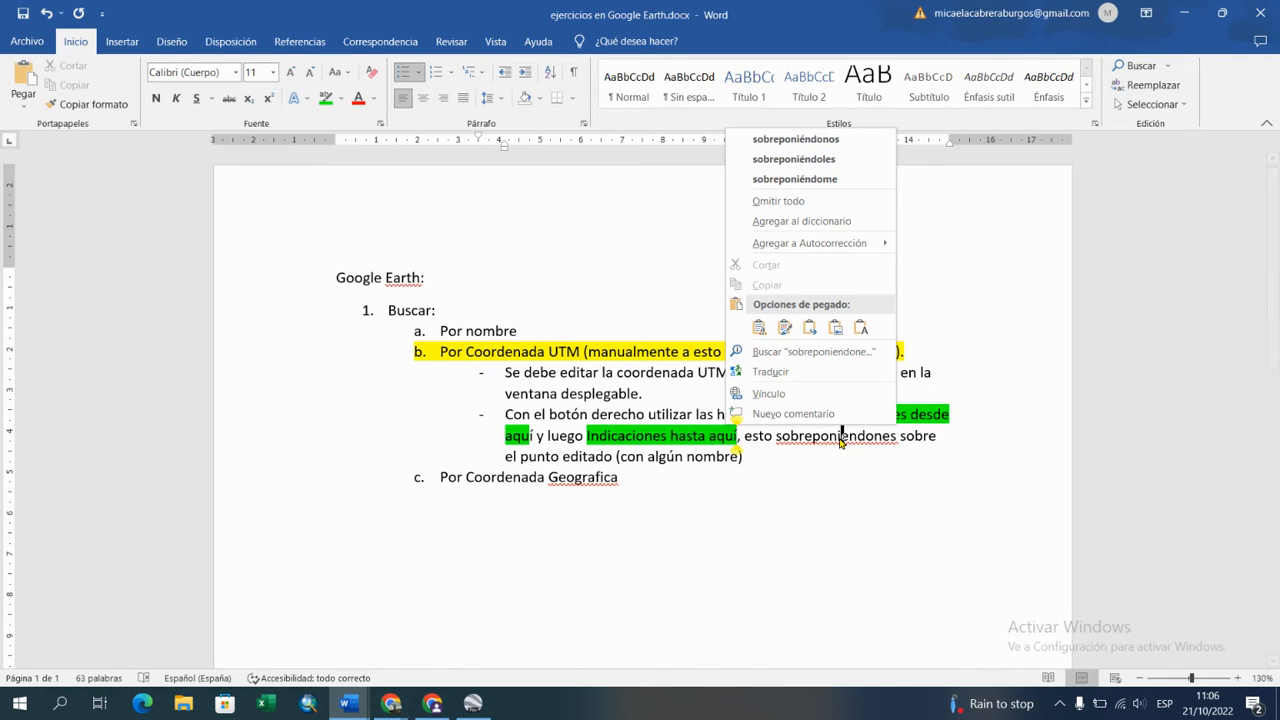
left_click(800, 140)
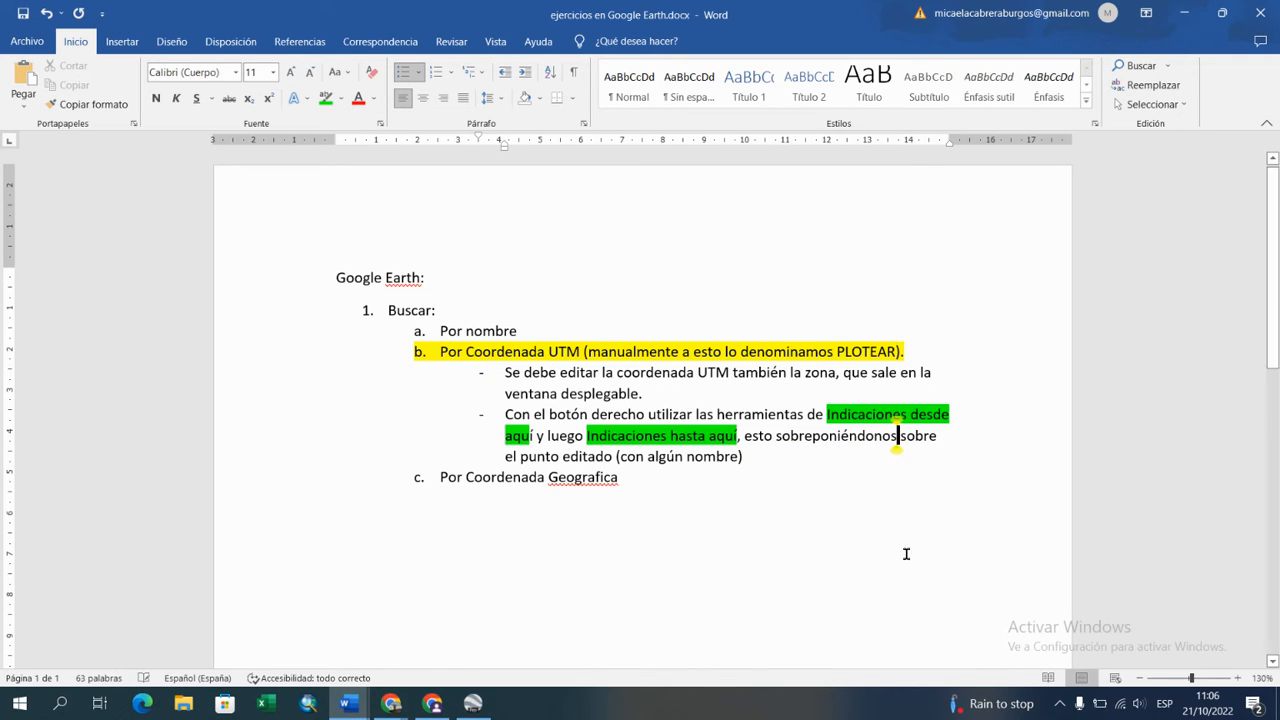
Step: Switch to Google Earth Pro and get directions from and to the cochabamba placemark
left_click(473, 703)
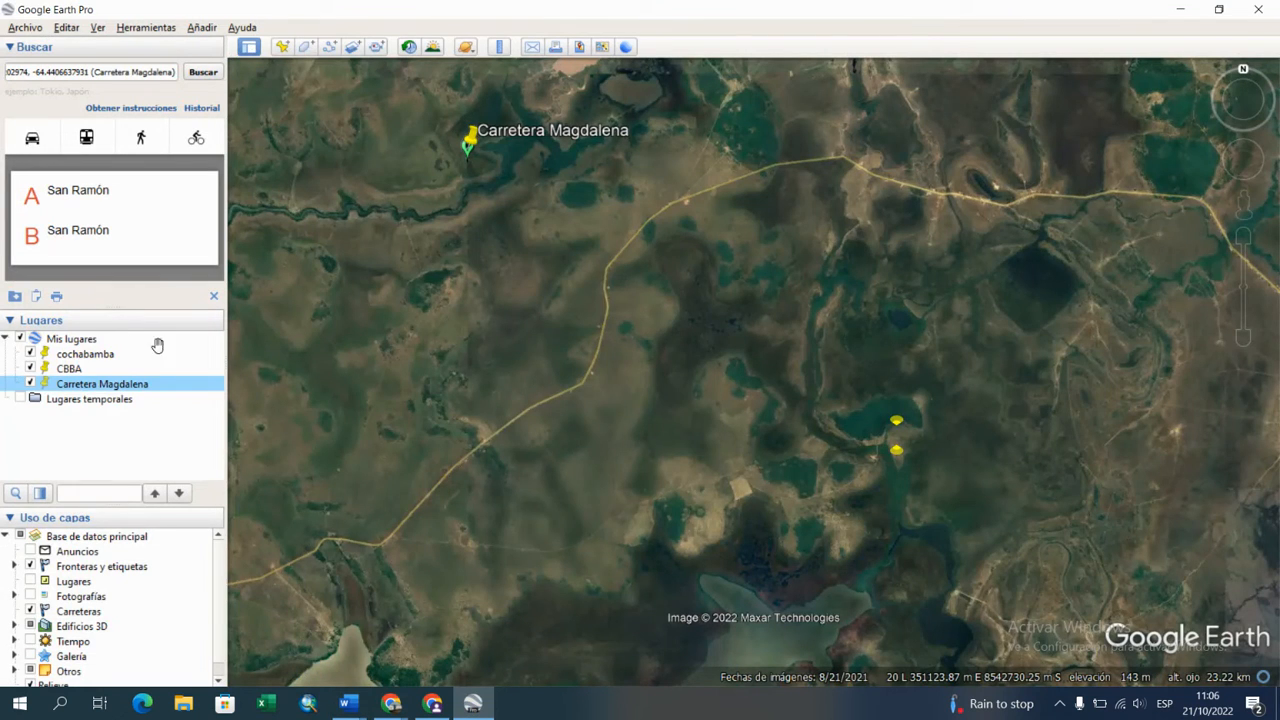
left_click(86, 355)
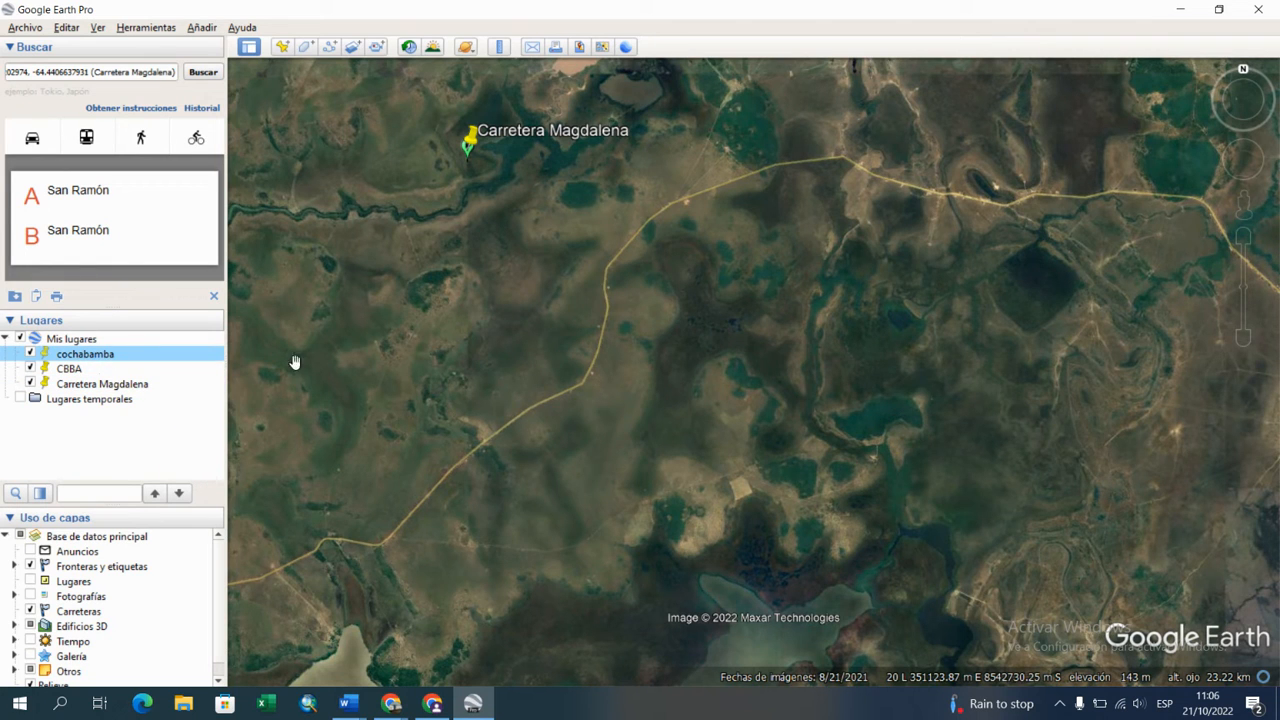
right_click(90, 356)
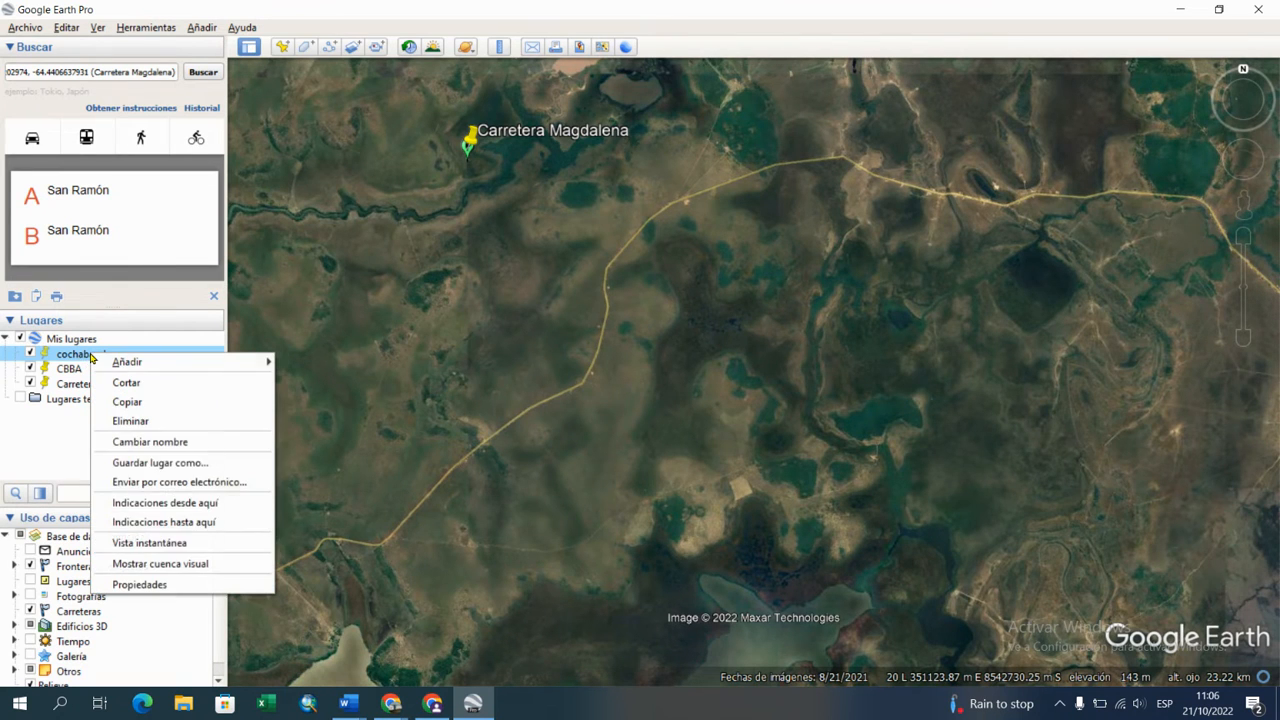
left_click(150, 500)
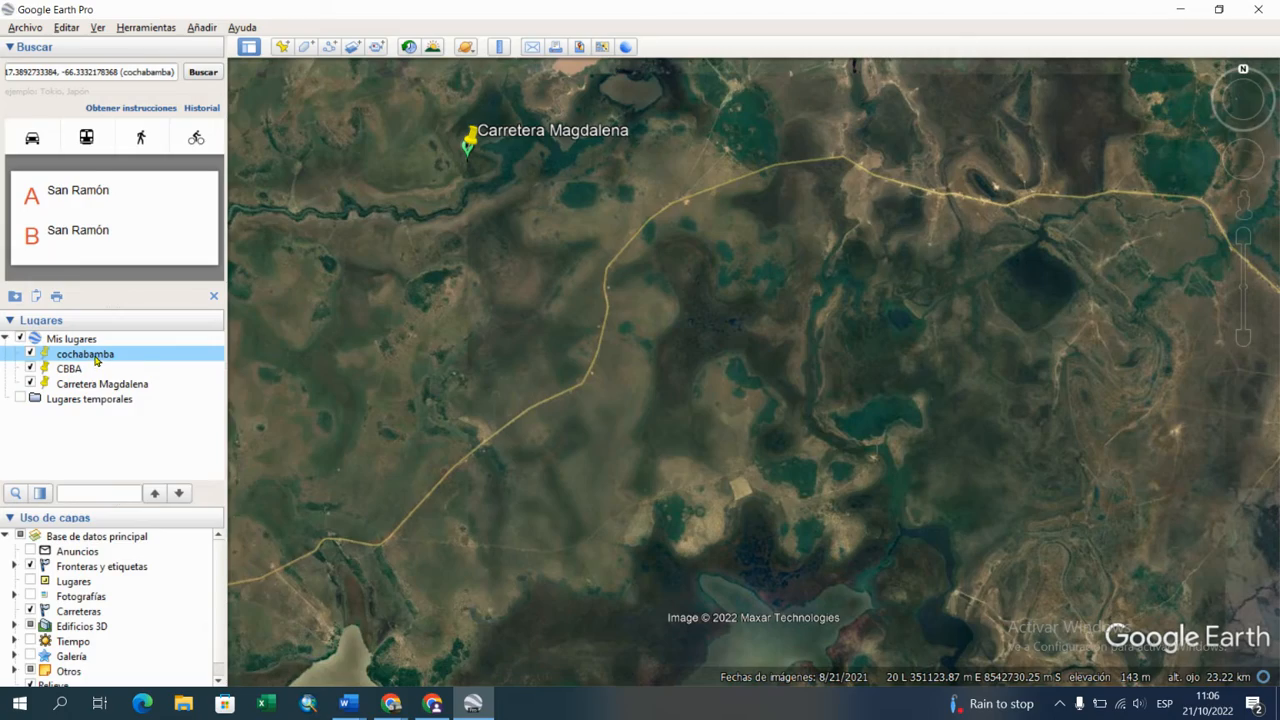
right_click(97, 361)
left_click(210, 528)
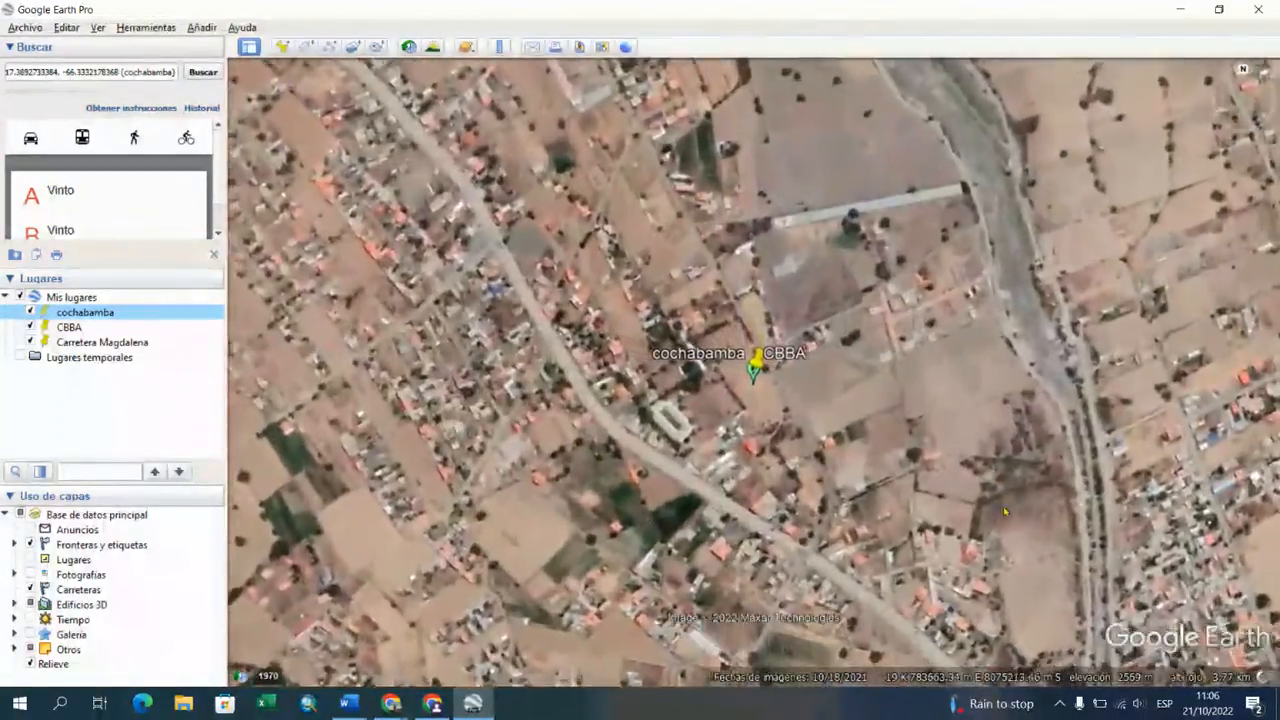
Step: Examine the area around the cochabamba placemark and review its name, zone and UTM coordinates in its properties
scroll(849, 455, "down", 6)
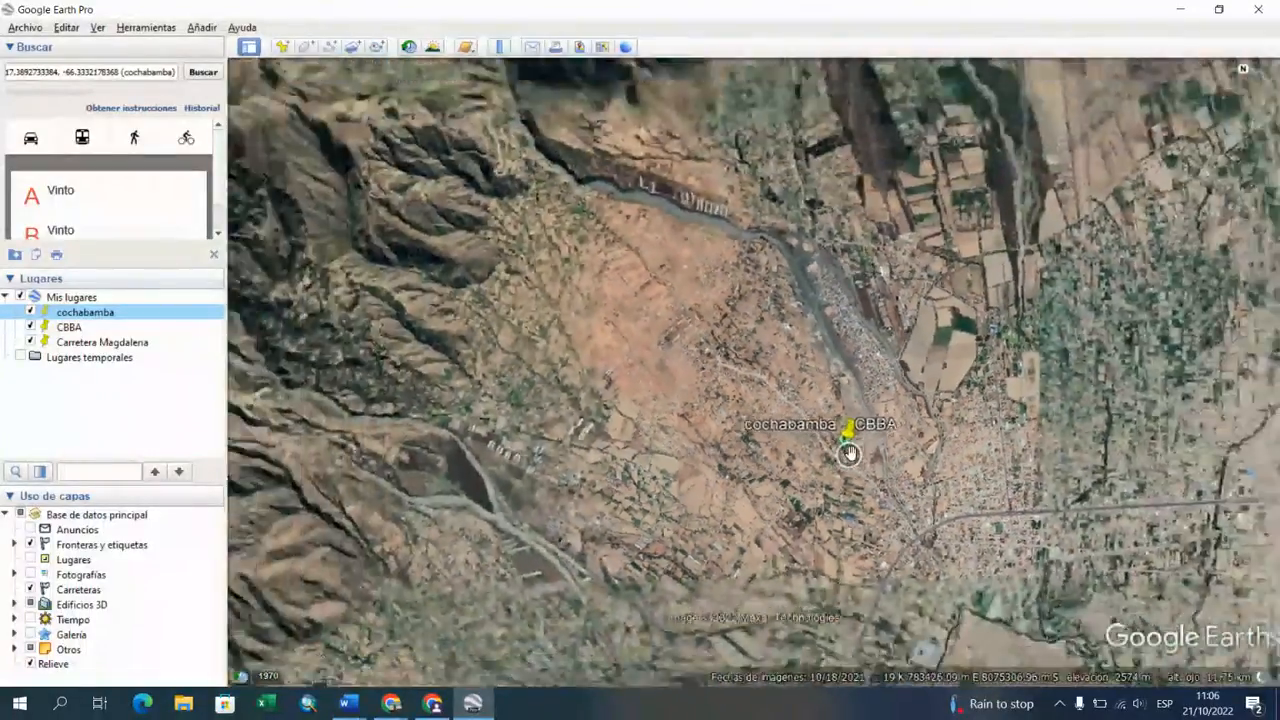
scroll(849, 453, "down", 6)
left_click_drag(800, 523, 568, 366)
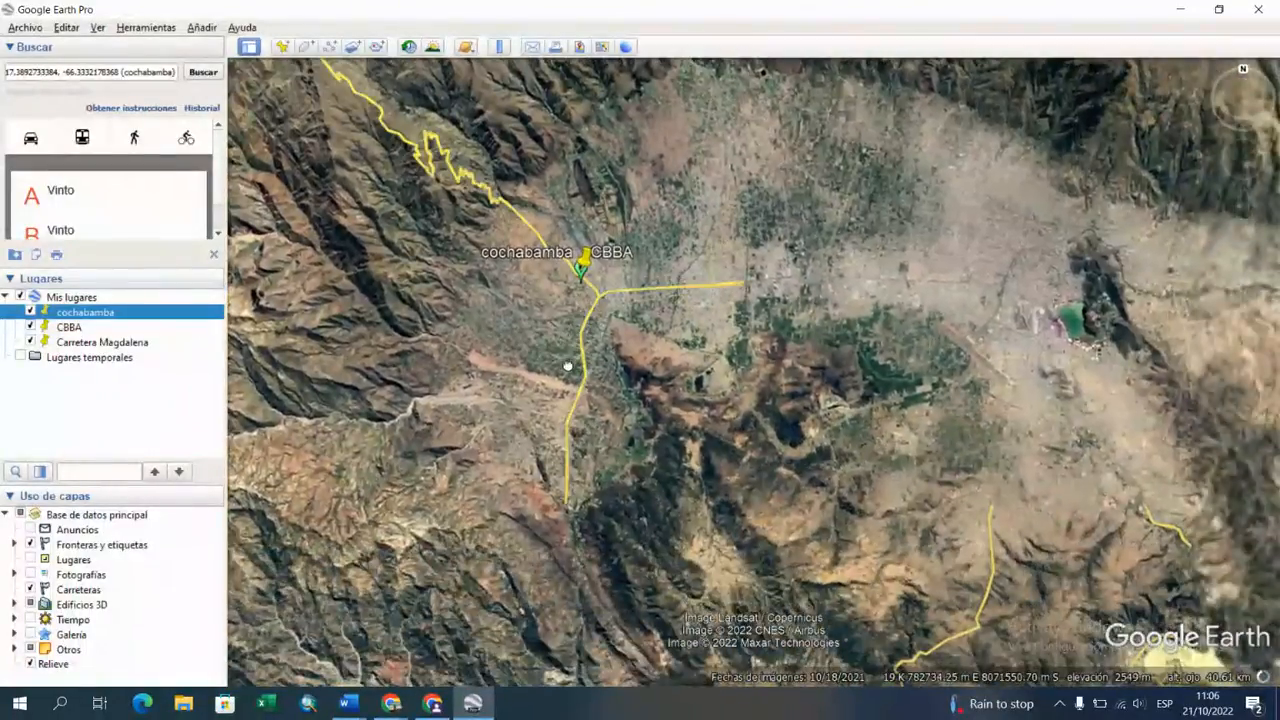
right_click(82, 310)
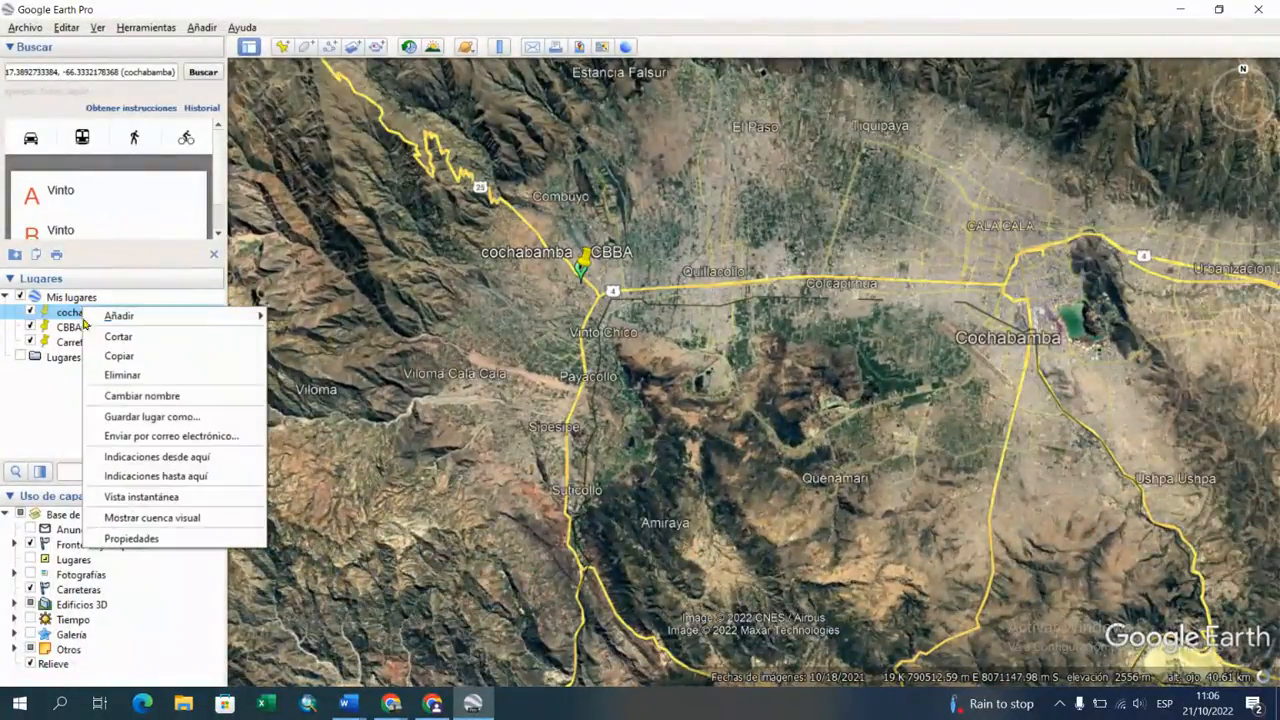
left_click(133, 539)
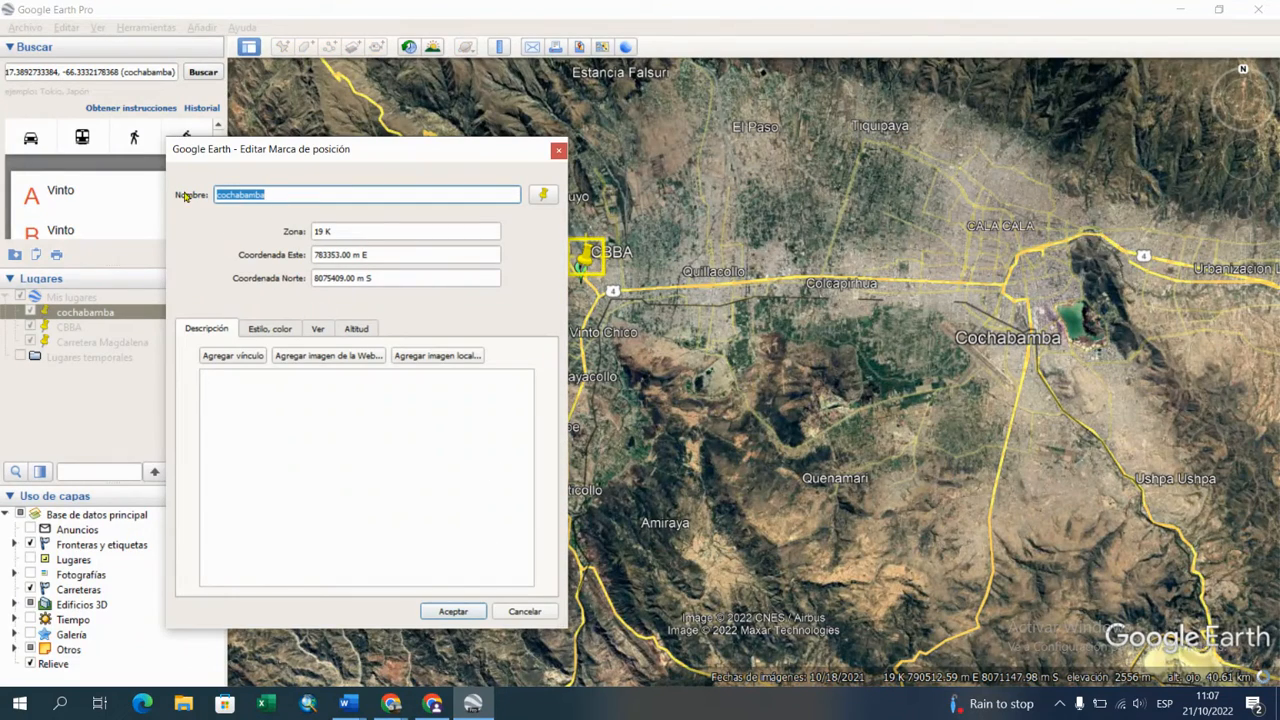
left_click(559, 150)
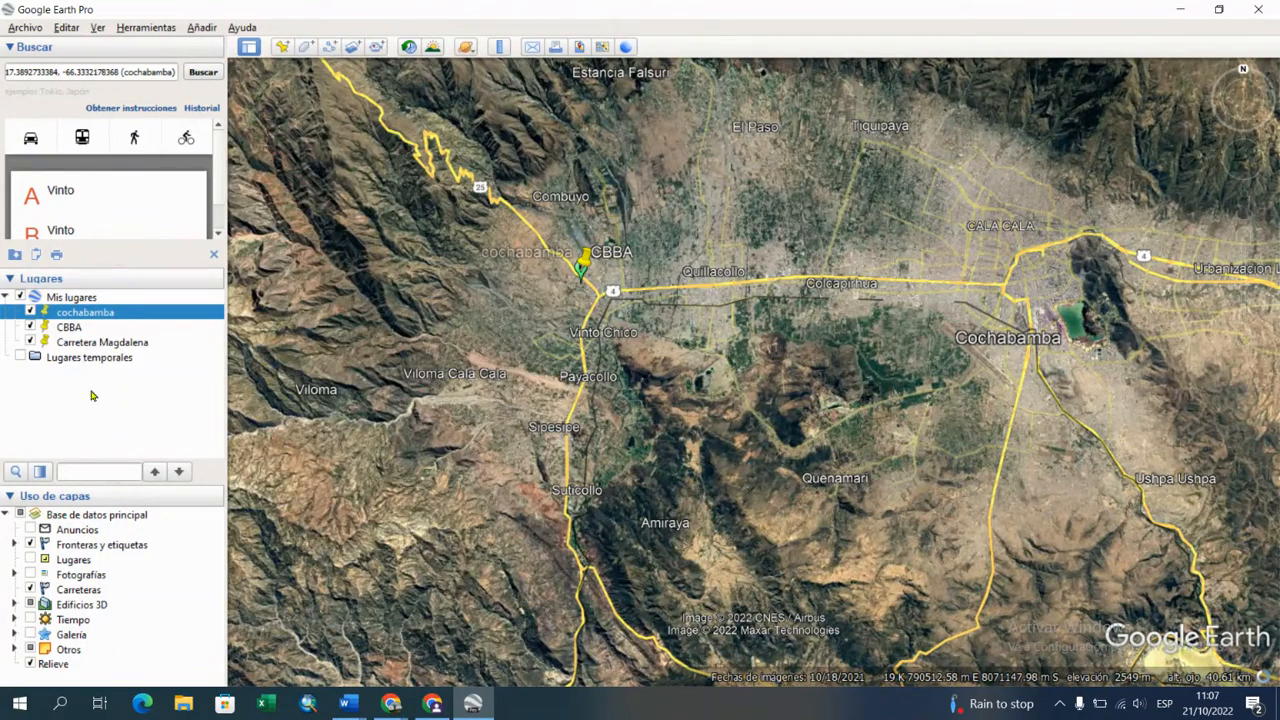
right_click(113, 314)
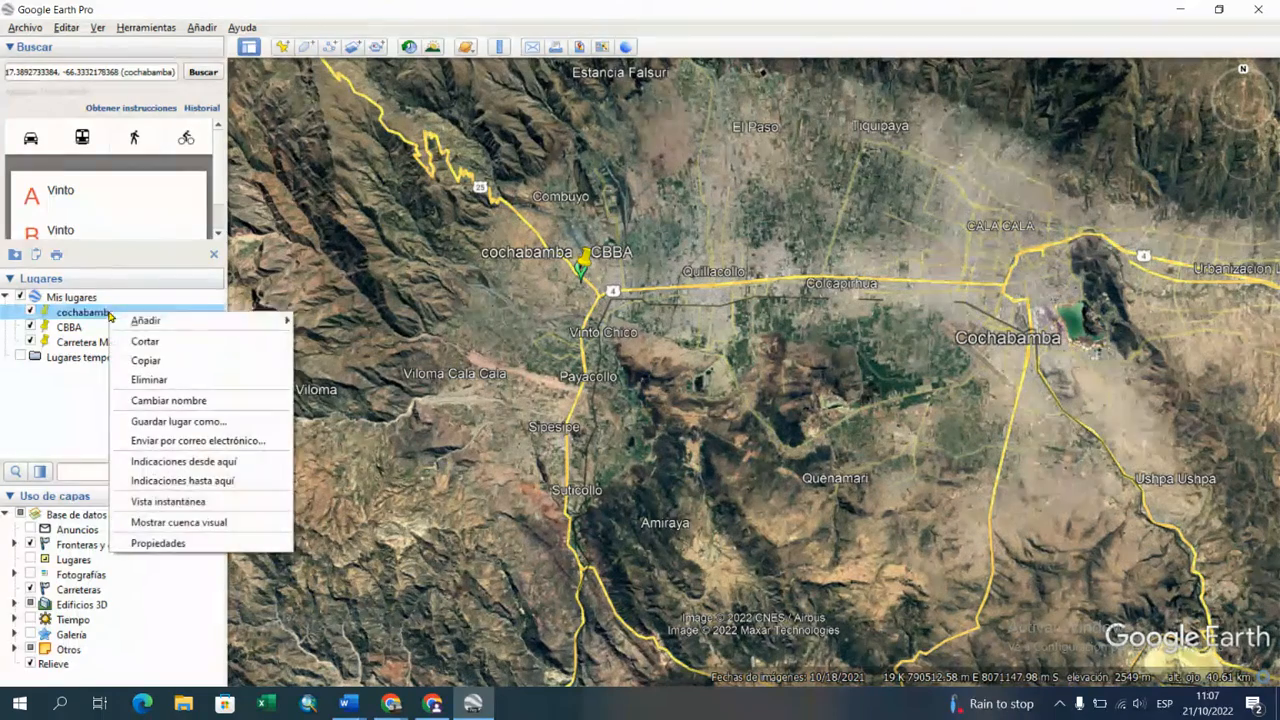
left_click(133, 540)
left_click(357, 584)
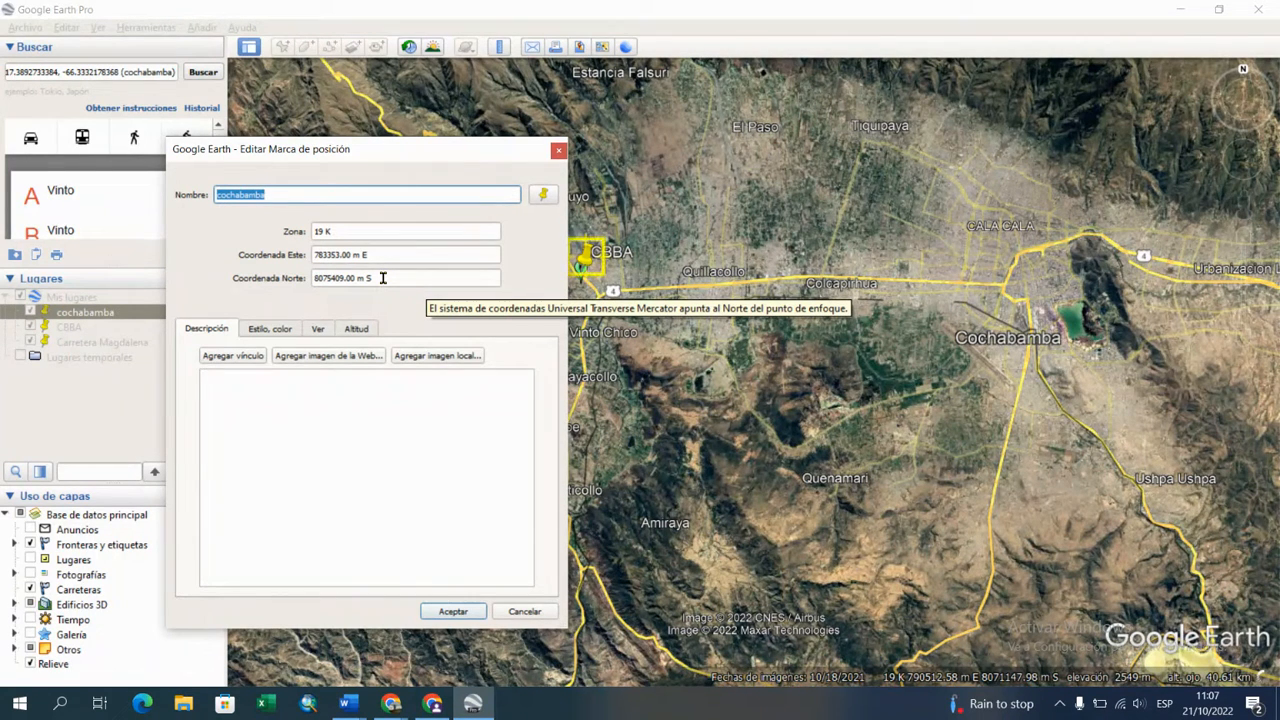
left_click(474, 617)
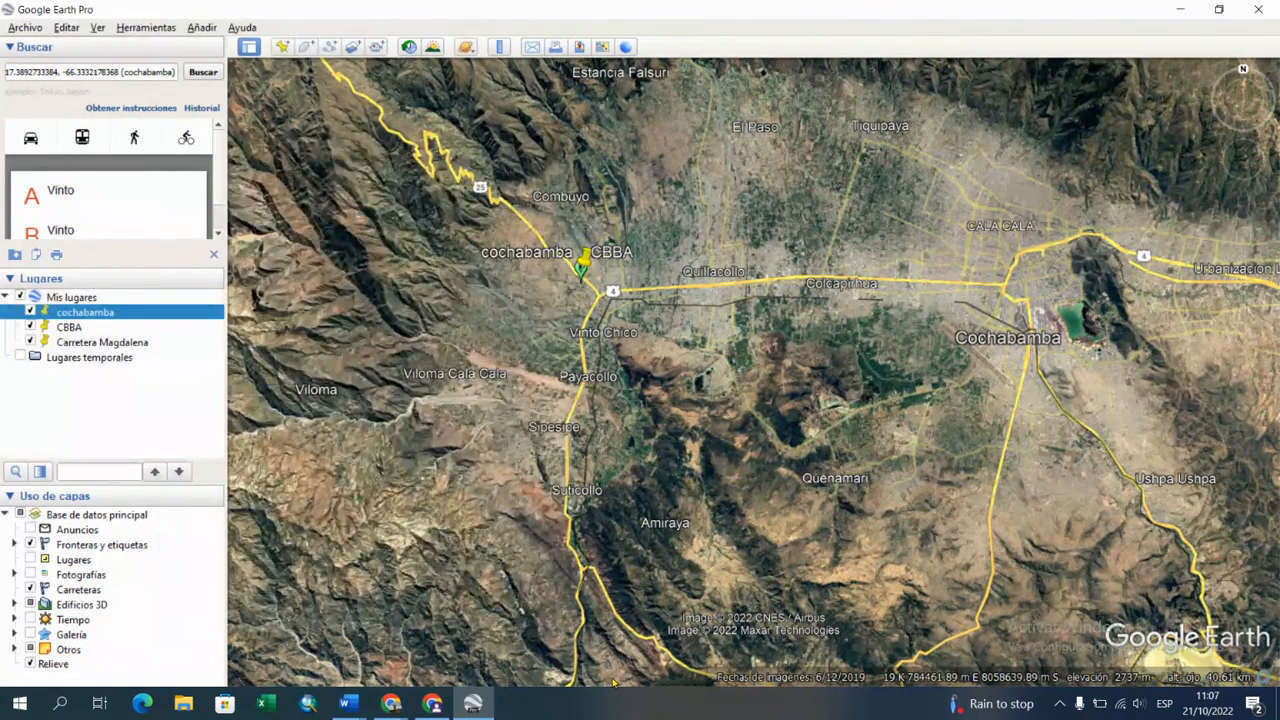
Step: Return to the Word document ejercicios en Google Earth.docx and highlight item c, "Por Coordenada Geografica", in yellow
mouse_move(346, 703)
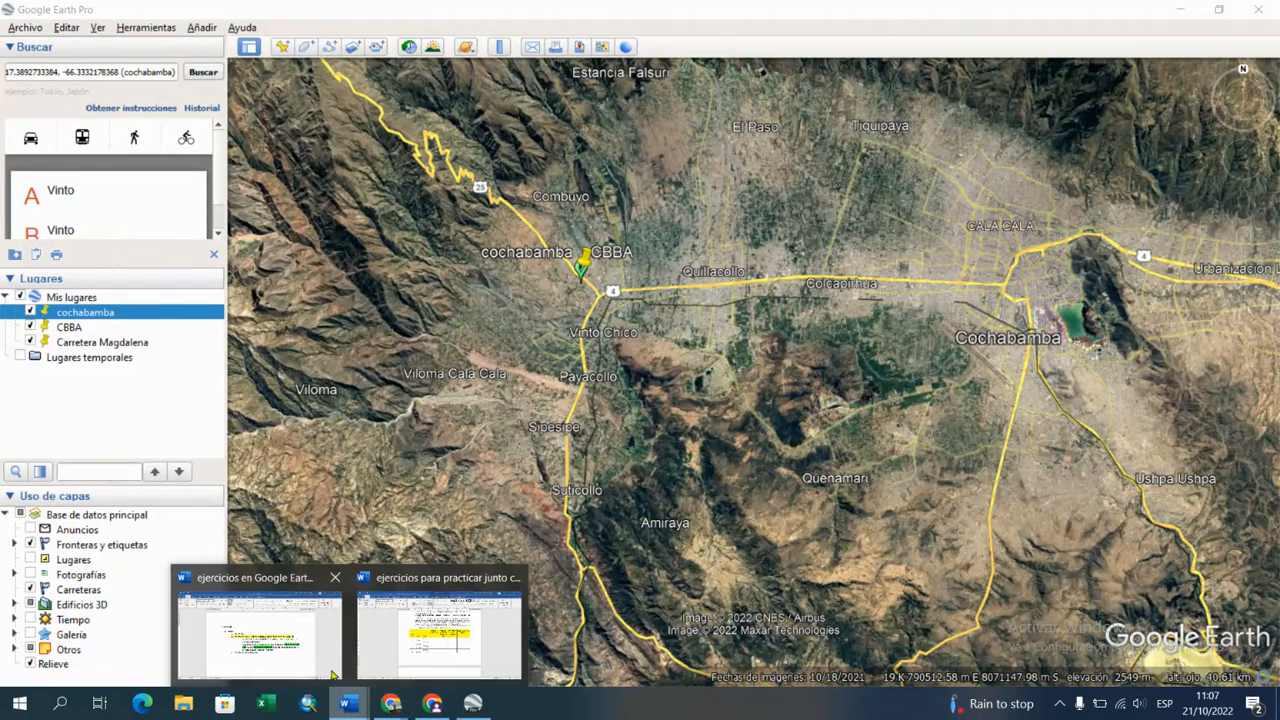
left_click(322, 625)
left_click_drag(442, 477, 640, 476)
left_click(620, 477)
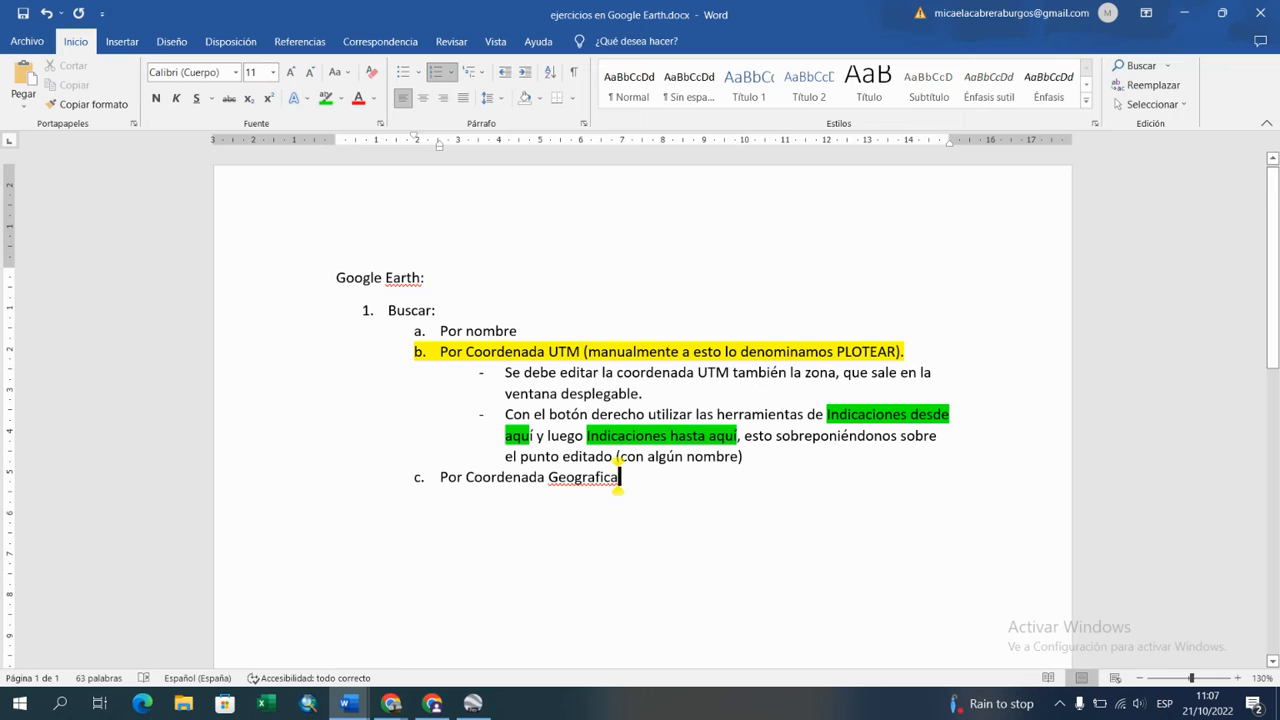
left_click(442, 477)
left_click(620, 477, "shift")
left_click(341, 98)
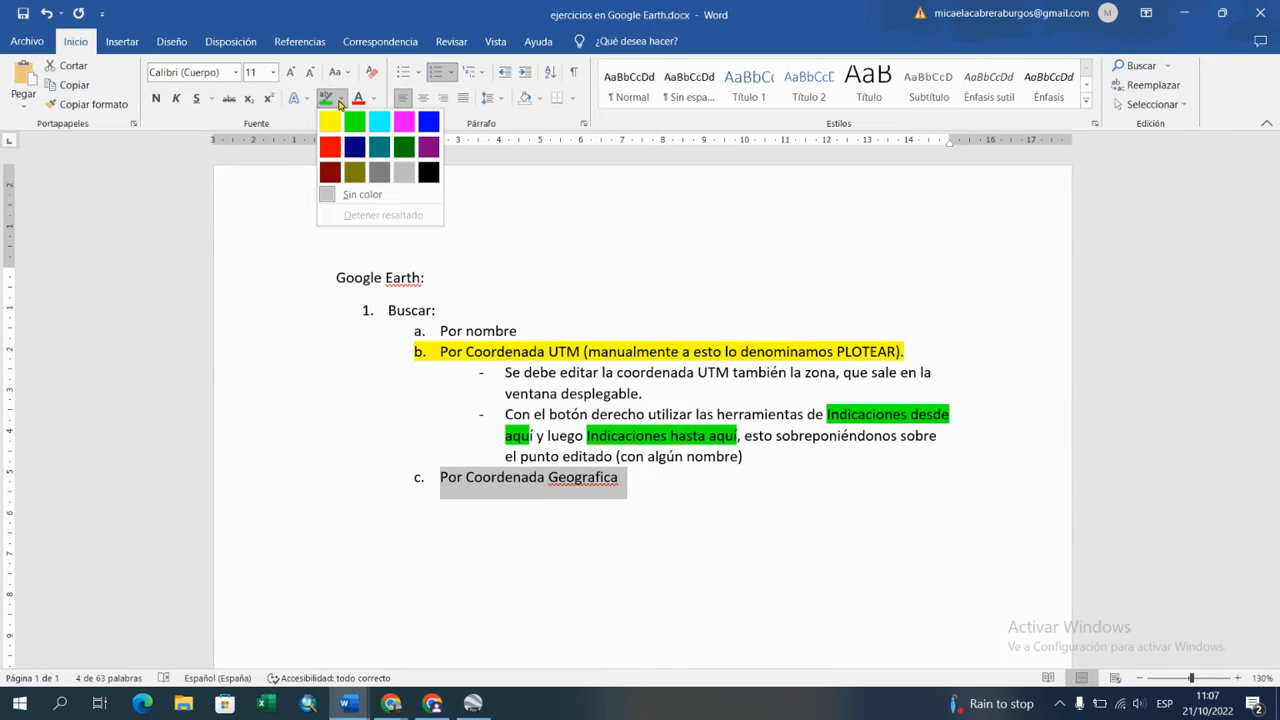
left_click(328, 122)
left_click(620, 477)
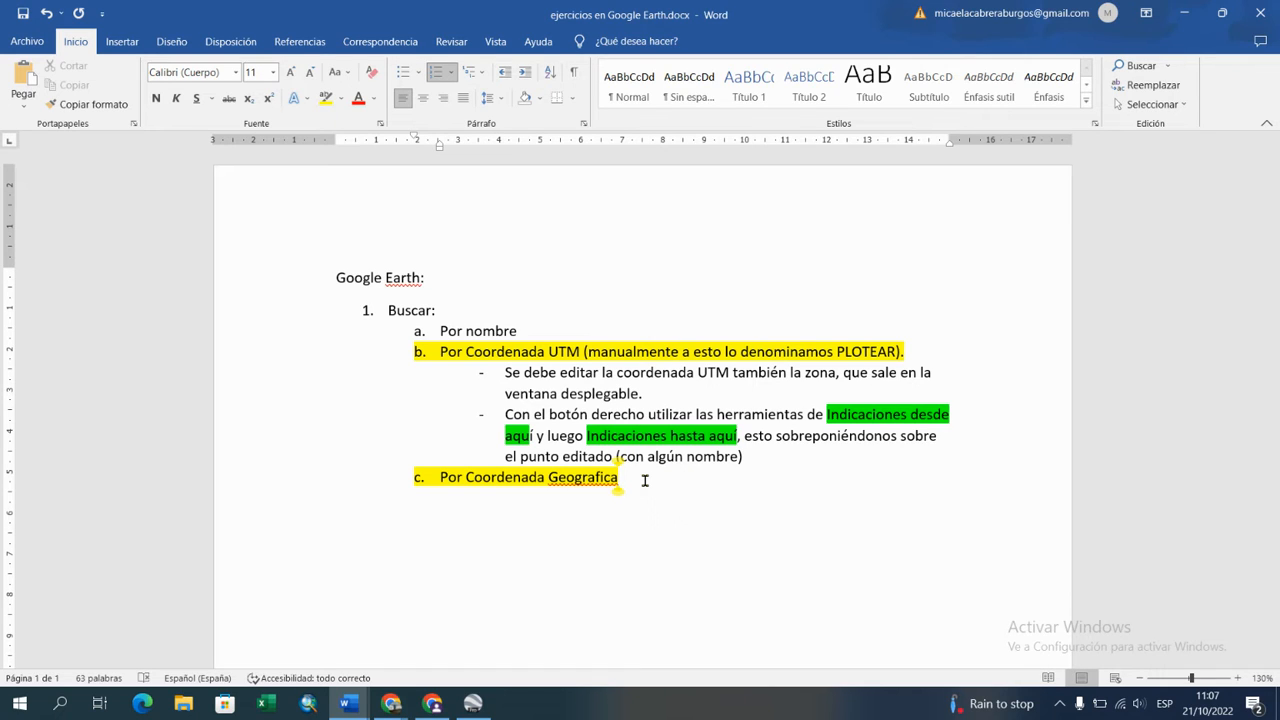
Step: Add a colon after "Por Coordenada Geografica", start an unnumbered line below it and set the highlight colour to none
type(":")
key("Return")
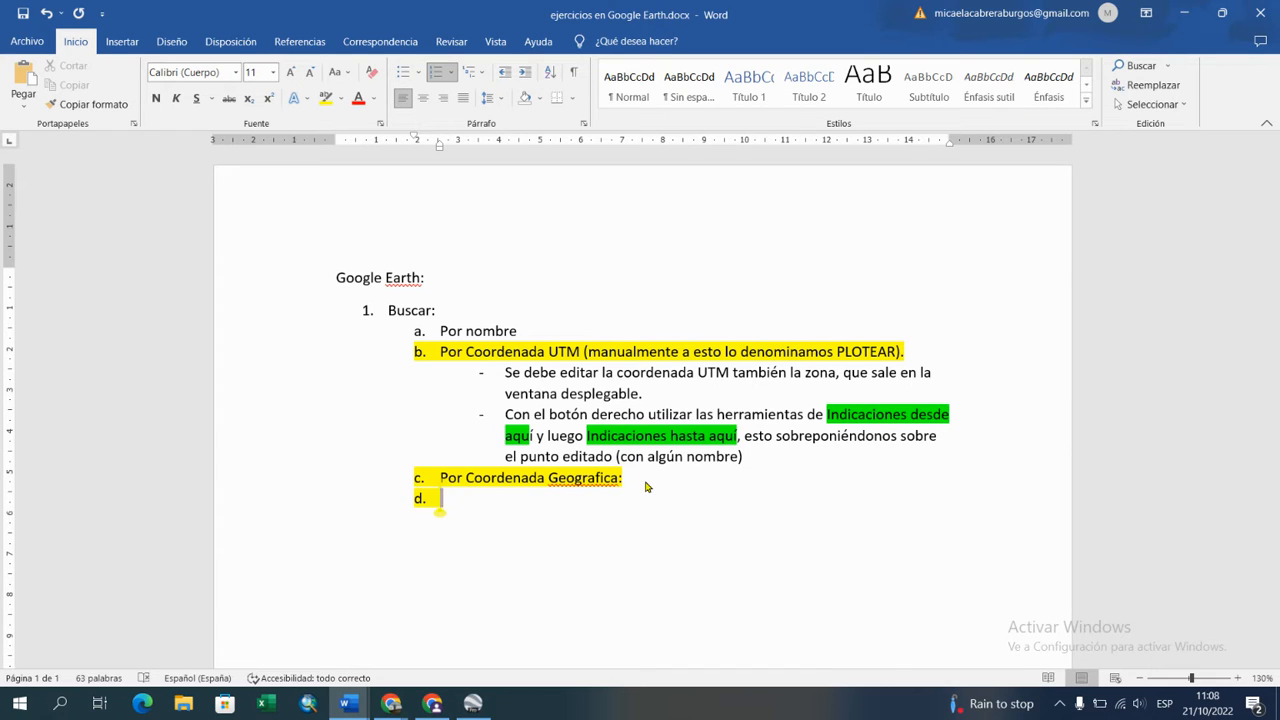
key("shift+Tab")
key("BackSpace")
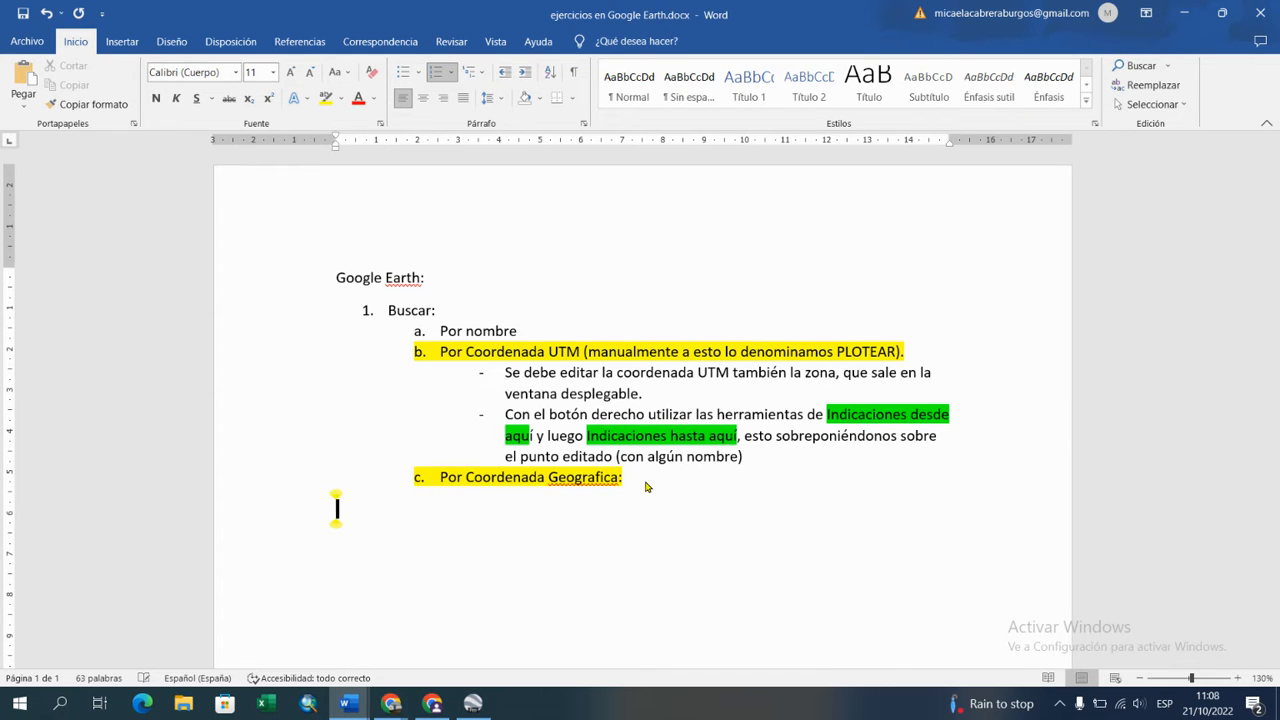
left_click(341, 98)
left_click(348, 191)
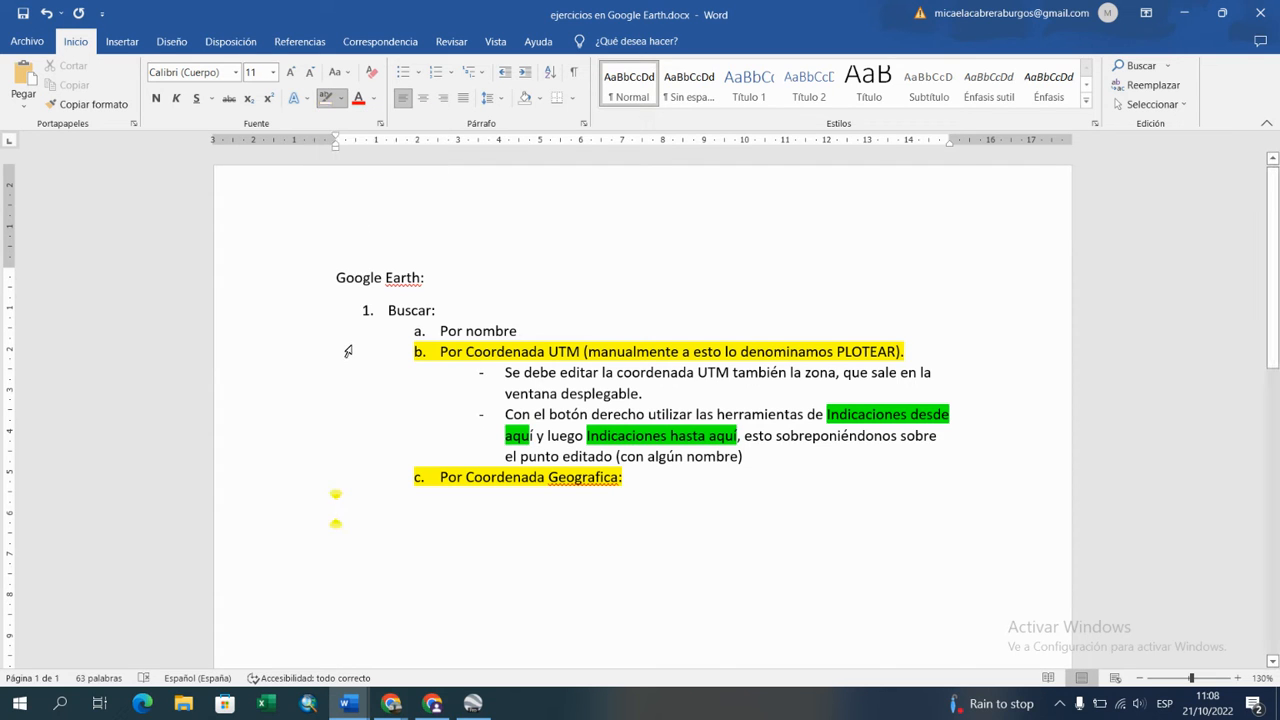
left_click(348, 351)
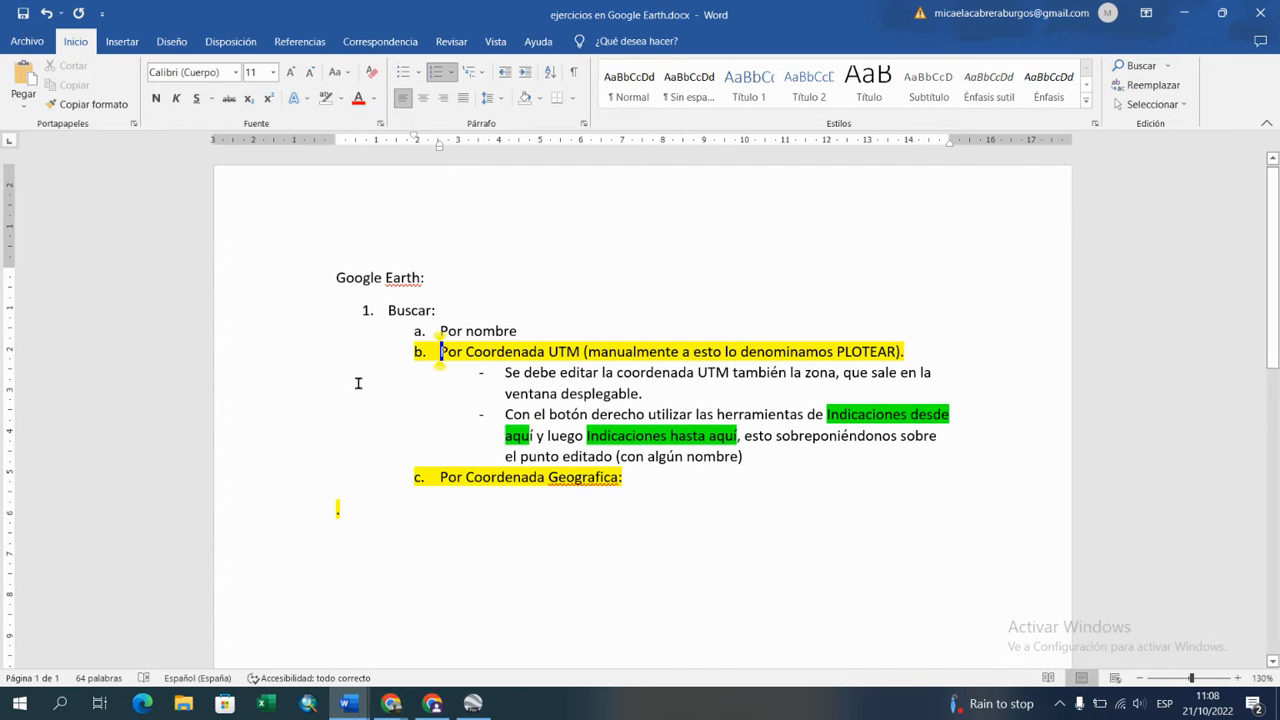
Step: Switch to Google Earth Pro and clear the old coordinates from the place search
left_click(477, 706)
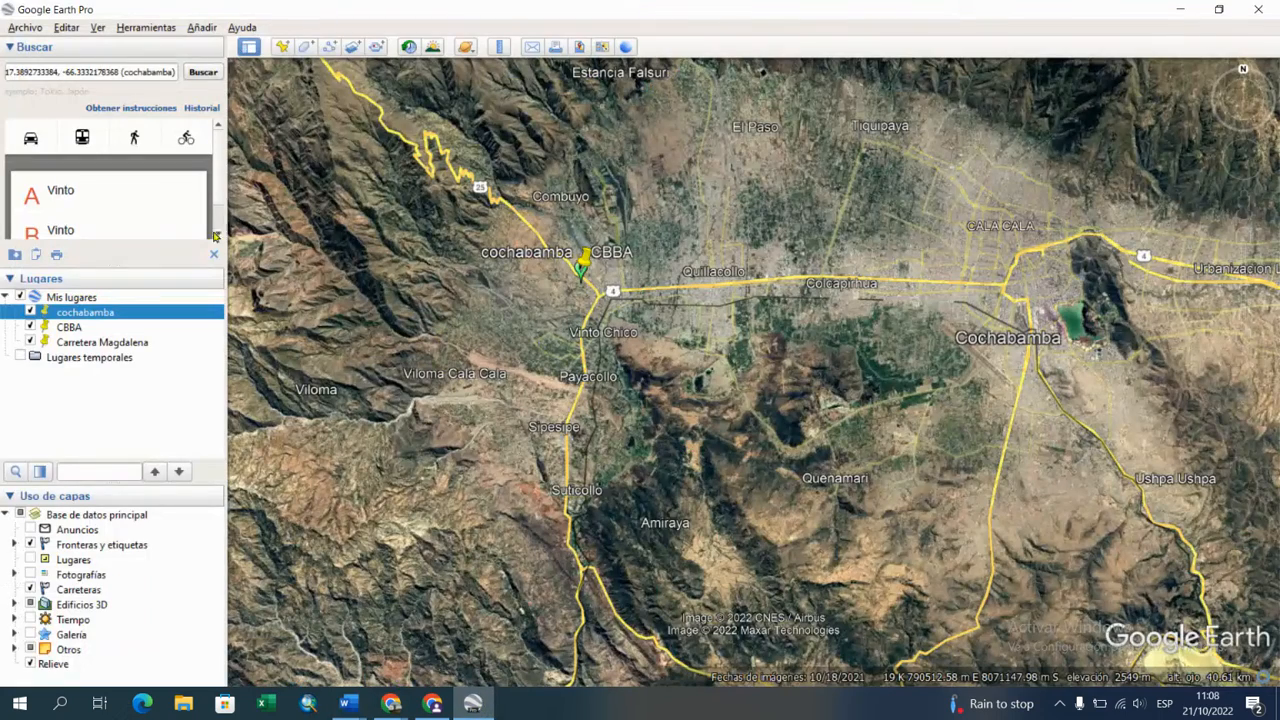
left_click(156, 71)
triple_click(156, 71)
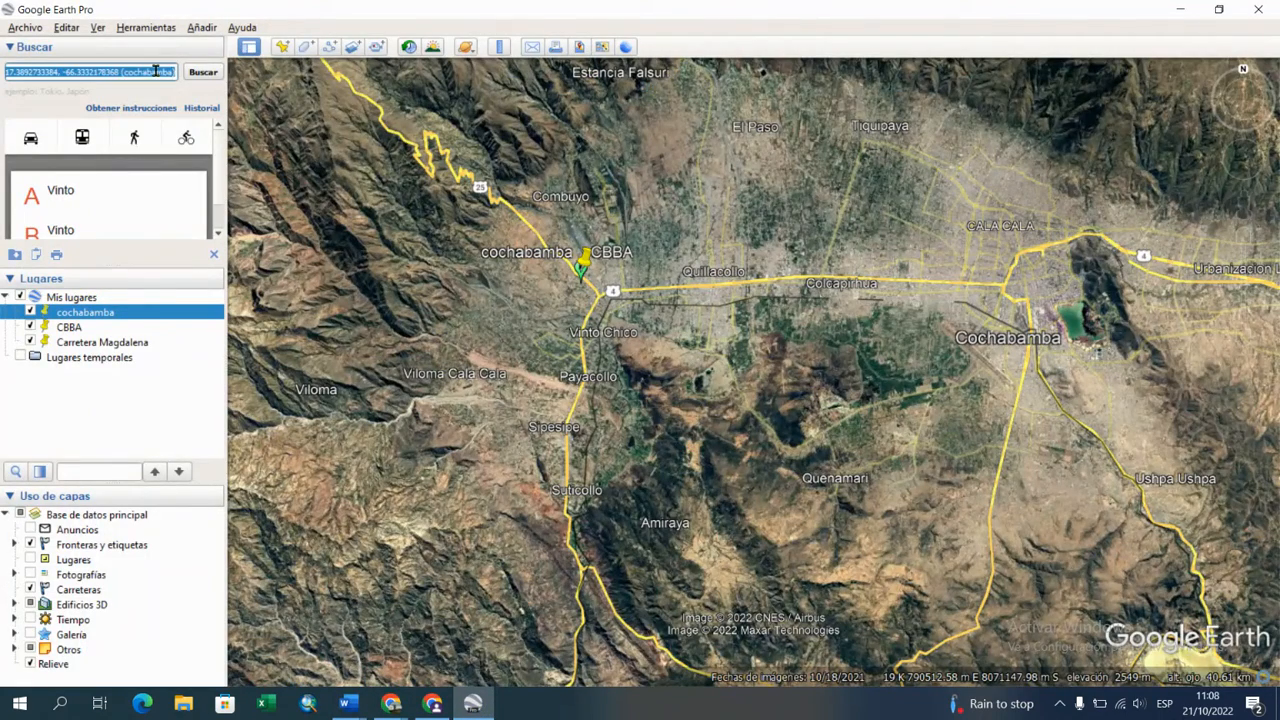
key("BackSpace")
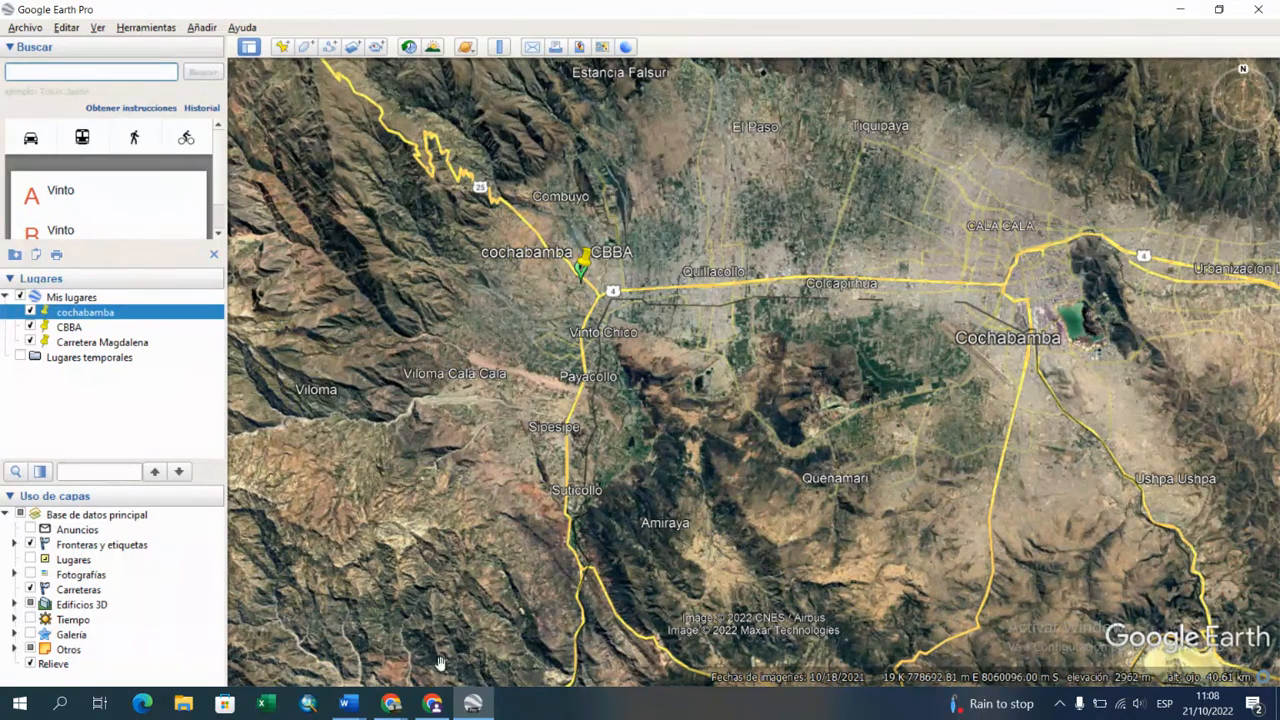
Step: Switch to the Chrome window with the screen recorder and search Google for "seul" in the new tab
mouse_move(390, 705)
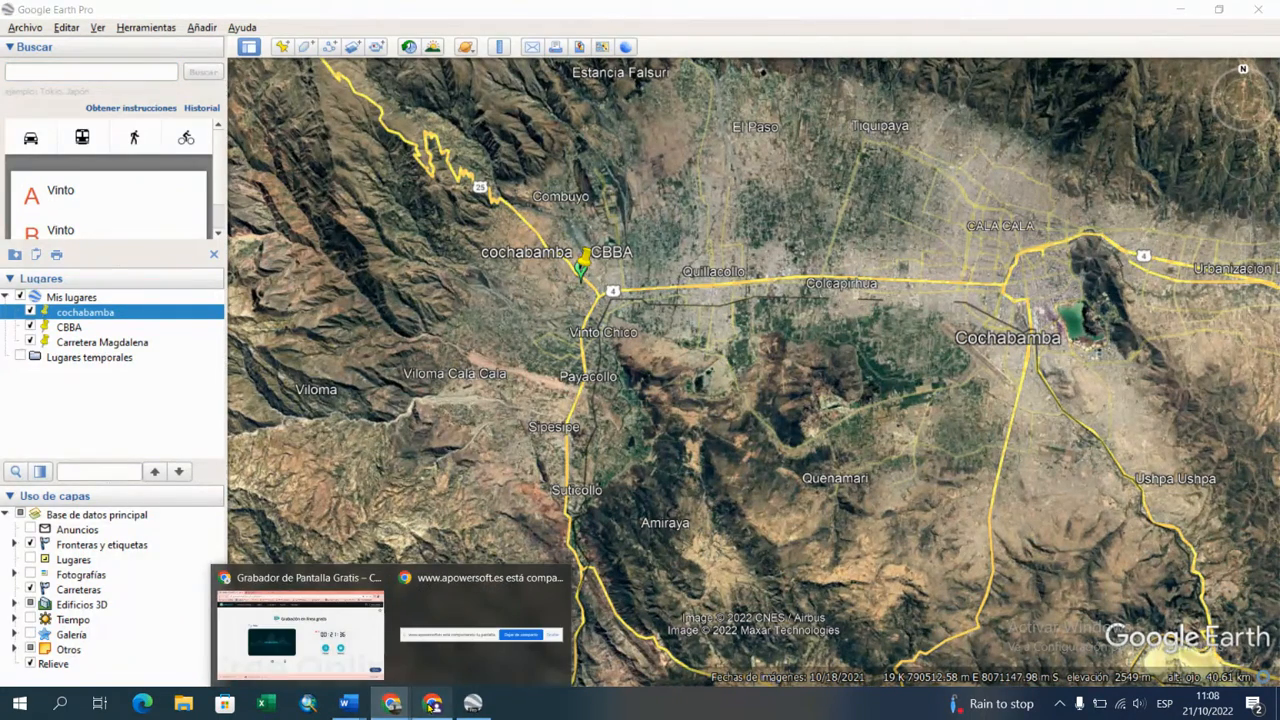
left_click(432, 703)
mouse_move(390, 705)
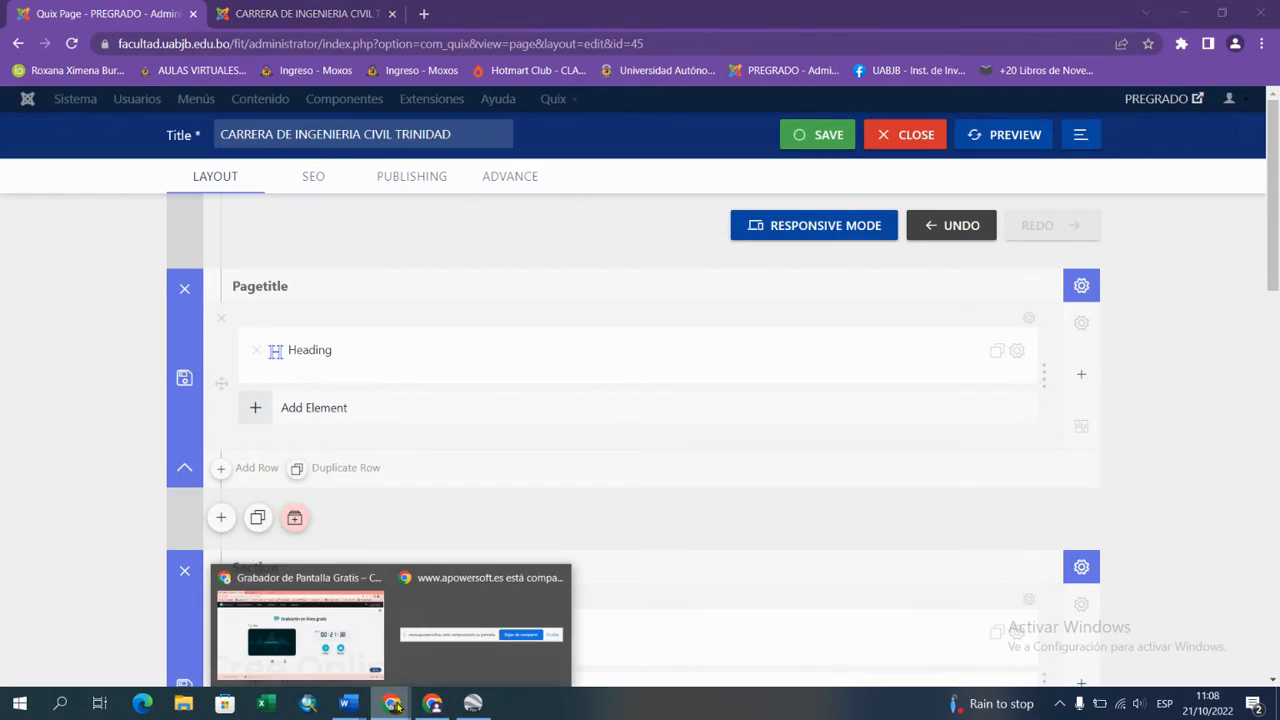
left_click(326, 587)
left_click(266, 14)
left_click(517, 350)
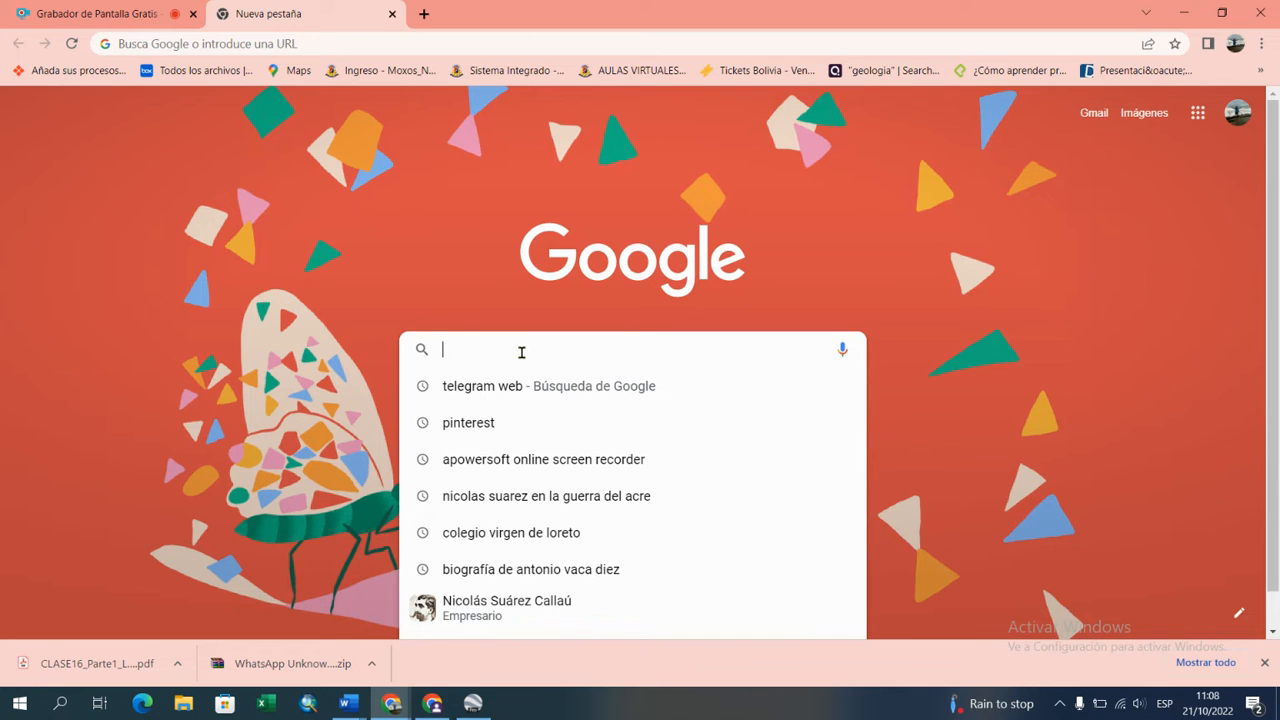
type("seul")
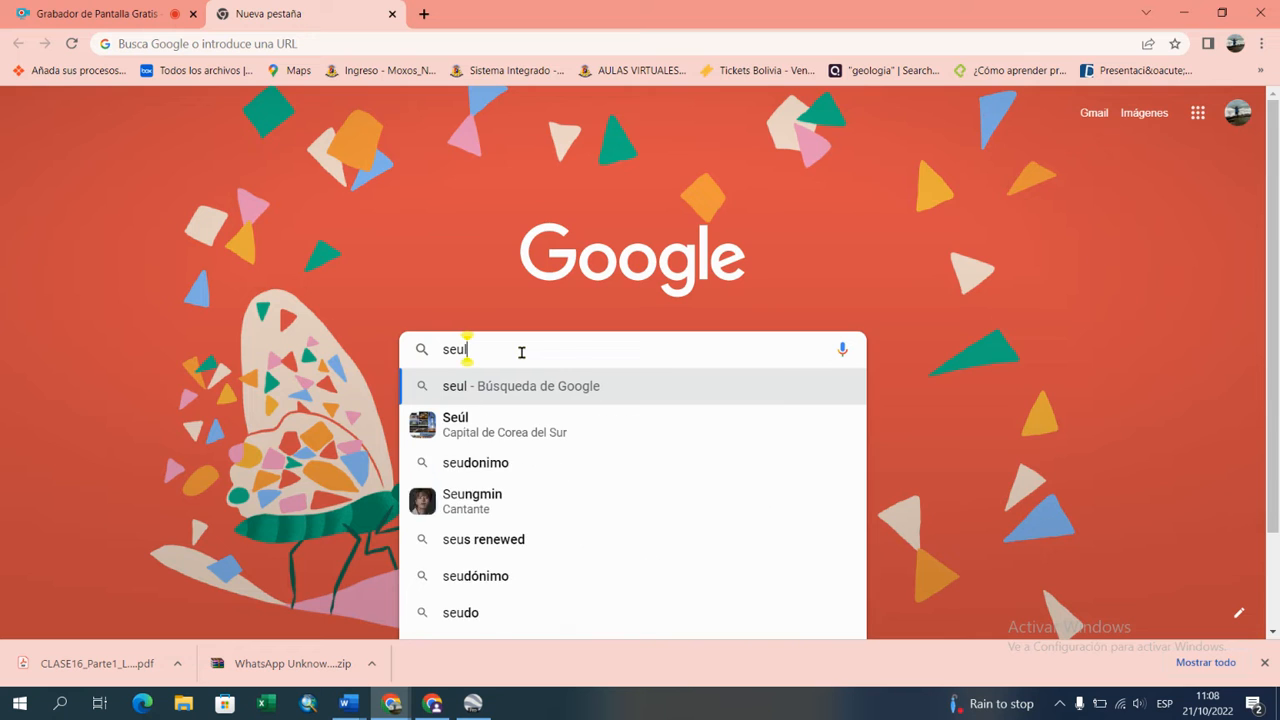
key("Return")
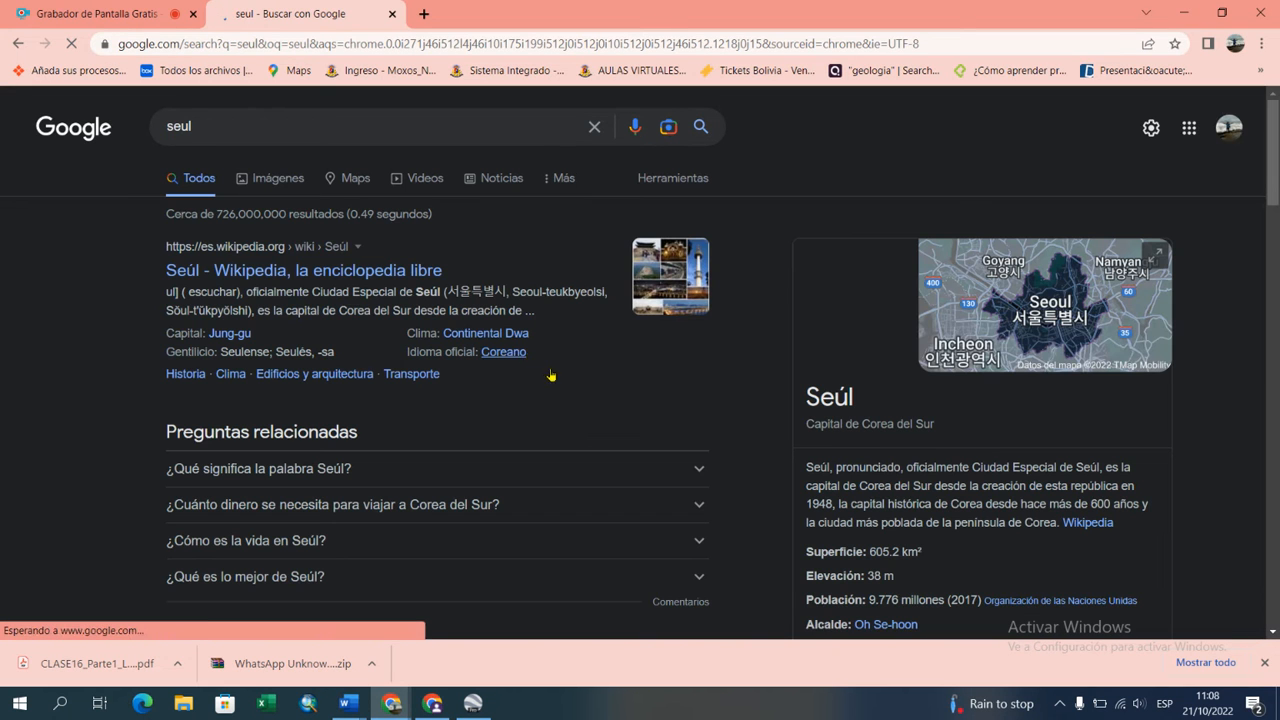
Step: Look through the search results and open the Spanish Wikipedia article on Seúl
scroll(1024, 553, "down", 7)
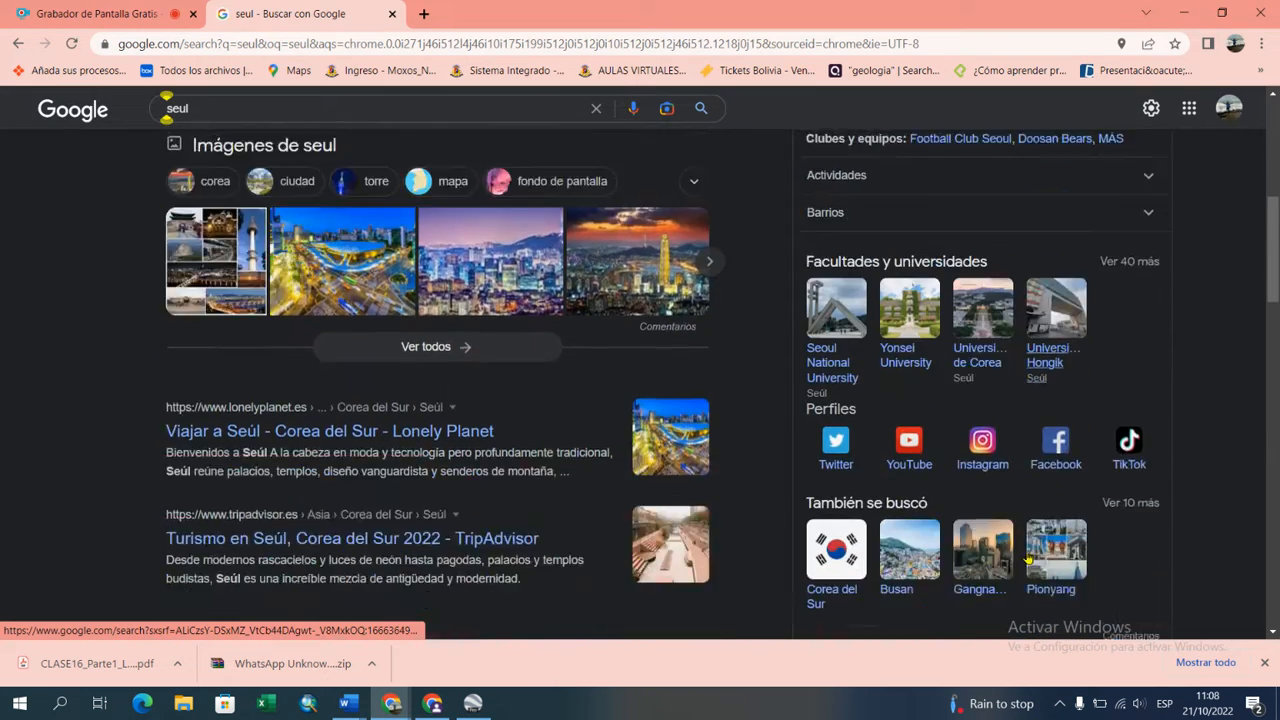
scroll(1027, 558, "up", 3)
scroll(1027, 558, "up", 3)
left_click(330, 190)
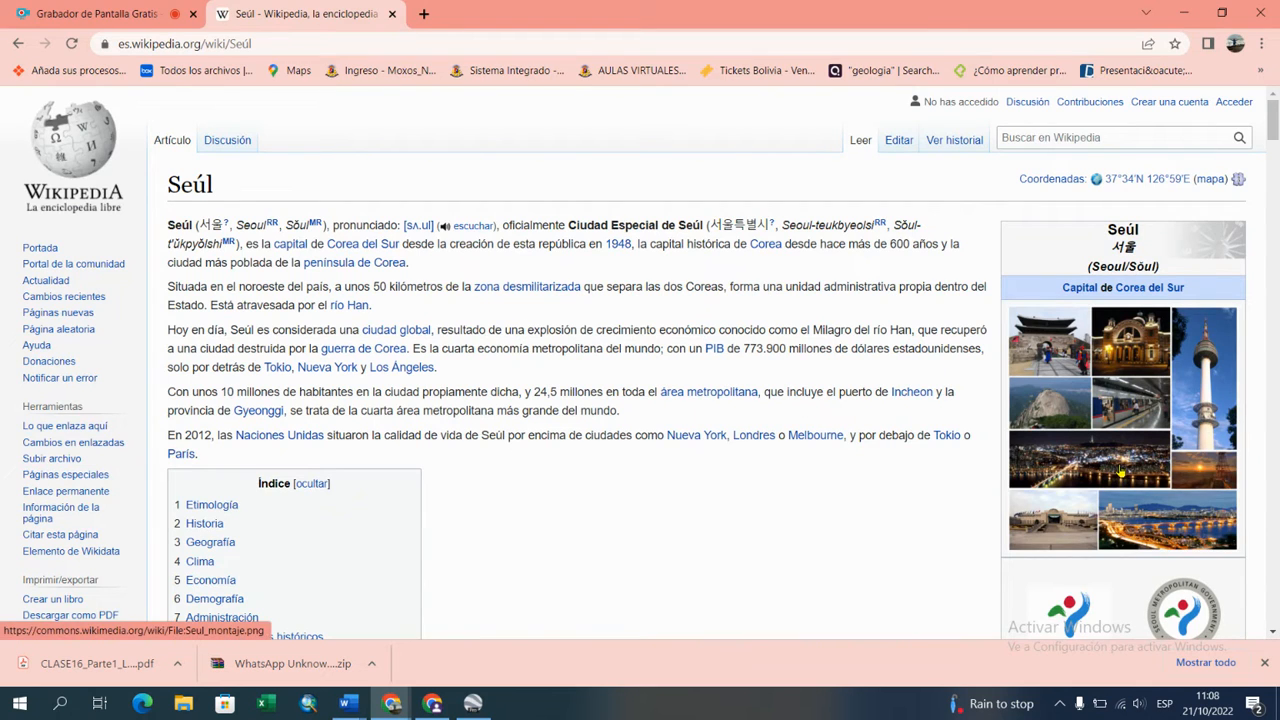
Step: Copy the coordinates 37°34′N 126°59′E from the Seúl article's infobox
scroll(1117, 470, "down", 15)
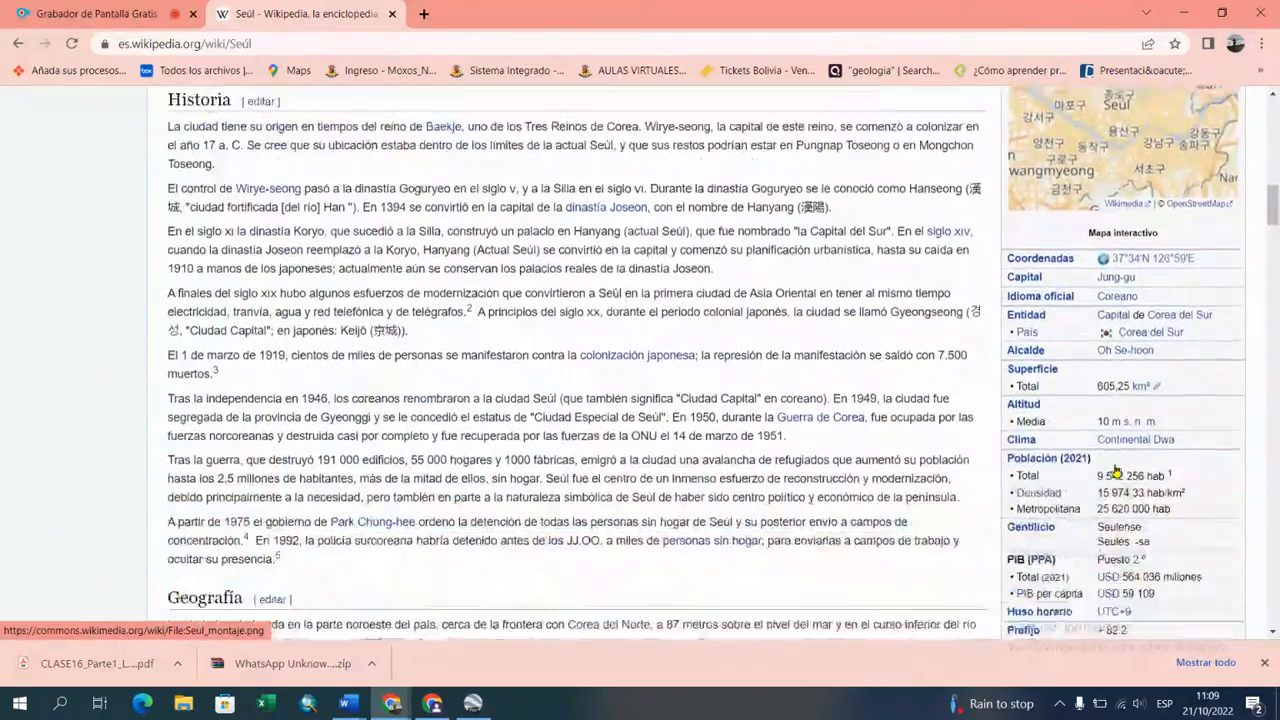
scroll(1117, 470, "up", 3)
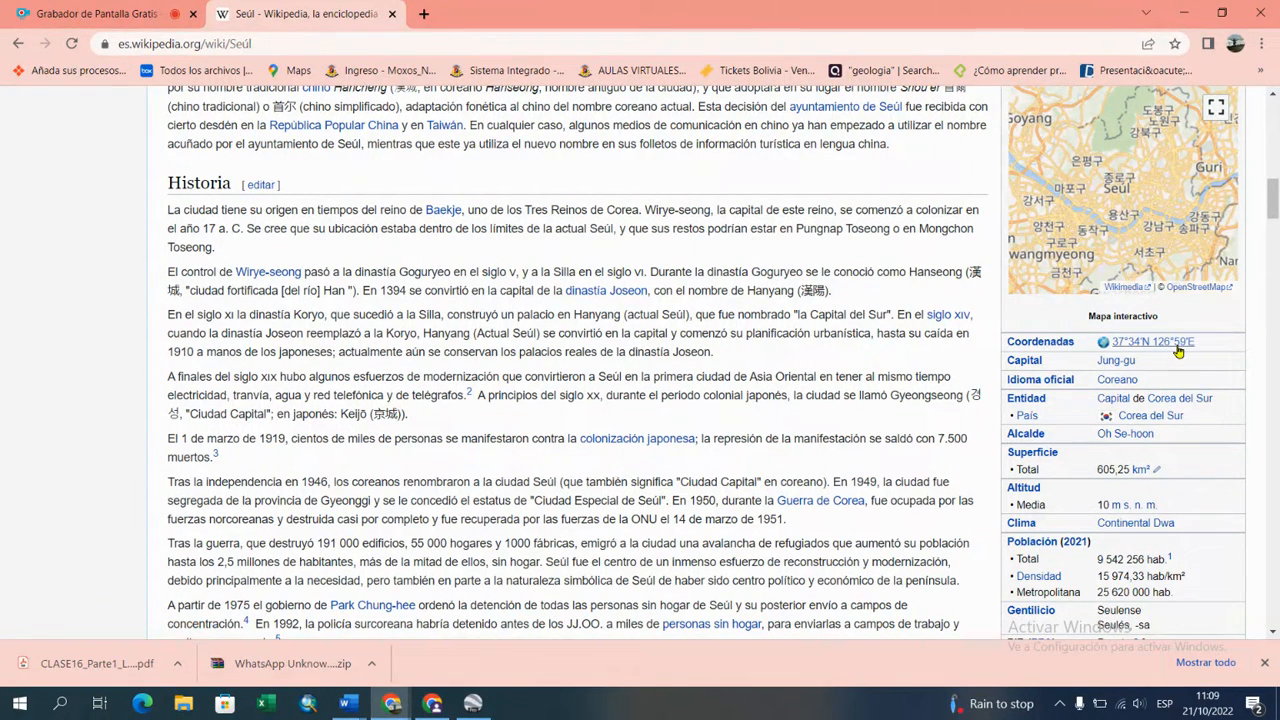
left_click_drag(1191, 340, 1112, 343)
right_click(1124, 347)
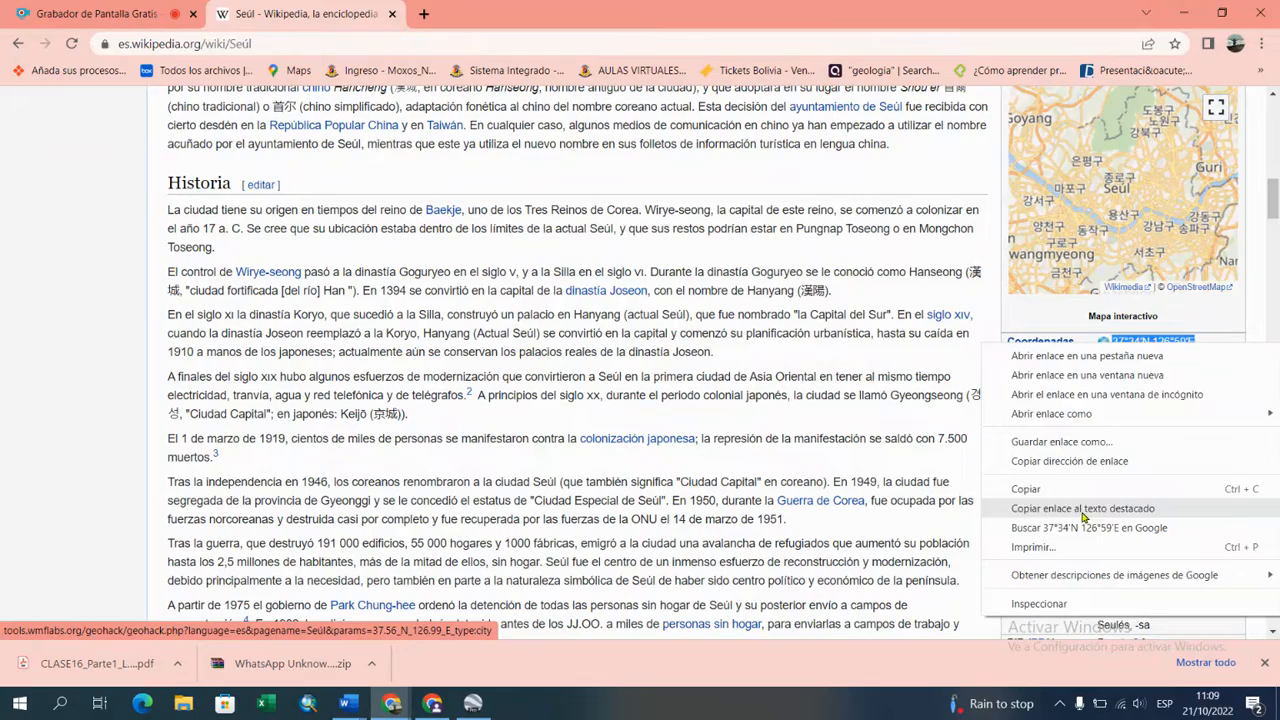
left_click(1058, 490)
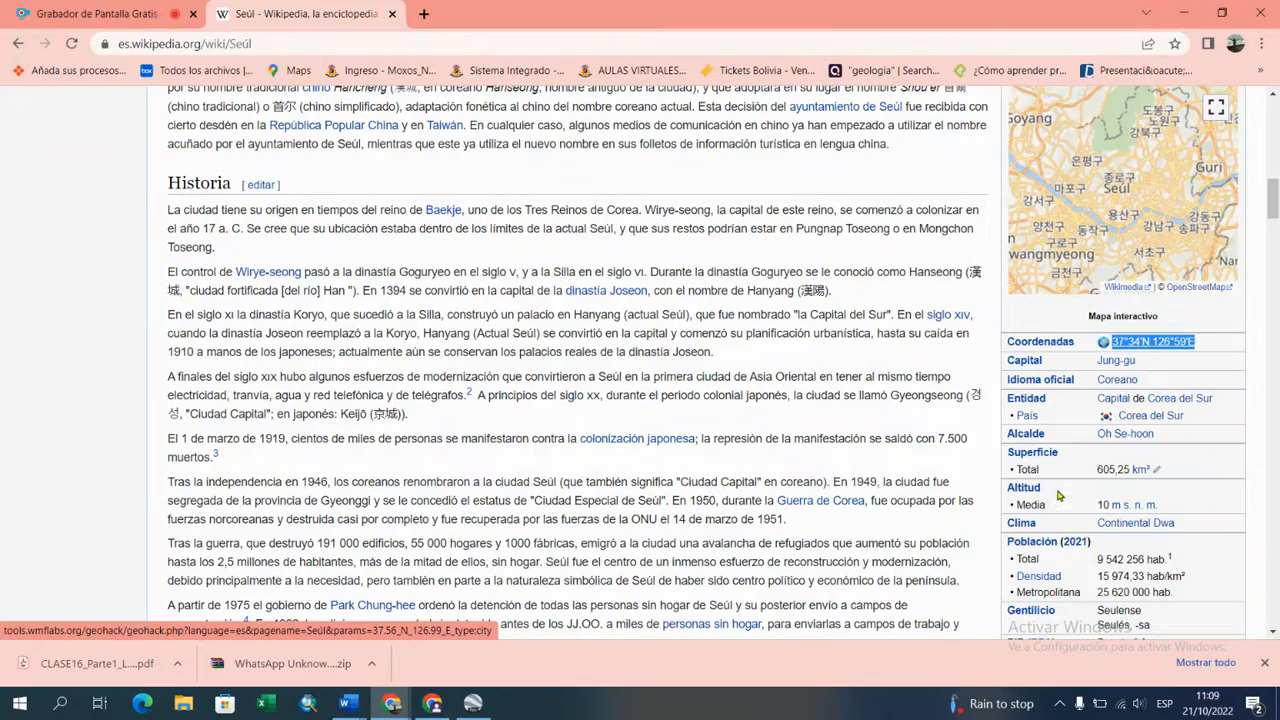
Step: Switch to Google Earth Pro and search for the pasted geographic coordinates 37°34′N 126°59′E
left_click(472, 703)
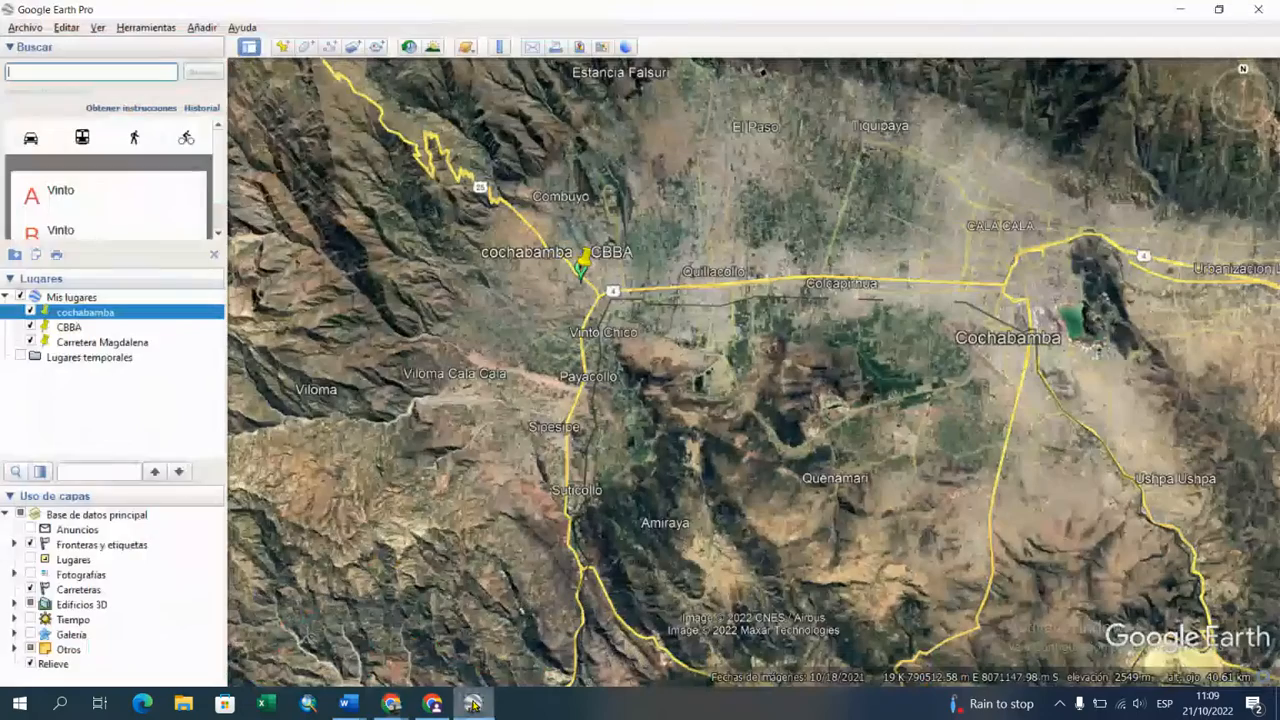
right_click(78, 68)
left_click(118, 153)
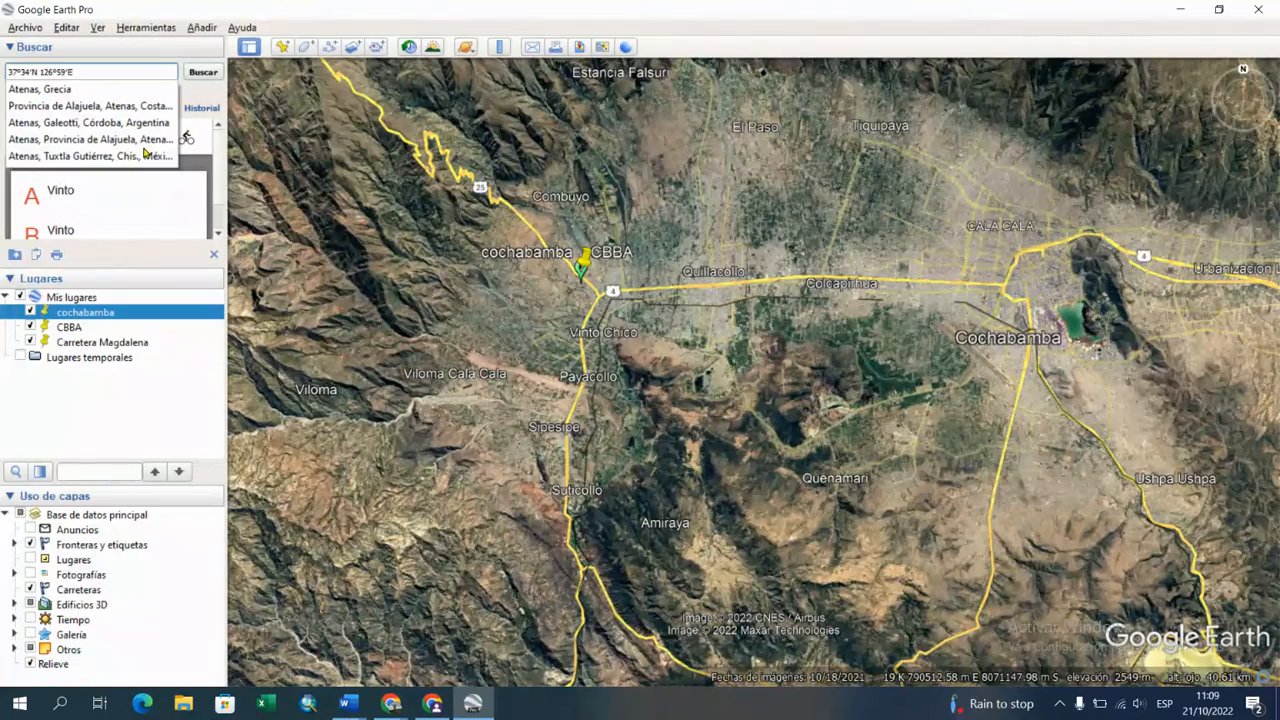
left_click(205, 73)
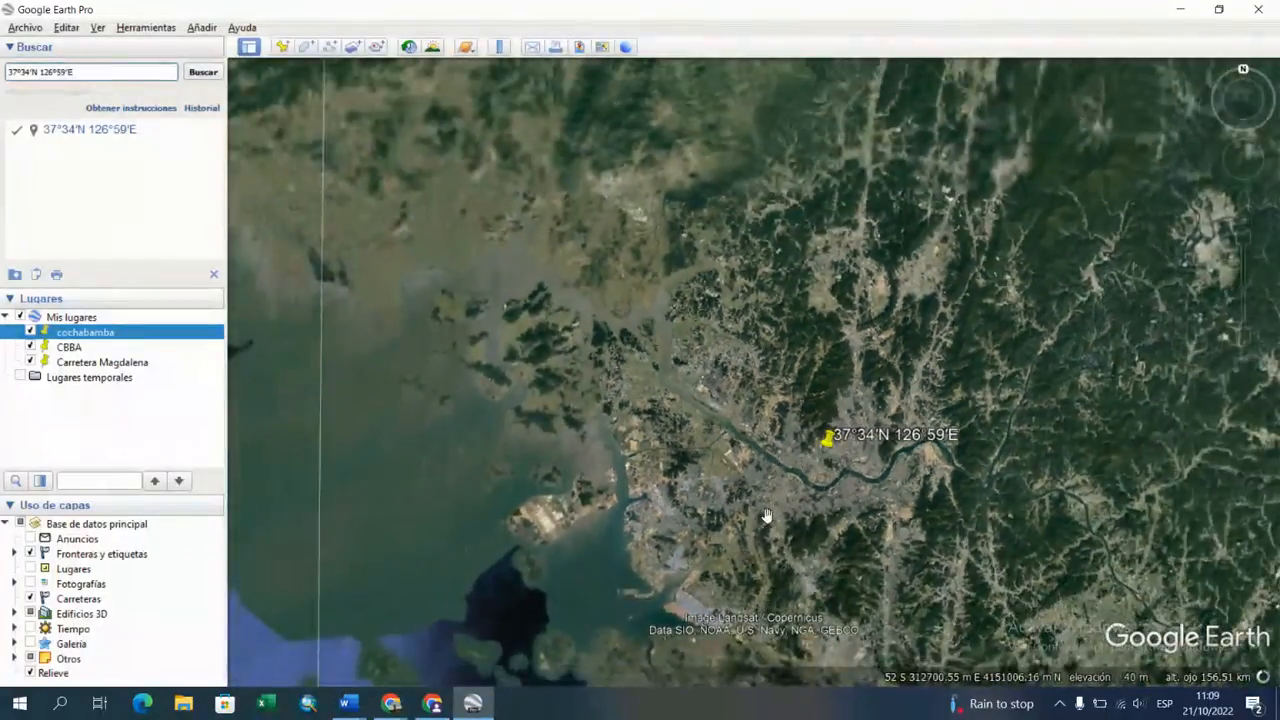
Step: Take a closer look at the found point in Seoul and turn off the Carreteras layer
left_click_drag(731, 523, 583, 443)
scroll(601, 379, "up", 3)
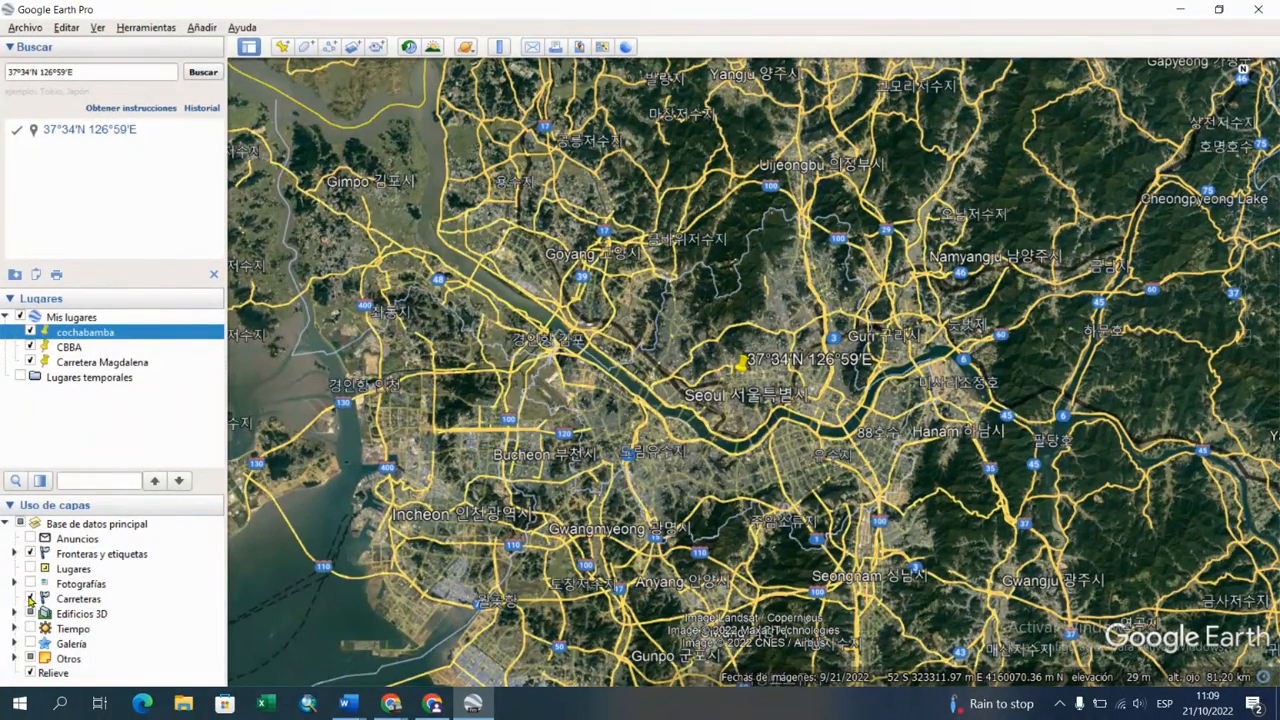
left_click(30, 598)
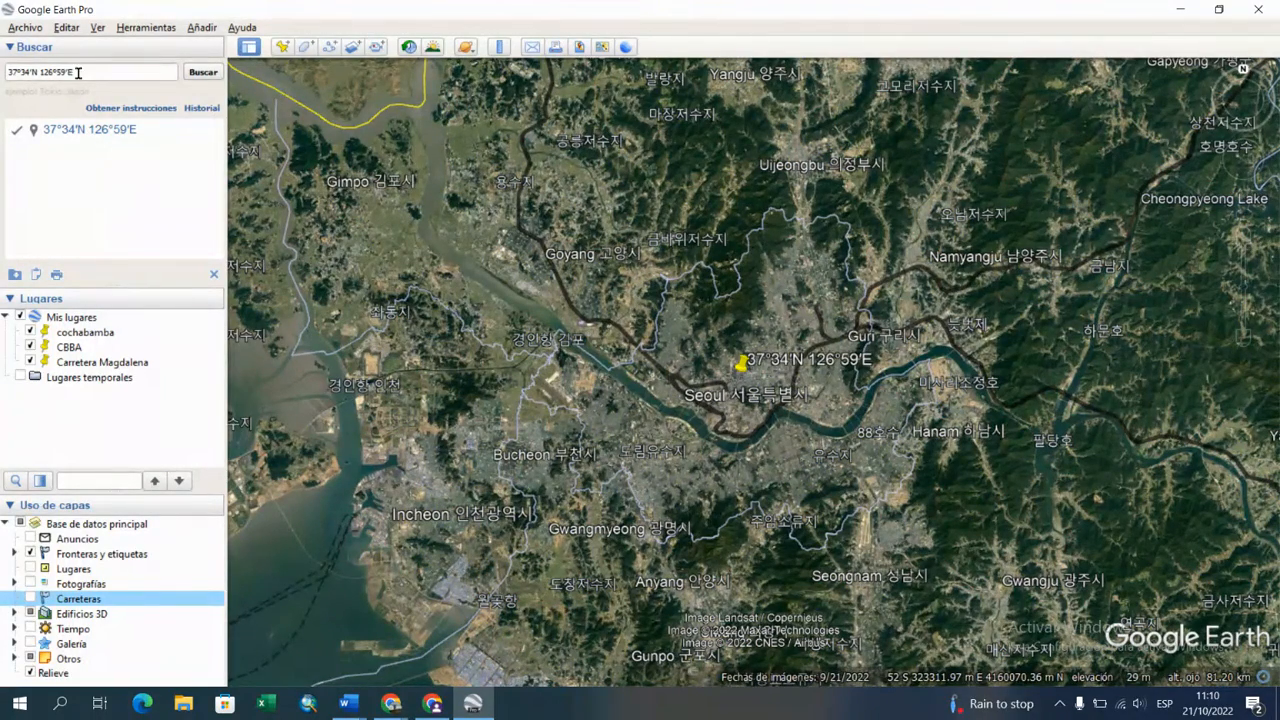
Step: Copy the searched coordinates 37°34′N 126°59′E and paste them after "Por Coordenada Geografica:" in the Word document
left_click_drag(77, 72, 8, 74)
key("ctrl+c")
right_click(33, 70)
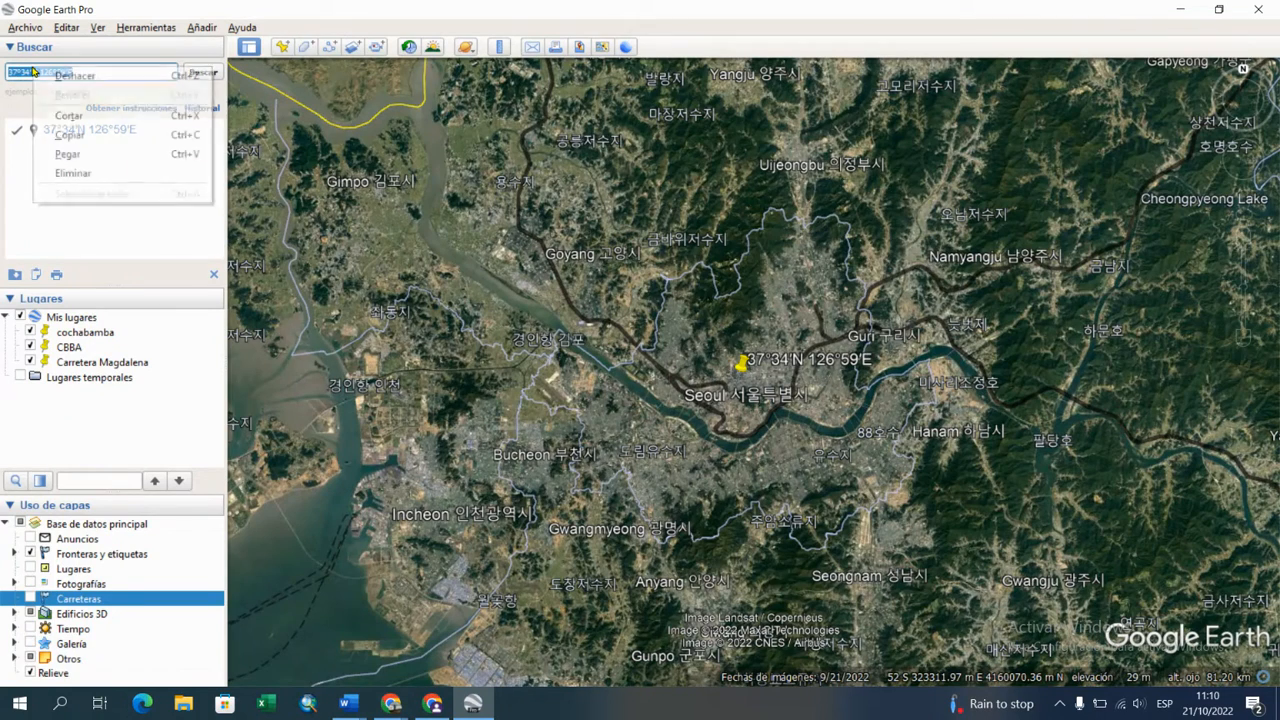
left_click(70, 134)
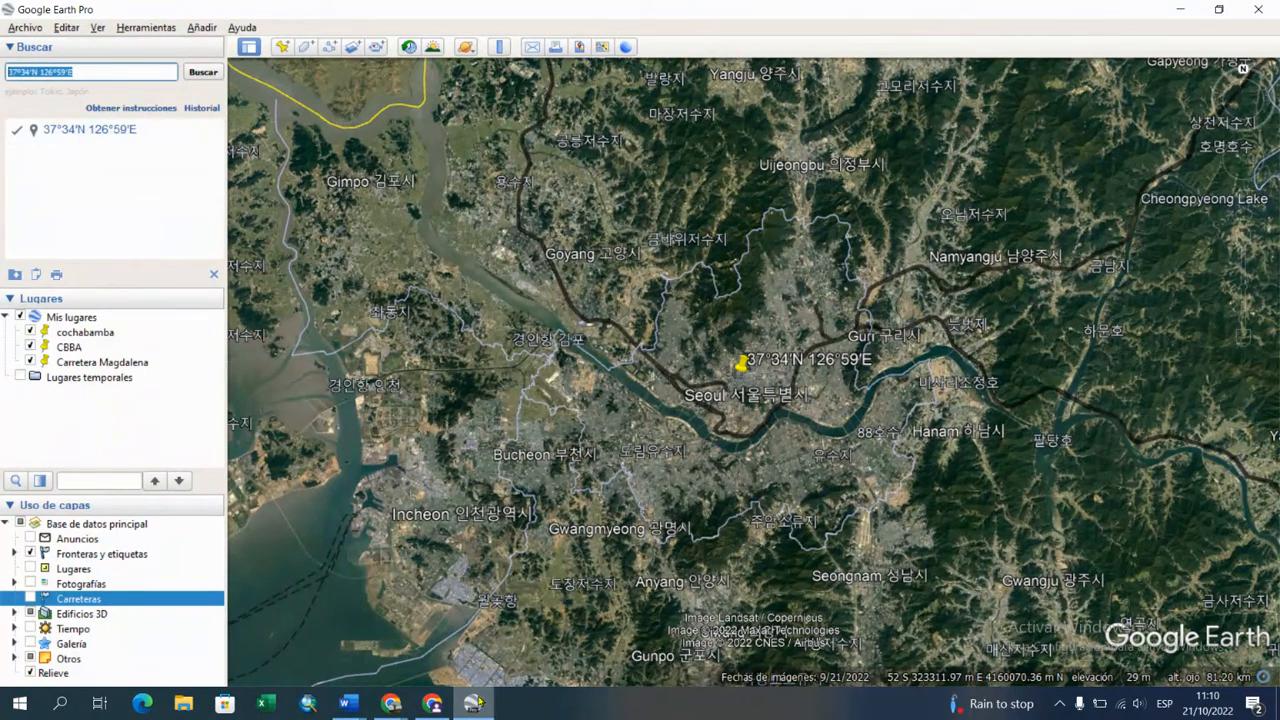
mouse_move(347, 703)
left_click(302, 655)
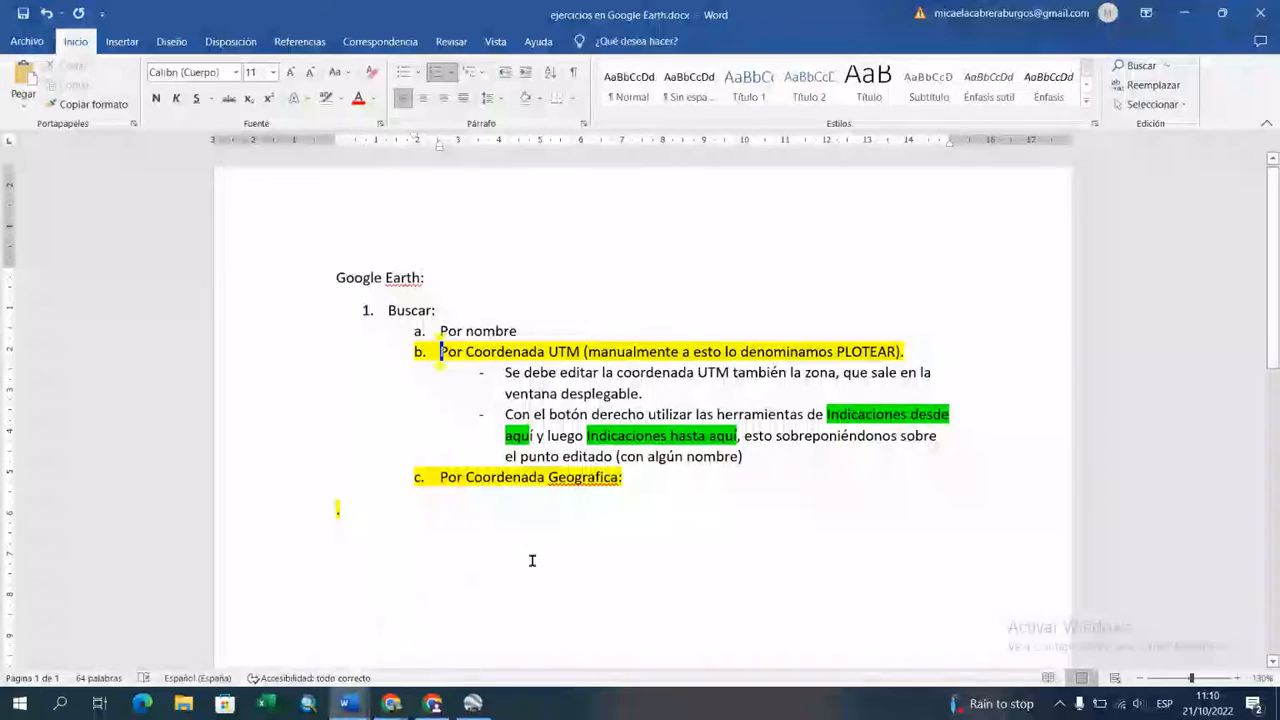
left_click(668, 481)
key("ctrl+v")
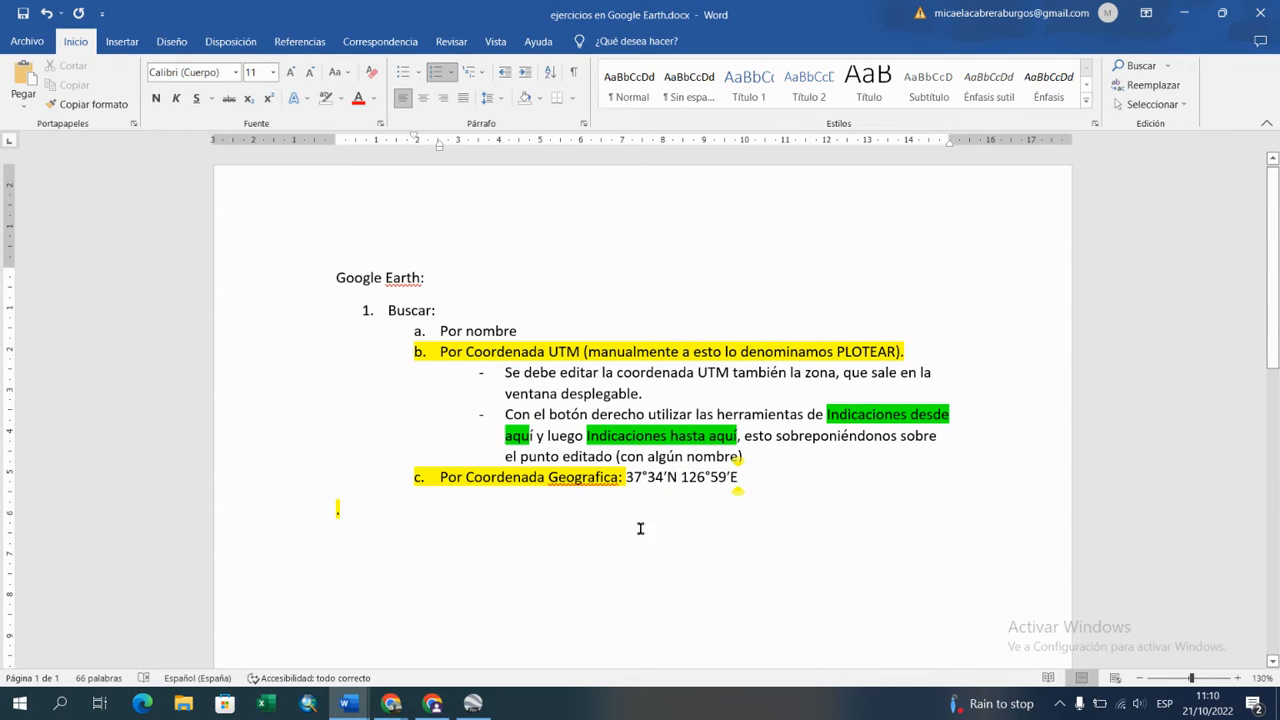
Step: Add the seconds 00” to the latitude in item c so it reads 37°34’00”N
left_click(648, 477)
left_click(667, 476)
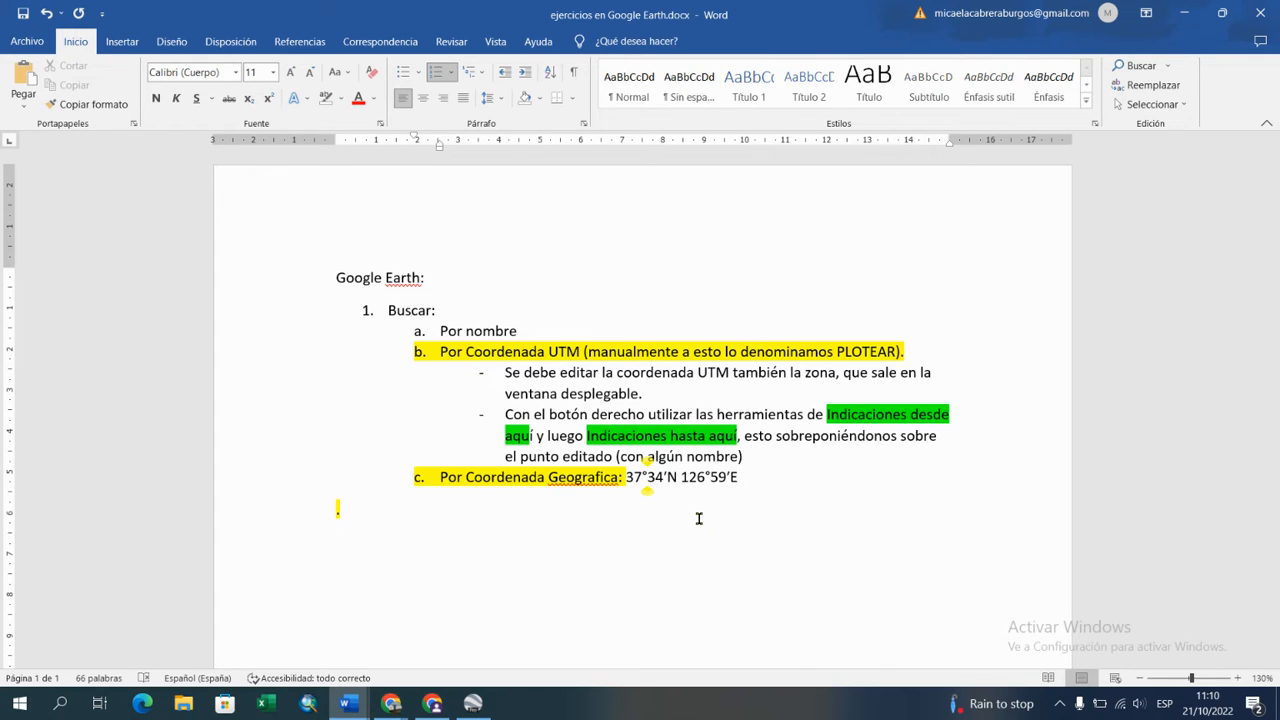
left_click(667, 477)
type("00")
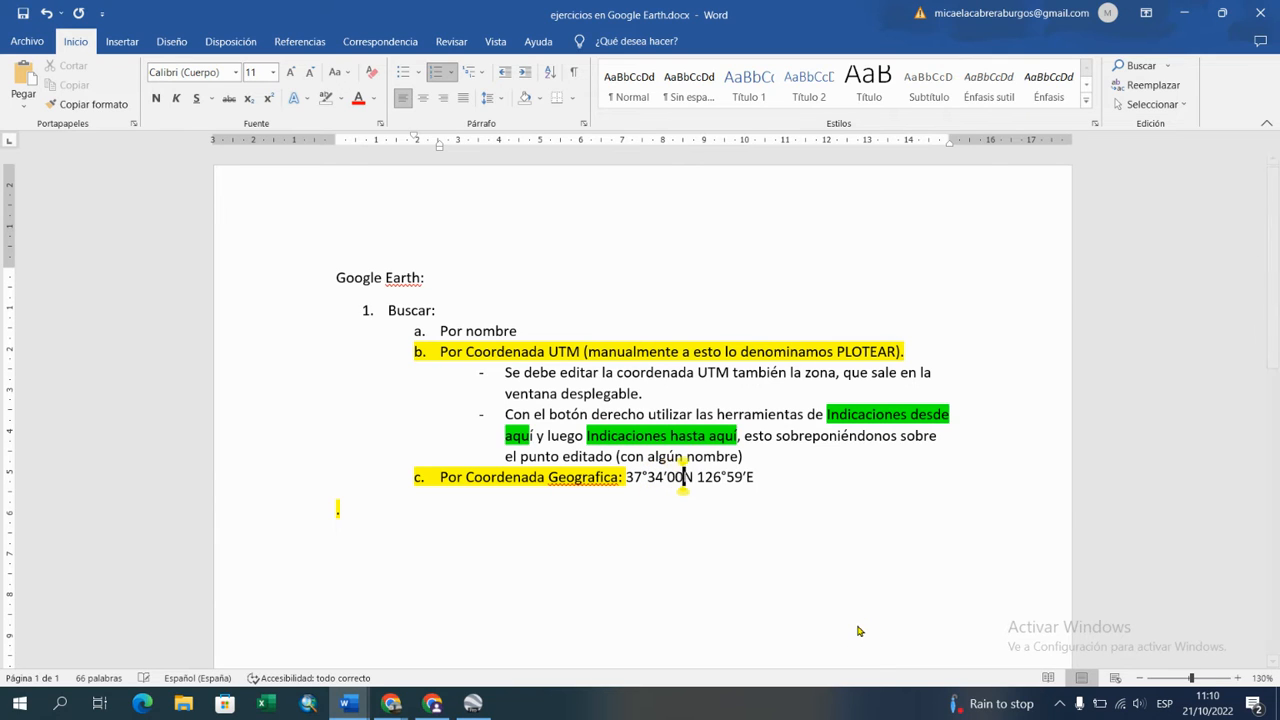
type("''")
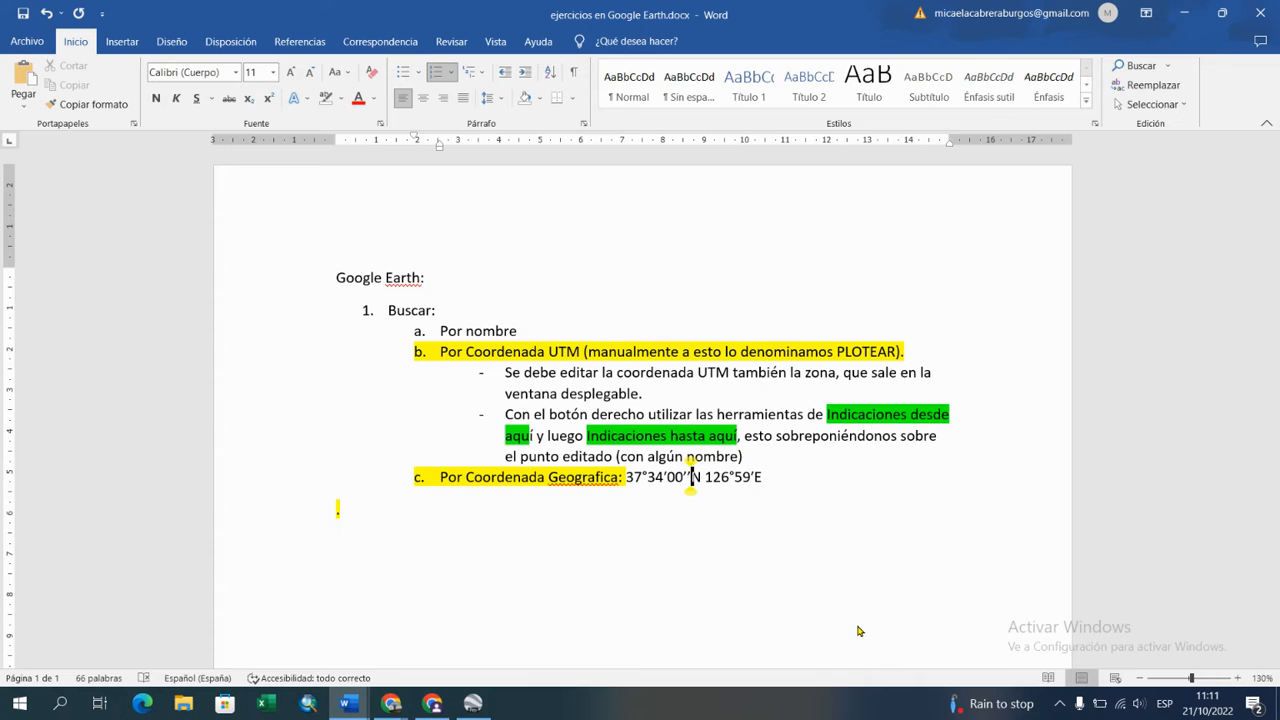
key("BackSpace")
key("BackSpace")
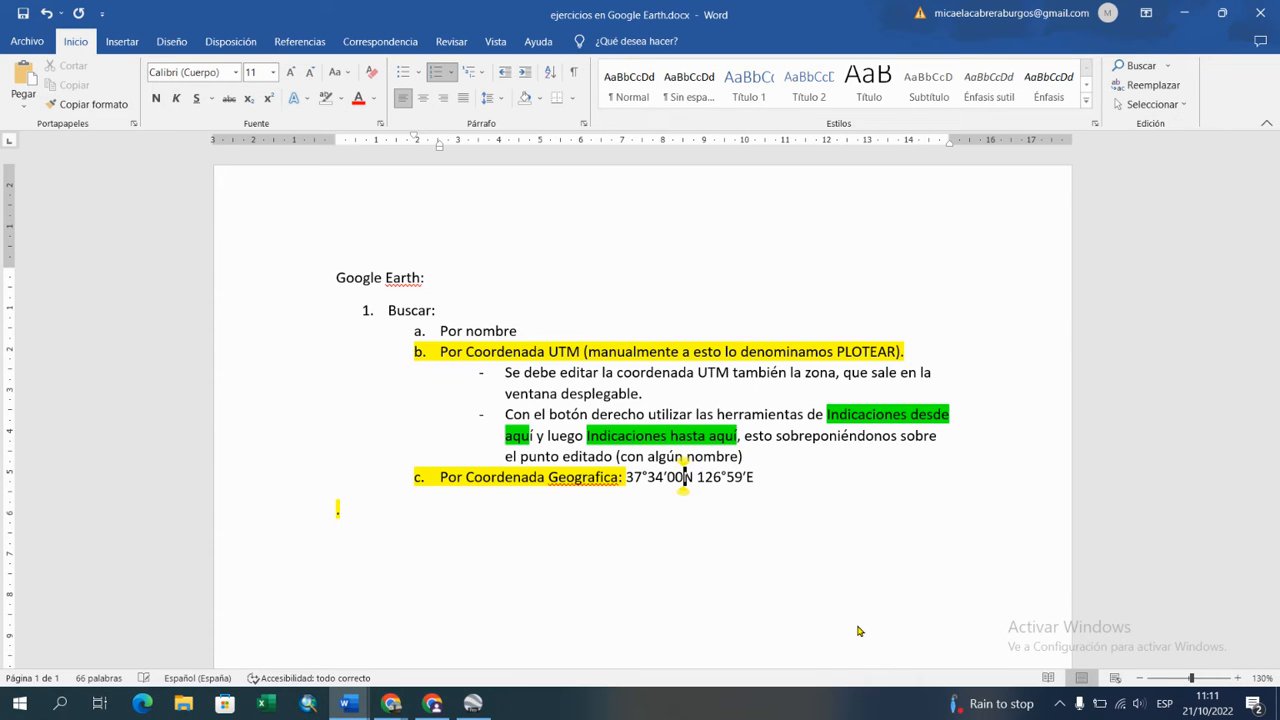
type("\"")
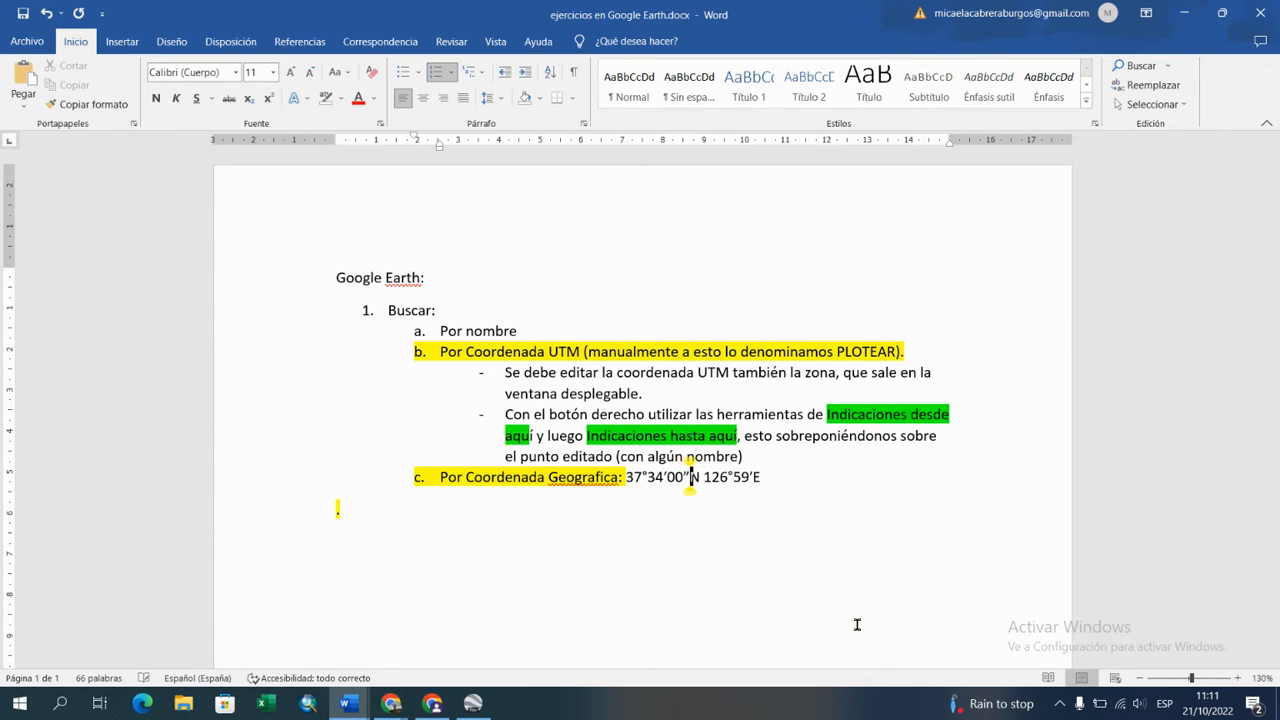
Step: Enlarge the document to 230% and retype the latitude's seconds with two apostrophes as 37°34’00’’N
left_click(1238, 678)
left_click(1239, 680)
left_click(1239, 680)
left_click(1239, 680)
left_click(1239, 680)
left_click(1239, 680)
left_click(1239, 680)
left_click(1239, 680)
left_click(1239, 680)
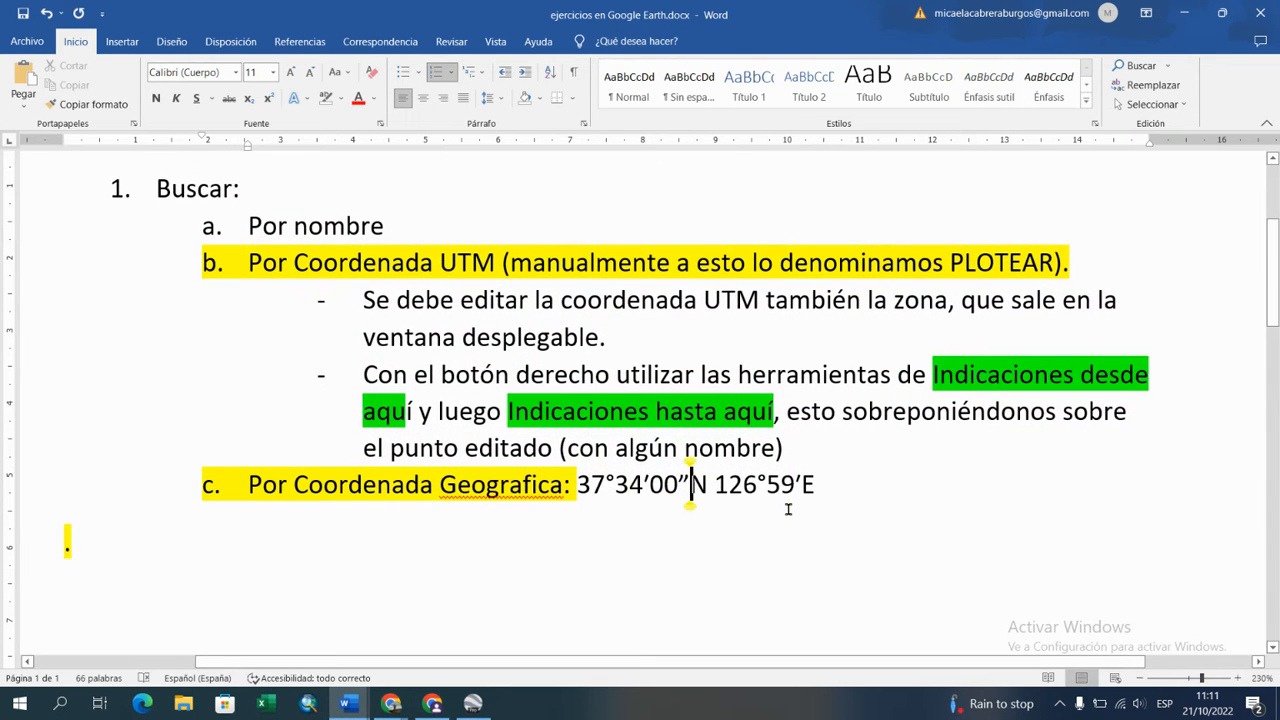
key("BackSpace")
key("BackSpace")
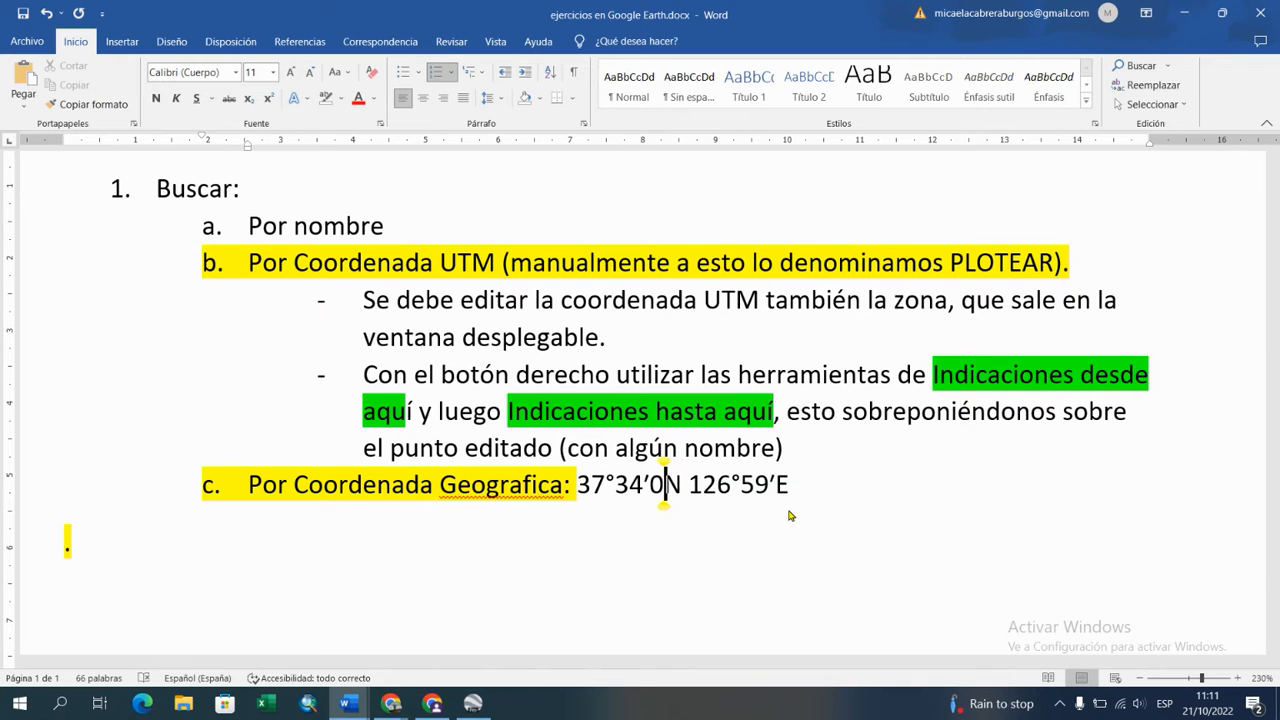
type("0")
type("''")
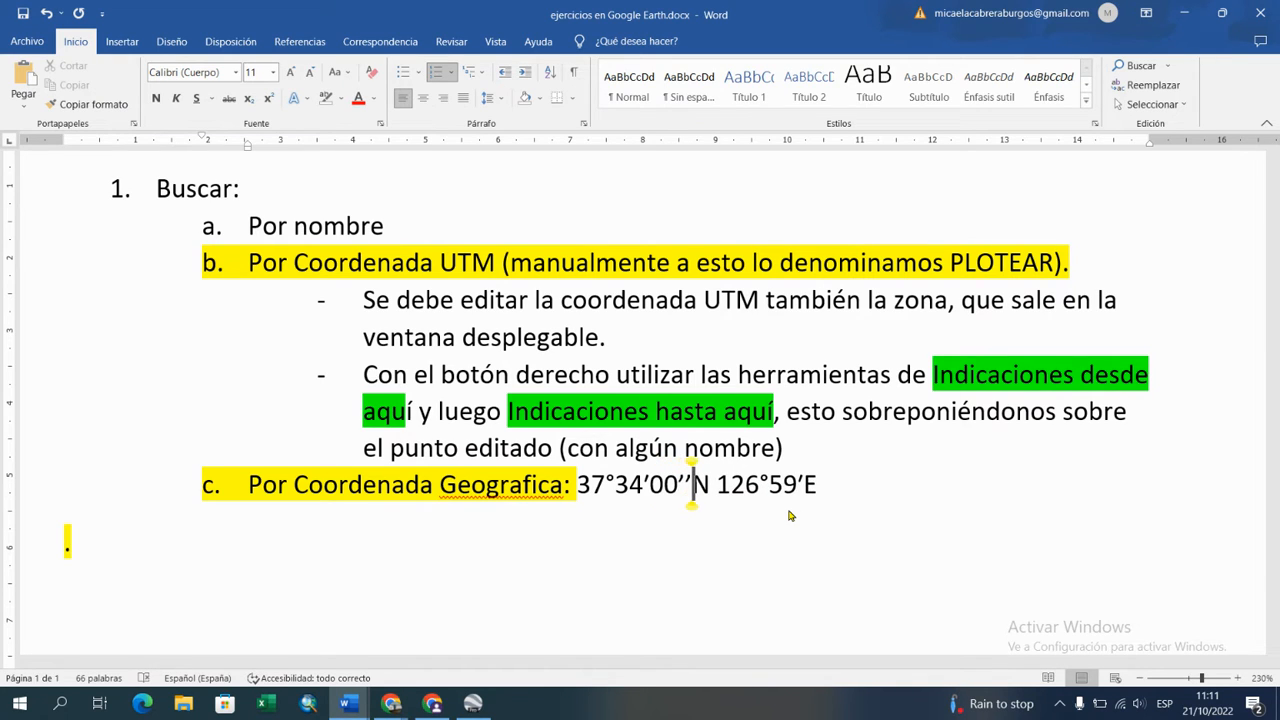
Step: Add the seconds 00’’ to the longitude in item c so it reads 126°59′00’’E
left_click(803, 484)
type("00")
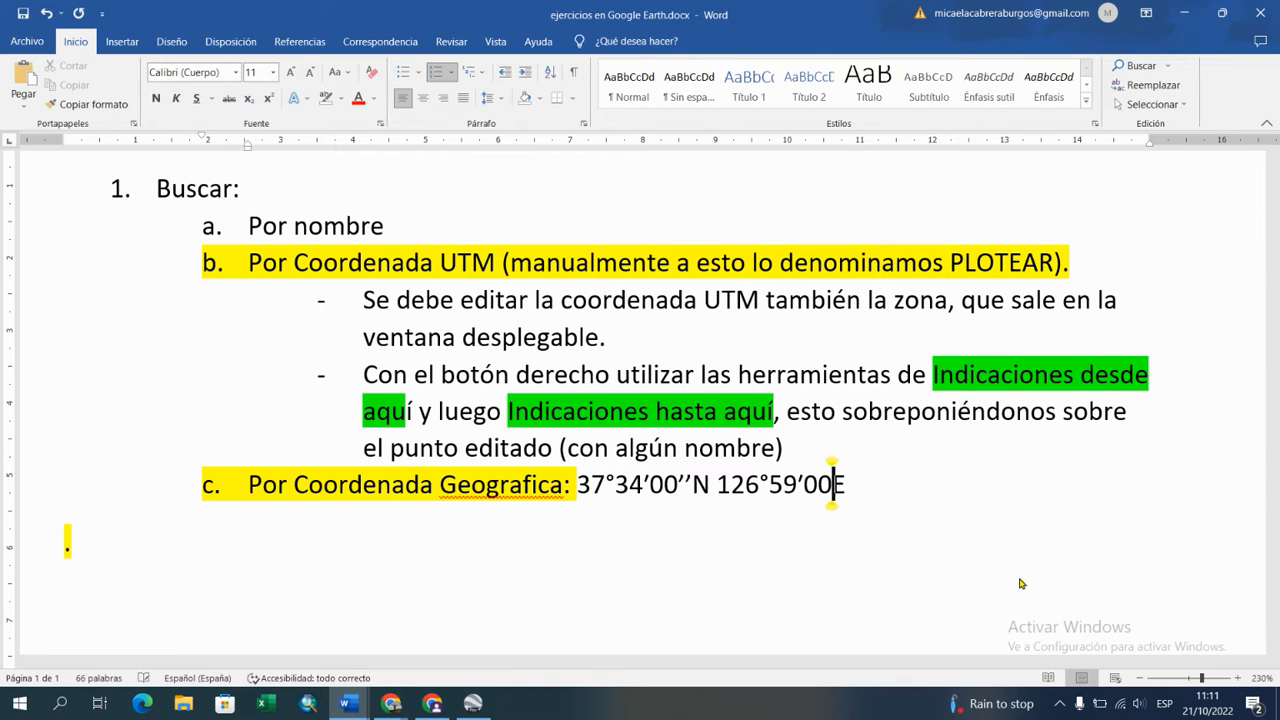
type("''")
Step: Insert "En la casilla de buscar se debe" before the coordinates in item c
left_click(577, 484)
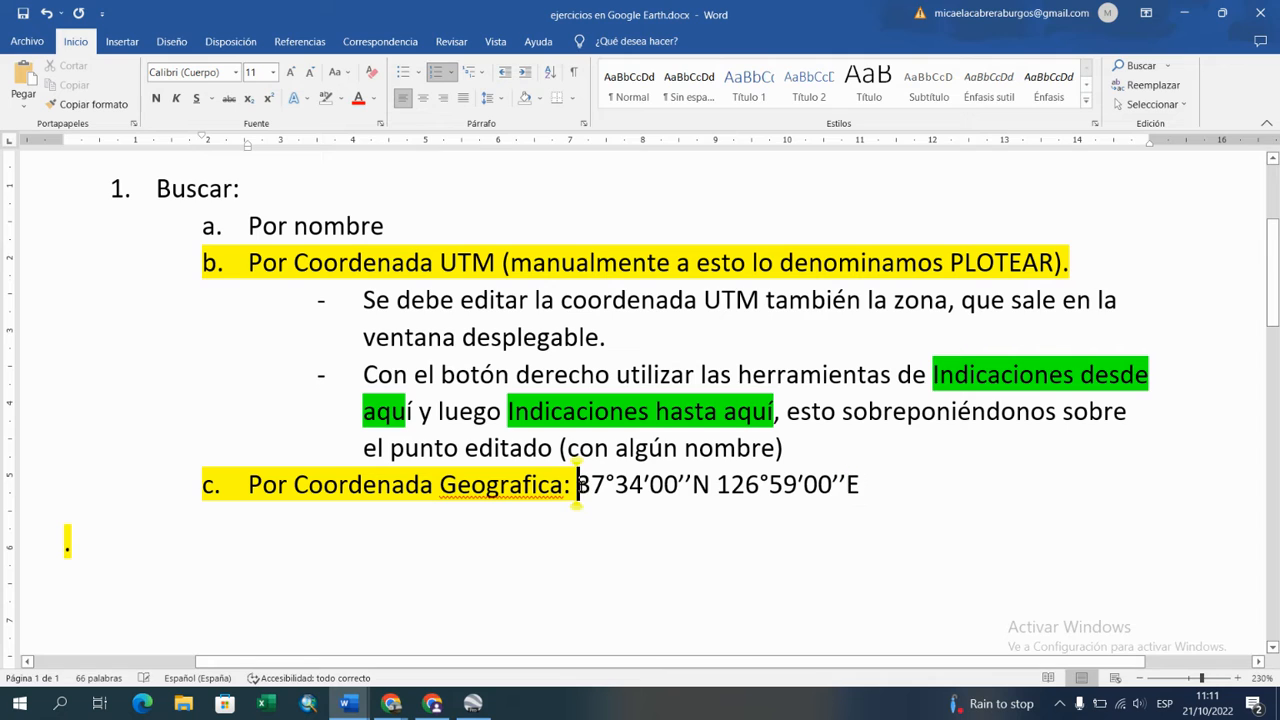
type("E")
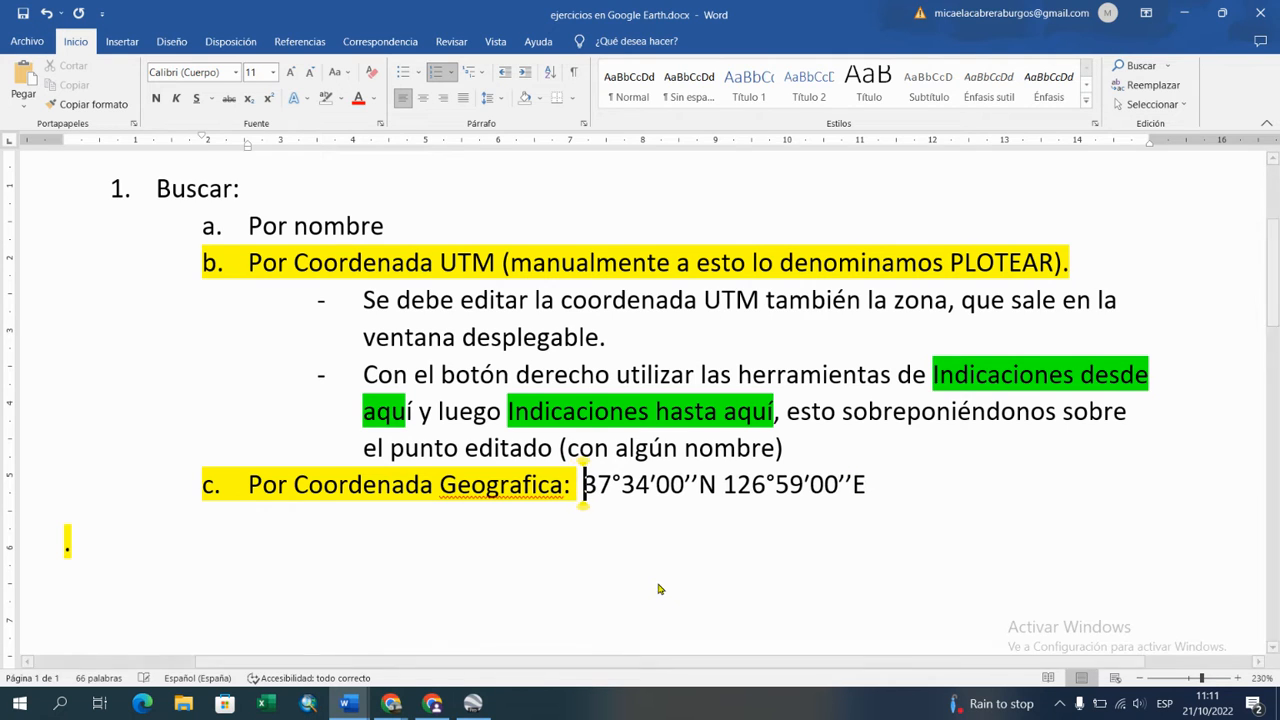
type("n la casill")
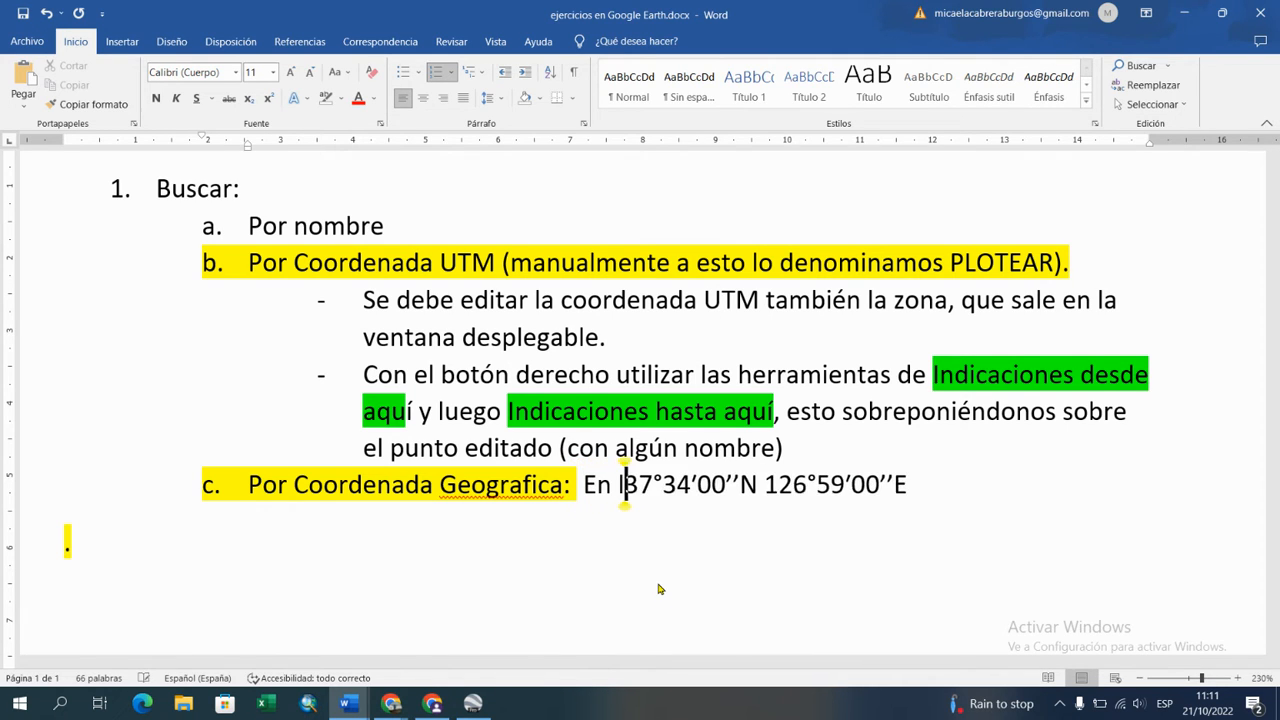
type("a de busaca")
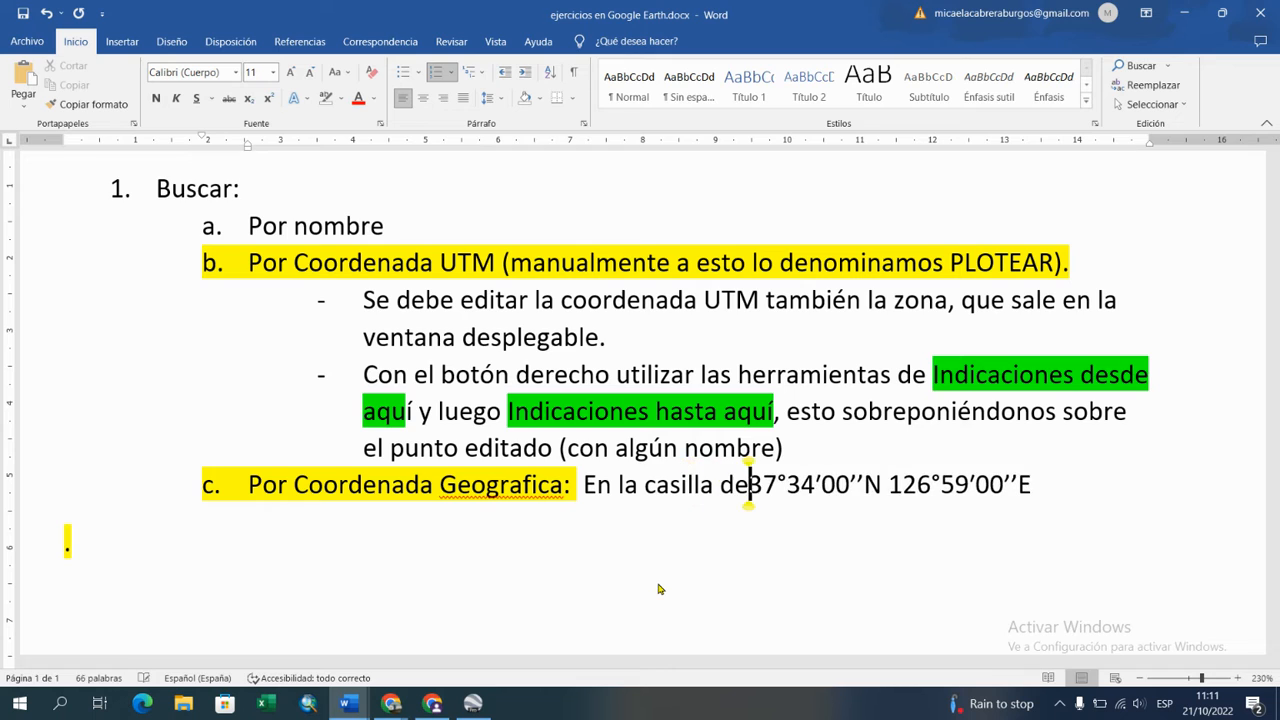
type("r")
key("BackSpace")
key("BackSpace")
key("BackSpace")
key("BackSpace")
type("car")
type(" se deben")
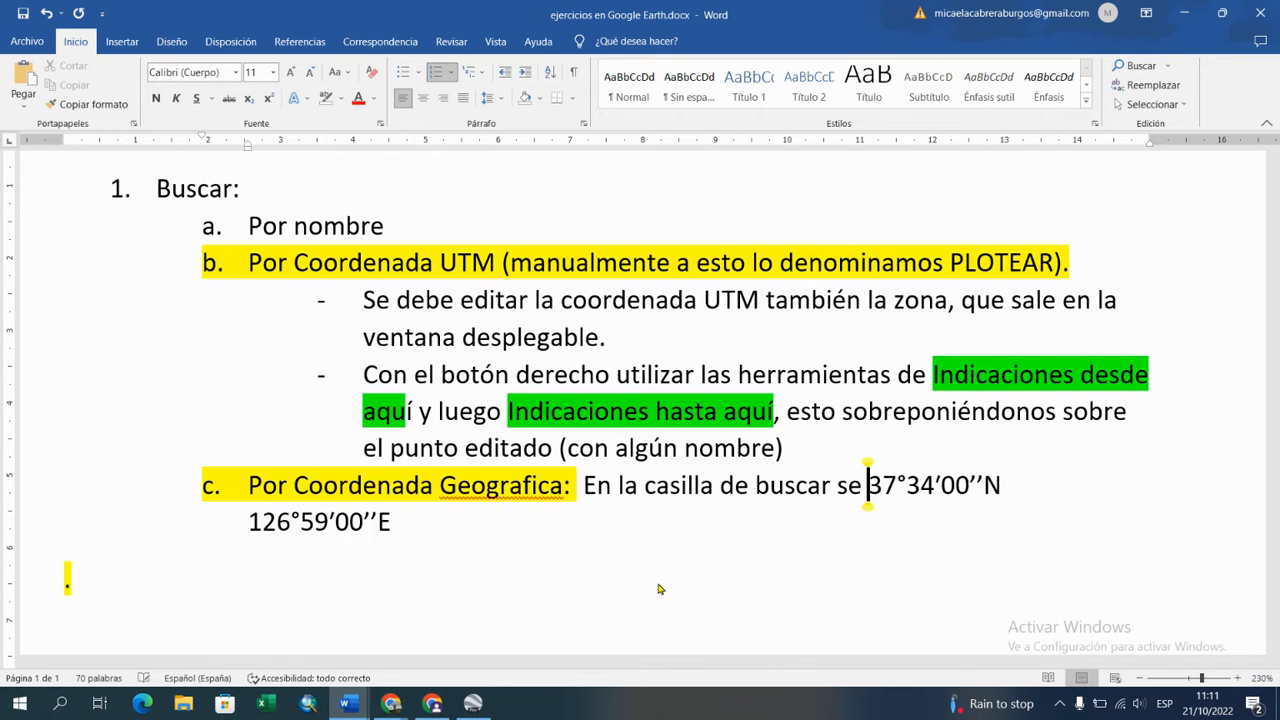
key("BackSpace")
Step: Continue the item c instruction with "copiar o escribir la coordenadas," ahead of the coordinates
type("copia")
type("r o ")
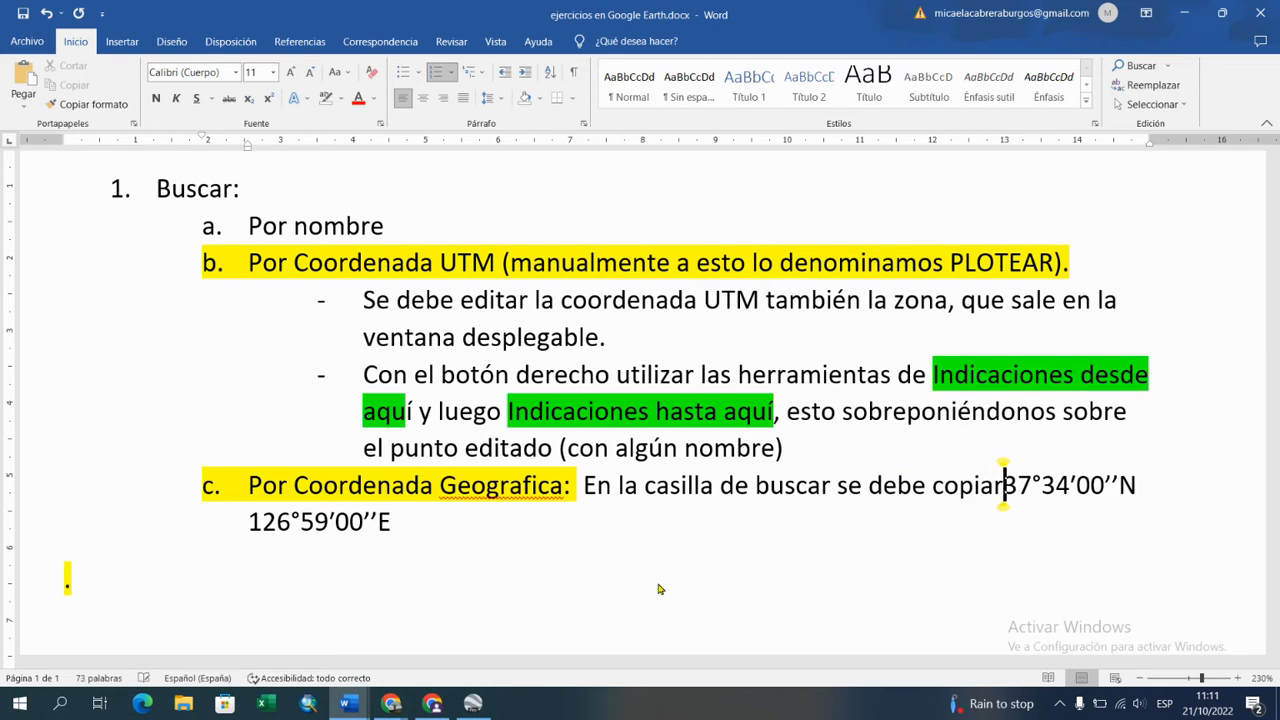
type("escribi")
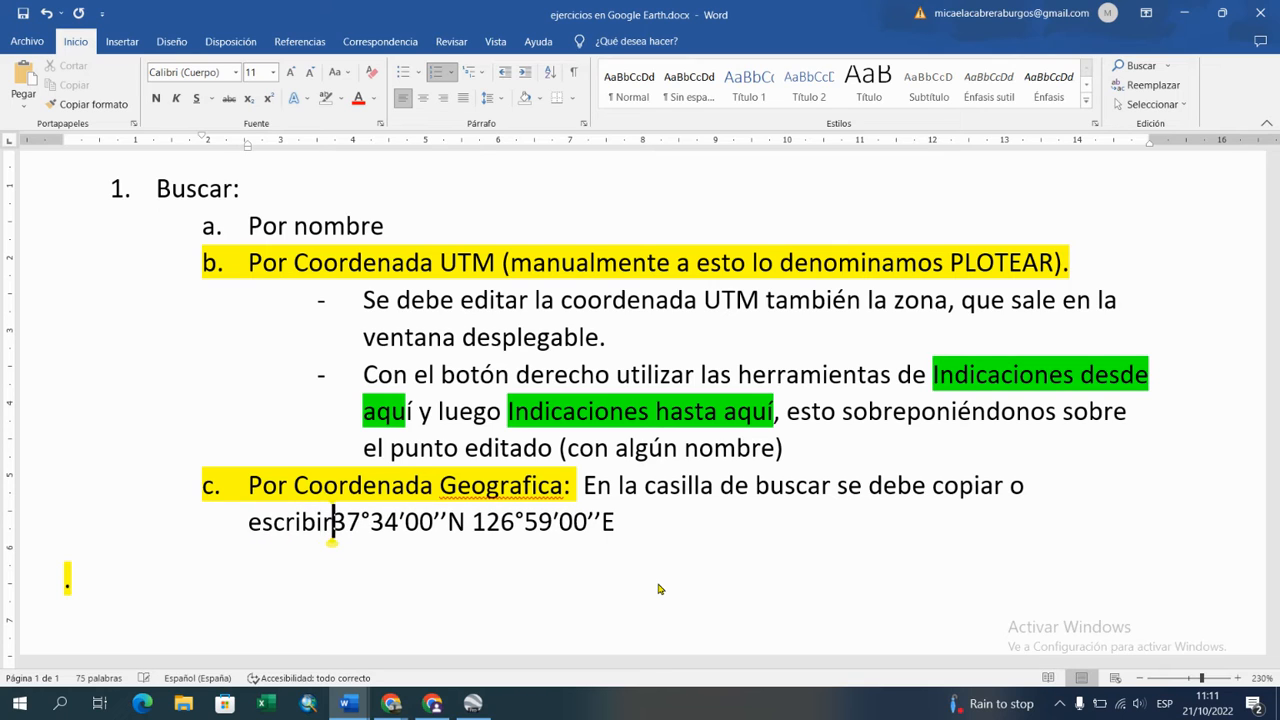
type("r ")
type("la coordenas")
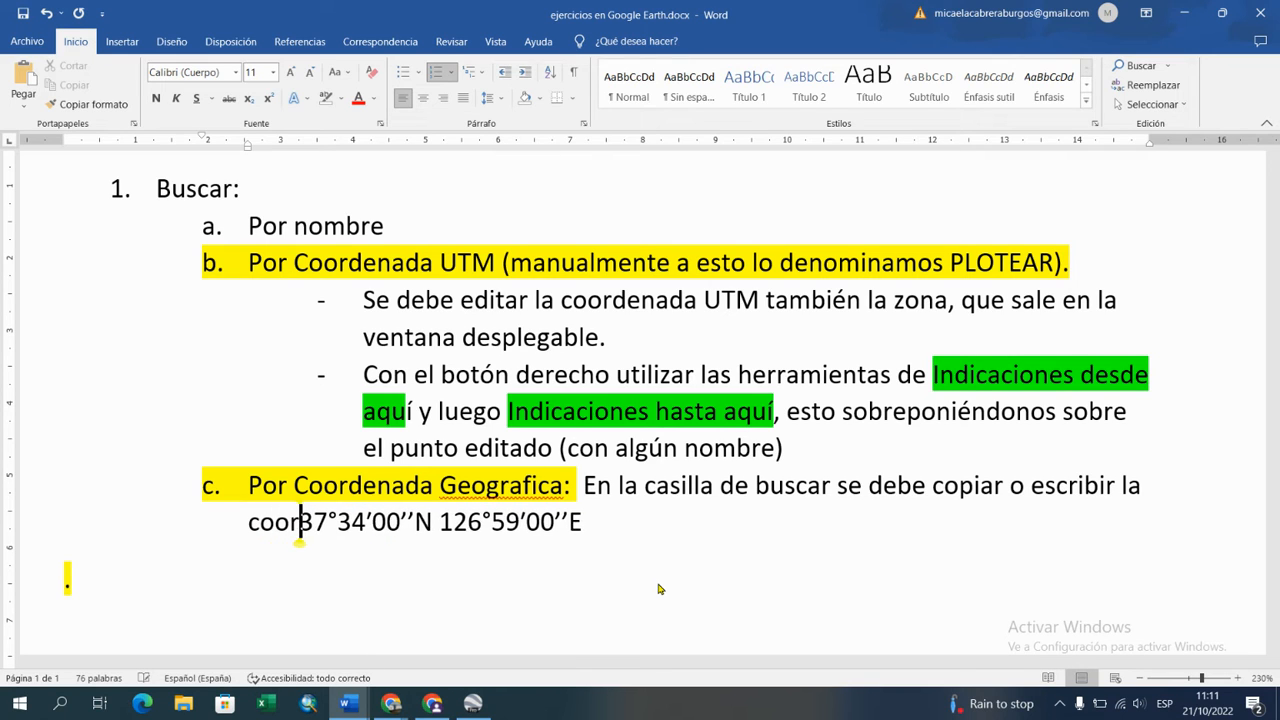
key("BackSpace")
type("das, ")
type("ya sea e")
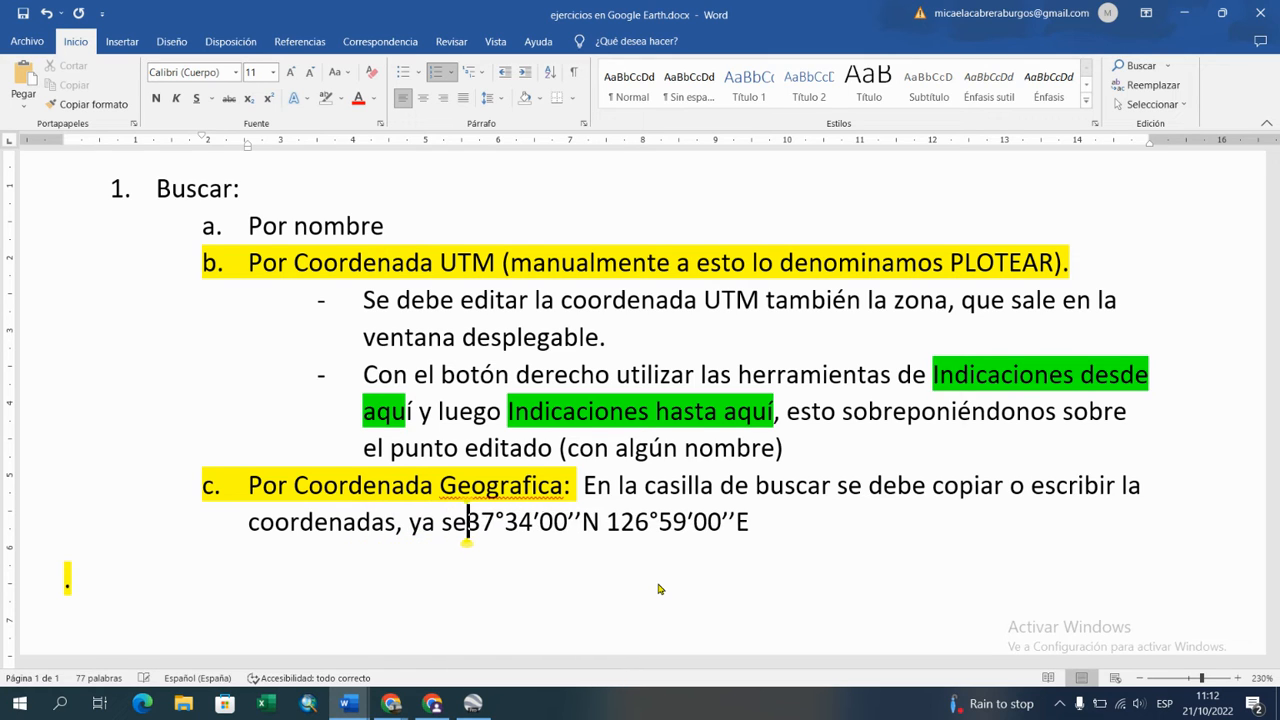
type("n ")
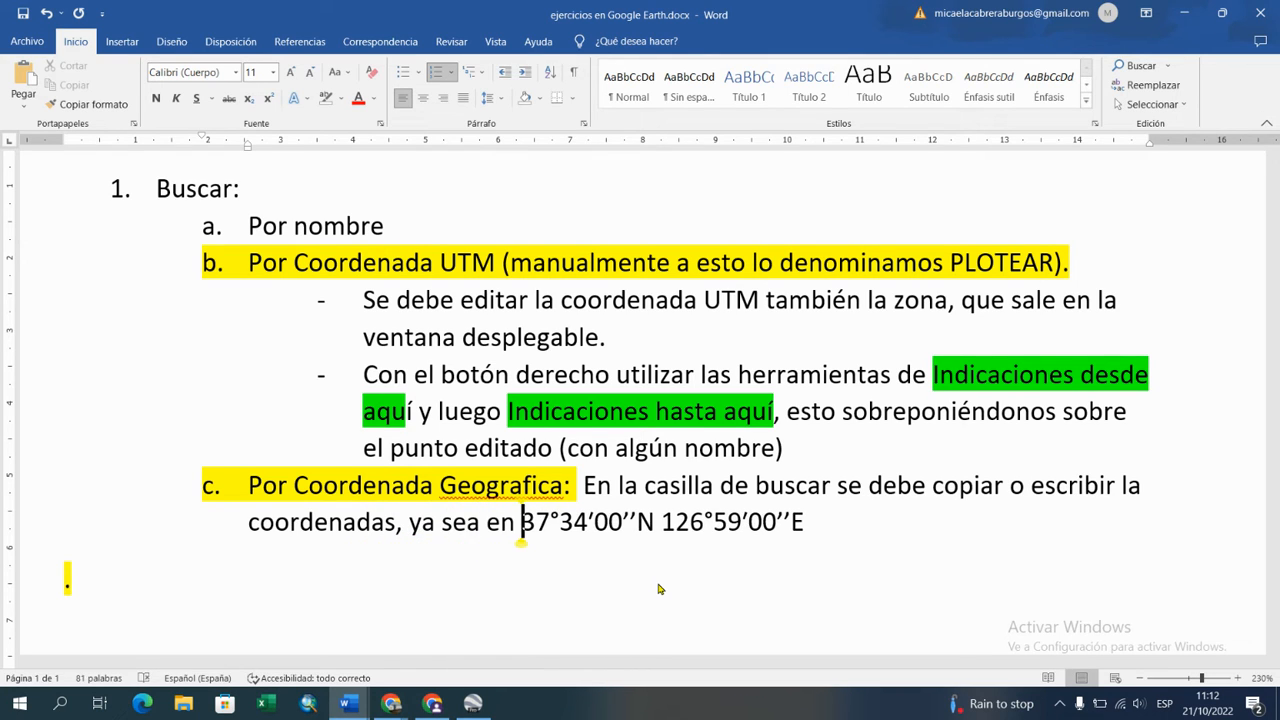
type("formato")
Step: Add "ya sea en formato DMS" to the item c sentence, before the coordinates
key("BackSpace")
key("BackSpace")
key("BackSpace")
key("BackSpace")
type("mato DMS ")
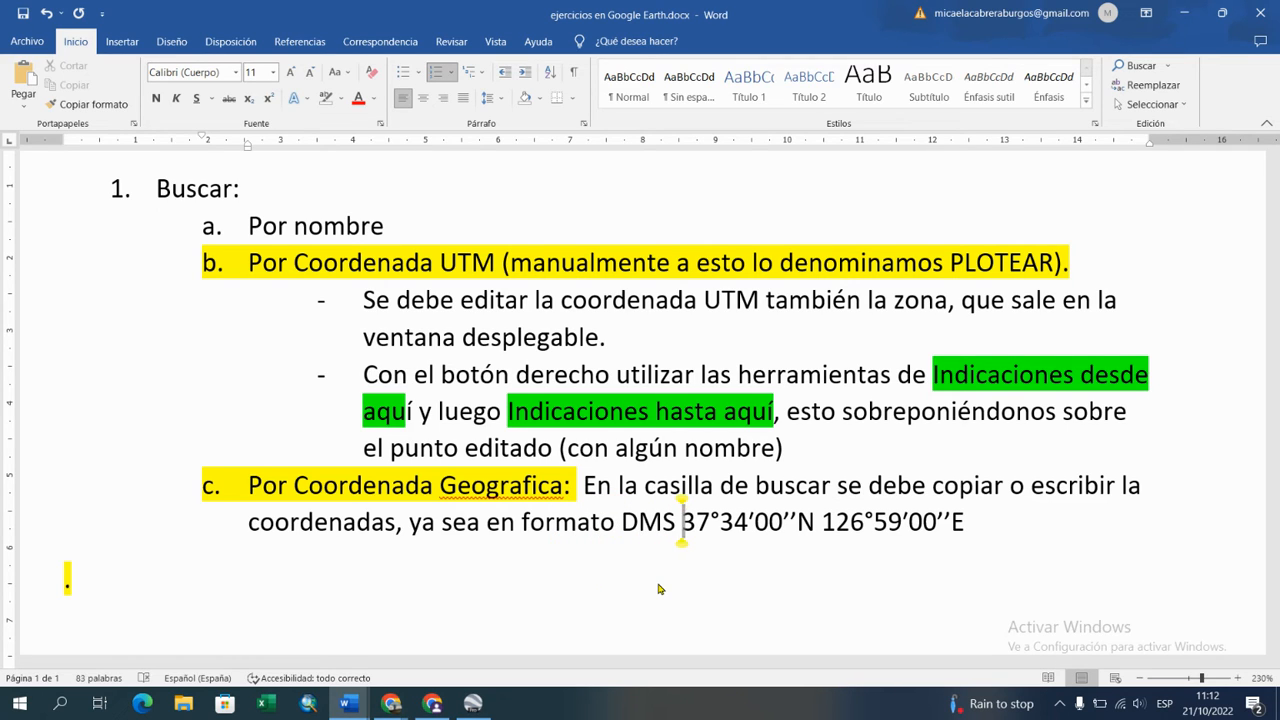
type("o decima")
Step: Add the alternative format "o grado decimal" after "DMS" in item c
key("BackSpace")
key("BackSpace")
key("BackSpace")
key("BackSpace")
key("BackSpace")
key("BackSpace")
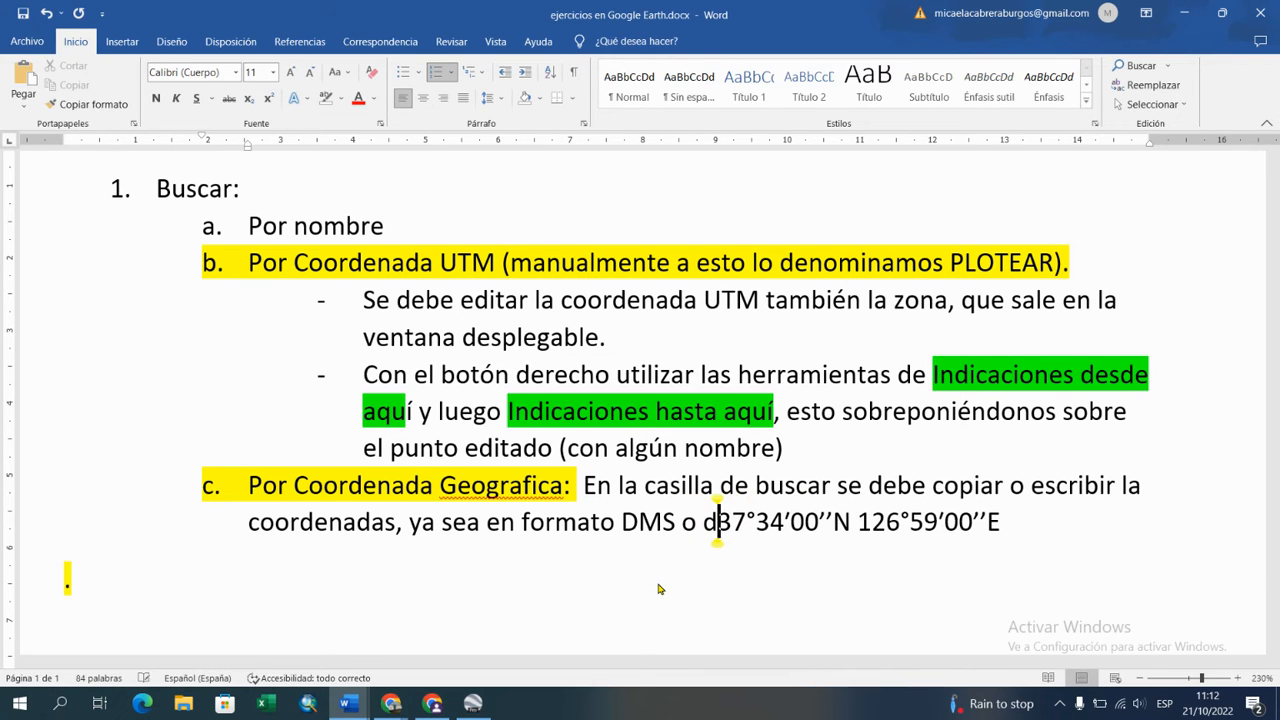
type("grado decimal")
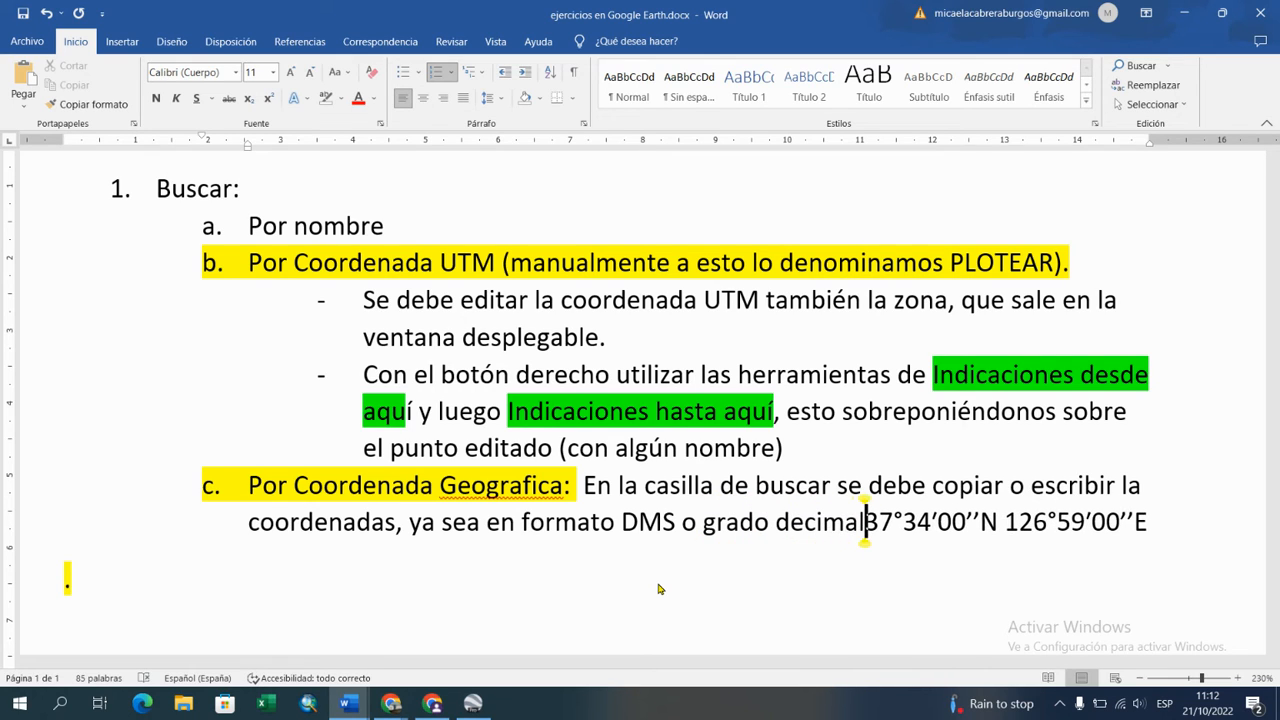
type(" y luego simplemente ")
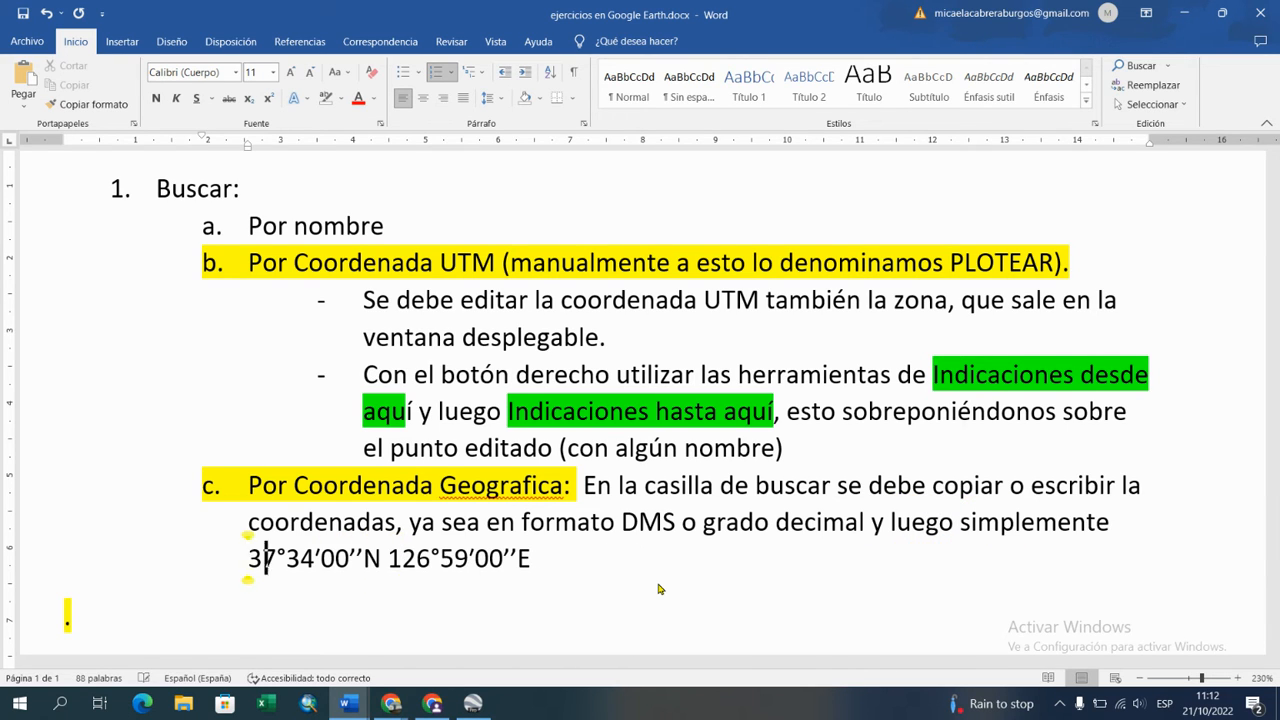
type("buscar")
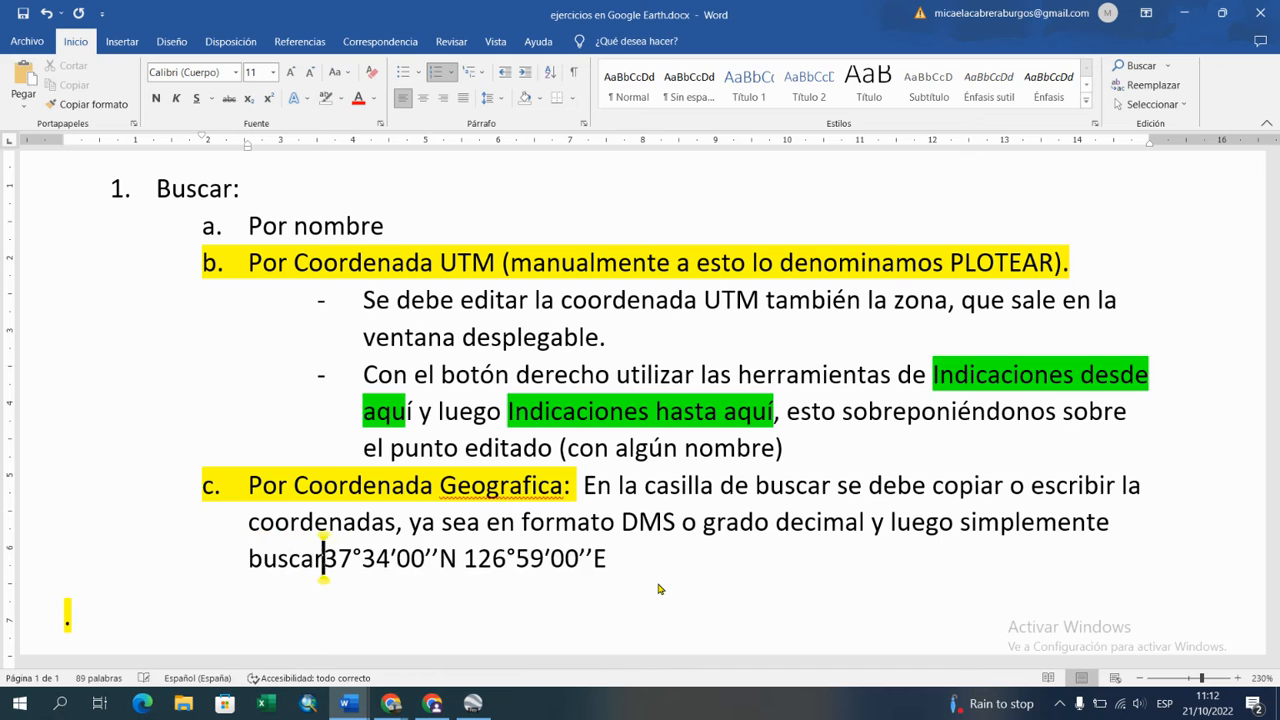
type(" como pr")
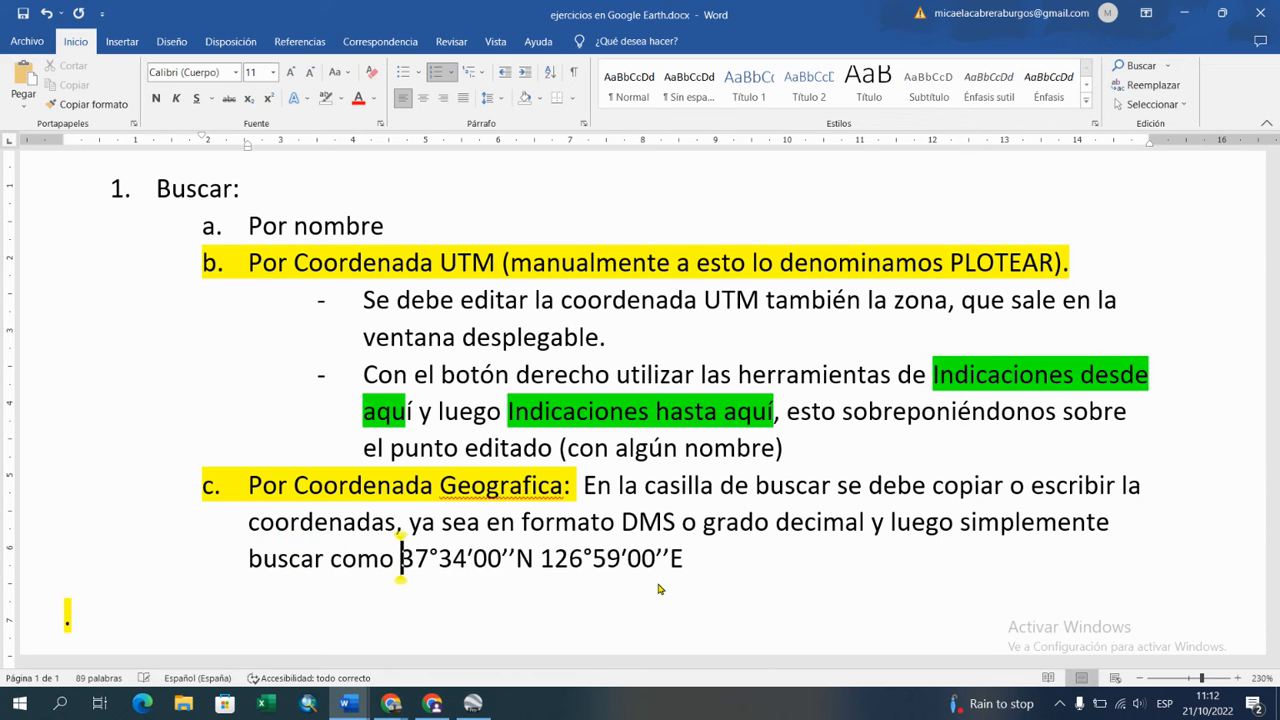
Step: Introduce the coordinates in item c with "como por ejemplo:", making sure "por" is spelled in full
key("BackSpace")
type("o ejemp")
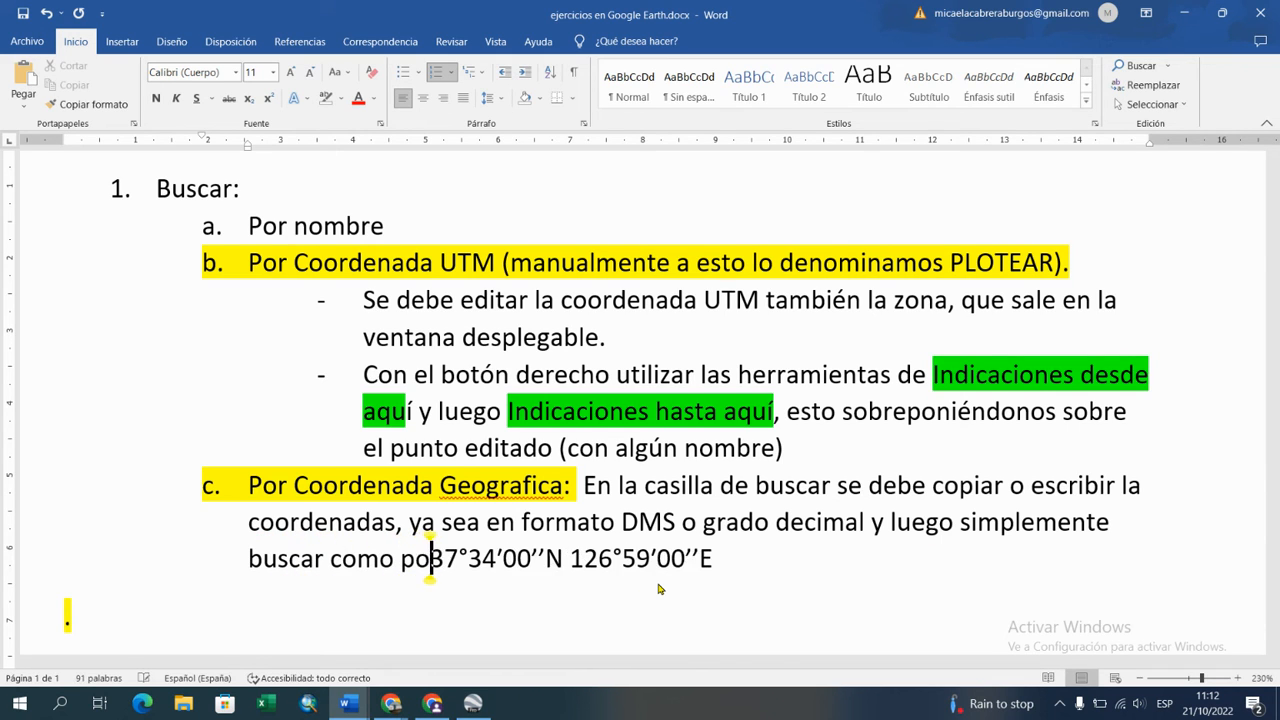
type("lo:")
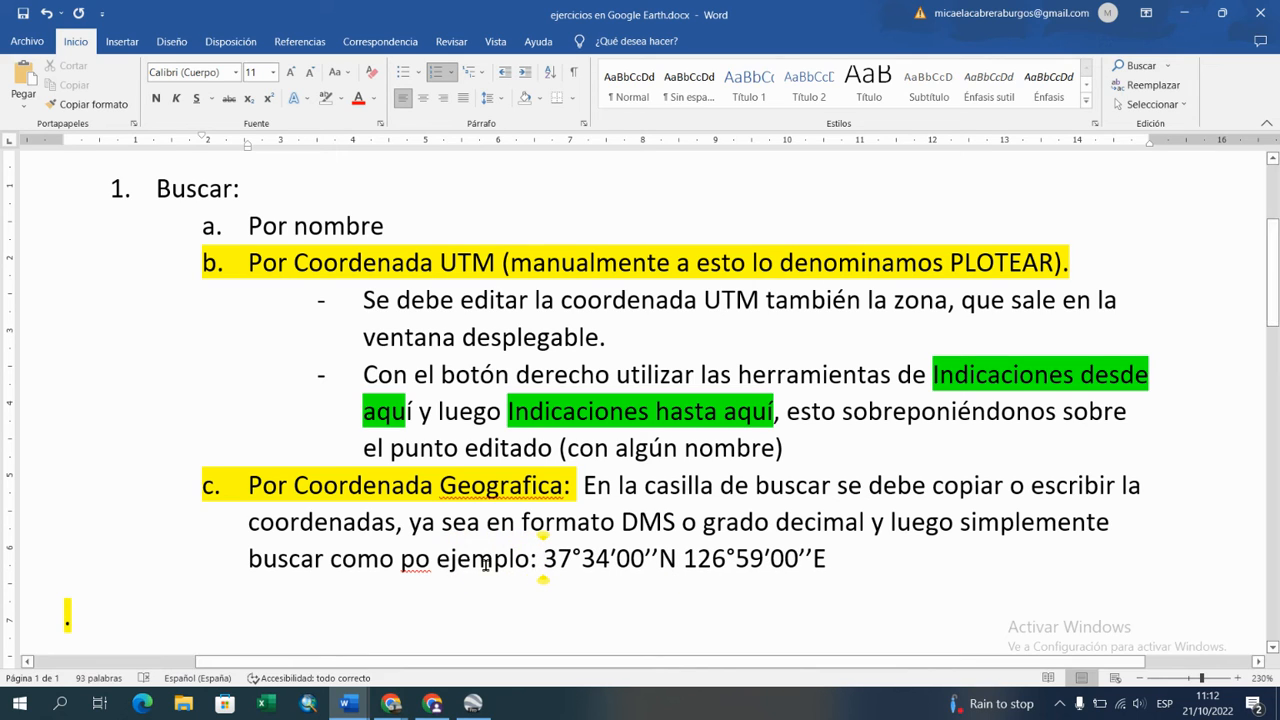
left_click(430, 558)
type("r")
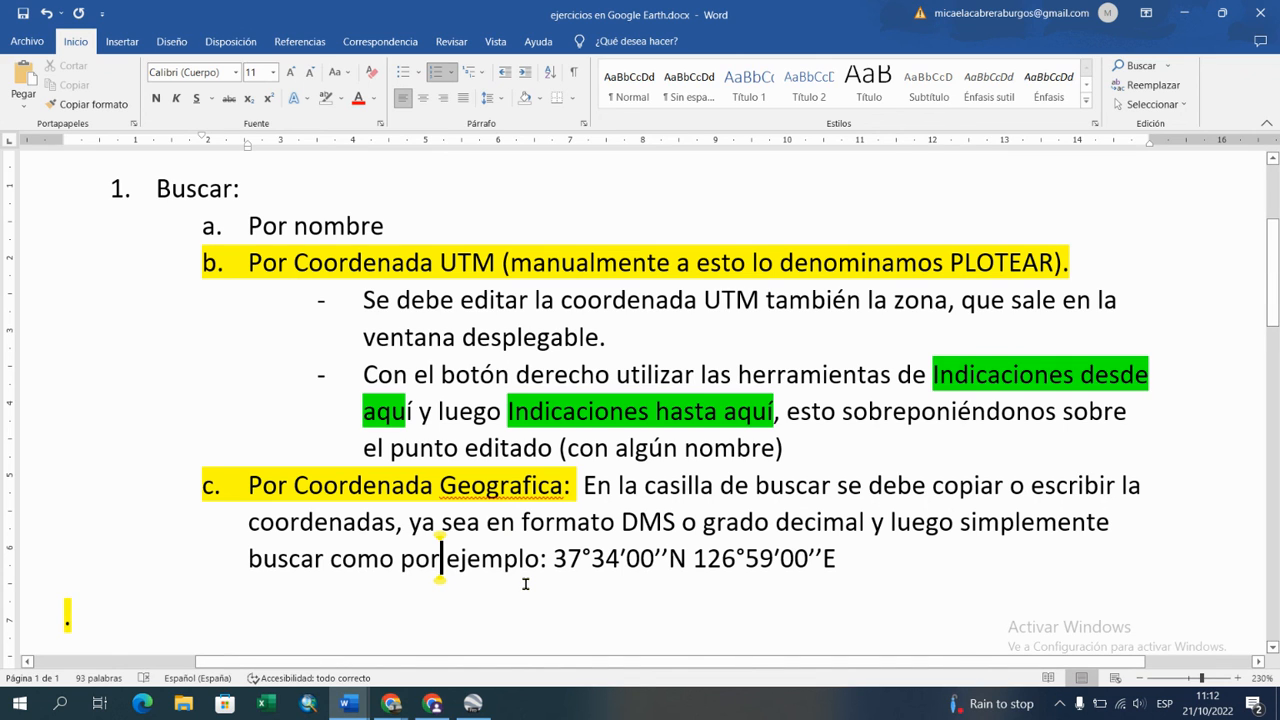
left_click(472, 703)
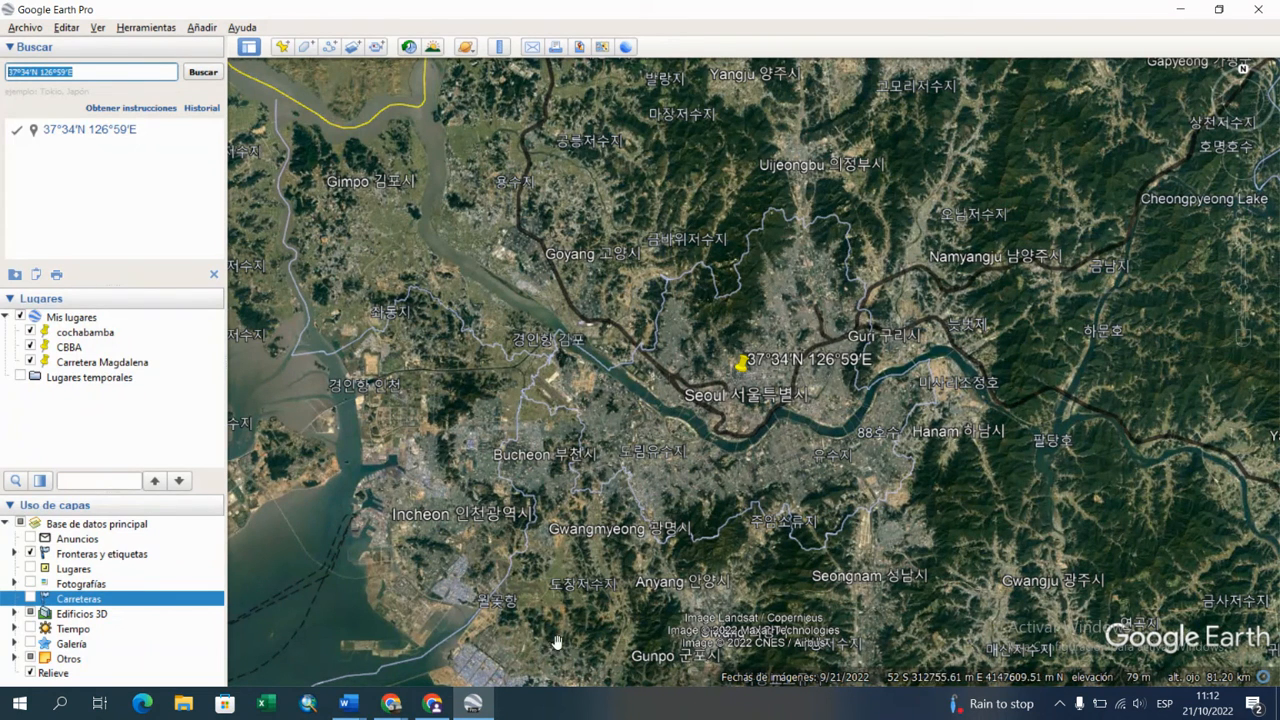
left_click(391, 705)
left_click(416, 706)
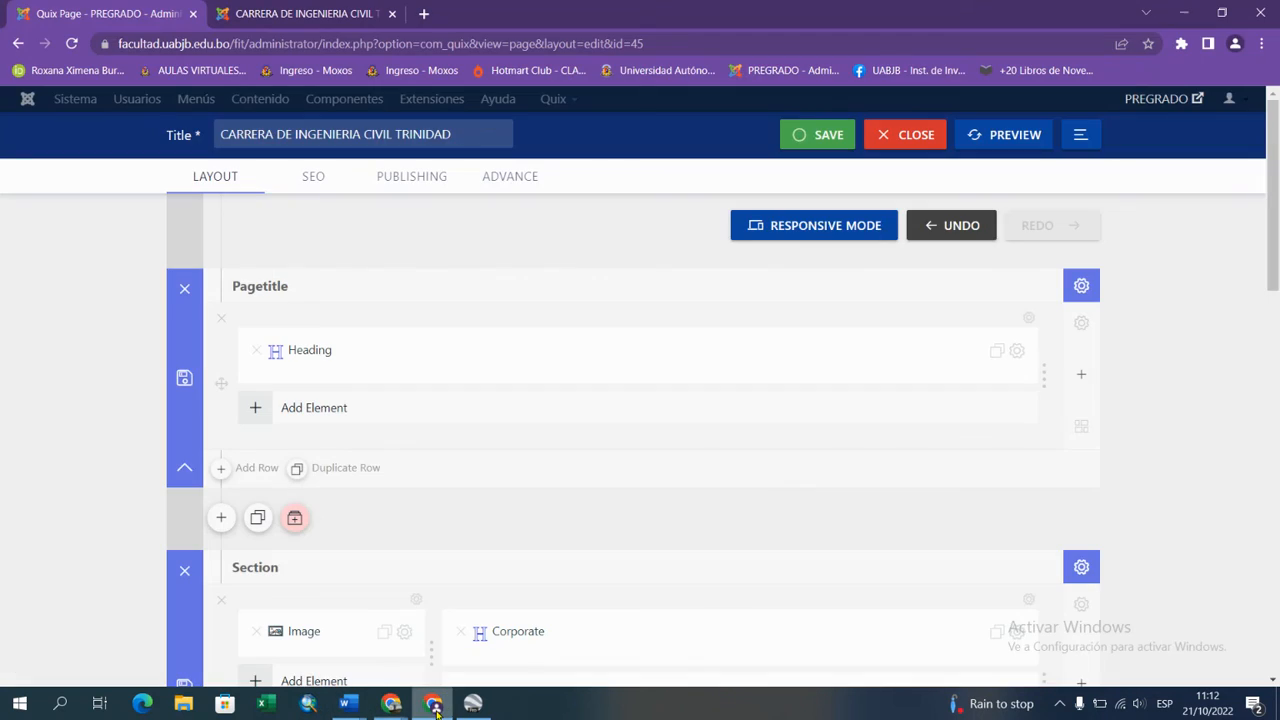
left_click(404, 713)
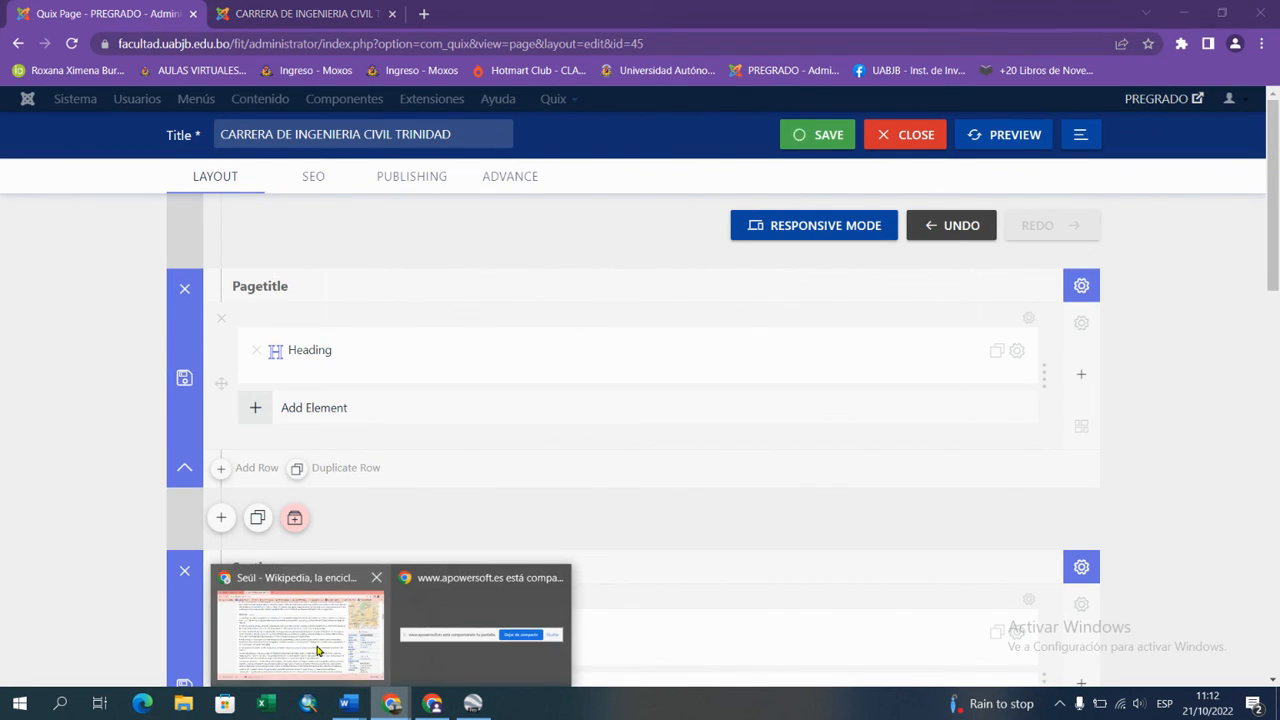
left_click(318, 646)
left_click(107, 7)
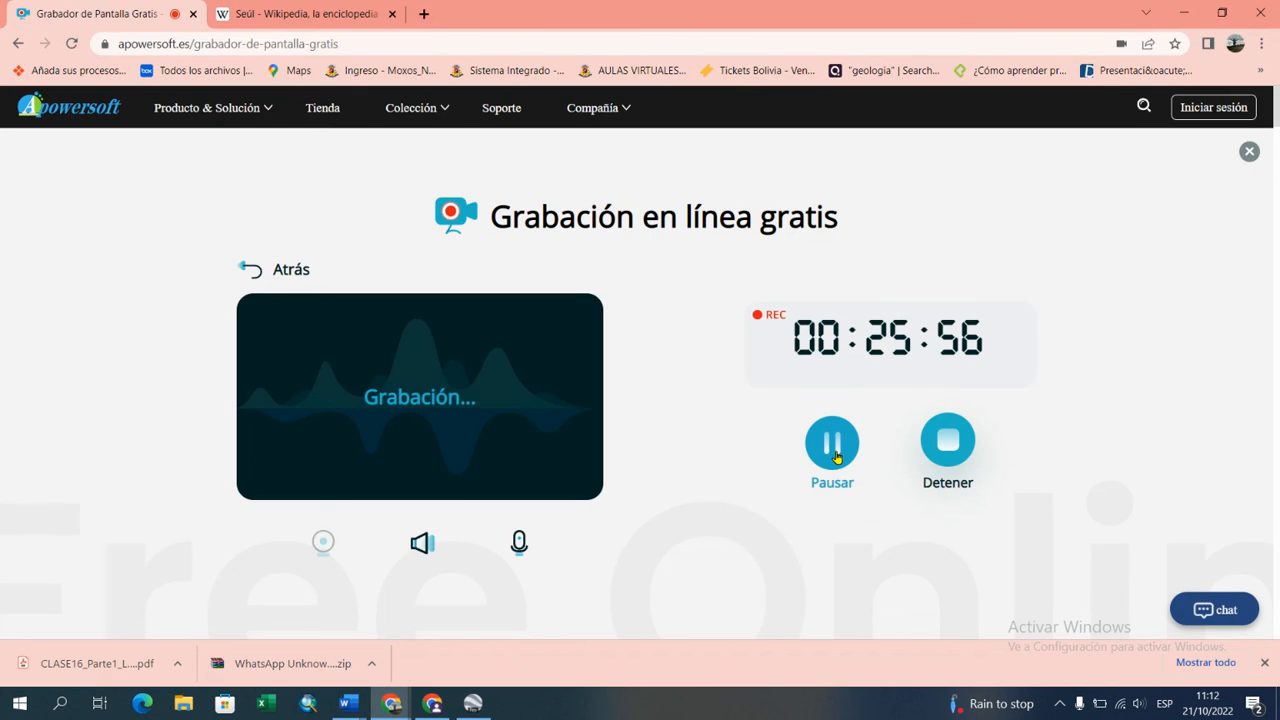